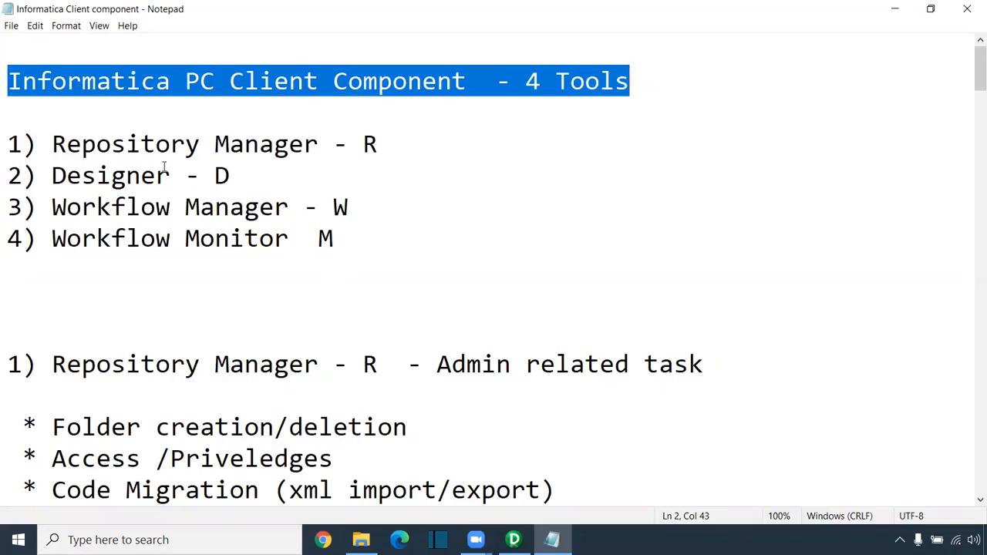
- Scroll down the document and highlight the list of seven objects and tools
{"action": "scroll", "coordinate": [162, 177], "scroll_direction": "down", "scroll_amount": 13}
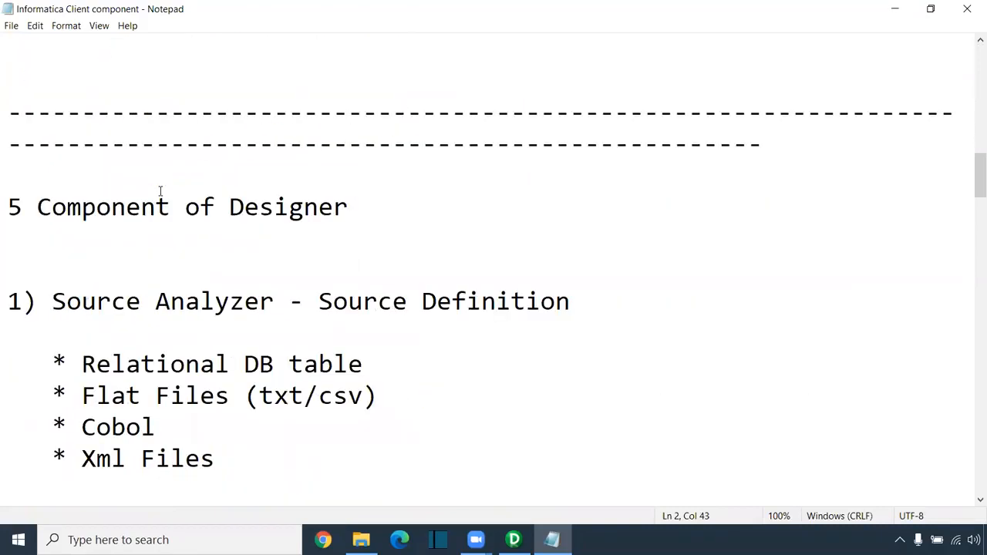
{"action": "scroll", "coordinate": [160, 191], "scroll_direction": "down", "scroll_amount": 3}
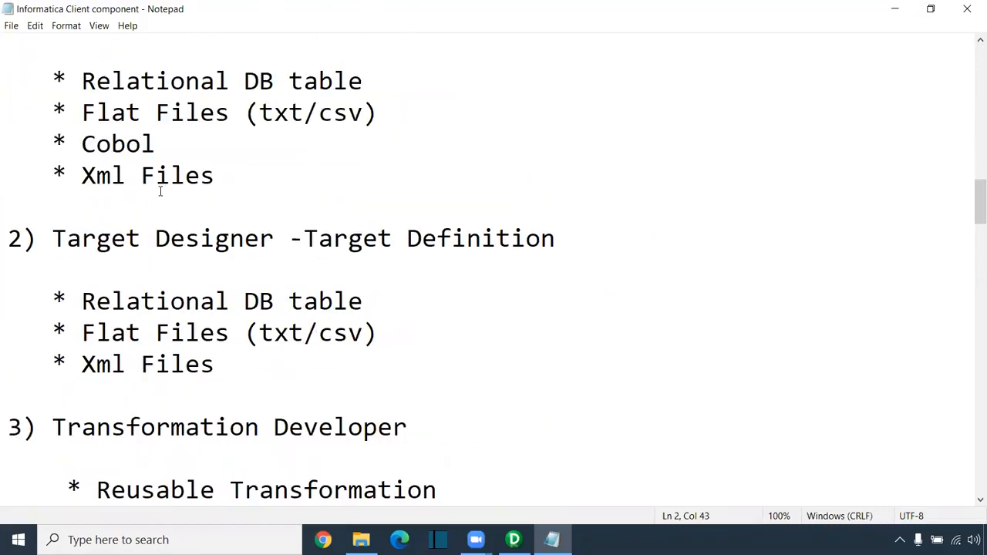
{"action": "scroll", "coordinate": [160, 191], "scroll_direction": "down", "scroll_amount": 1}
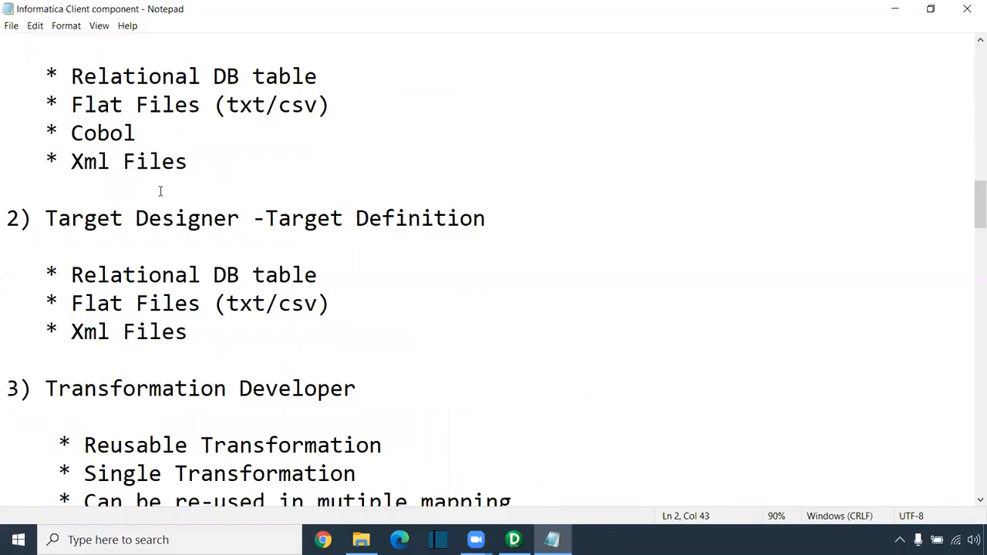
{"action": "scroll", "coordinate": [161, 191], "scroll_direction": "down", "scroll_amount": 11}
{"action": "scroll", "coordinate": [161, 192], "scroll_direction": "down", "scroll_amount": 8}
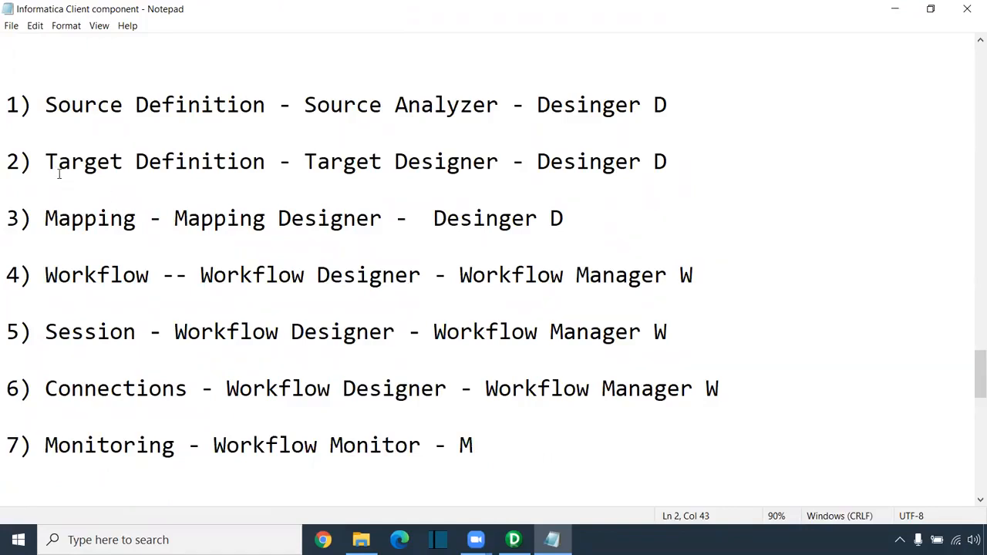
{"action": "left_click_drag", "start_coordinate": [7, 105], "coordinate": [475, 447]}
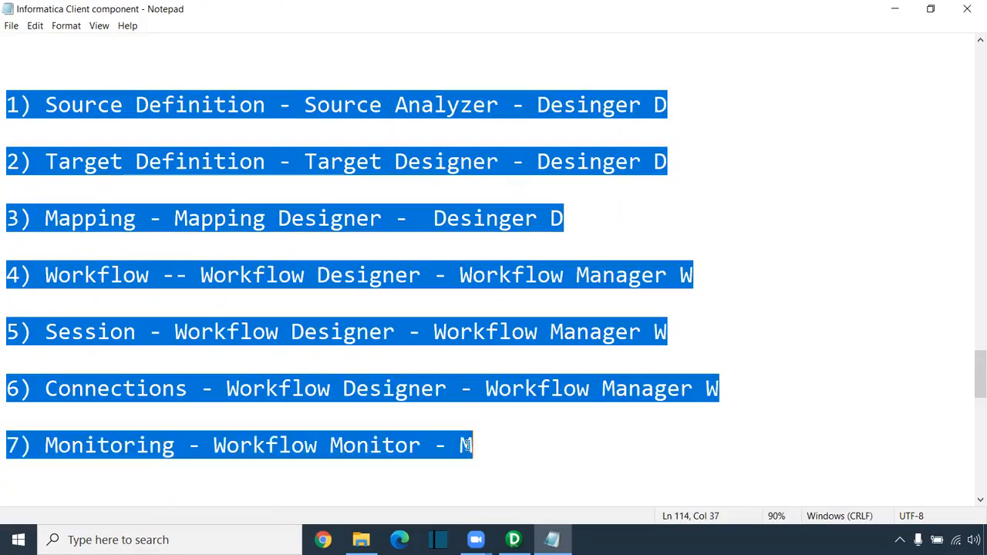
{"action": "left_click", "coordinate": [230, 116]}
- Highlight Source Definition, Target Definition, Mapping and Connections in the list
{"action": "left_click_drag", "start_coordinate": [32, 107], "coordinate": [319, 106]}
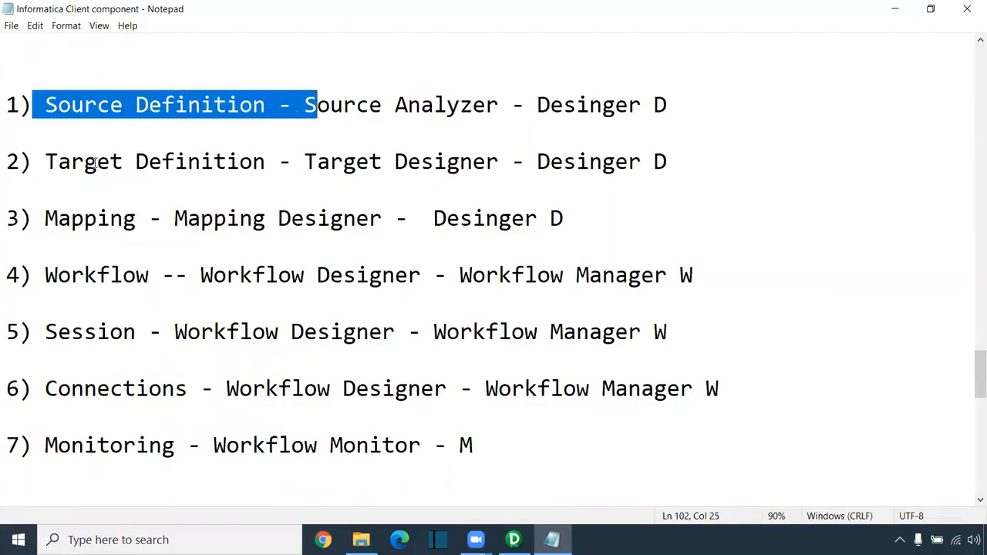
{"action": "left_click_drag", "start_coordinate": [45, 162], "coordinate": [344, 162]}
{"action": "left_click", "coordinate": [19, 219]}
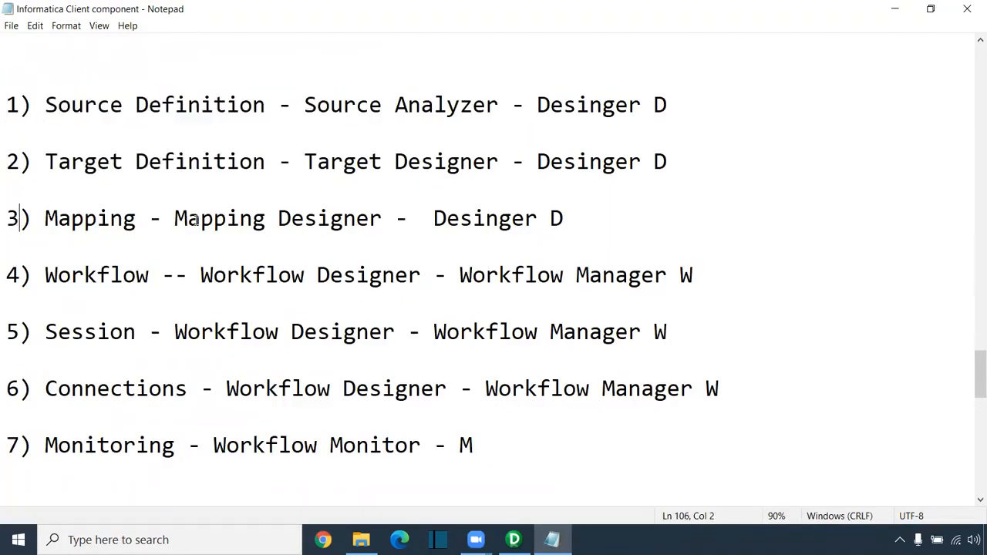
{"action": "left_click_drag", "start_coordinate": [48, 222], "coordinate": [434, 220]}
{"action": "left_click_drag", "start_coordinate": [588, 218], "coordinate": [6, 99]}
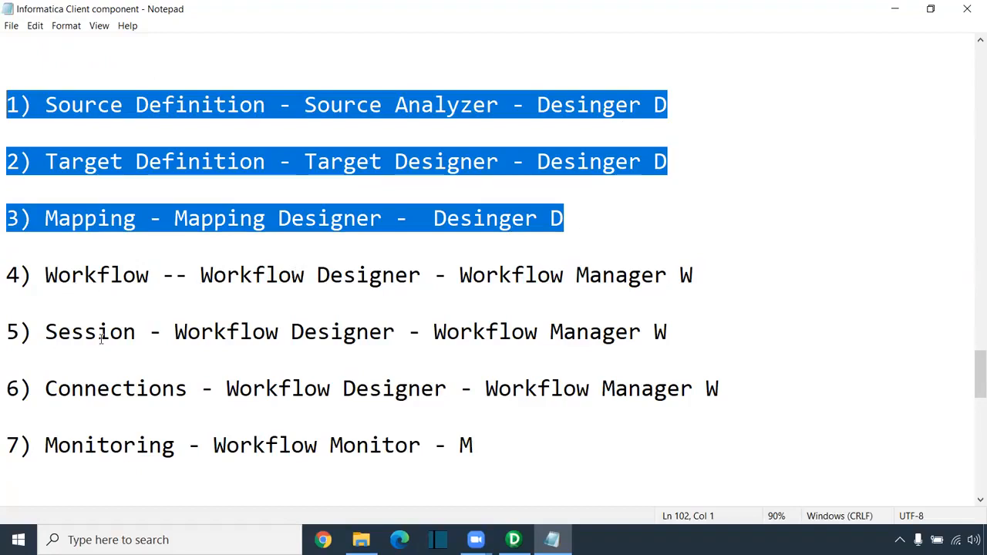
{"action": "left_click_drag", "start_coordinate": [68, 390], "coordinate": [22, 378]}
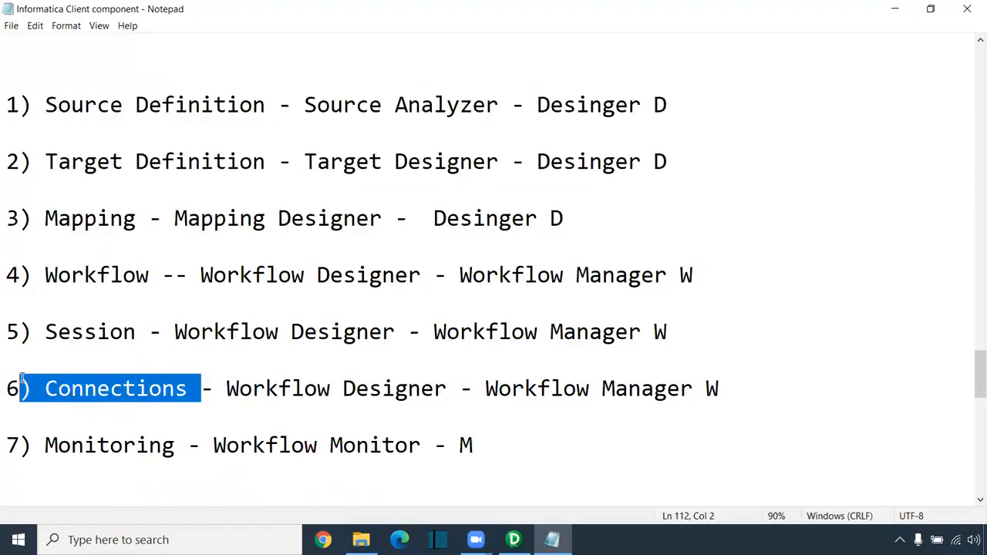
{"action": "left_click", "coordinate": [54, 404]}
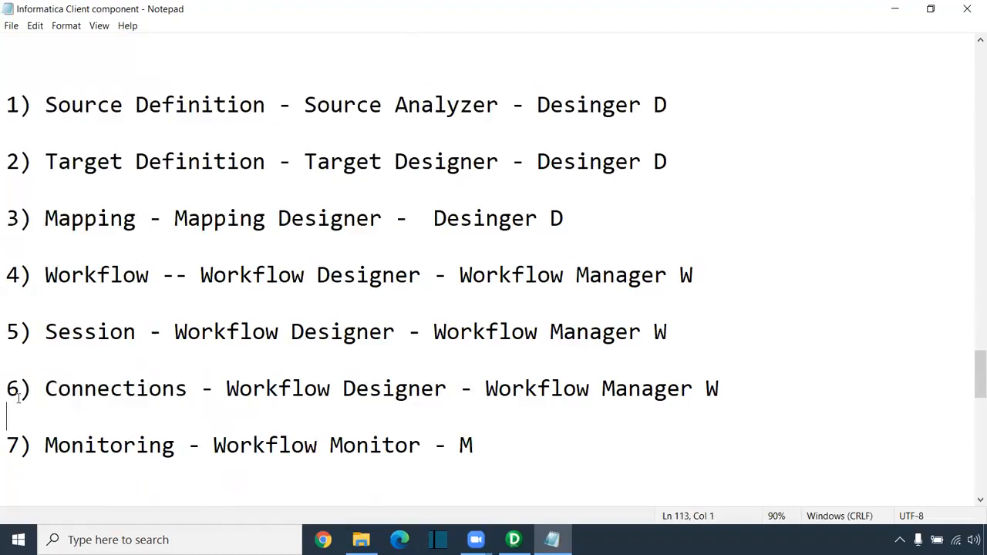
{"action": "mouse_move", "coordinate": [54, 389]}
{"action": "left_mouse_down"}
{"action": "mouse_move", "coordinate": [188, 391]}
{"action": "mouse_move", "coordinate": [48, 390]}
{"action": "left_mouse_up"}
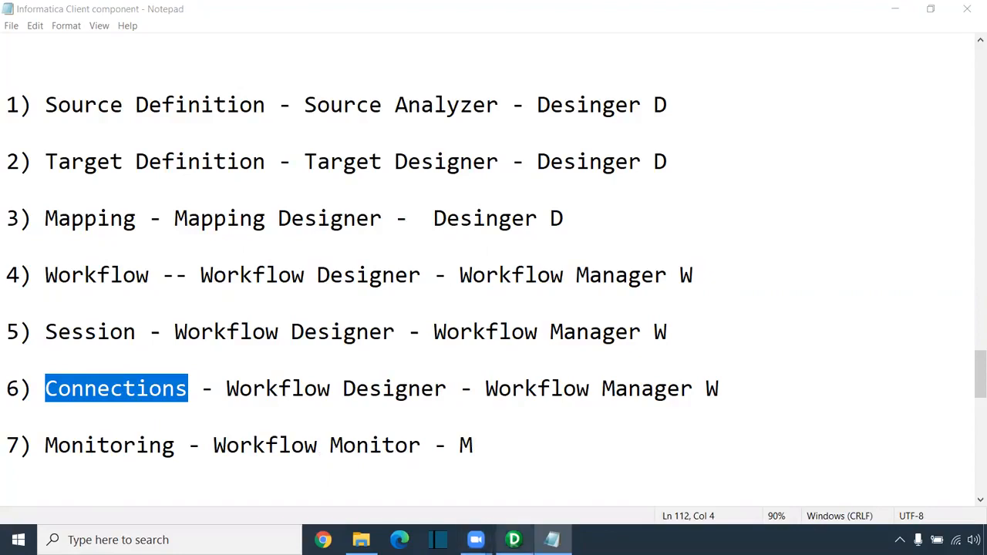
- Connect PowerCenter Designer to the rep repository using the account password
{"action": "left_click", "coordinate": [513, 539]}
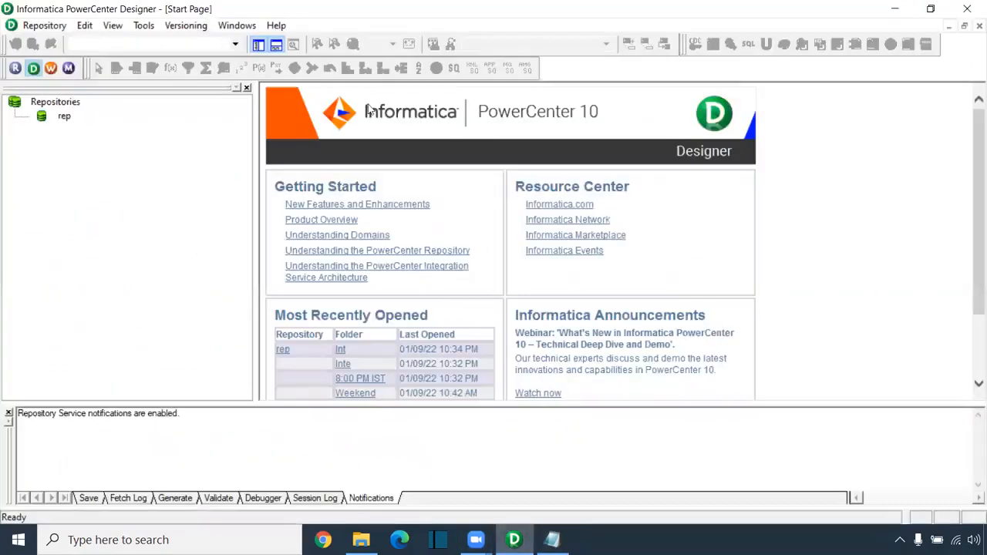
{"action": "right_click", "coordinate": [67, 117]}
{"action": "left_click", "coordinate": [102, 168]}
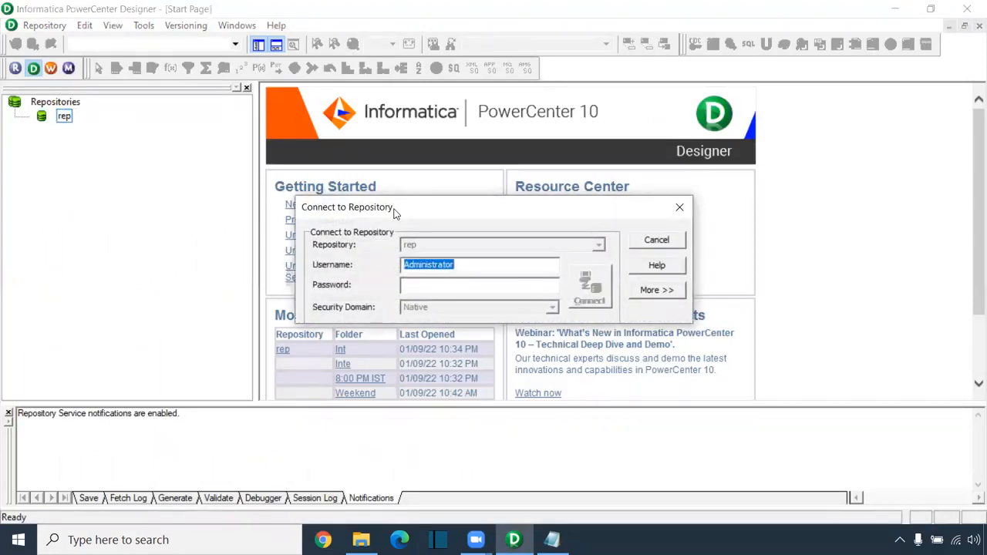
{"action": "left_click_drag", "start_coordinate": [394, 212], "coordinate": [276, 175]}
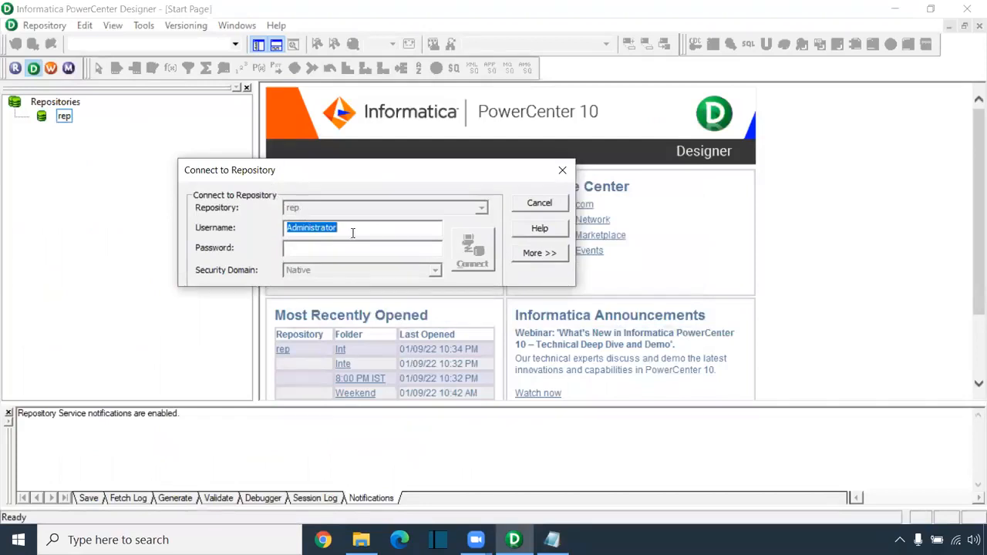
{"action": "left_click", "coordinate": [318, 250]}
{"action": "type", "text": "Administrator"}
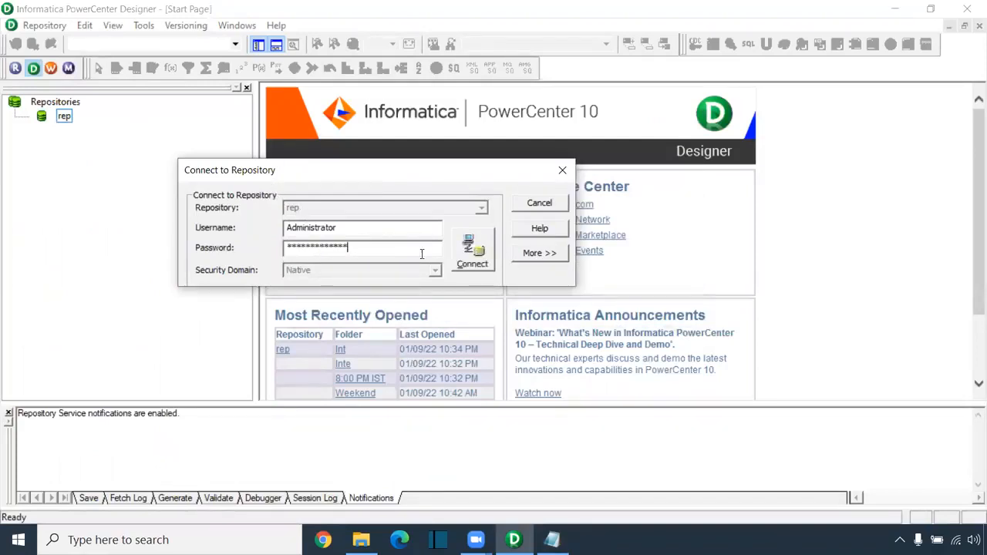
{"action": "left_click", "coordinate": [468, 254]}
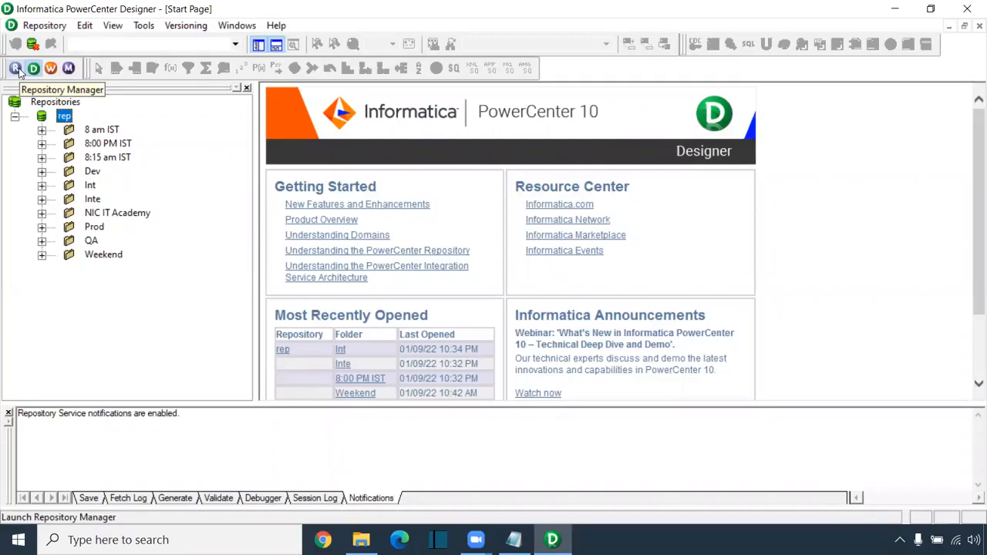
- Expand and collapse the 8:15 am IST, 8:00 PM IST and 8 am IST folders, then launch Repository Manager
{"action": "left_click", "coordinate": [42, 158]}
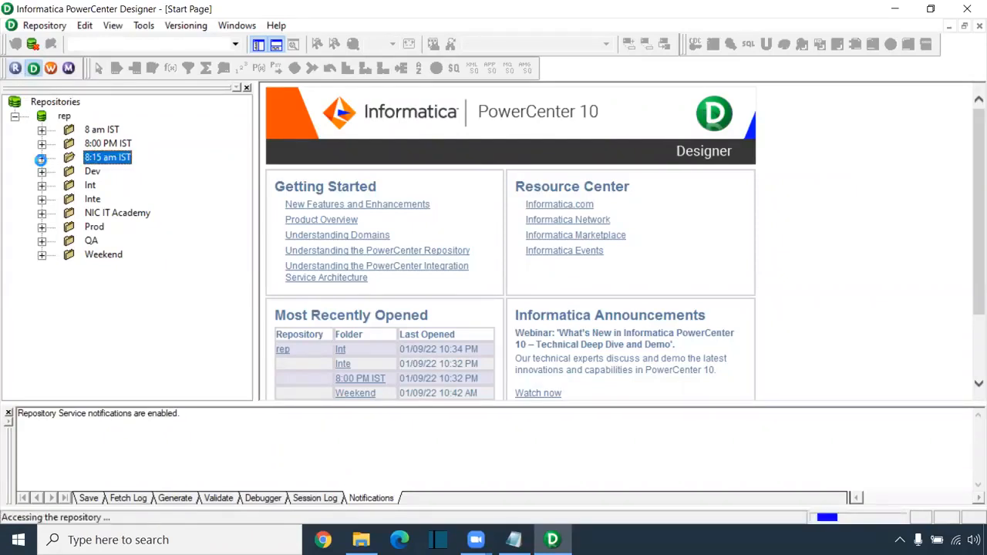
{"action": "left_click", "coordinate": [41, 143]}
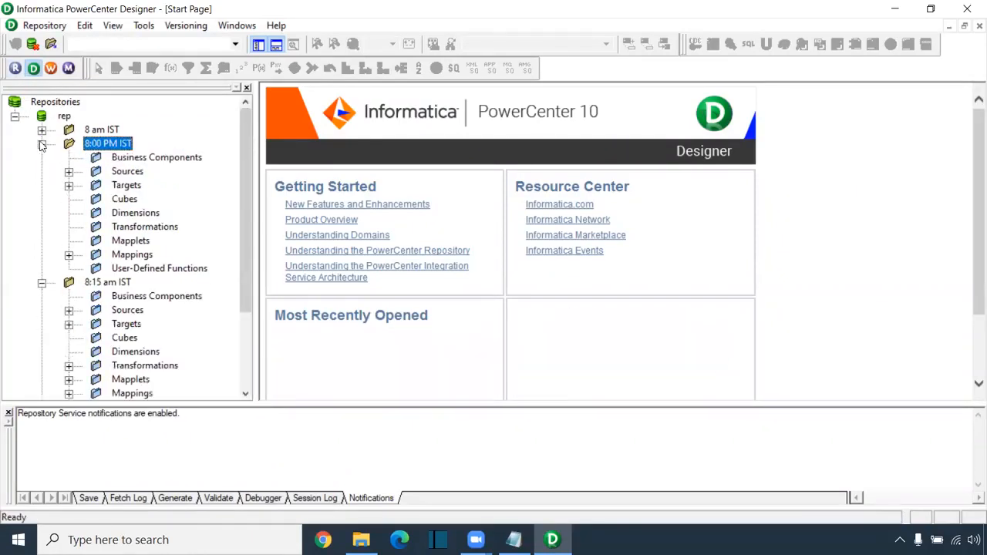
{"action": "left_click", "coordinate": [42, 130]}
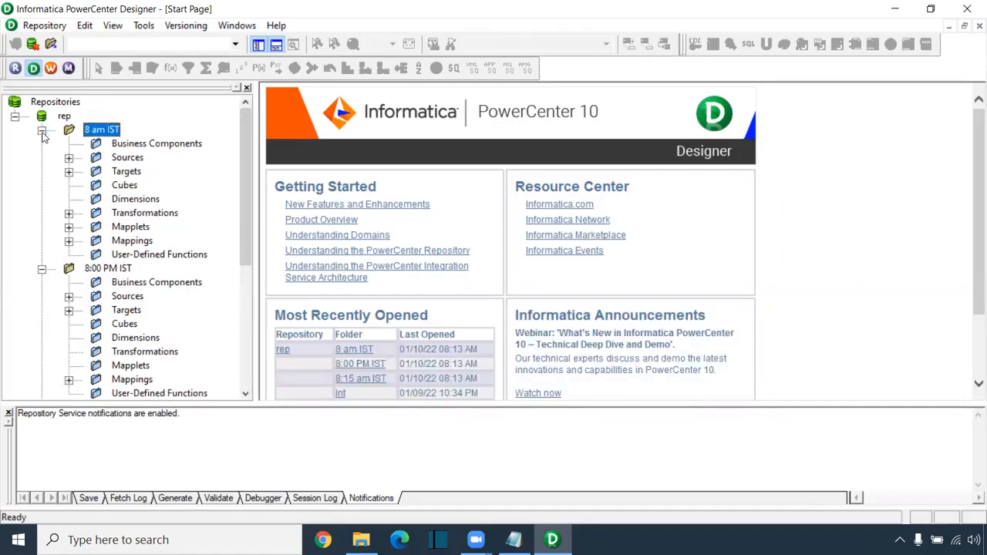
{"action": "left_click", "coordinate": [42, 130]}
{"action": "left_click", "coordinate": [42, 144]}
{"action": "left_click", "coordinate": [41, 158]}
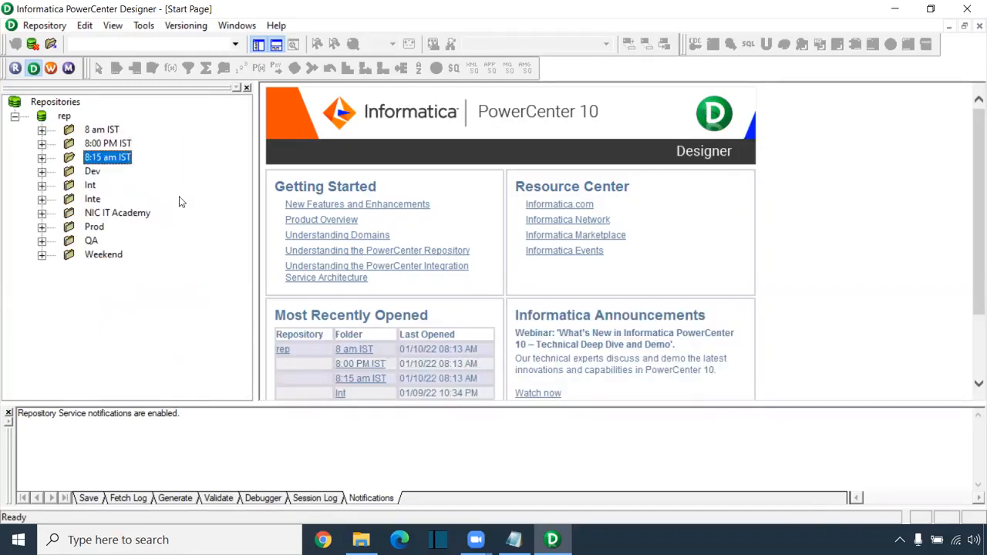
{"action": "left_click", "coordinate": [15, 70]}
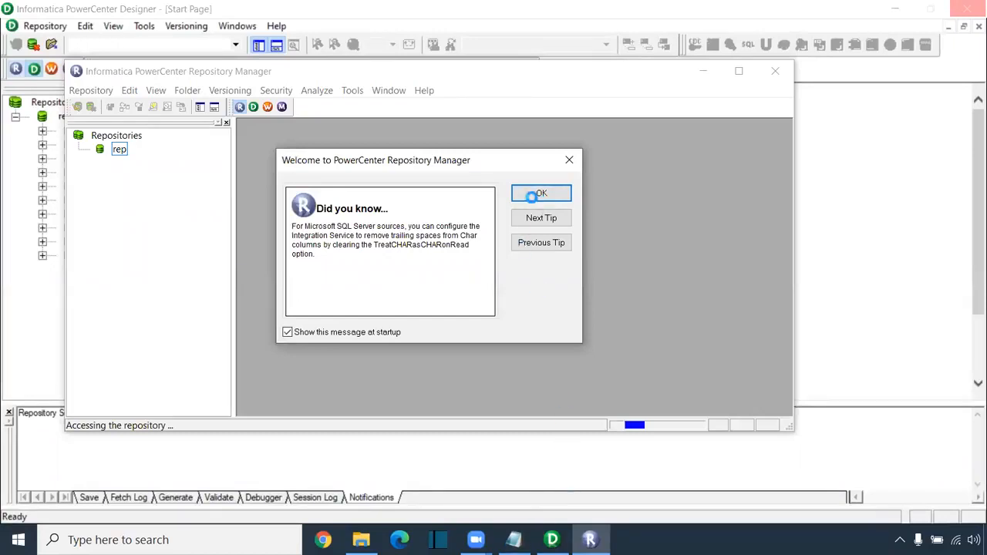
- Dismiss the welcome tip, maximize Repository Manager and widen the folder tree pane
{"action": "left_click", "coordinate": [531, 194]}
{"action": "double_click", "coordinate": [362, 71]}
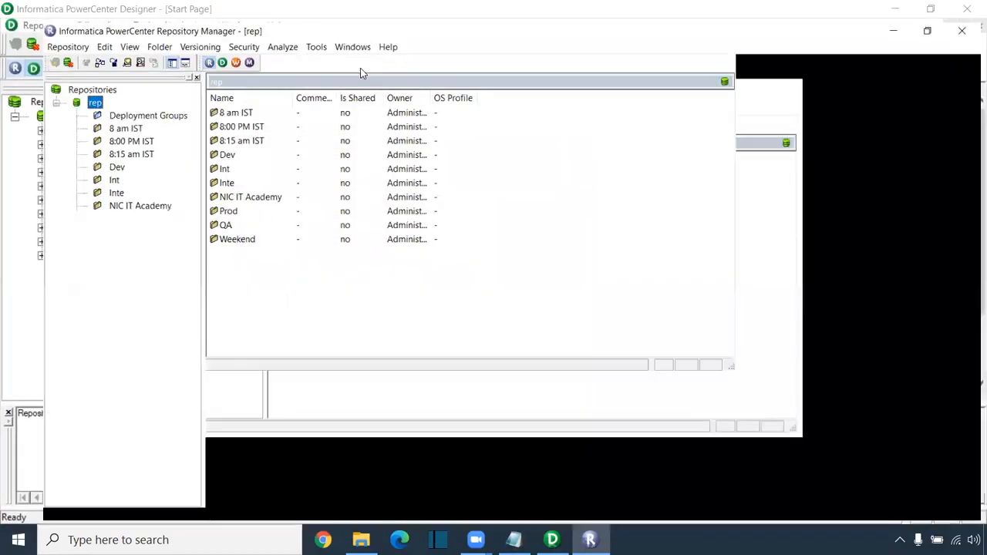
{"action": "left_click_drag", "start_coordinate": [167, 129], "coordinate": [201, 130]}
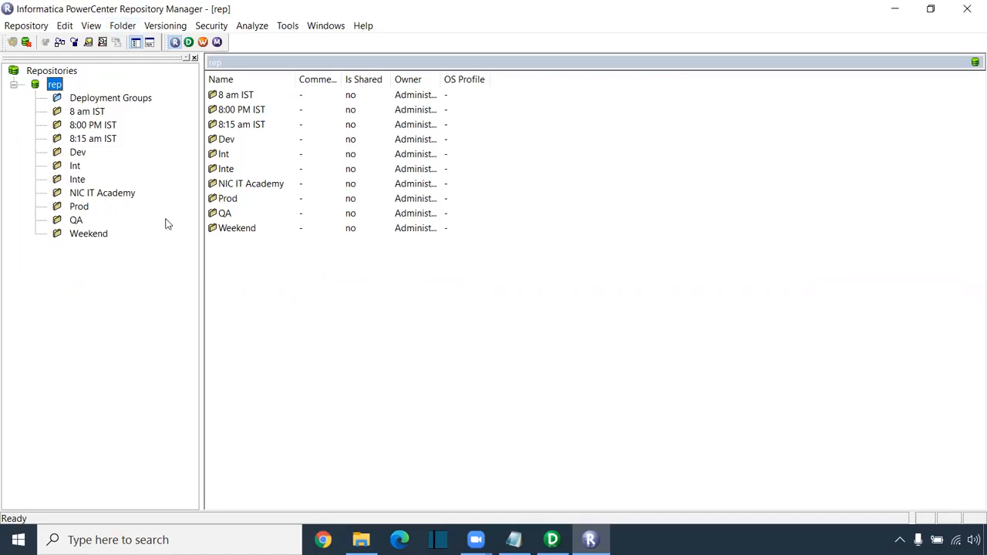
- Create a new repository folder named 'Morning 8:10 am IST'
{"action": "left_click", "coordinate": [129, 28]}
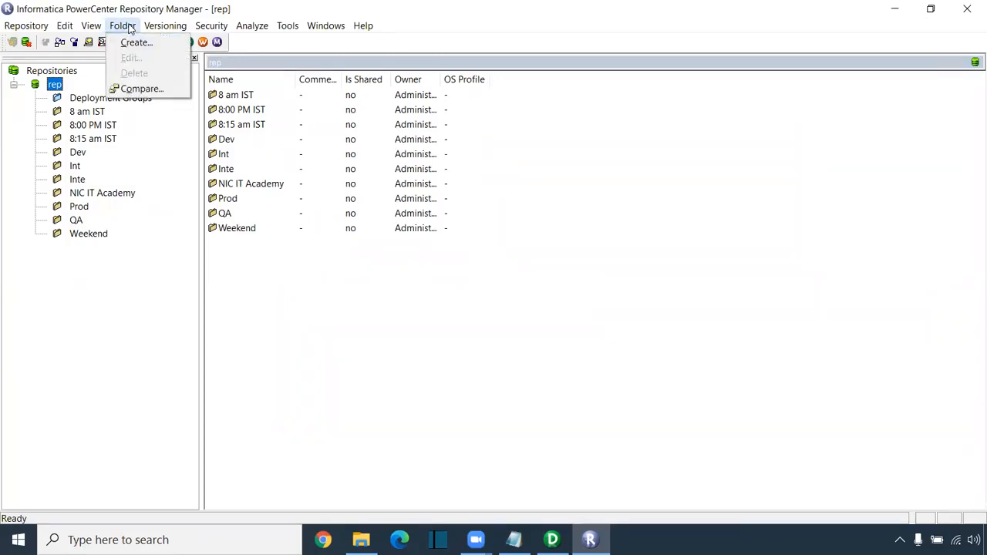
{"action": "left_click", "coordinate": [138, 42]}
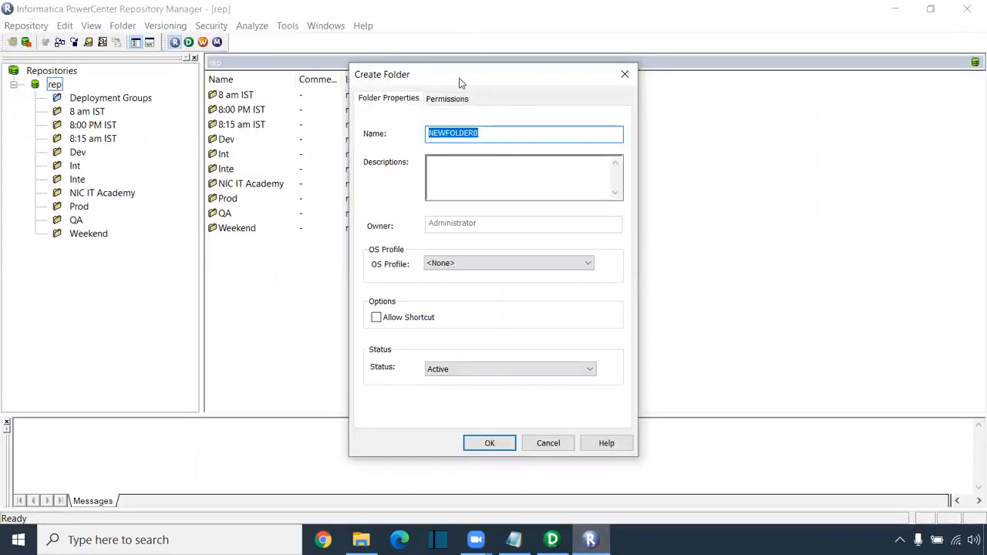
{"action": "left_click_drag", "start_coordinate": [454, 82], "coordinate": [336, 83]}
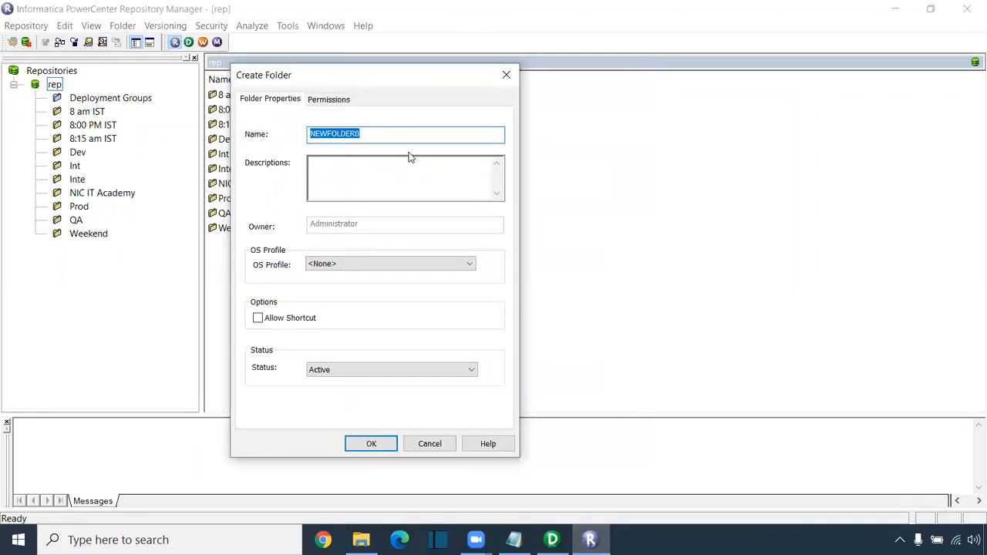
{"action": "type", "text": "8:10 am IST"}
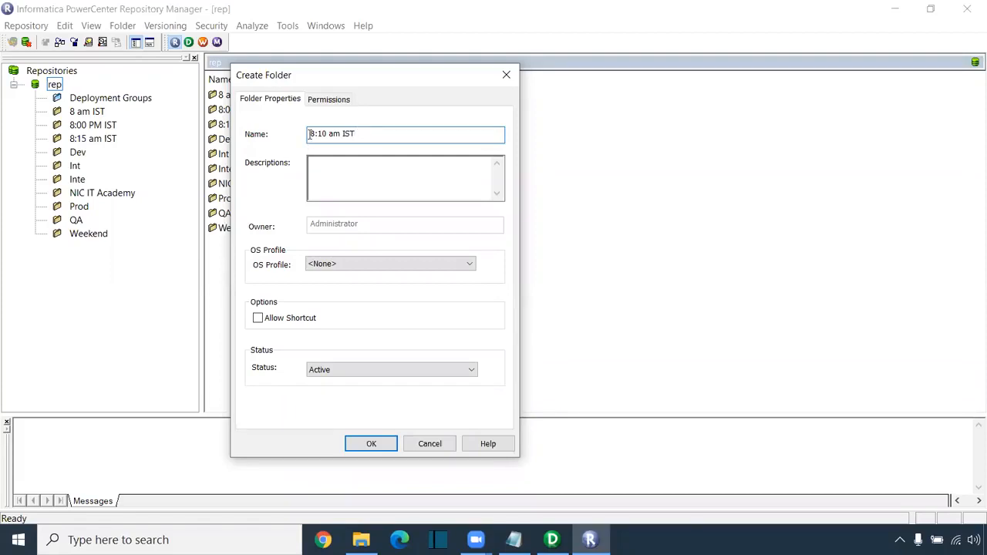
{"action": "type", "text": "Morning"}
{"action": "left_click", "coordinate": [373, 445]}
{"action": "left_click", "coordinate": [551, 304]}
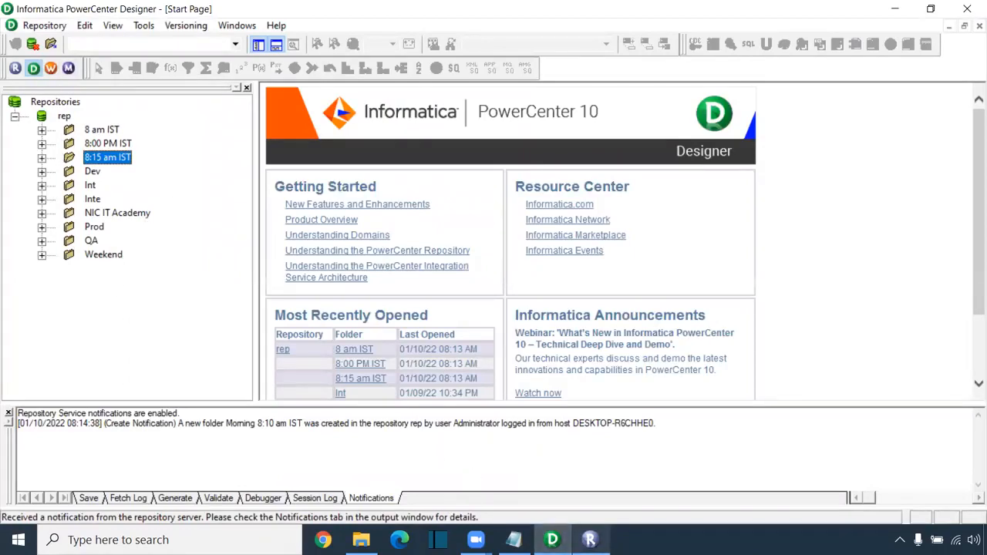
- Disconnect Designer from the rep repository
{"action": "mouse_move", "coordinate": [590, 539]}
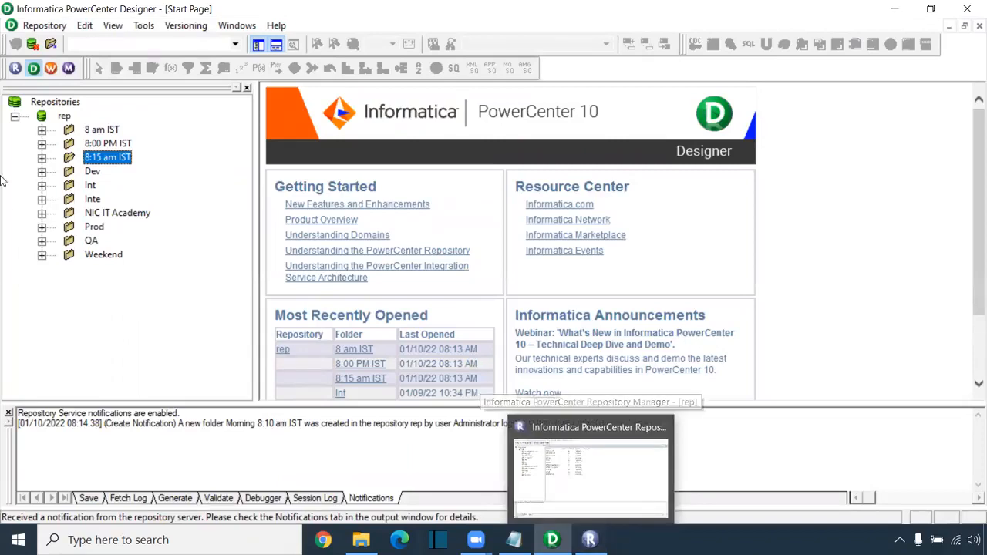
{"action": "right_click", "coordinate": [67, 116]}
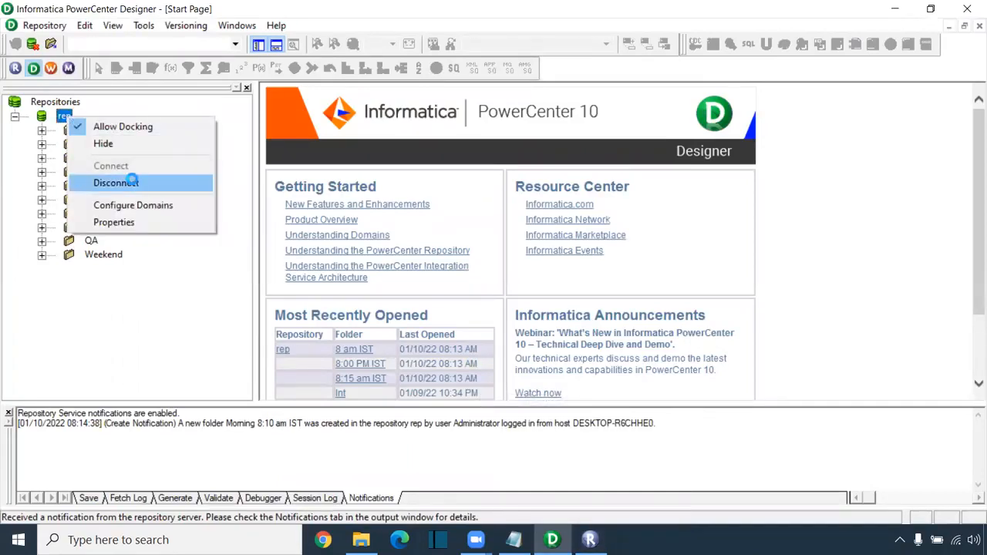
{"action": "left_click", "coordinate": [129, 183]}
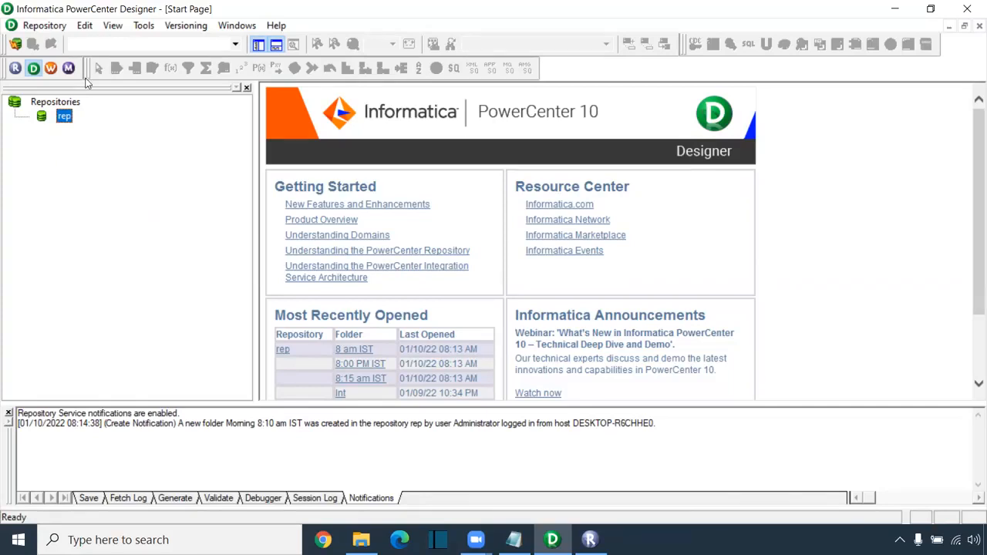
- Reconnect to rep by pasting the account password
{"action": "right_click", "coordinate": [68, 121]}
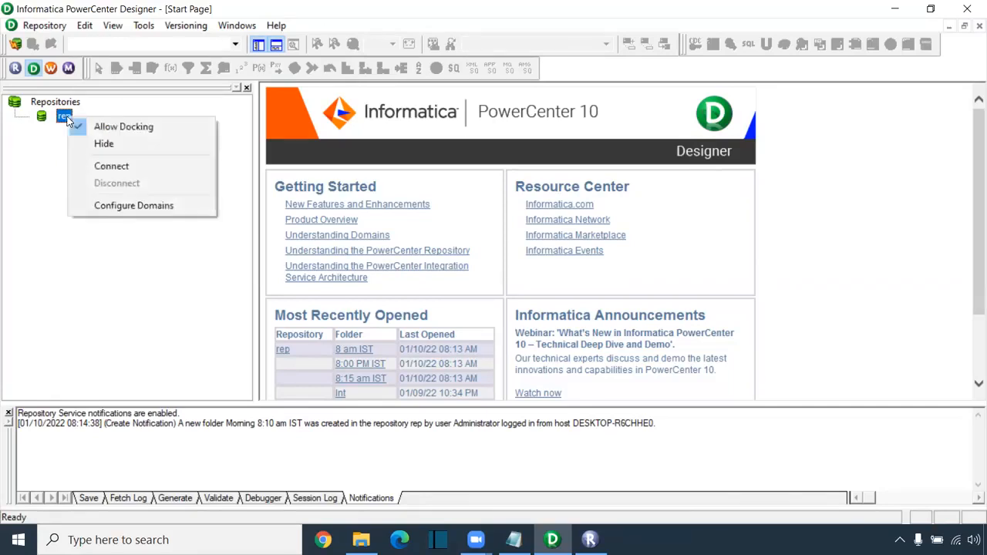
{"action": "left_click", "coordinate": [122, 166]}
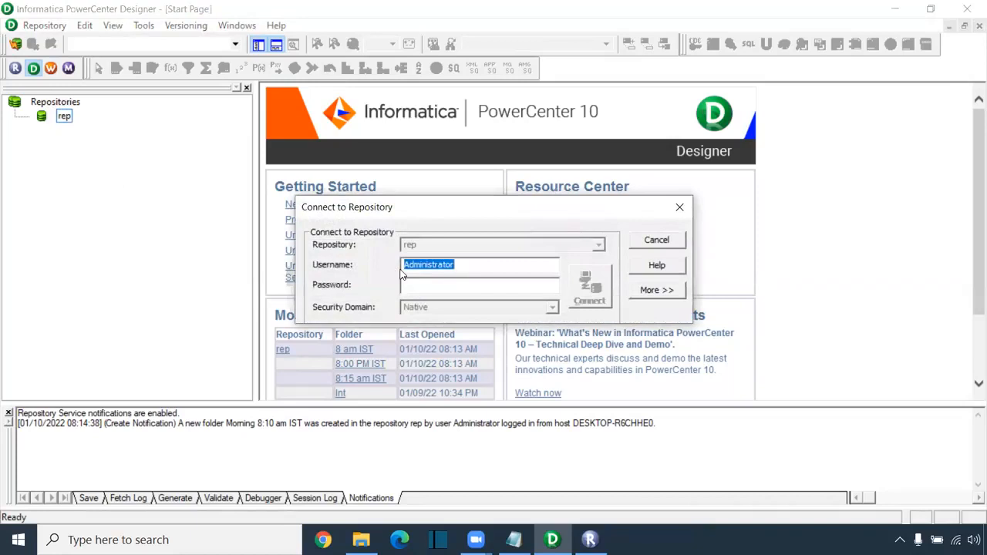
{"action": "left_click", "coordinate": [426, 284]}
{"action": "key", "text": "ctrl+v"}
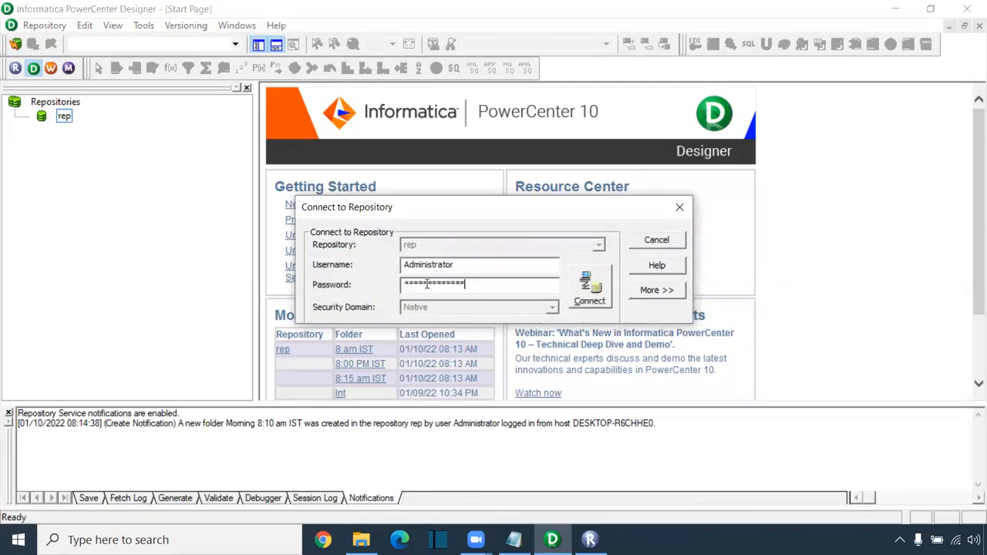
{"action": "left_click", "coordinate": [587, 289]}
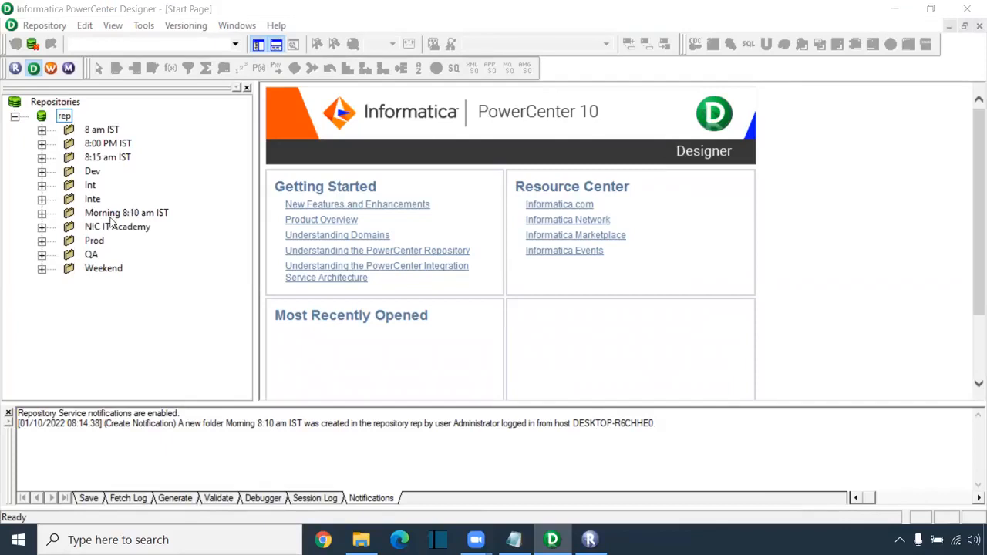
- Open the Morning 8:10 am IST folder, then collapse it and select rep
{"action": "right_click", "coordinate": [162, 216]}
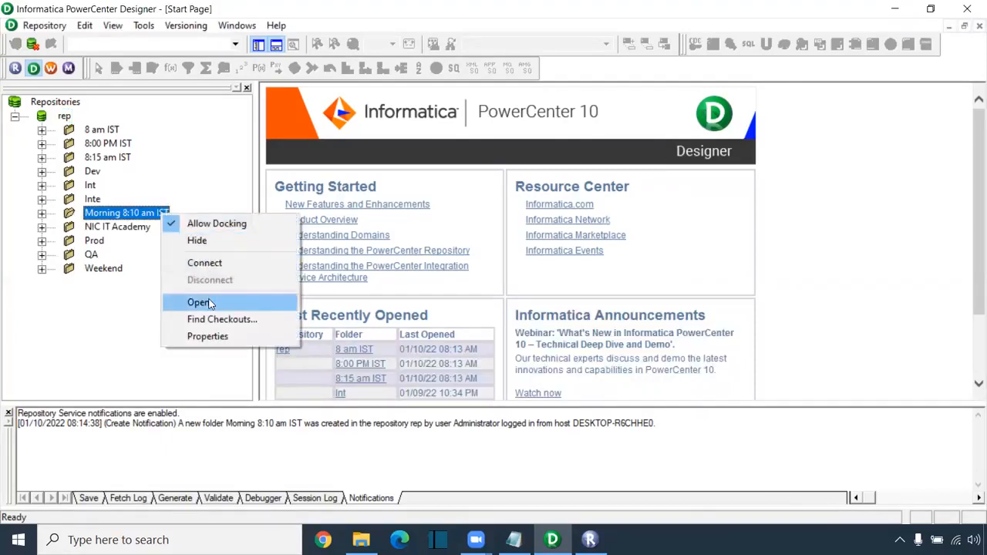
{"action": "left_click", "coordinate": [198, 303]}
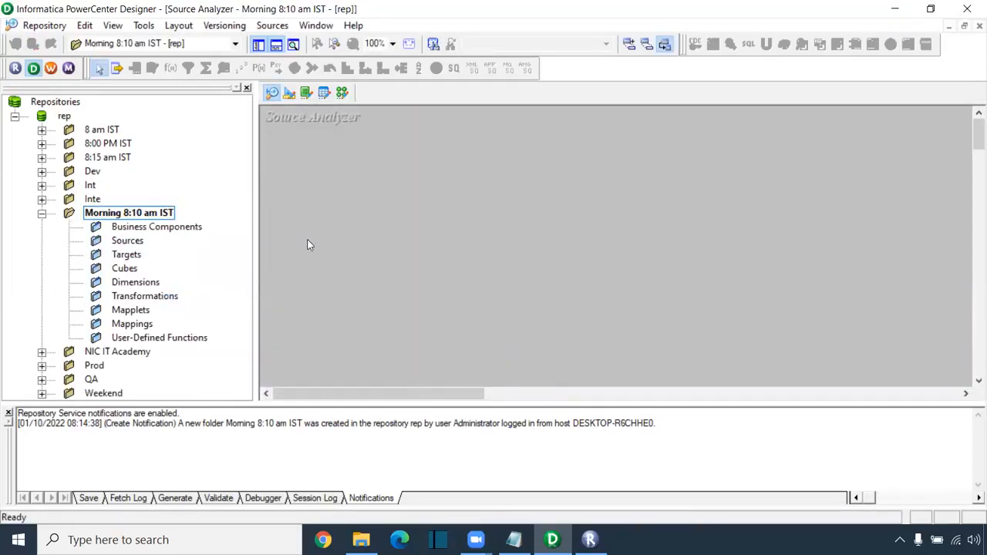
{"action": "left_click", "coordinate": [42, 213]}
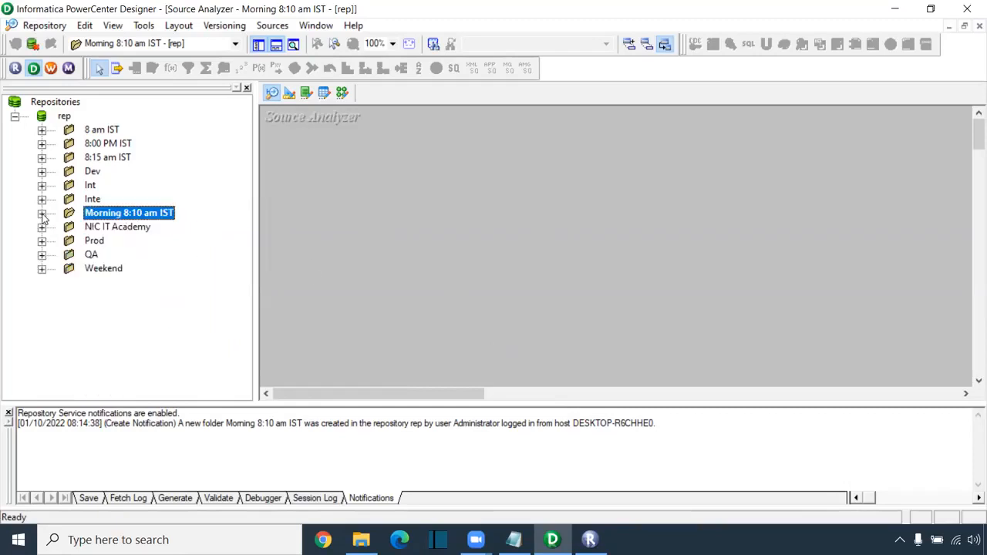
{"action": "left_click", "coordinate": [65, 118]}
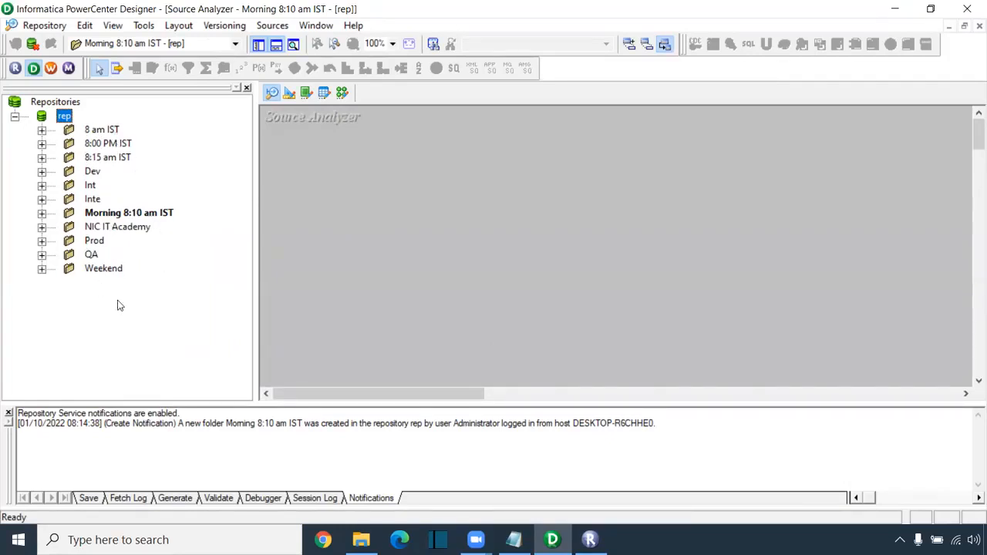
- Open the 8:15 am IST folder, reopen Morning 8:10 am IST, and narrow the repository tree
{"action": "right_click", "coordinate": [122, 158]}
{"action": "left_click", "coordinate": [160, 246]}
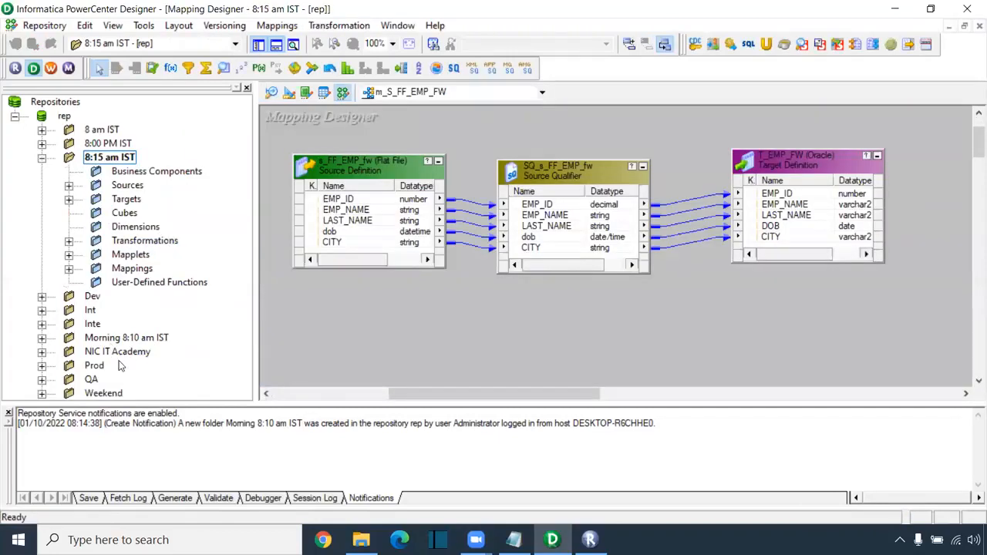
{"action": "left_click", "coordinate": [42, 159]}
{"action": "right_click", "coordinate": [152, 216]}
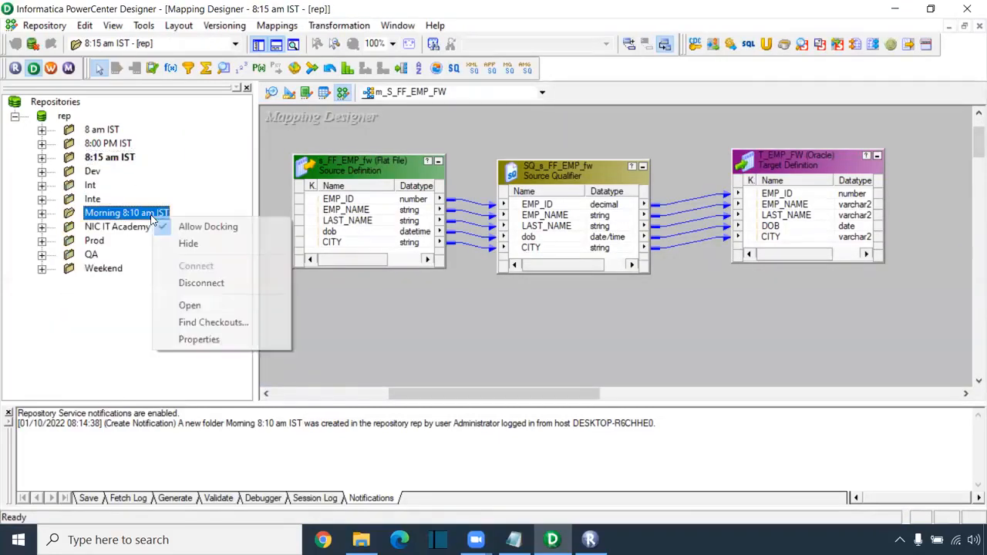
{"action": "left_click", "coordinate": [221, 306]}
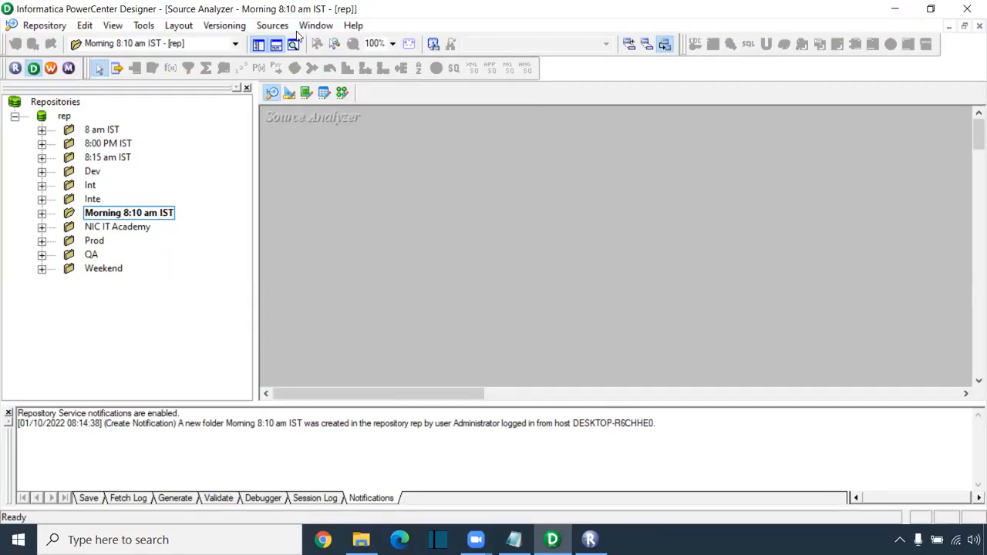
{"action": "left_click", "coordinate": [42, 214]}
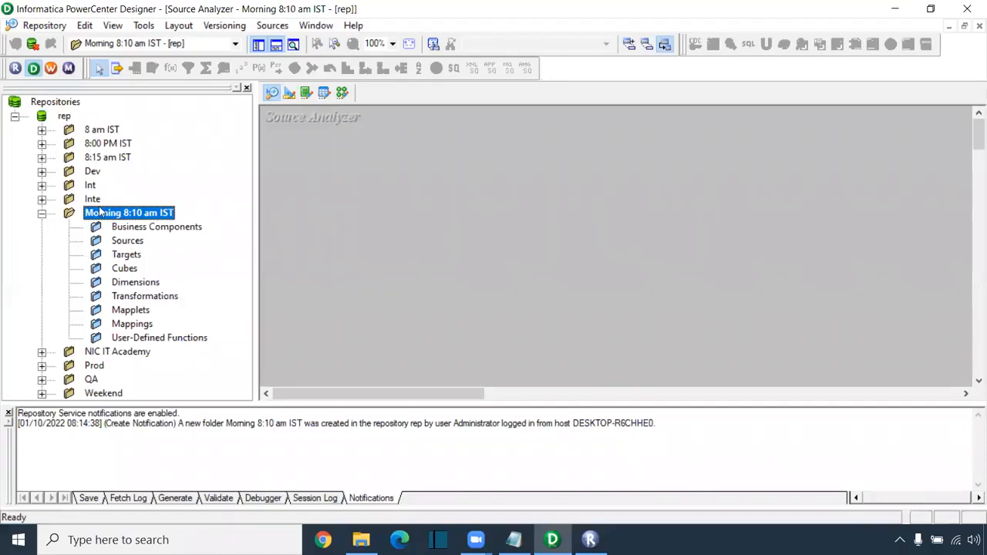
{"action": "left_click", "coordinate": [41, 214]}
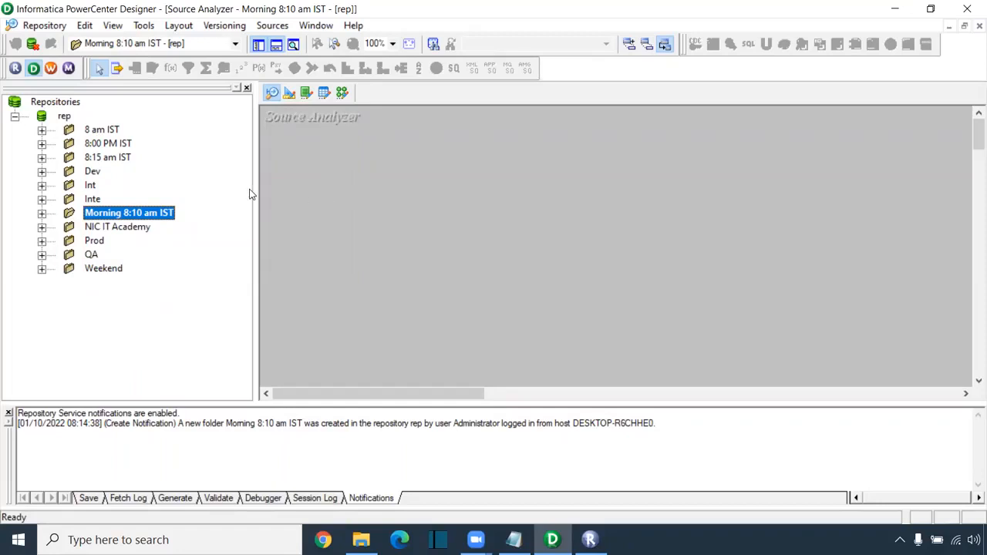
{"action": "left_click_drag", "start_coordinate": [255, 194], "coordinate": [177, 194]}
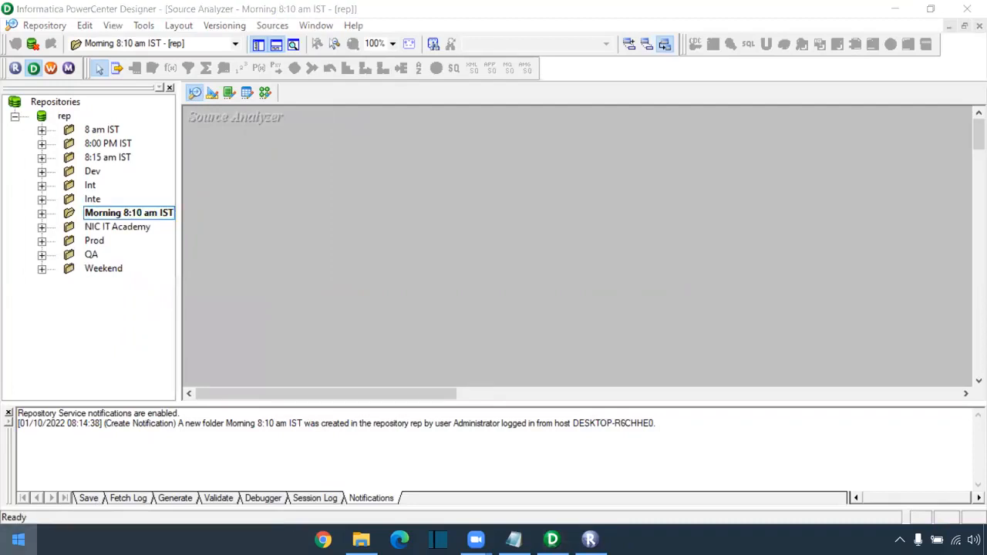
- Launch Paint from the Windows search
{"action": "left_click", "coordinate": [115, 540]}
{"action": "type", "text": "paint"}
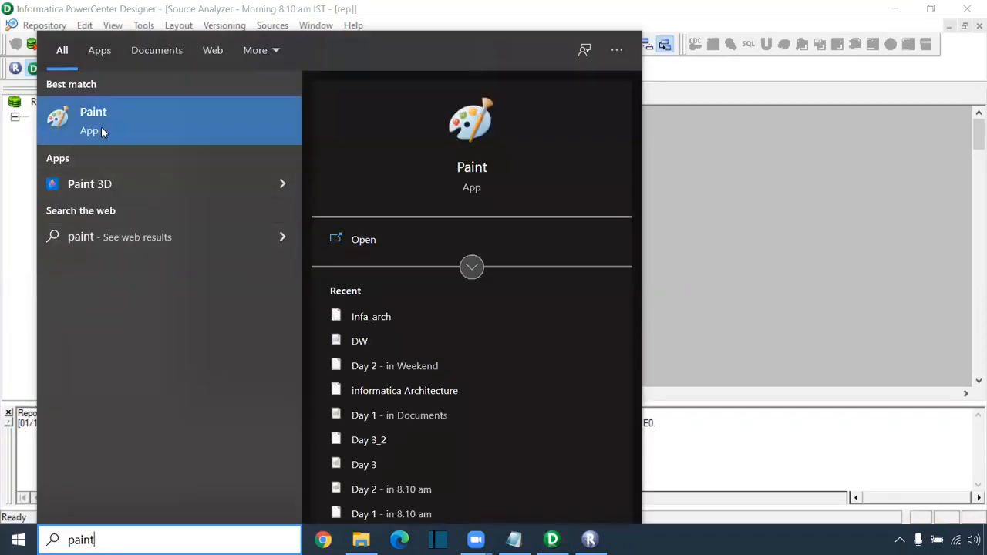
{"action": "left_click", "coordinate": [101, 127]}
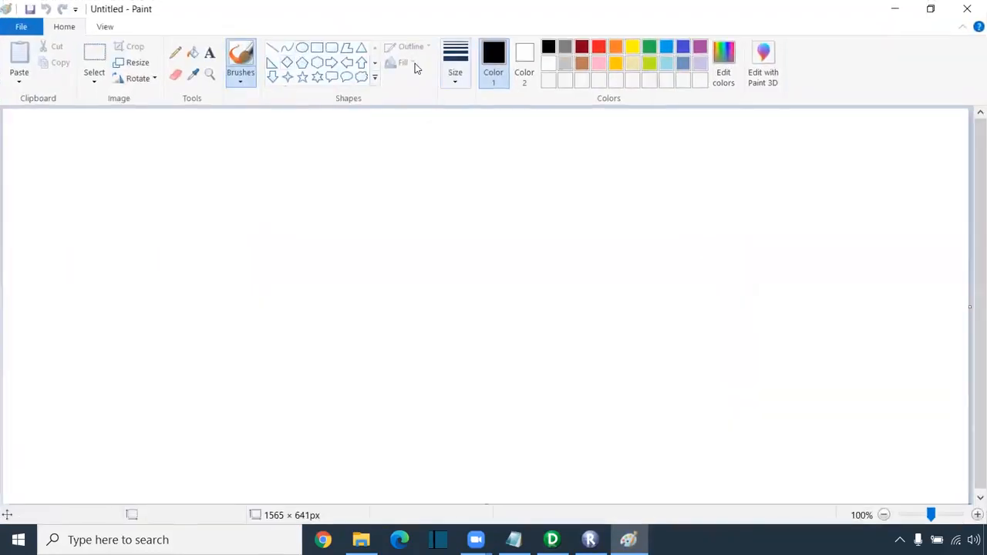
- Draw a large rounded rectangle with a thicker outline
{"action": "left_click", "coordinate": [332, 48]}
{"action": "mouse_move", "coordinate": [170, 315]}
{"action": "left_mouse_down"}
{"action": "mouse_move", "coordinate": [214, 399]}
{"action": "mouse_move", "coordinate": [547, 443]}
{"action": "mouse_move", "coordinate": [576, 460]}
{"action": "left_mouse_up"}
{"action": "left_click_drag", "start_coordinate": [414, 441], "coordinate": [412, 423]}
{"action": "left_click", "coordinate": [456, 65]}
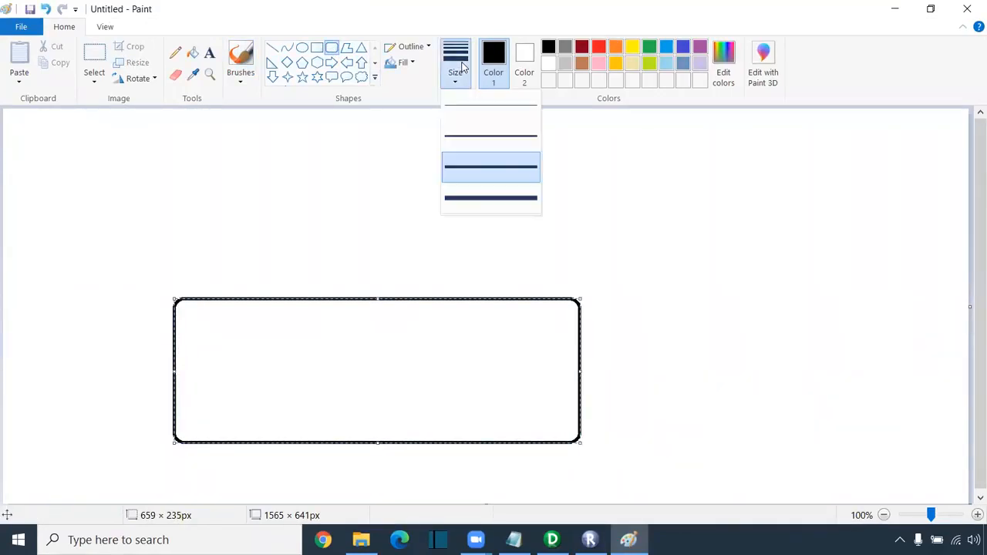
{"action": "left_click", "coordinate": [467, 139]}
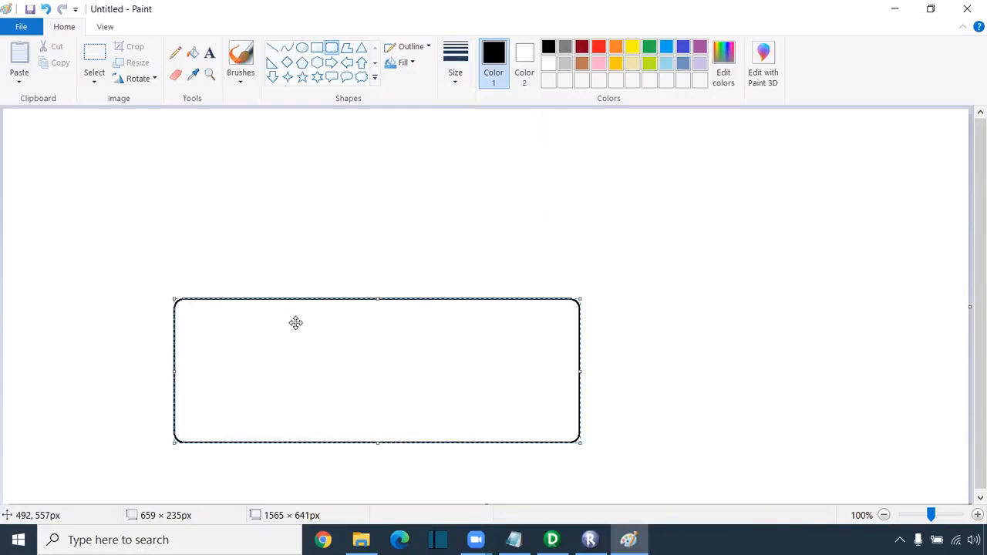
{"action": "left_click", "coordinate": [216, 112]}
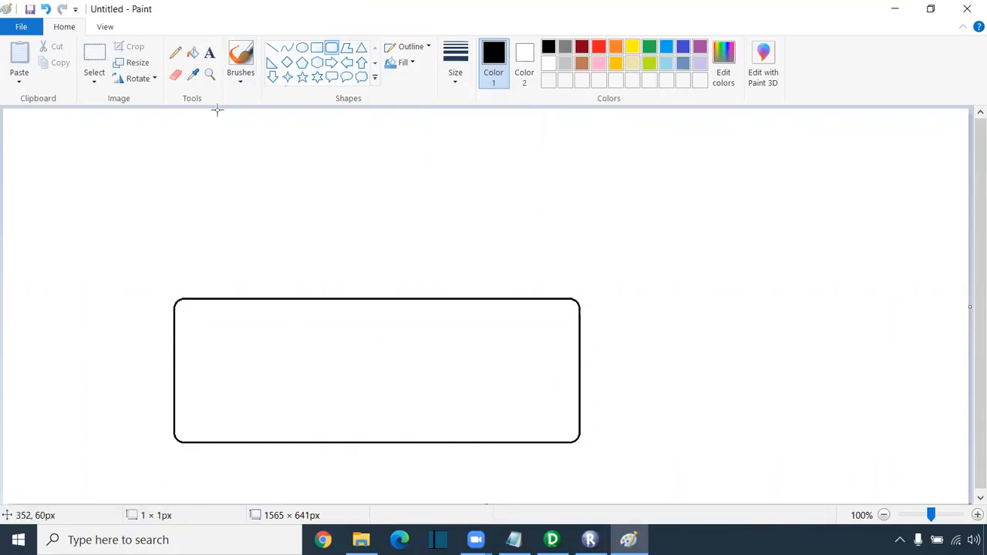
- Add the label 'Oracle 11g' beneath the rectangle
{"action": "left_click", "coordinate": [209, 52]}
{"action": "left_click", "coordinate": [281, 466]}
{"action": "type", "text": "Oracle"}
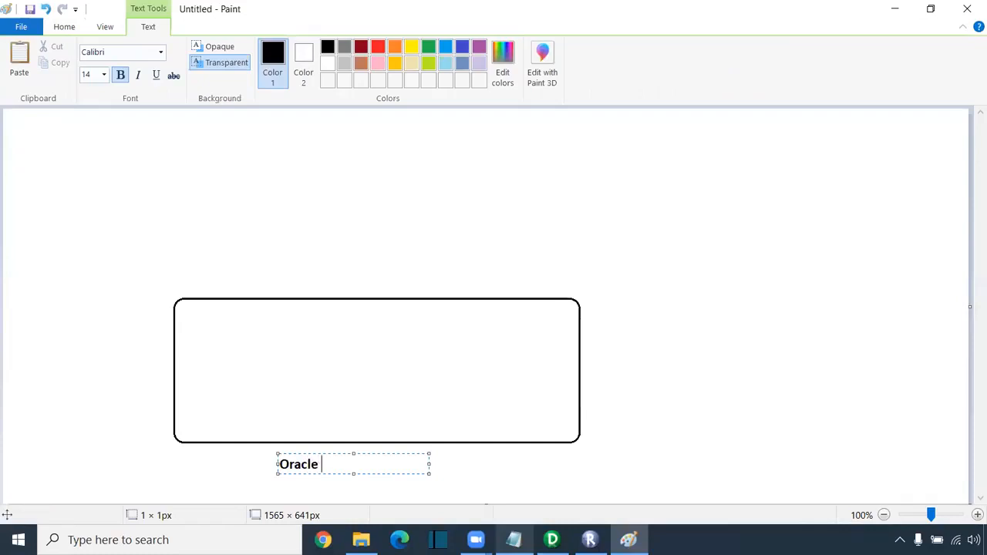
{"action": "type", "text": " 11g"}
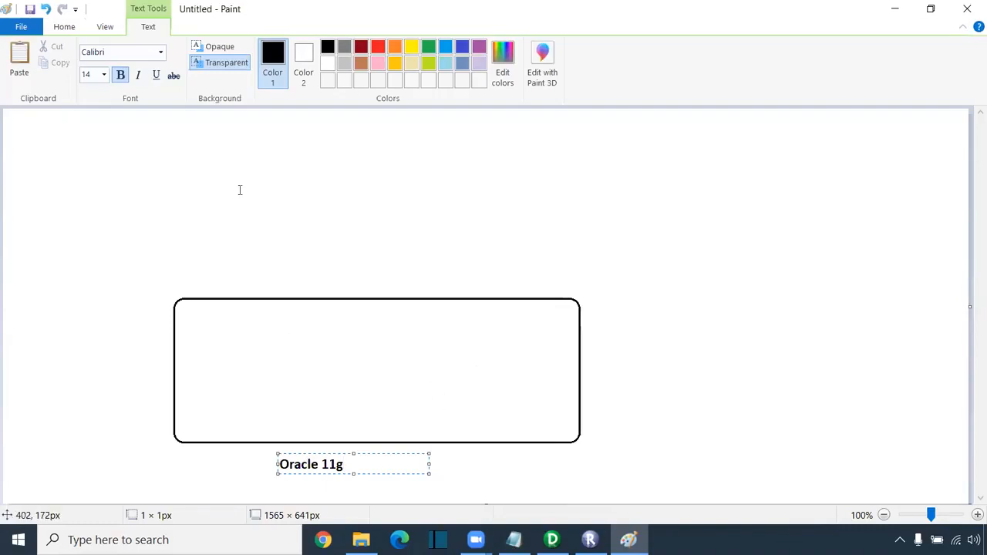
{"action": "left_click", "coordinate": [216, 130]}
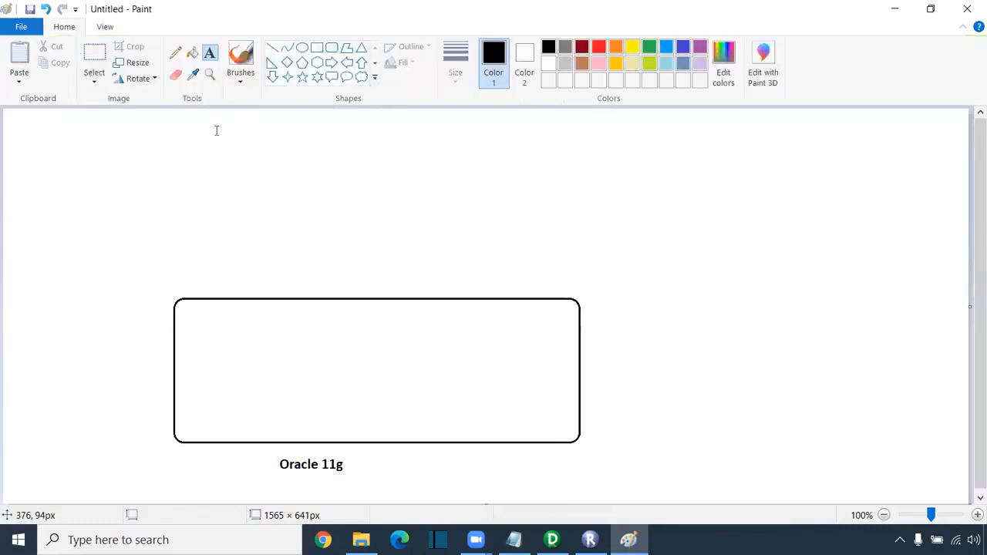
- Divide the rectangle into three compartments with two vertical lines
{"action": "left_click", "coordinate": [272, 48]}
{"action": "left_click_drag", "start_coordinate": [303, 299], "coordinate": [301, 443]}
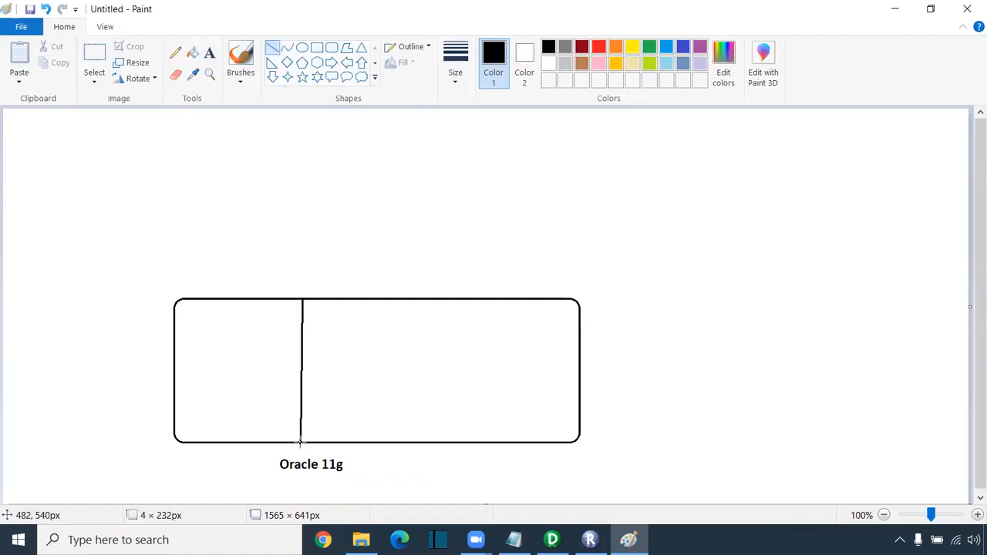
{"action": "left_click_drag", "start_coordinate": [448, 298], "coordinate": [449, 442]}
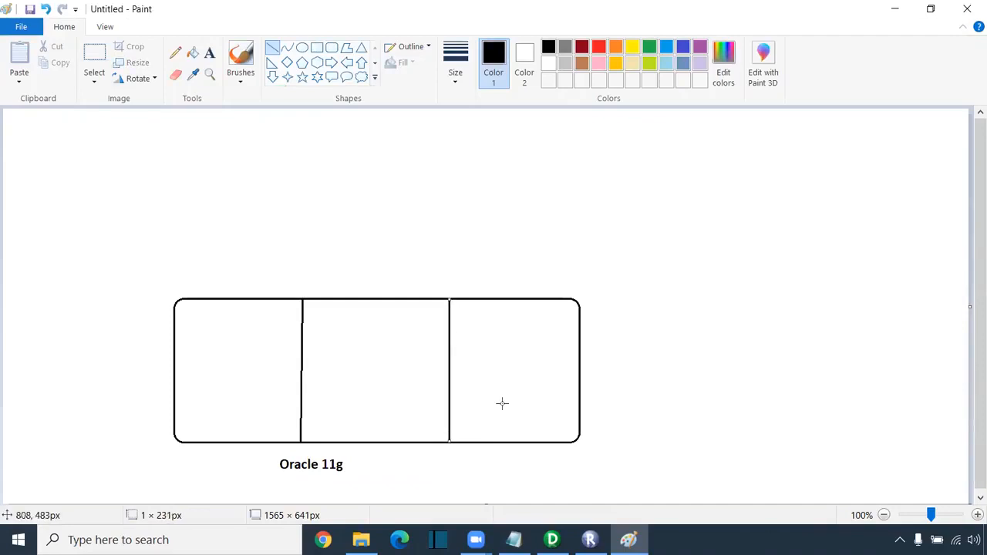
{"action": "left_click", "coordinate": [477, 281]}
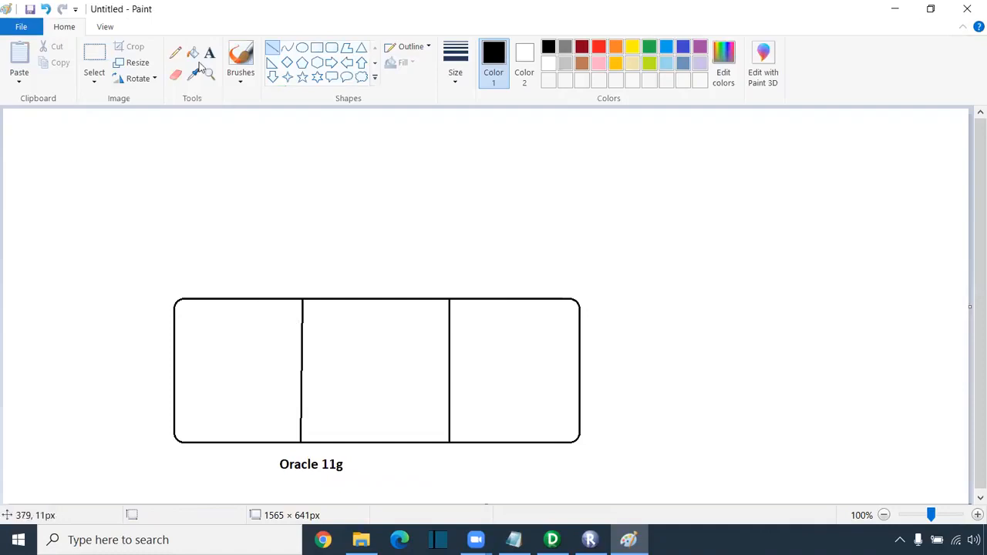
{"action": "left_click", "coordinate": [175, 53]}
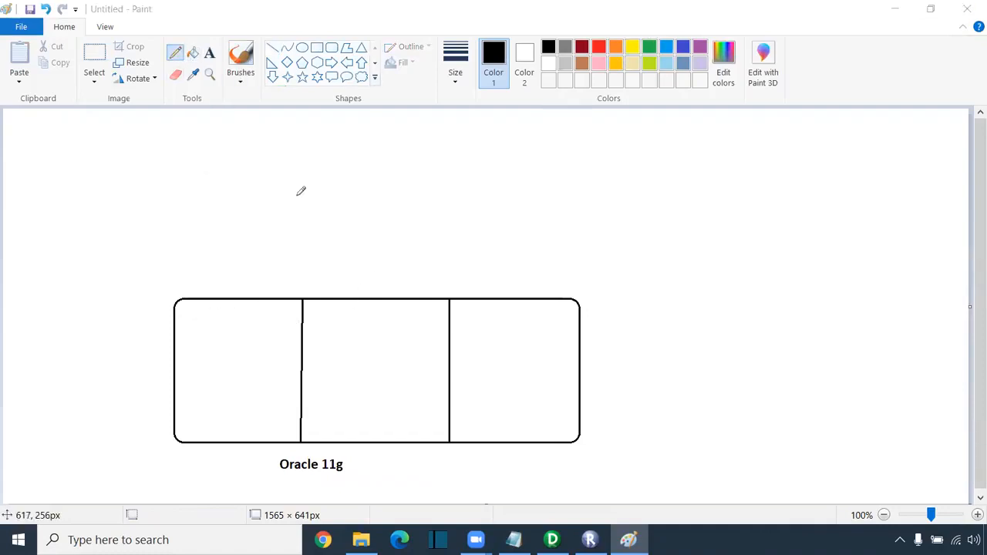
- Add a red 'HR-Source' heading and a blue 'CORE-Target' heading above the sections
{"action": "left_click", "coordinate": [599, 47]}
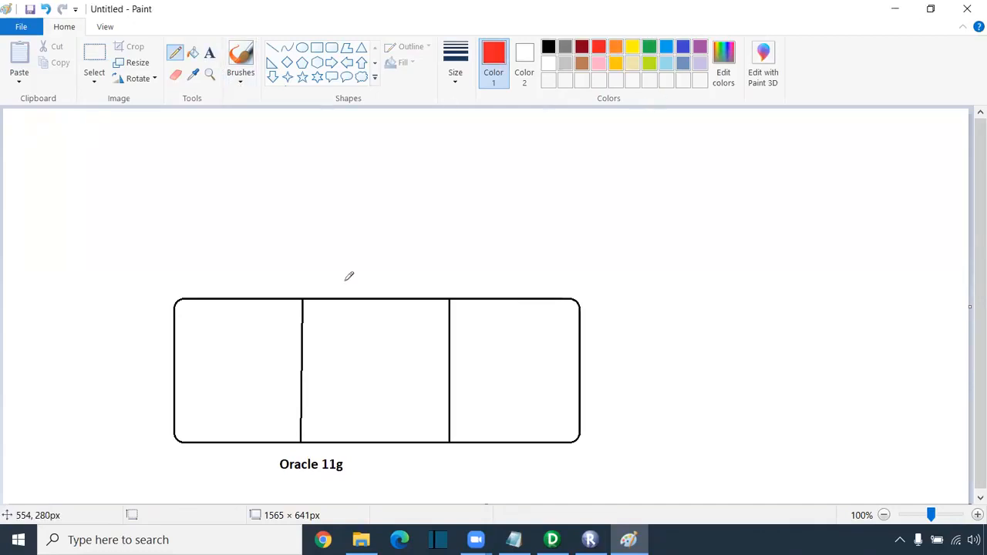
{"action": "left_click", "coordinate": [209, 52]}
{"action": "left_click", "coordinate": [336, 289]}
{"action": "type", "text": "HR"}
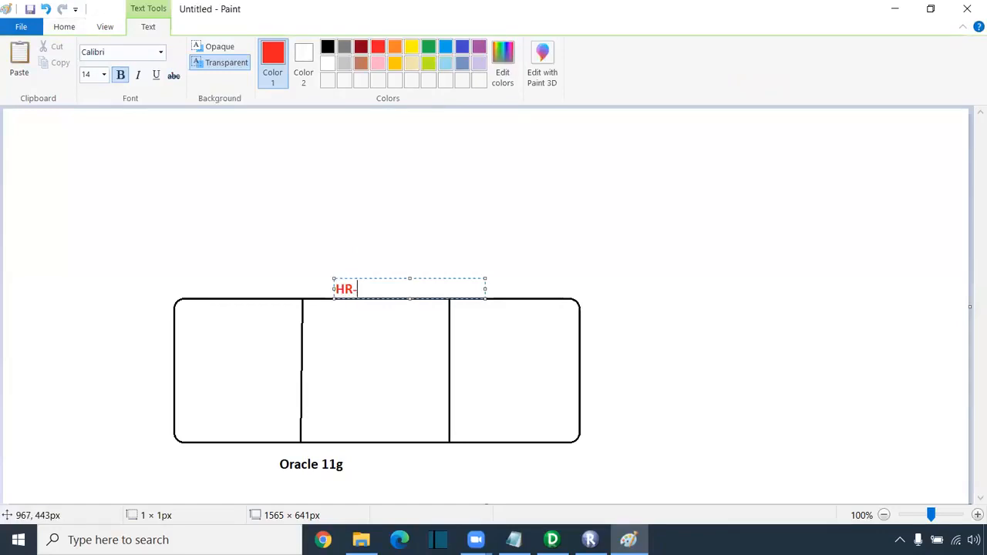
{"action": "type", "text": "-Source"}
{"action": "left_click", "coordinate": [493, 280]}
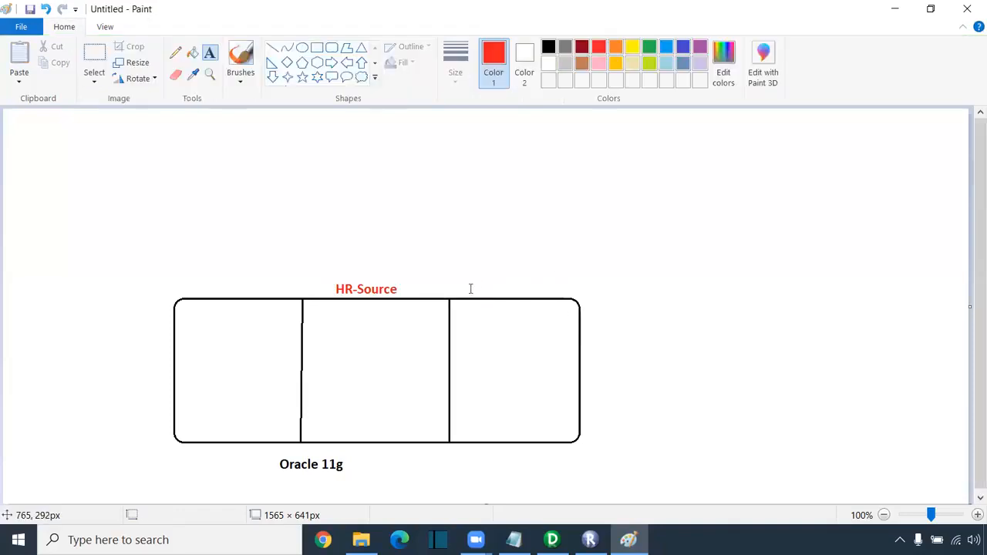
{"action": "left_click", "coordinate": [469, 287]}
{"action": "type", "text": "CORE"}
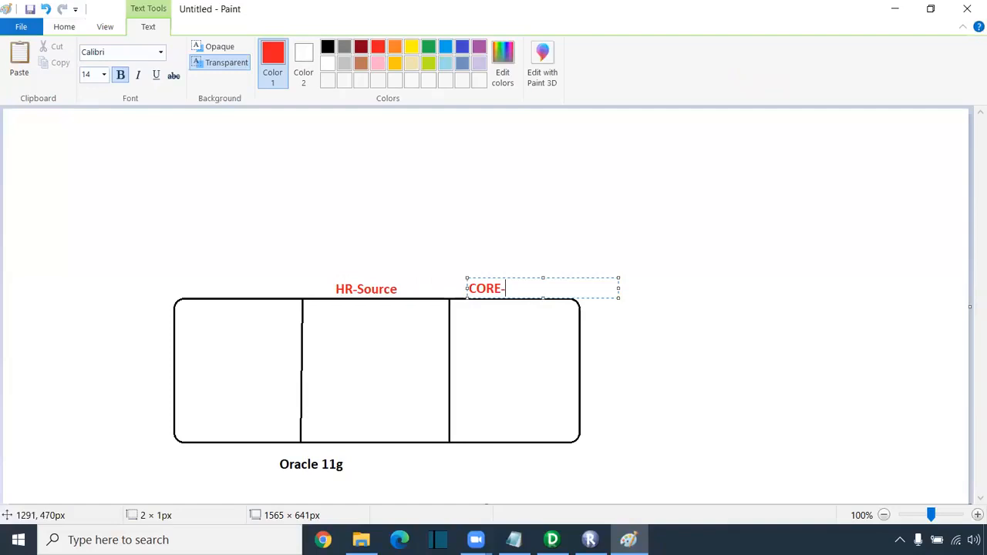
{"action": "type", "text": "-Target"}
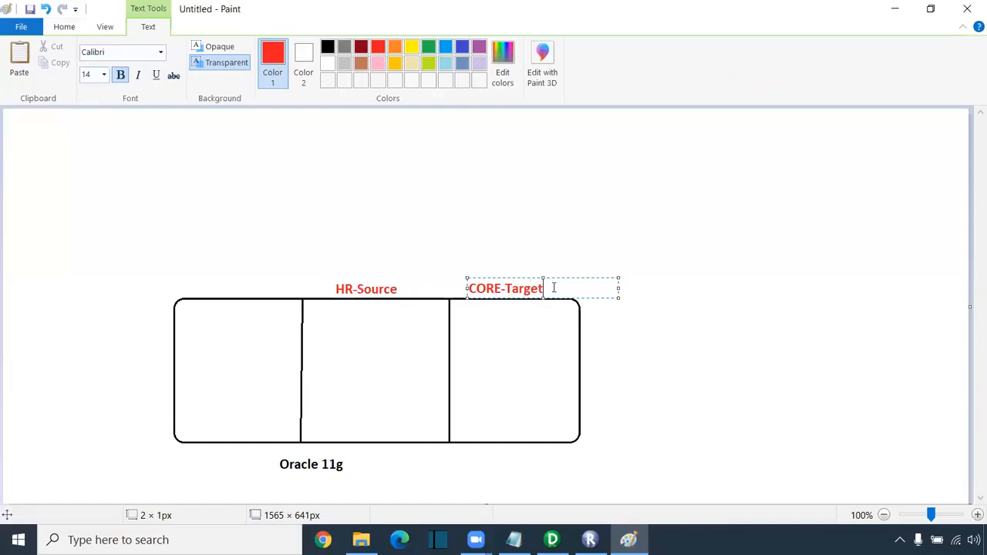
{"action": "left_click_drag", "start_coordinate": [551, 287], "coordinate": [429, 288]}
{"action": "left_click", "coordinate": [447, 47]}
{"action": "left_click", "coordinate": [681, 220]}
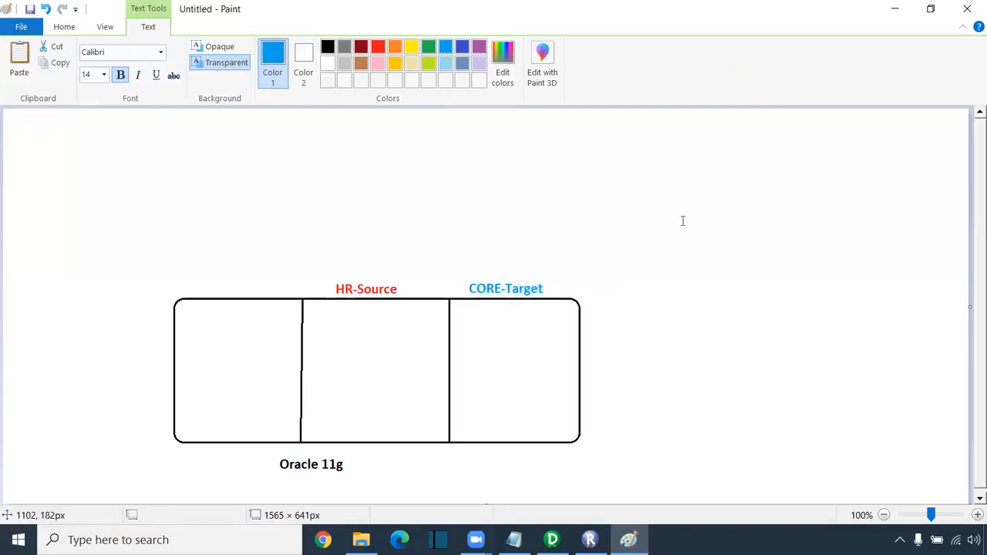
- List employees, departments and location in black inside the middle section
{"action": "left_click", "coordinate": [317, 329]}
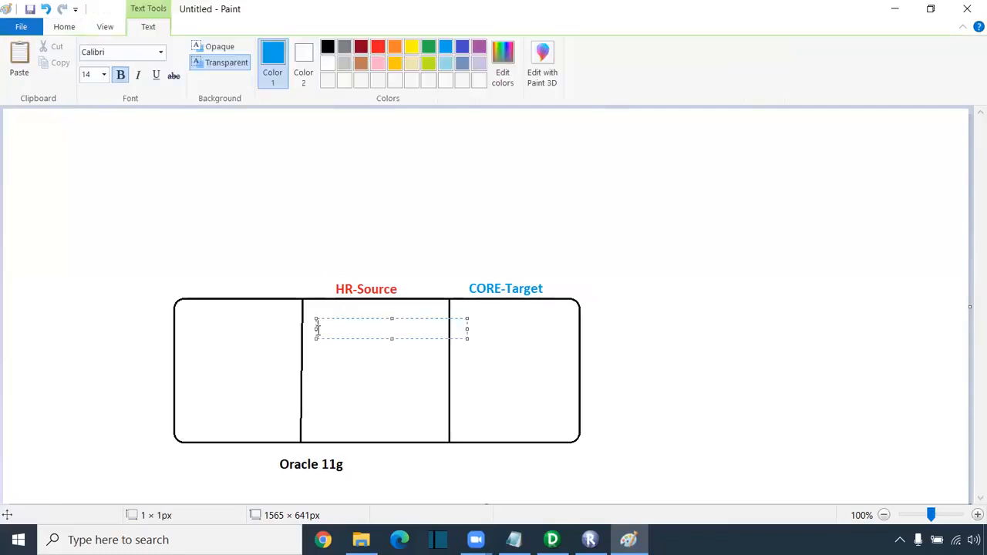
{"action": "left_click", "coordinate": [328, 47]}
{"action": "type", "text": "employees"}
{"action": "key", "text": "Return"}
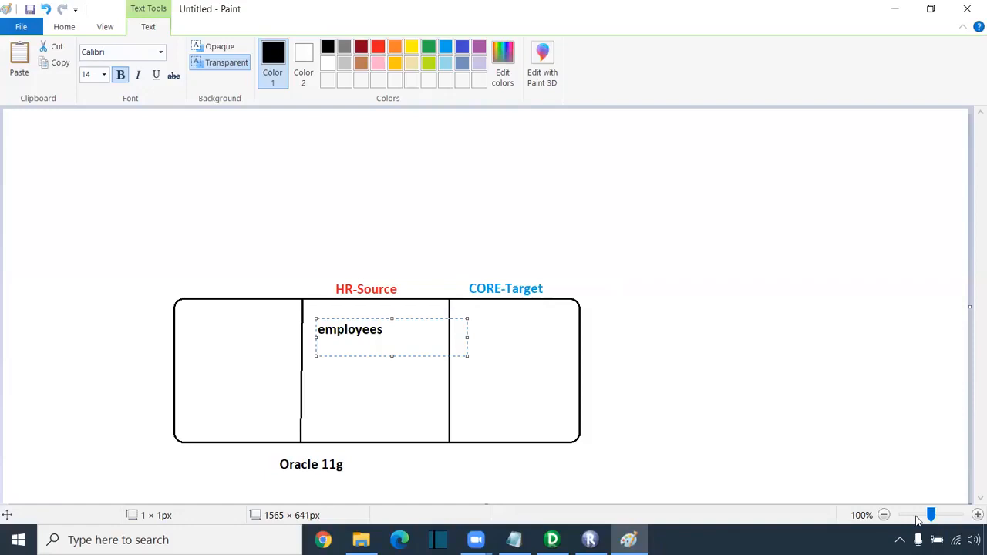
{"action": "type", "text": "departments"}
{"action": "key", "text": "Return"}
{"action": "type", "text": "location"}
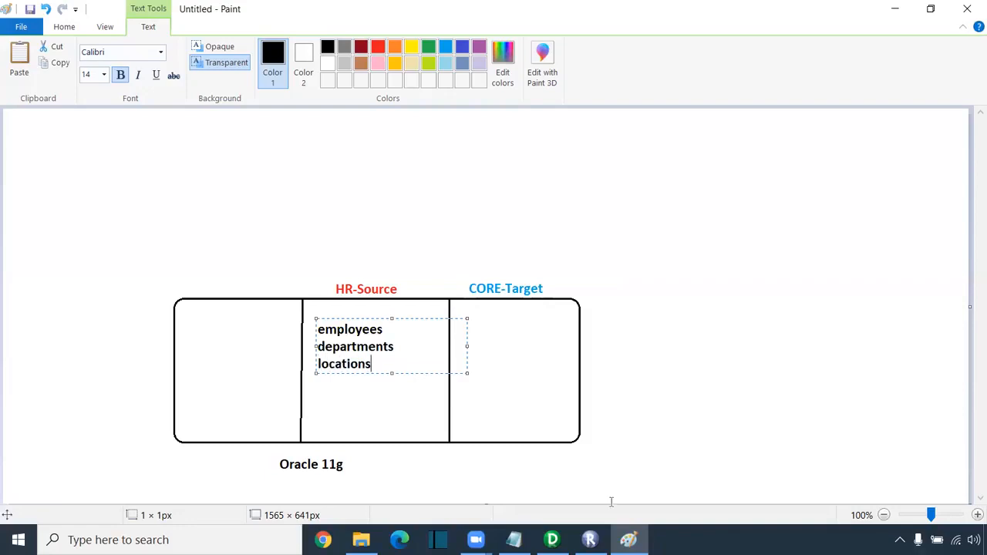
{"action": "left_click", "coordinate": [479, 385]}
- Label the right section 'T_Employee' in black
{"action": "left_click", "coordinate": [461, 333]}
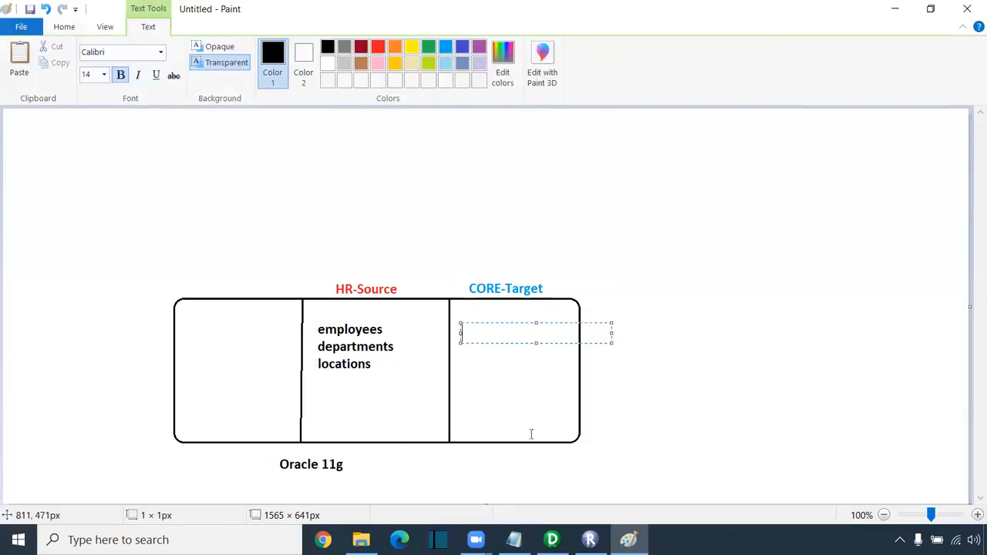
{"action": "type", "text": "T_Employees"}
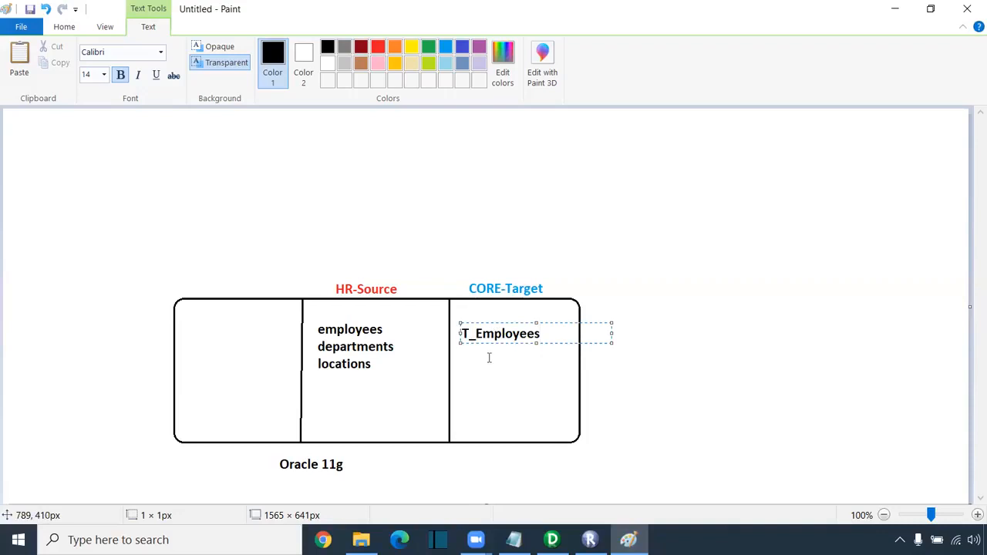
{"action": "left_click", "coordinate": [531, 388]}
- Circle HR and CORE freehand and link them with a curved arrow through a small square
{"action": "left_click", "coordinate": [175, 53]}
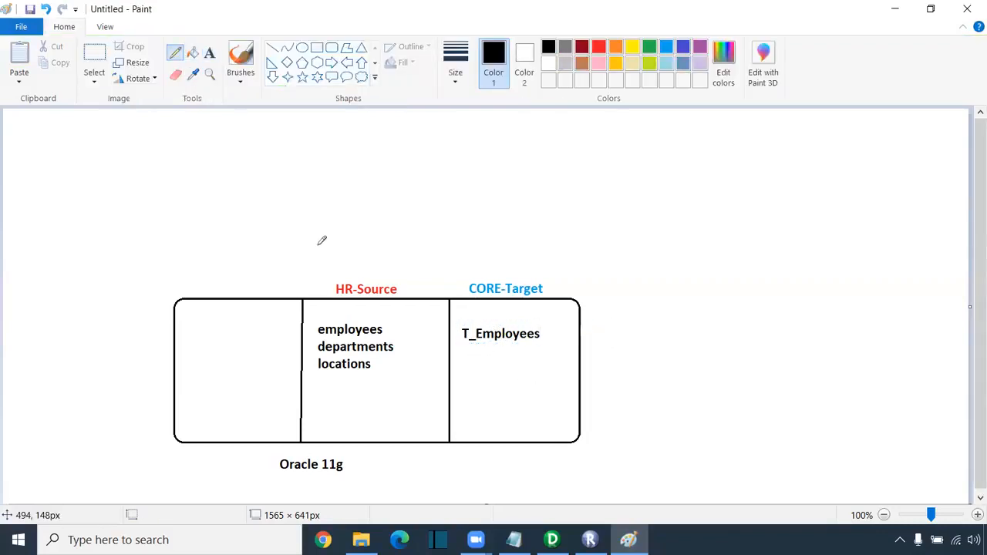
{"action": "mouse_move", "coordinate": [331, 287]}
{"action": "left_mouse_down"}
{"action": "mouse_move", "coordinate": [350, 302]}
{"action": "mouse_move", "coordinate": [364, 284]}
{"action": "mouse_move", "coordinate": [336, 270]}
{"action": "left_mouse_up"}
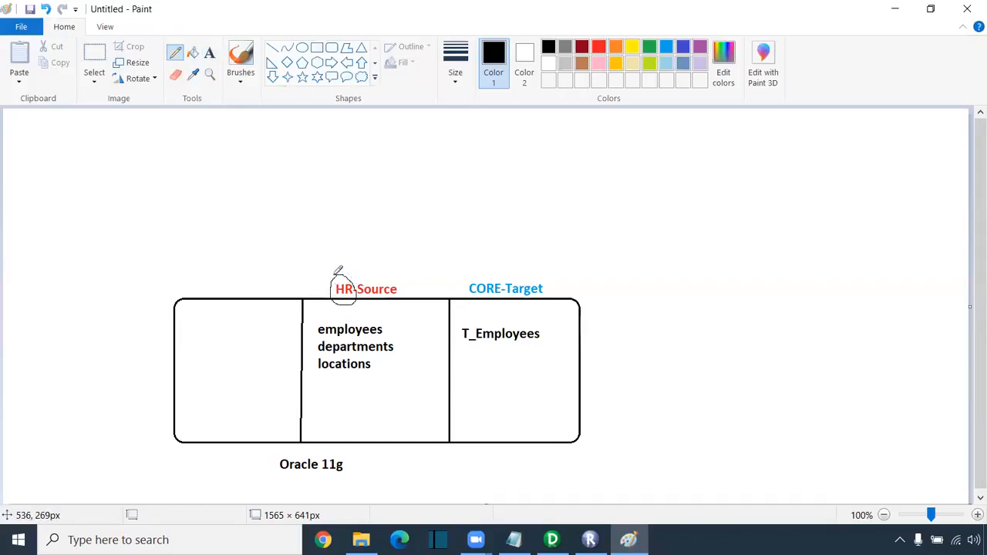
{"action": "mouse_move", "coordinate": [477, 267]}
{"action": "left_mouse_down"}
{"action": "mouse_move", "coordinate": [468, 291]}
{"action": "mouse_move", "coordinate": [508, 289]}
{"action": "mouse_move", "coordinate": [500, 269]}
{"action": "mouse_move", "coordinate": [478, 266]}
{"action": "left_mouse_up"}
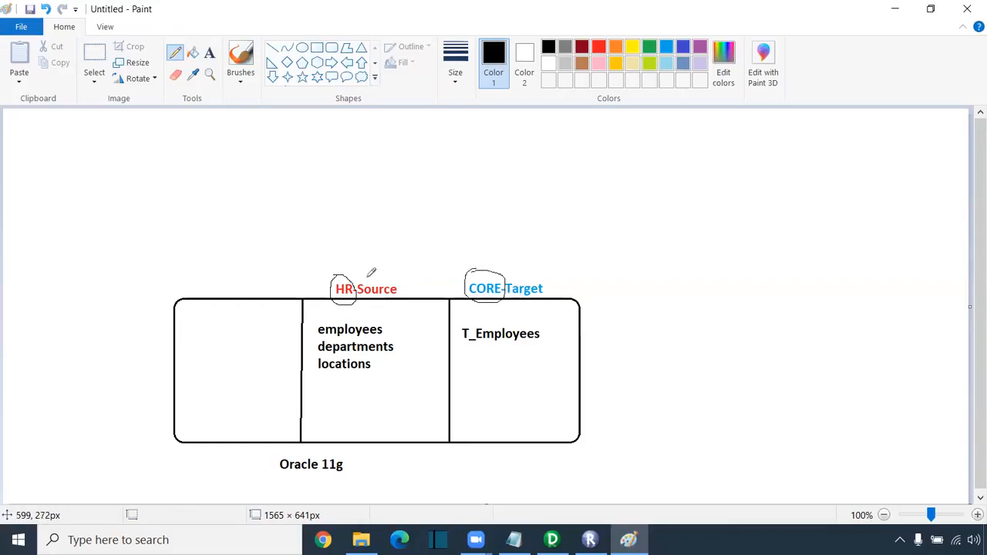
{"action": "mouse_move", "coordinate": [349, 276]}
{"action": "left_mouse_down"}
{"action": "mouse_move", "coordinate": [399, 248]}
{"action": "mouse_move", "coordinate": [426, 263]}
{"action": "mouse_move", "coordinate": [429, 230]}
{"action": "mouse_move", "coordinate": [401, 232]}
{"action": "left_mouse_up"}
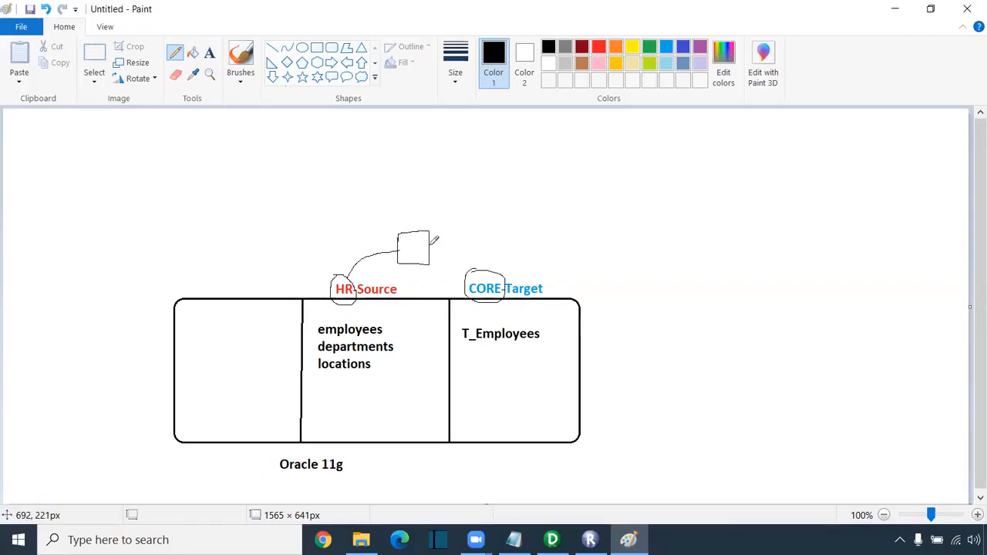
{"action": "mouse_move", "coordinate": [431, 243]}
{"action": "left_mouse_down"}
{"action": "mouse_move", "coordinate": [461, 242]}
{"action": "mouse_move", "coordinate": [484, 264]}
{"action": "left_mouse_up"}
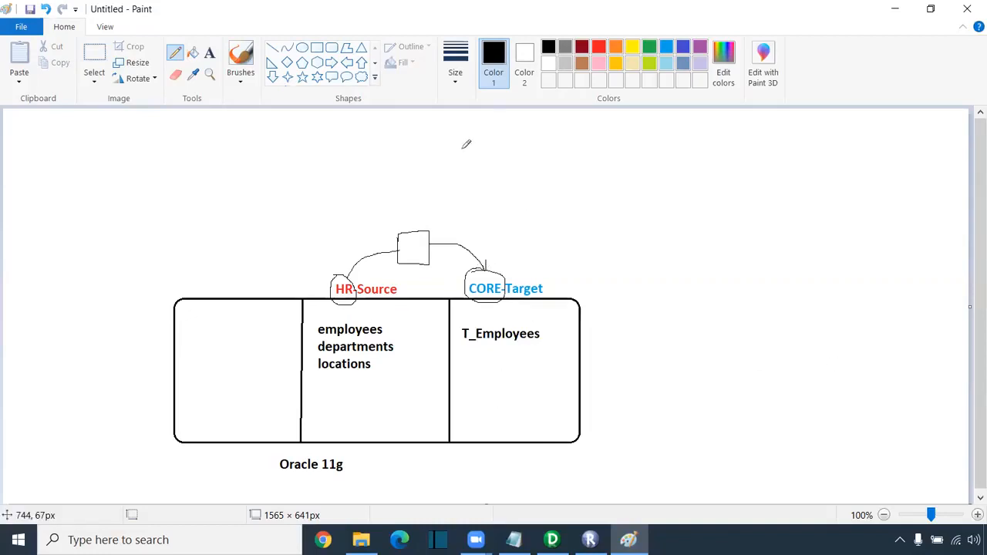
- Draw a blue rounded rectangle to the right of the Oracle diagram
{"action": "left_click", "coordinate": [332, 51]}
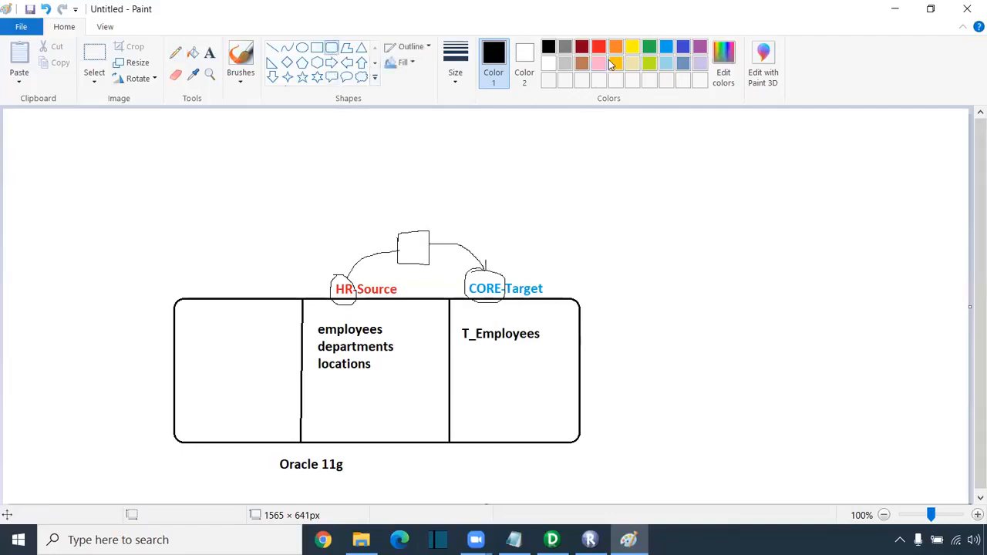
{"action": "left_click", "coordinate": [686, 50]}
{"action": "left_click_drag", "start_coordinate": [700, 307], "coordinate": [886, 437]}
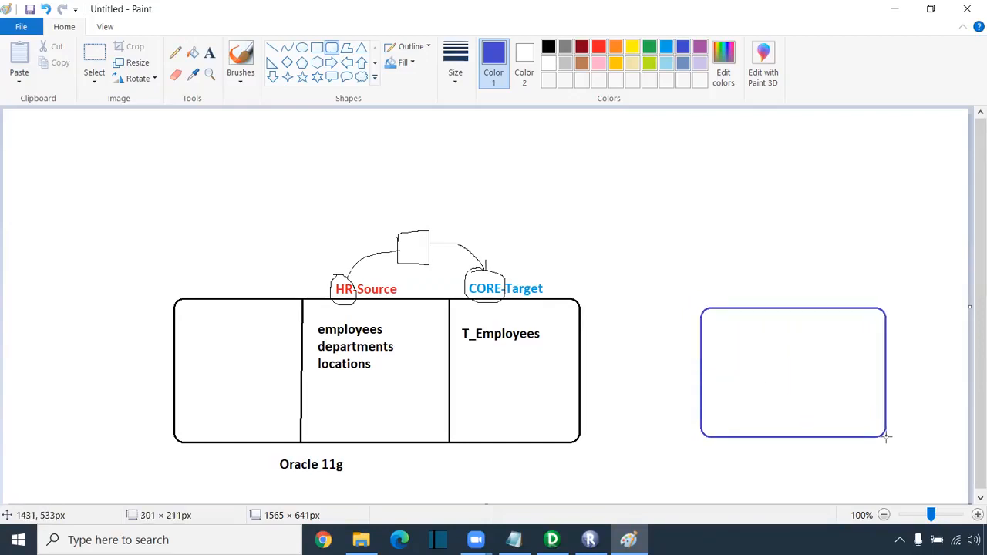
{"action": "left_click_drag", "start_coordinate": [795, 375], "coordinate": [806, 375]}
{"action": "left_click", "coordinate": [670, 265]}
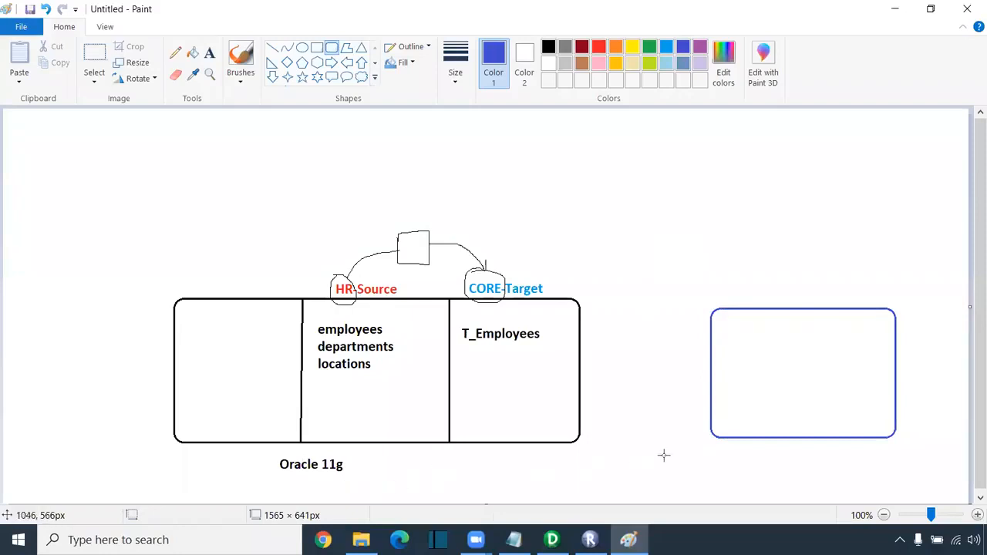
- Label the blue box 'SQL server / Teradata' beneath it
{"action": "left_click", "coordinate": [214, 59]}
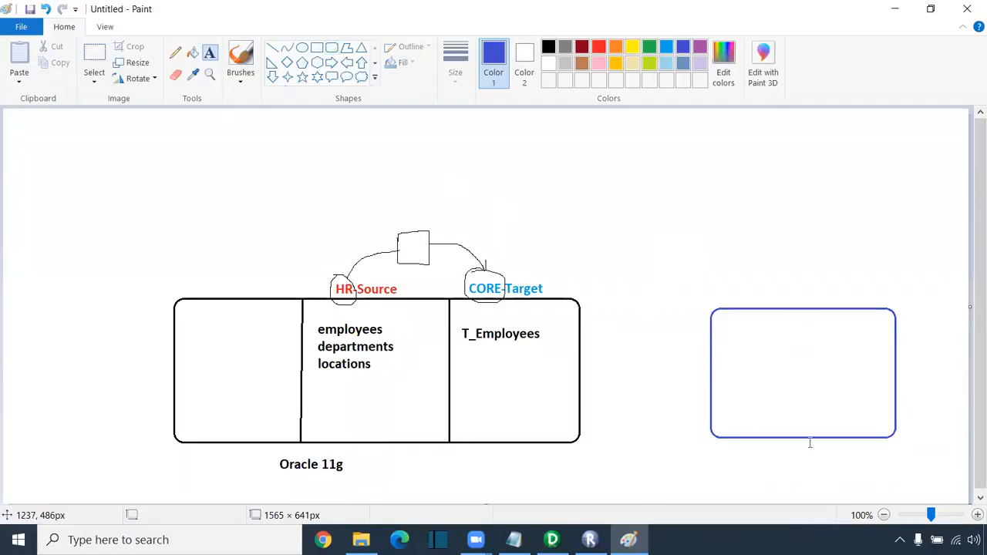
{"action": "left_click", "coordinate": [753, 460]}
{"action": "type", "text": "SQL server"}
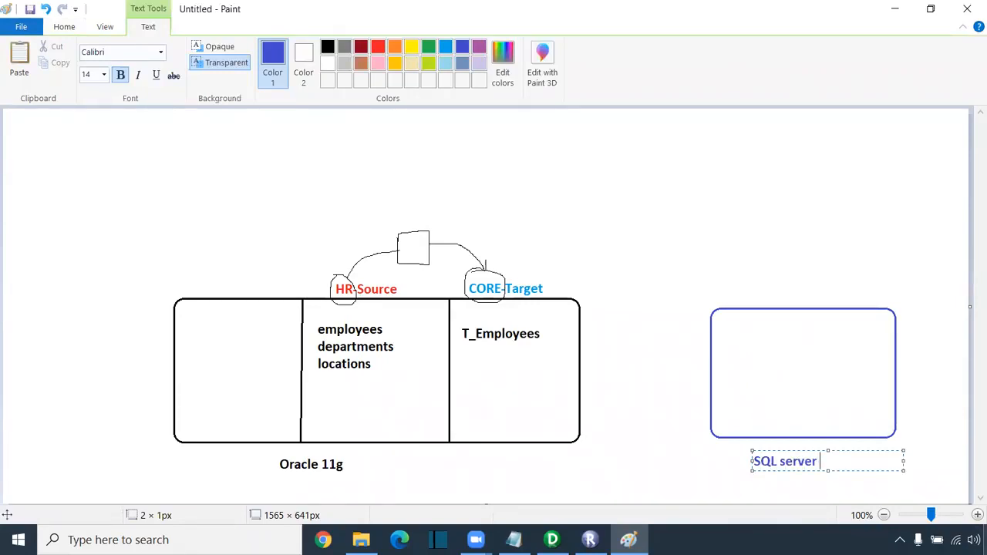
{"action": "type", "text": " / Teradata"}
{"action": "left_click", "coordinate": [339, 234]}
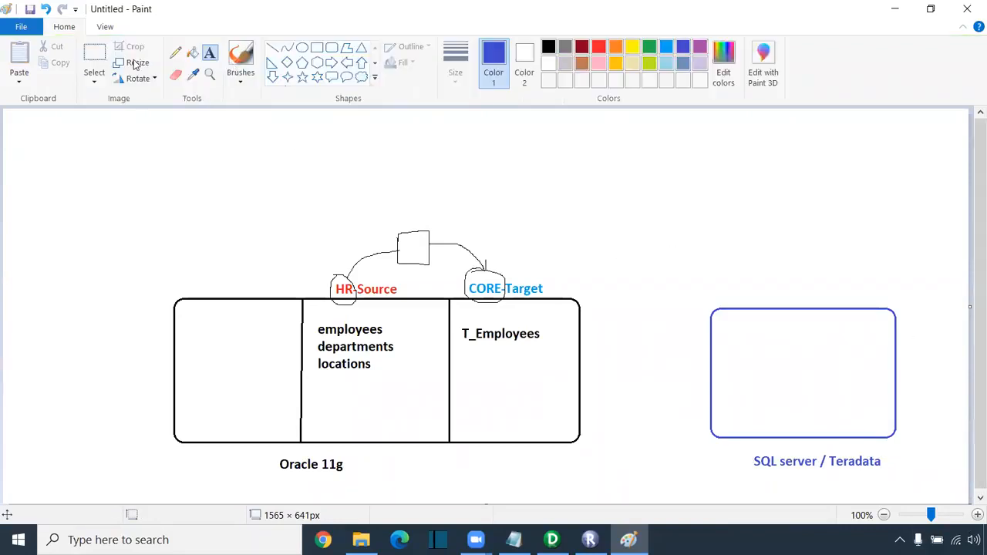
- Split the blue box in two with a vertical line
{"action": "left_click", "coordinate": [272, 47]}
{"action": "left_click_drag", "start_coordinate": [804, 307], "coordinate": [802, 437]}
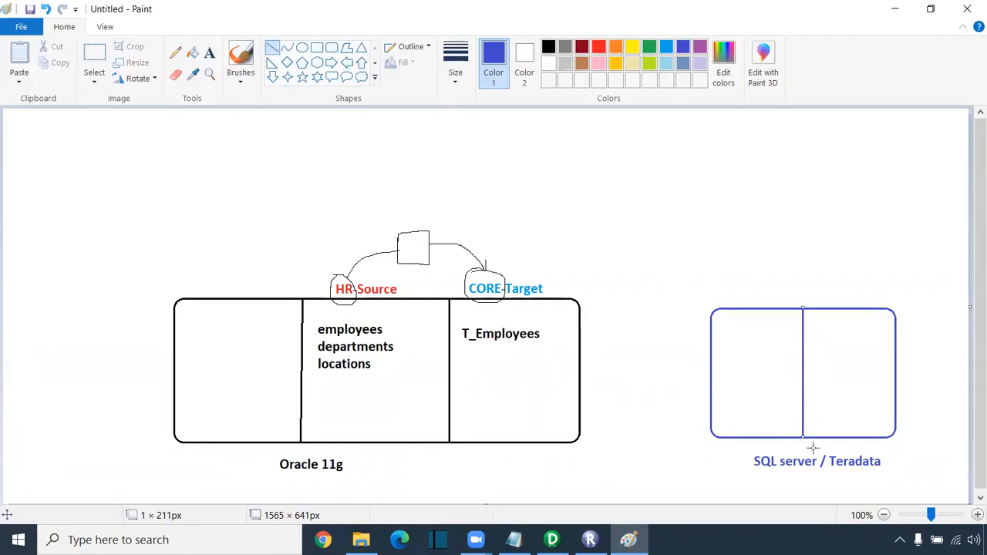
{"action": "left_click", "coordinate": [934, 374]}
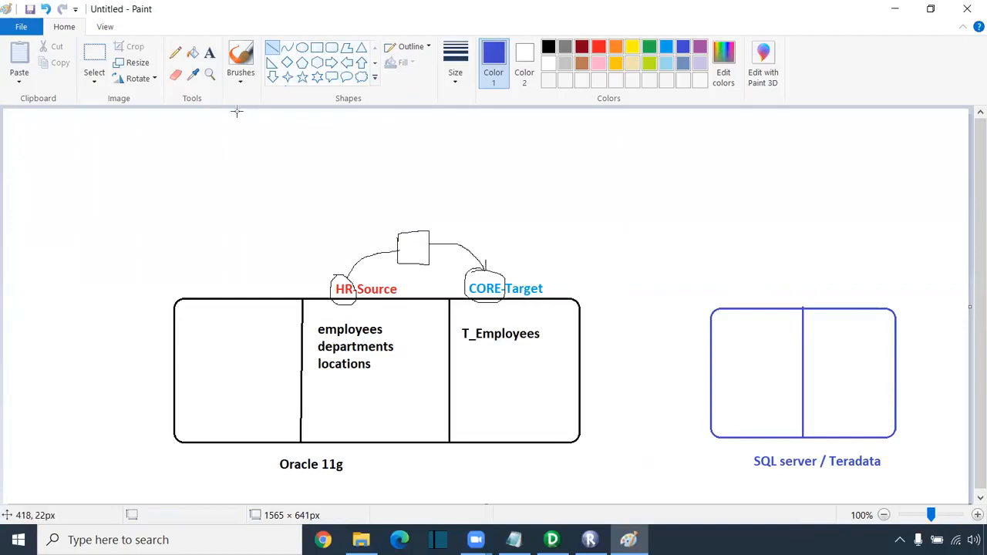
{"action": "left_click", "coordinate": [175, 52]}
- Draw a curved arrow from HR-Source to the blue box and label its small box ETL in pink
{"action": "mouse_move", "coordinate": [345, 288]}
{"action": "left_mouse_down"}
{"action": "mouse_move", "coordinate": [339, 269]}
{"action": "mouse_move", "coordinate": [375, 232]}
{"action": "mouse_move", "coordinate": [569, 190]}
{"action": "mouse_move", "coordinate": [565, 200]}
{"action": "mouse_move", "coordinate": [591, 214]}
{"action": "mouse_move", "coordinate": [591, 190]}
{"action": "mouse_move", "coordinate": [563, 186]}
{"action": "mouse_move", "coordinate": [562, 195]}
{"action": "mouse_move", "coordinate": [740, 247]}
{"action": "mouse_move", "coordinate": [771, 304]}
{"action": "mouse_move", "coordinate": [777, 295]}
{"action": "left_mouse_up"}
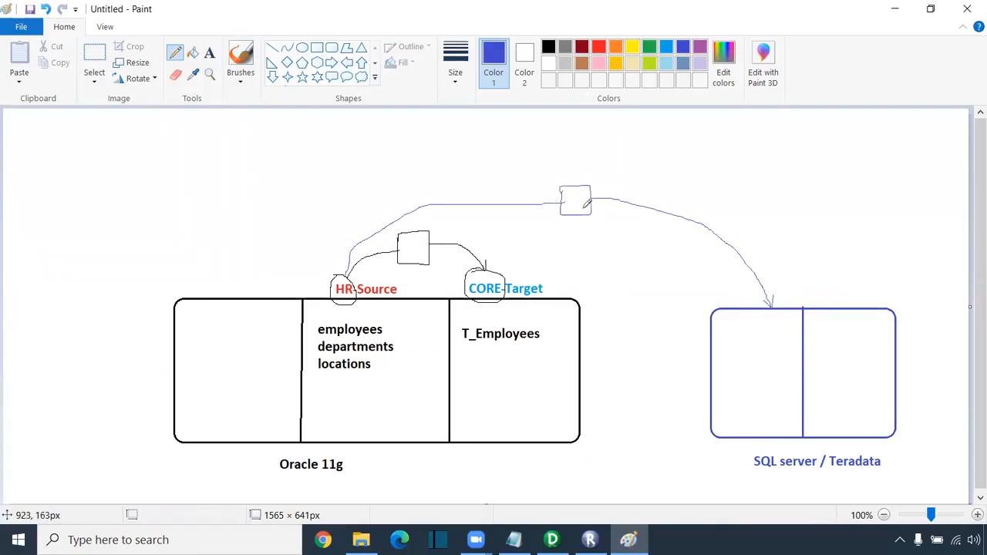
{"action": "left_click", "coordinate": [599, 47]}
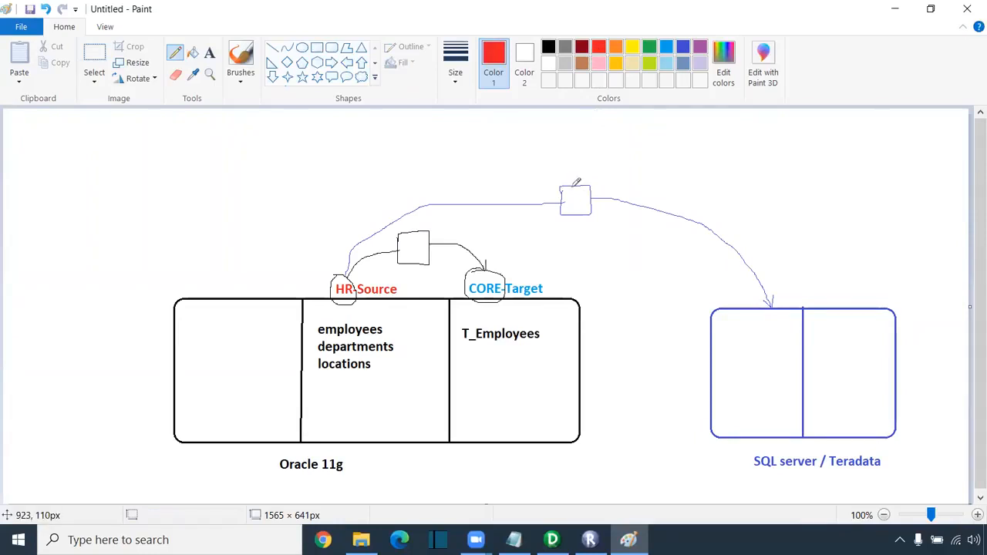
{"action": "left_click", "coordinate": [599, 64]}
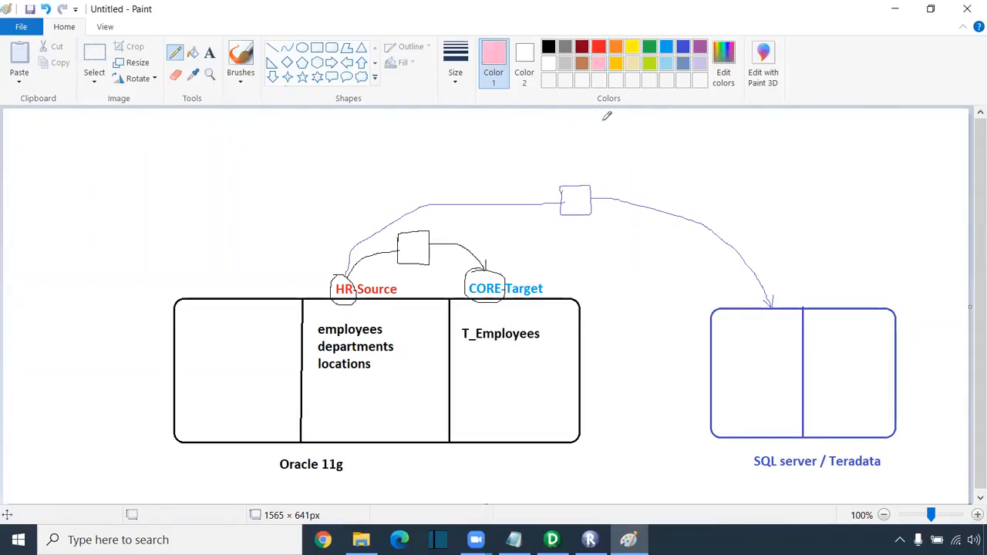
{"action": "left_click", "coordinate": [210, 52]}
{"action": "left_click", "coordinate": [565, 202]}
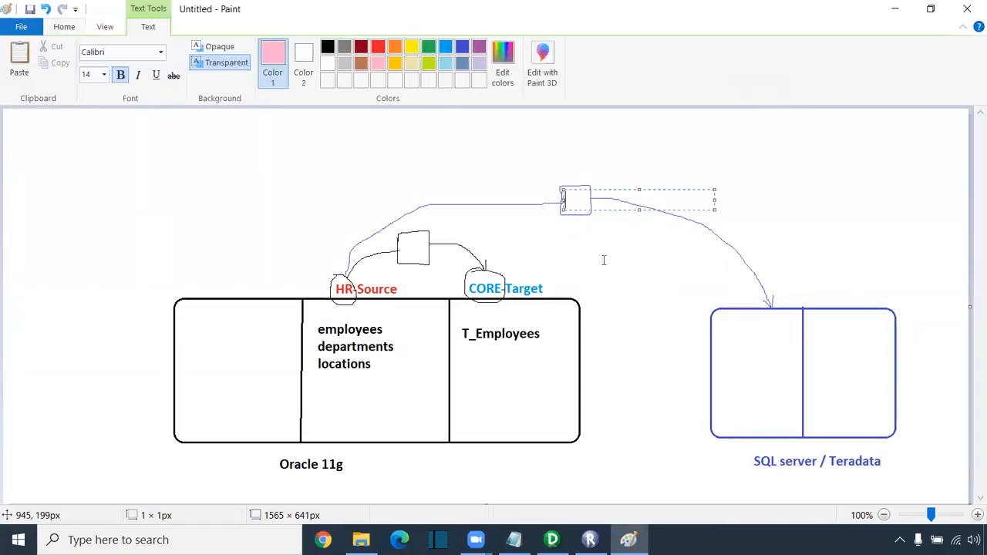
{"action": "type", "text": "ETL"}
{"action": "left_click", "coordinate": [543, 228]}
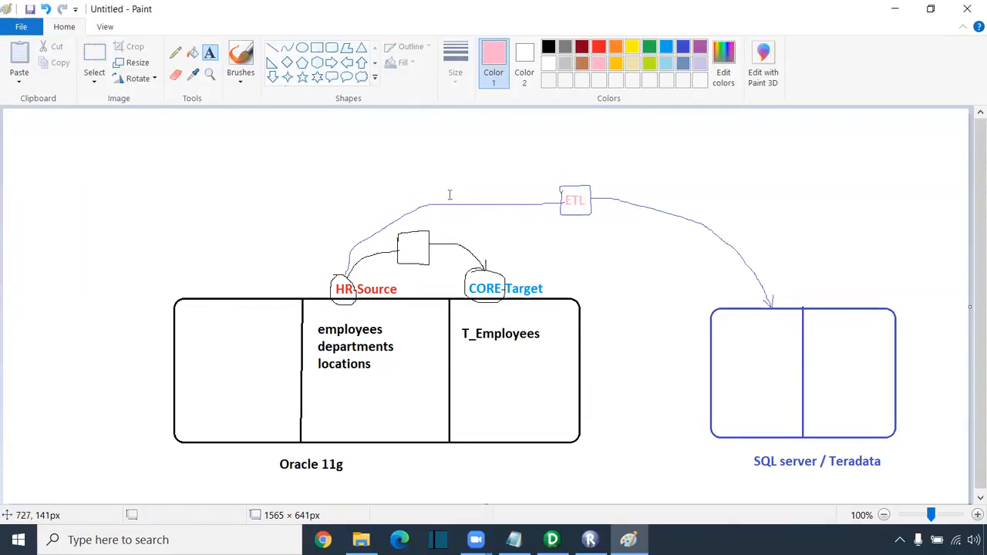
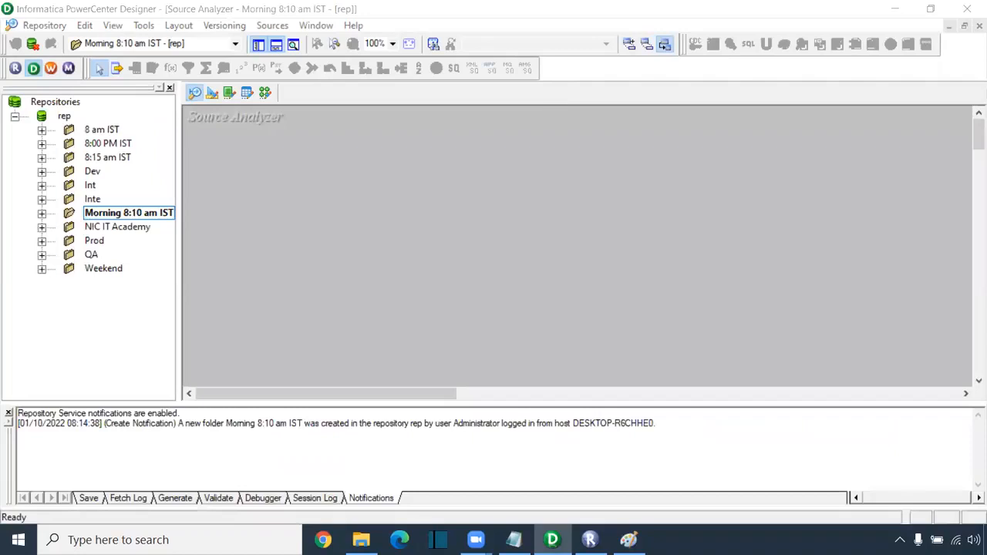
- Cycle through the Target, Mapping, Transformation and Mapplet workspaces, ending back in Source Analyzer
{"action": "mouse_move", "coordinate": [590, 540]}
{"action": "left_click", "coordinate": [212, 93]}
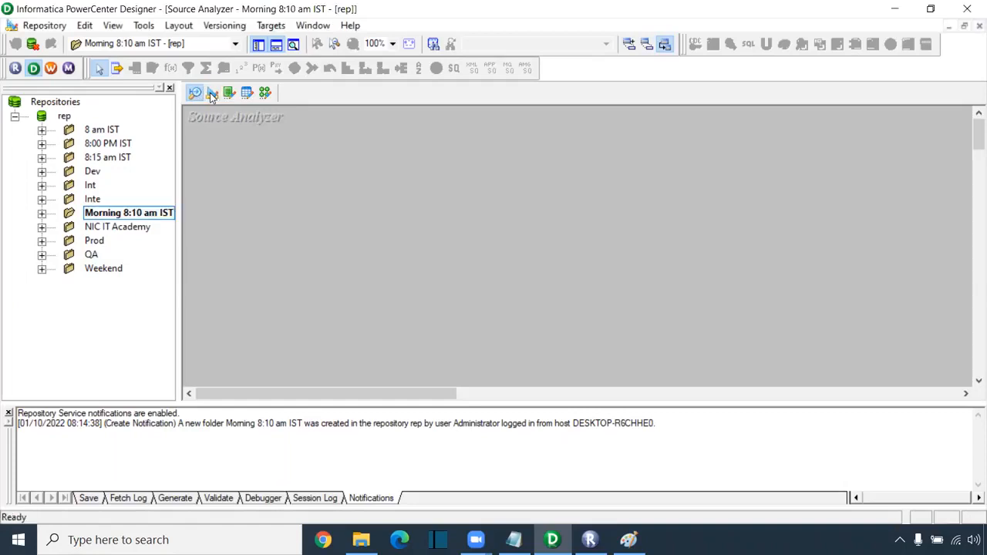
{"action": "left_click", "coordinate": [266, 93]}
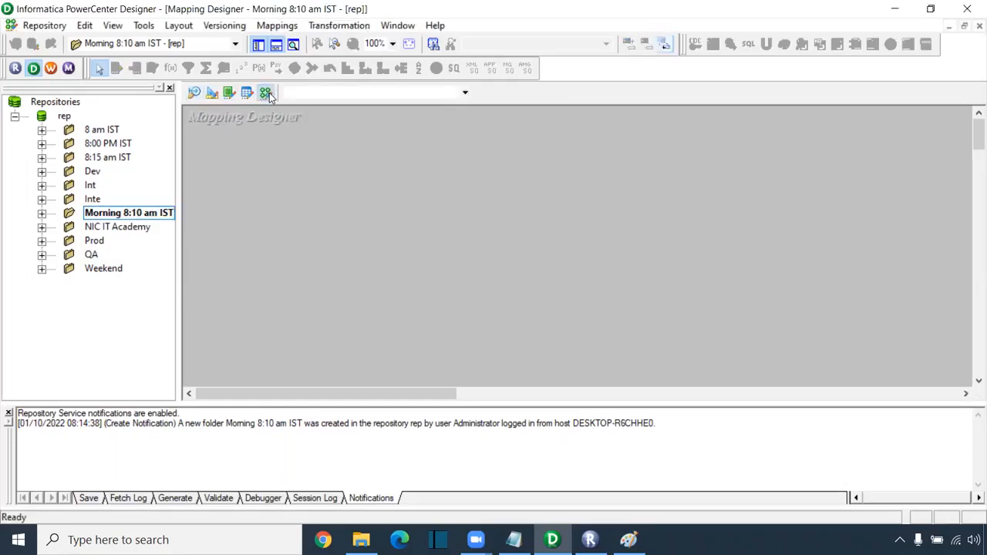
{"action": "left_click", "coordinate": [230, 93]}
{"action": "left_click", "coordinate": [247, 94]}
{"action": "left_click", "coordinate": [230, 93]}
{"action": "left_click", "coordinate": [244, 96]}
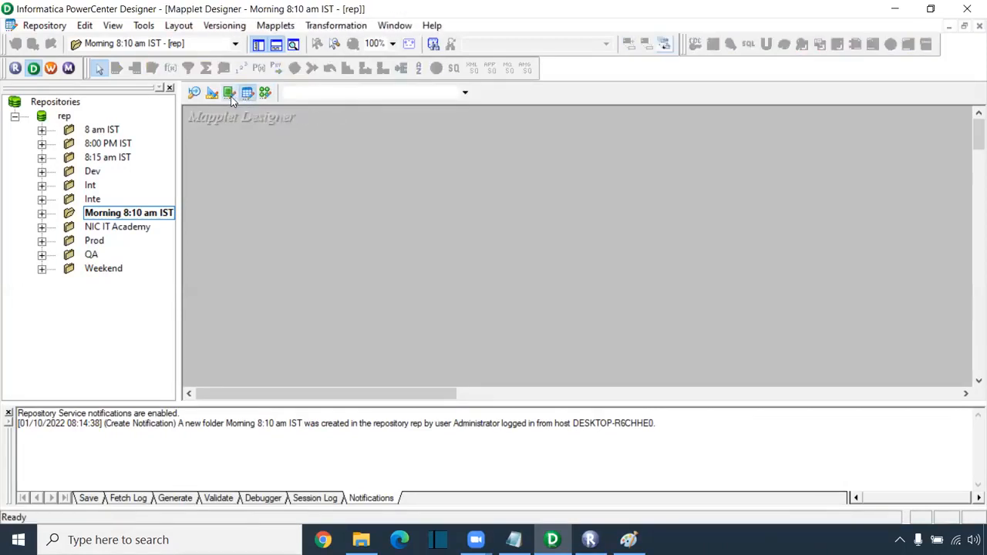
{"action": "left_click", "coordinate": [230, 96]}
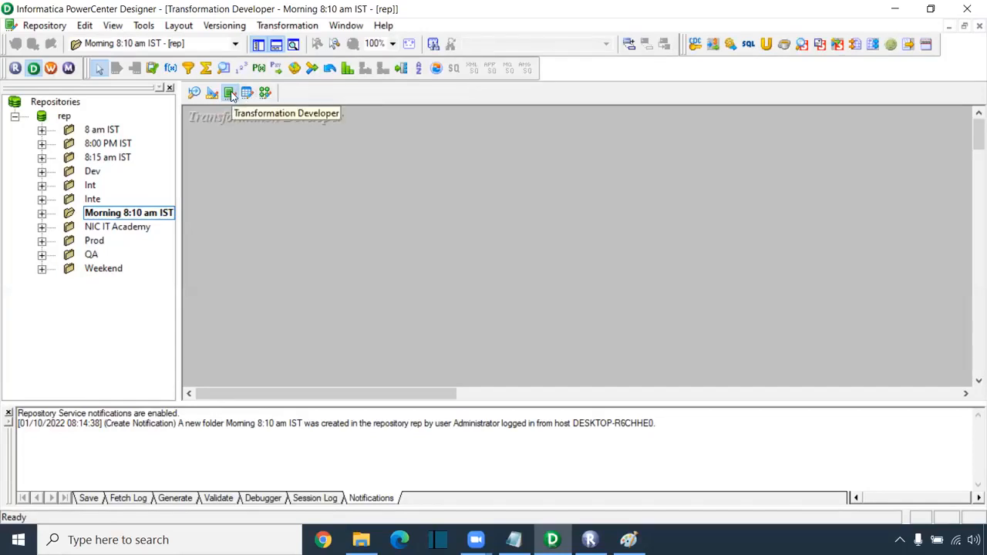
{"action": "left_click", "coordinate": [244, 94]}
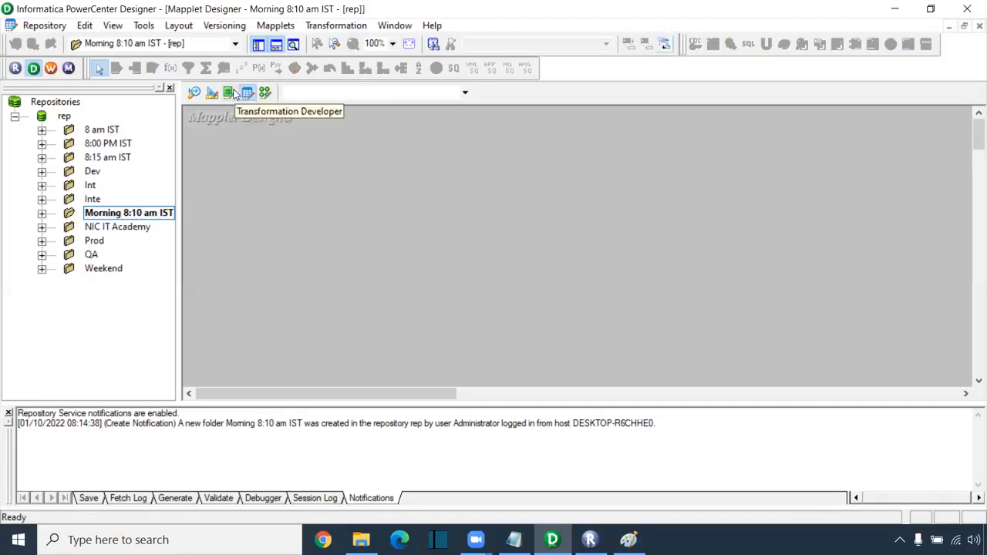
{"action": "left_click", "coordinate": [194, 93]}
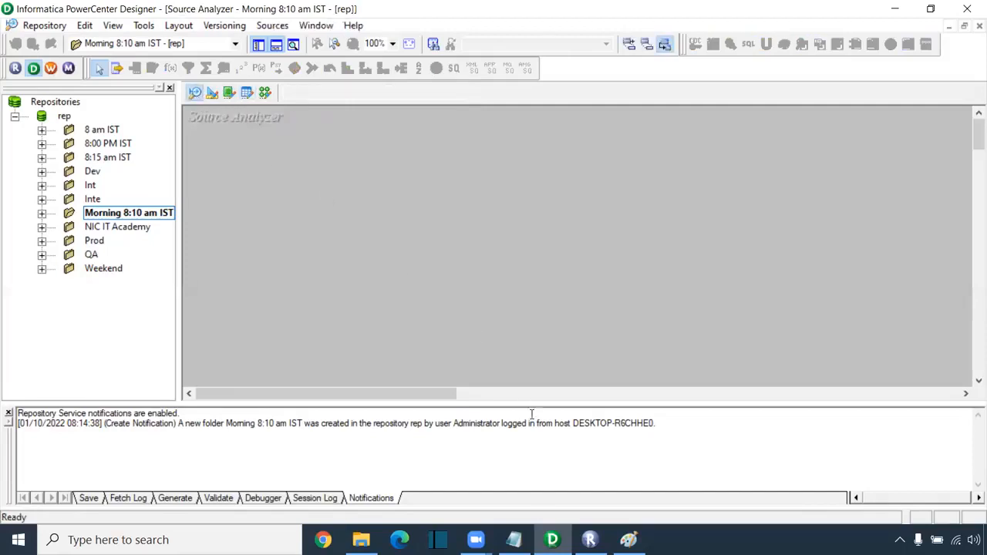
- Highlight the Source Definition line in the Notepad notes, then bring the Paint diagram forward
{"action": "key", "text": "alt+Tab"}
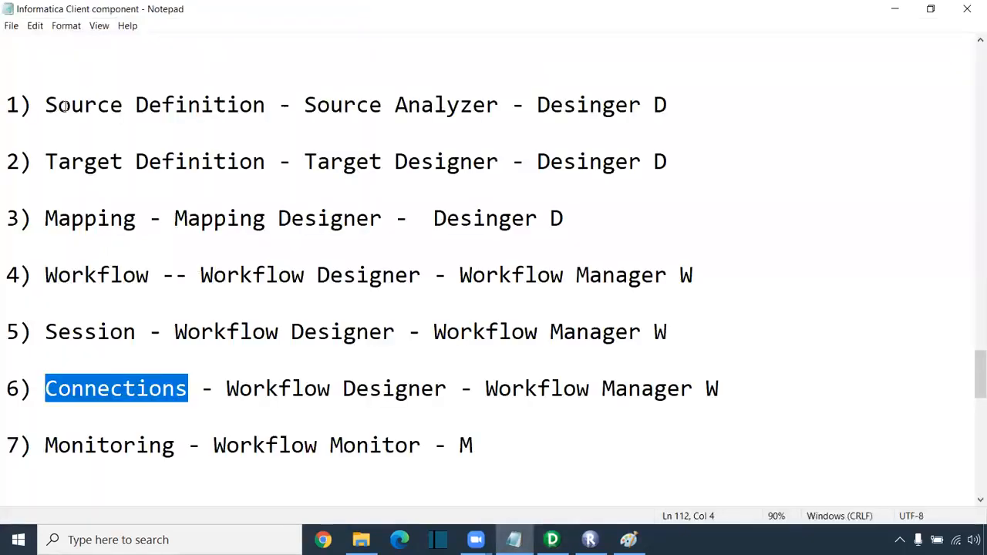
{"action": "left_click_drag", "start_coordinate": [6, 104], "coordinate": [44, 104]}
{"action": "left_click_drag", "start_coordinate": [114, 119], "coordinate": [547, 117]}
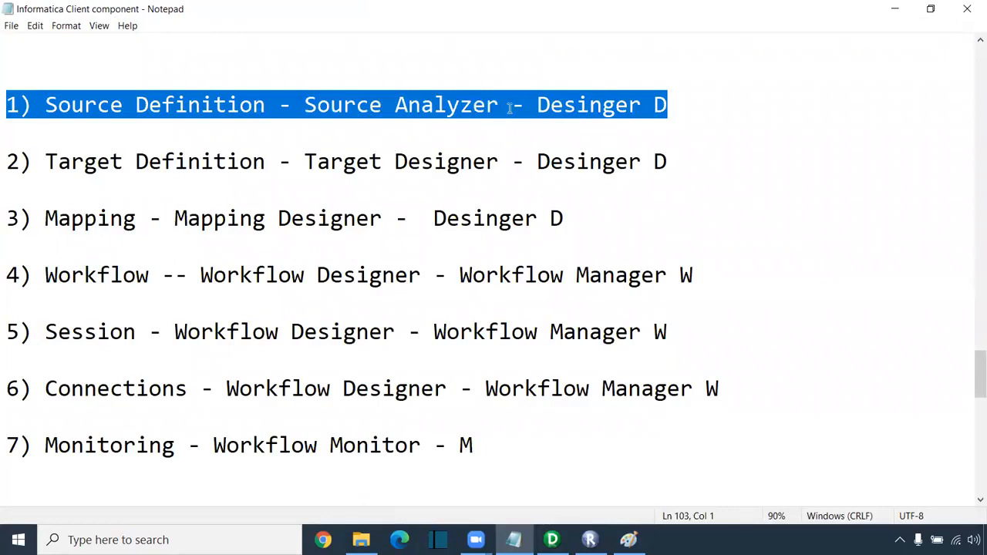
{"action": "key", "text": "alt+Tab"}
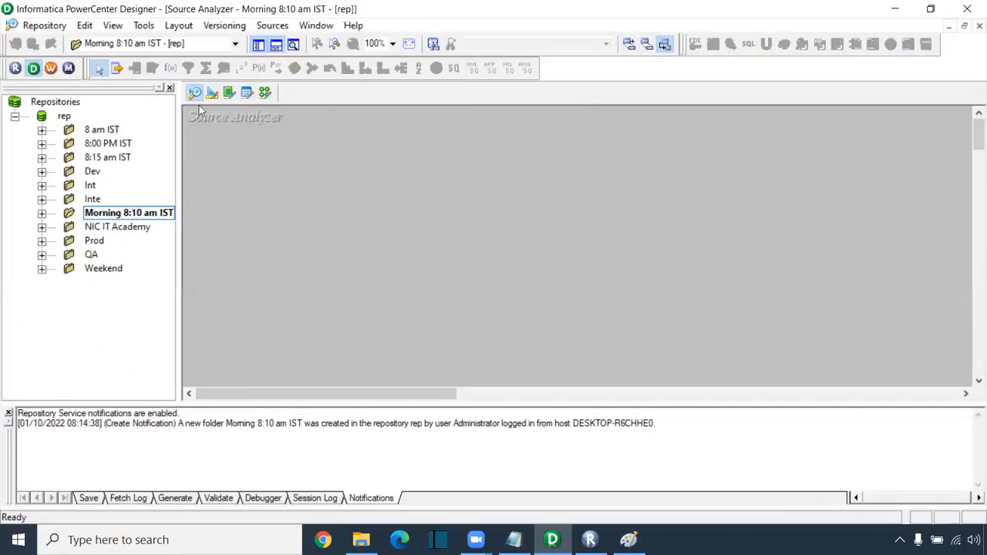
{"action": "key", "text": "alt+Tab"}
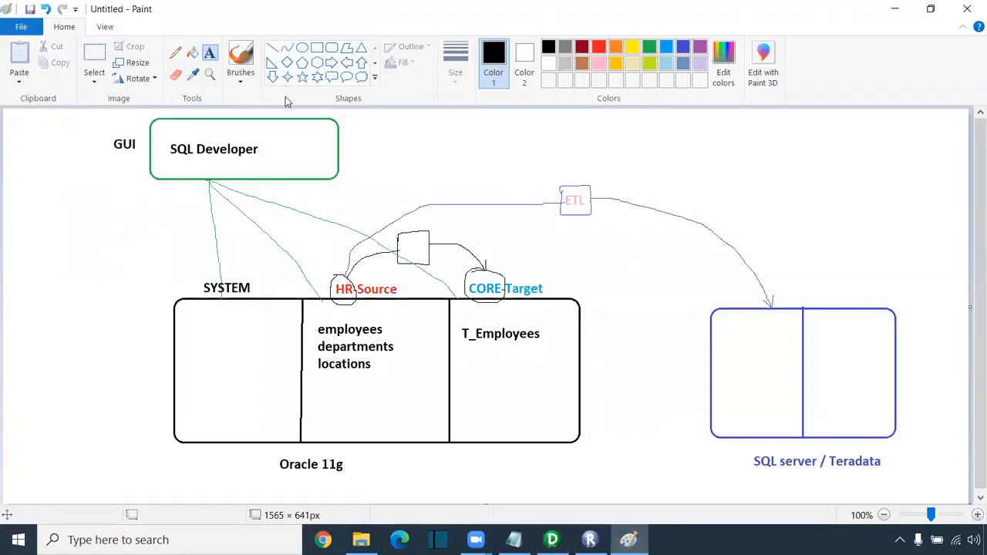
- Draw green pencil ticks beside employees and T_Employees in the Paint diagram, then return to Designer
{"action": "left_click", "coordinate": [176, 53]}
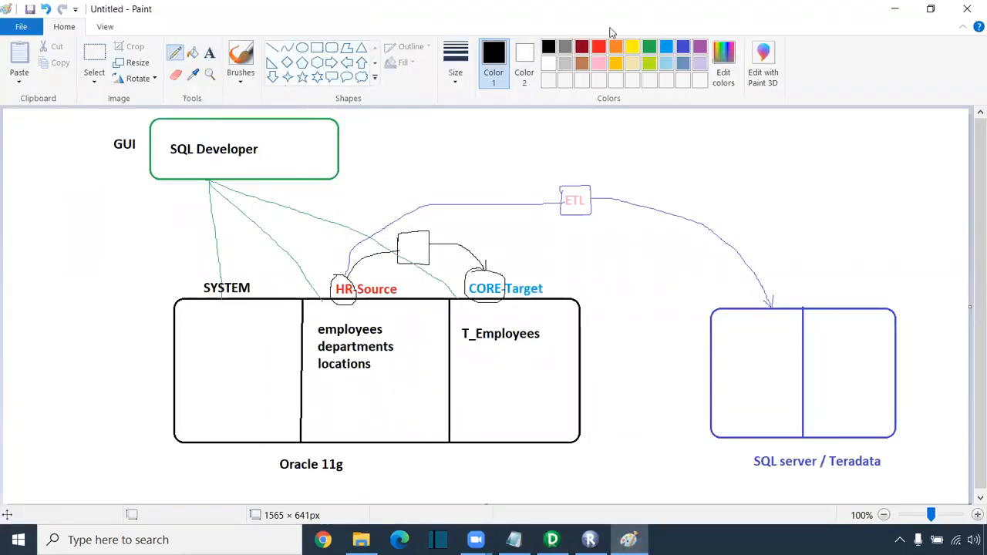
{"action": "left_click", "coordinate": [649, 48]}
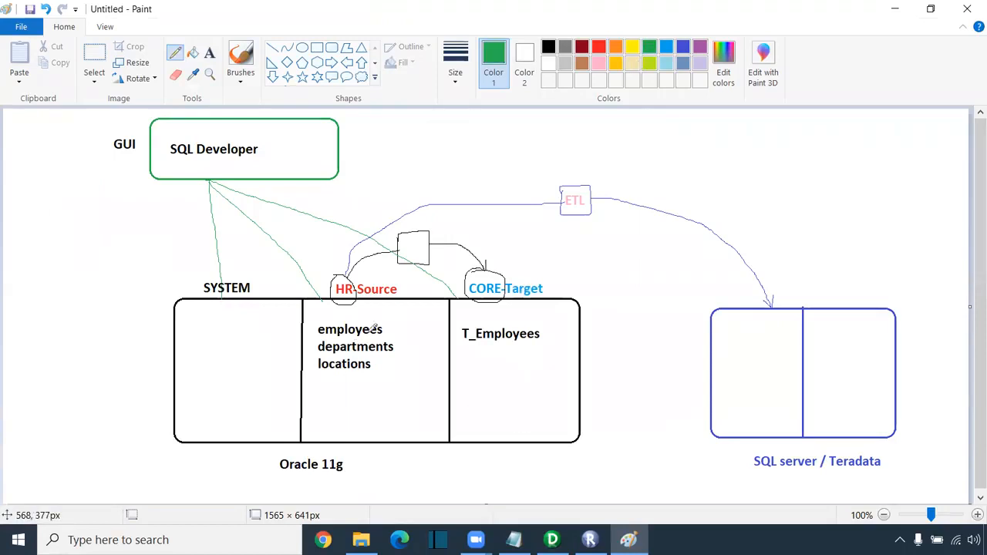
{"action": "left_click_drag", "start_coordinate": [384, 330], "coordinate": [396, 324]}
{"action": "left_click_drag", "start_coordinate": [544, 333], "coordinate": [559, 327]}
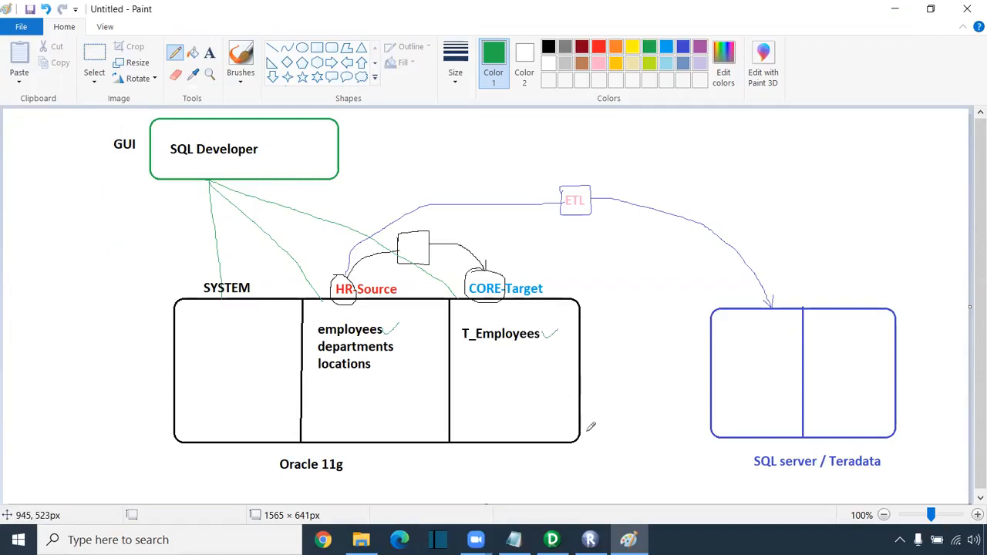
{"action": "key", "text": "alt+Tab"}
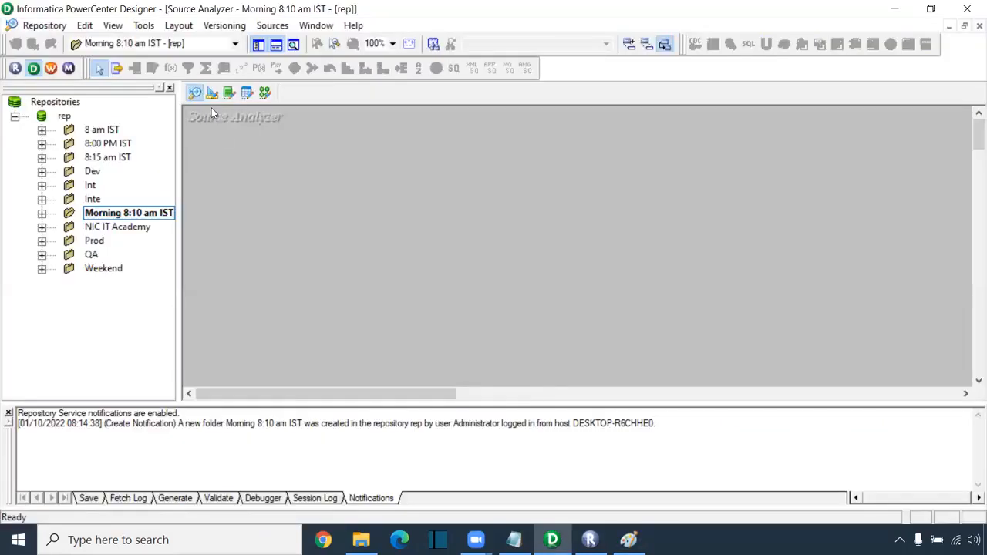
- Start Sources > Import from Database and open the ODBC data source manager from the dialog
{"action": "left_click", "coordinate": [272, 26]}
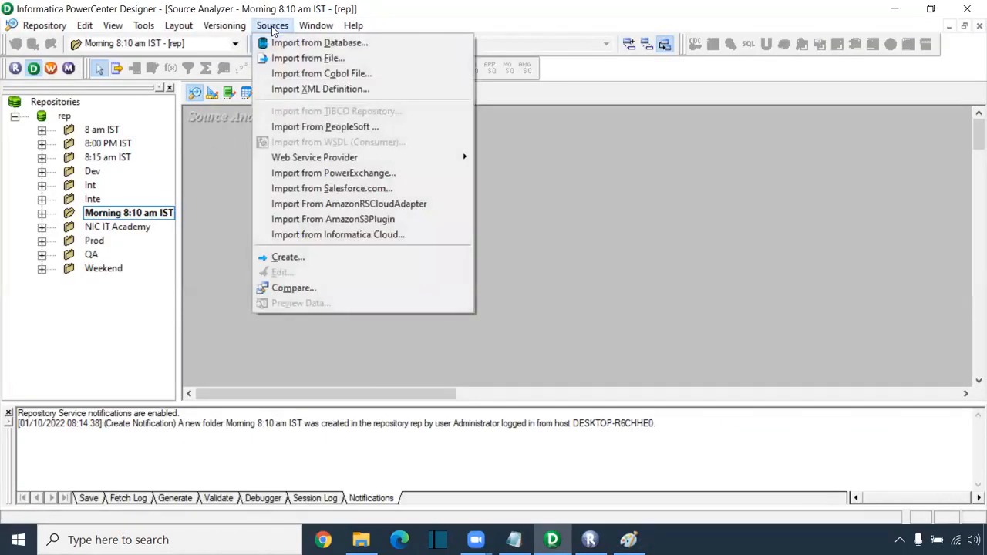
{"action": "left_click", "coordinate": [356, 46]}
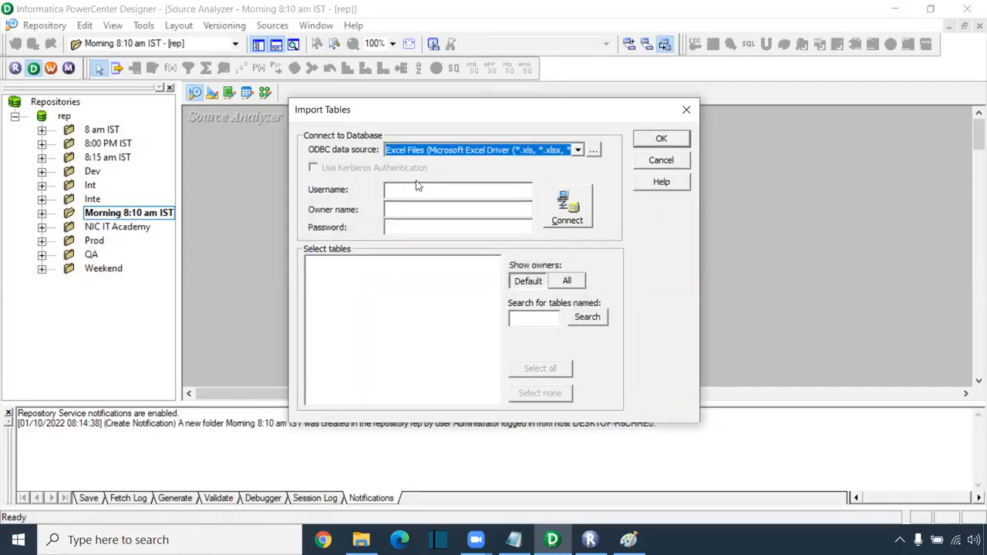
{"action": "left_click", "coordinate": [593, 152]}
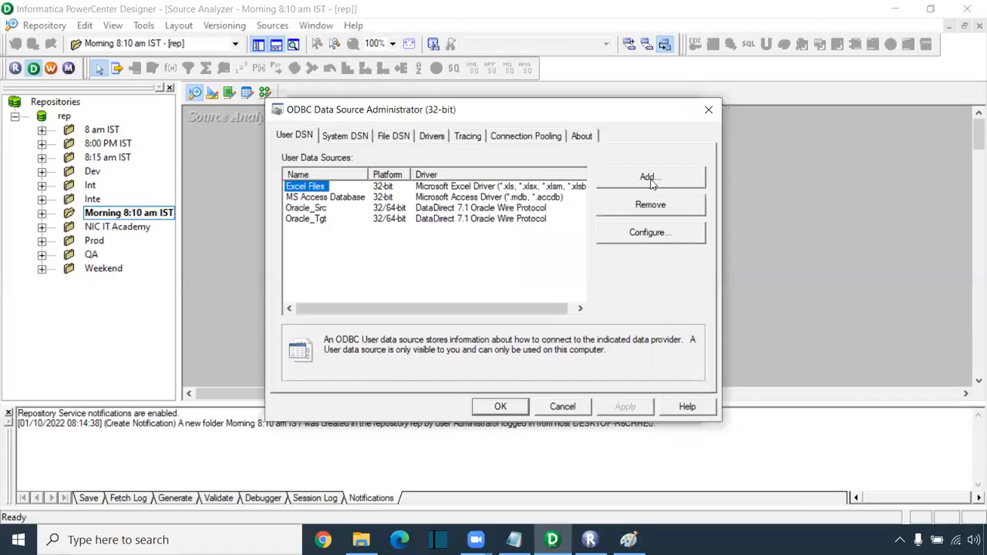
- Browse the SQL Server and Oracle Wire Protocol drivers without adding a source, then select Oracle_Src
{"action": "left_click", "coordinate": [648, 178]}
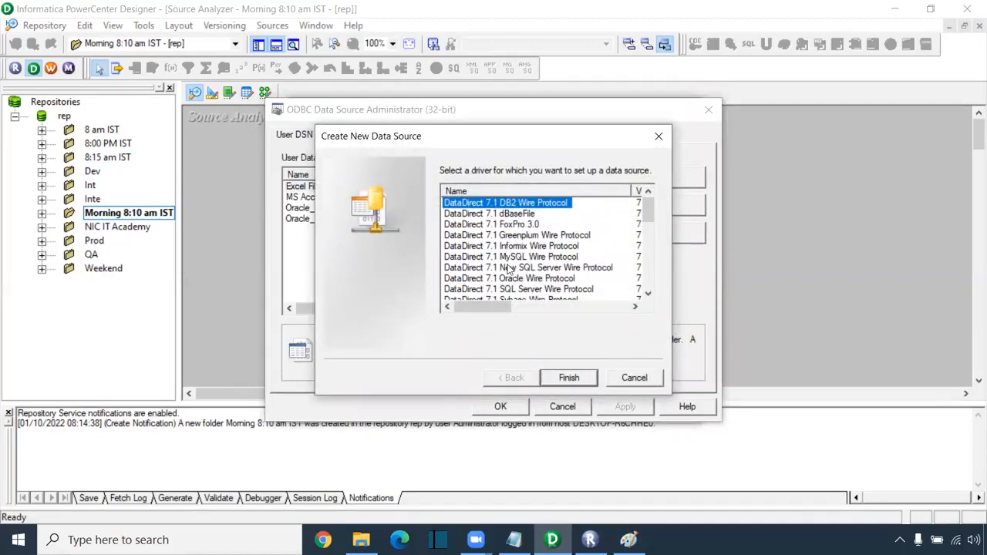
{"action": "left_click", "coordinate": [529, 290]}
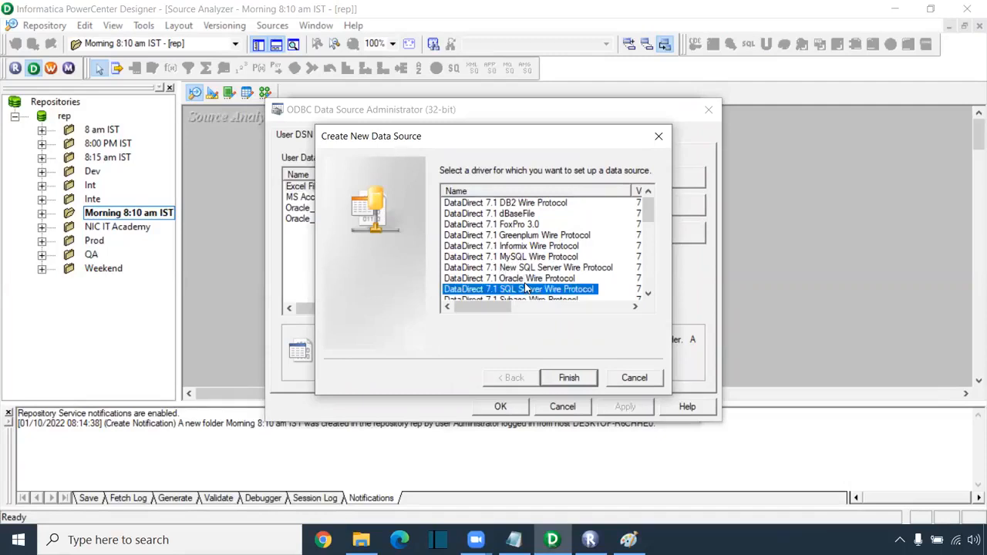
{"action": "left_click", "coordinate": [528, 279]}
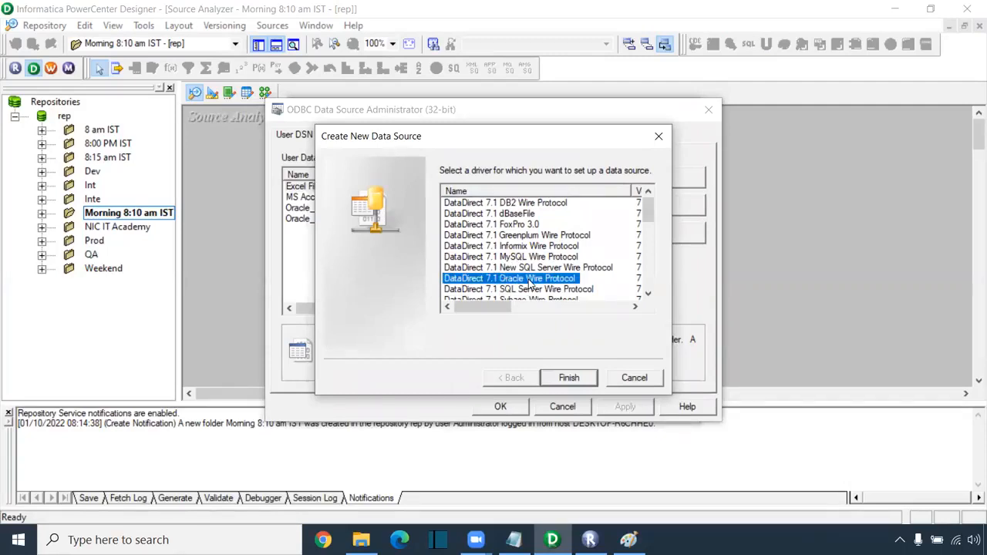
{"action": "left_click", "coordinate": [553, 290]}
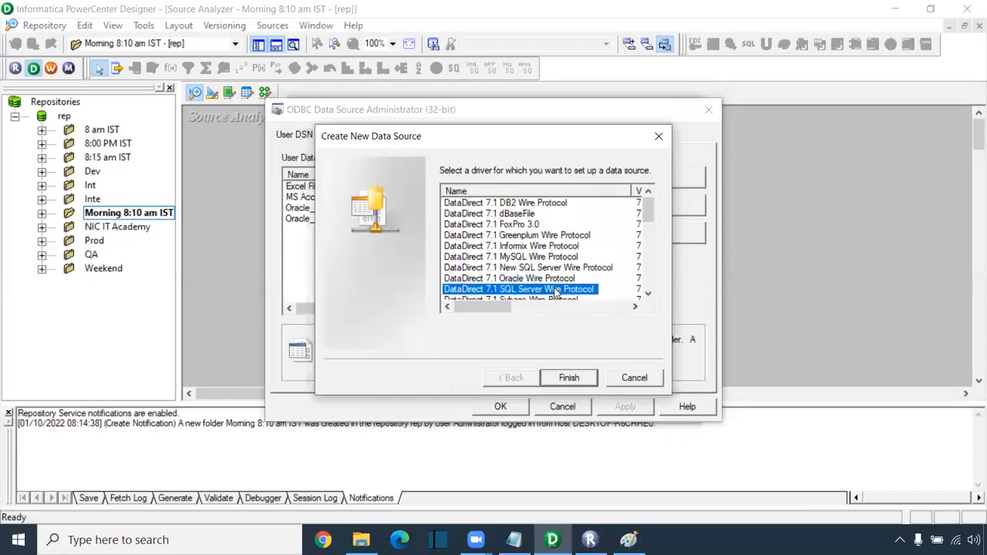
{"action": "scroll", "coordinate": [552, 266], "scroll_direction": "down", "scroll_amount": 2}
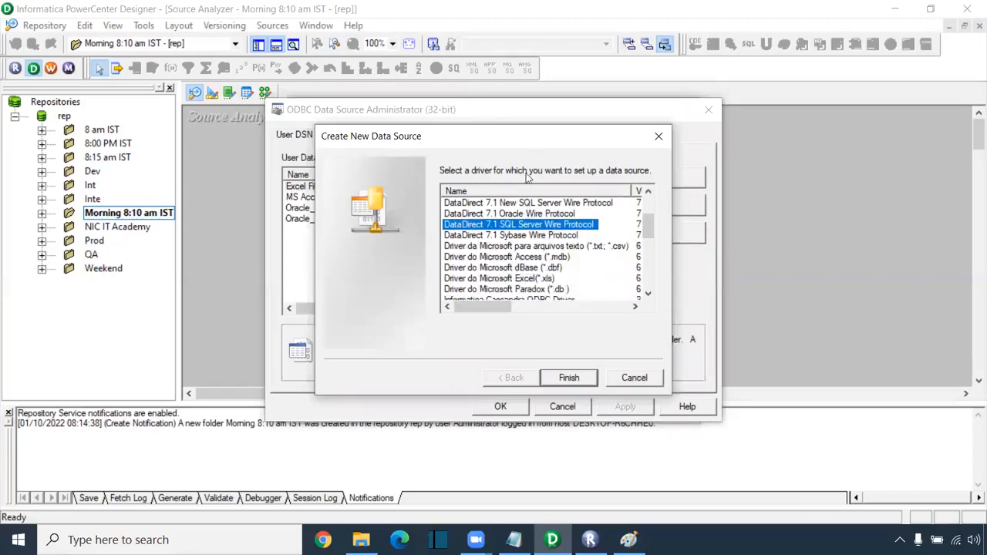
{"action": "left_click", "coordinate": [509, 41]}
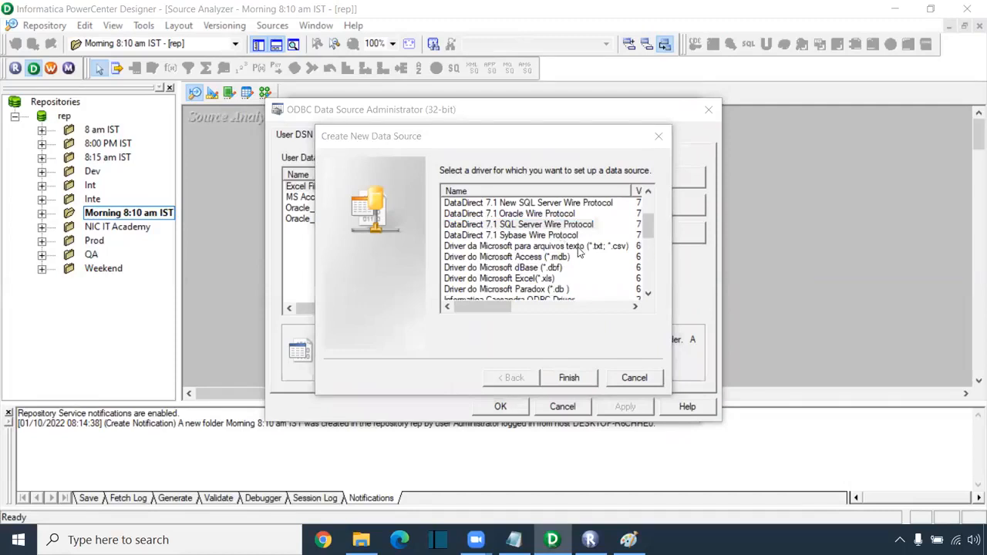
{"action": "scroll", "coordinate": [563, 239], "scroll_direction": "down", "scroll_amount": 5}
{"action": "left_click", "coordinate": [659, 136]}
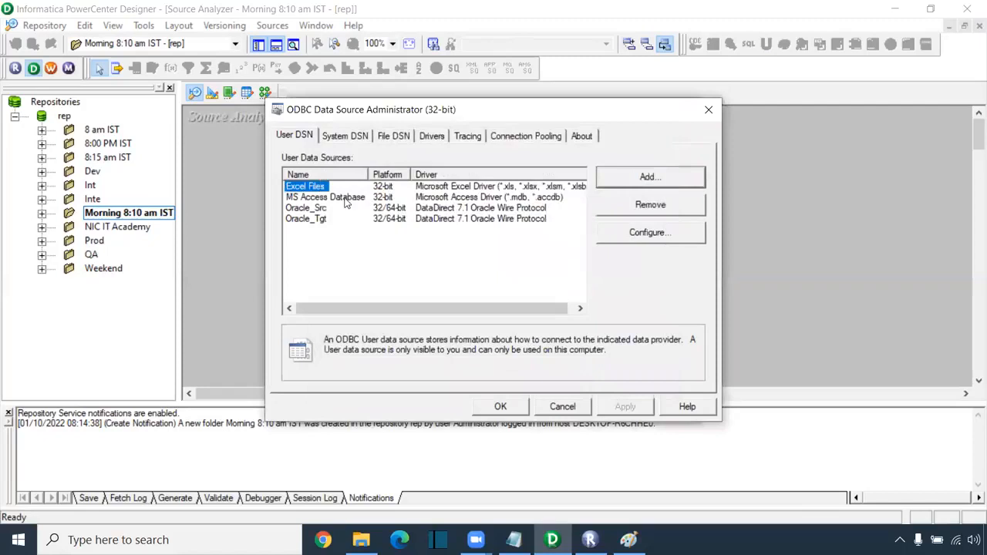
{"action": "left_click", "coordinate": [305, 209]}
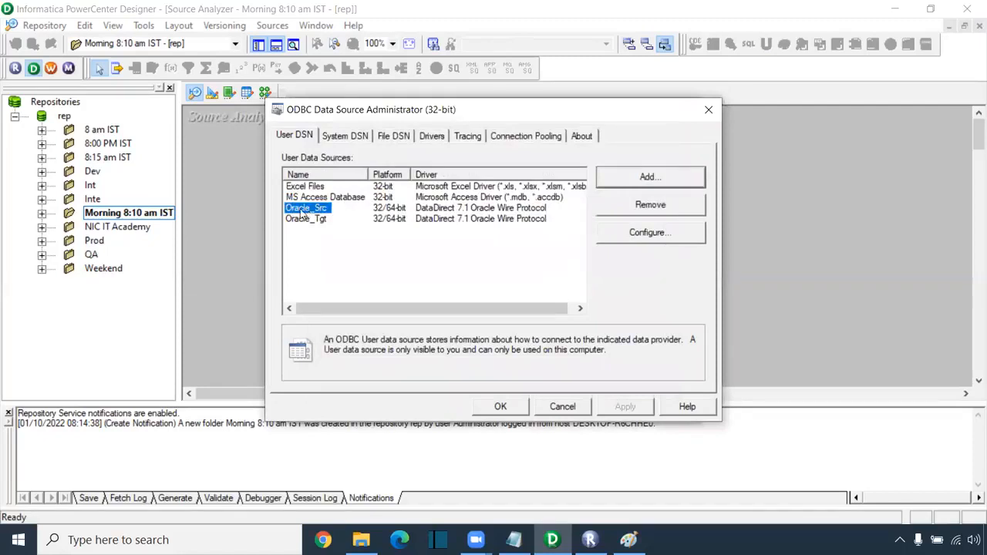
- Begin and abandon an Oracle Wire Protocol source setup, select Oracle_Tgt, and close the administrator with OK
{"action": "left_click", "coordinate": [649, 180]}
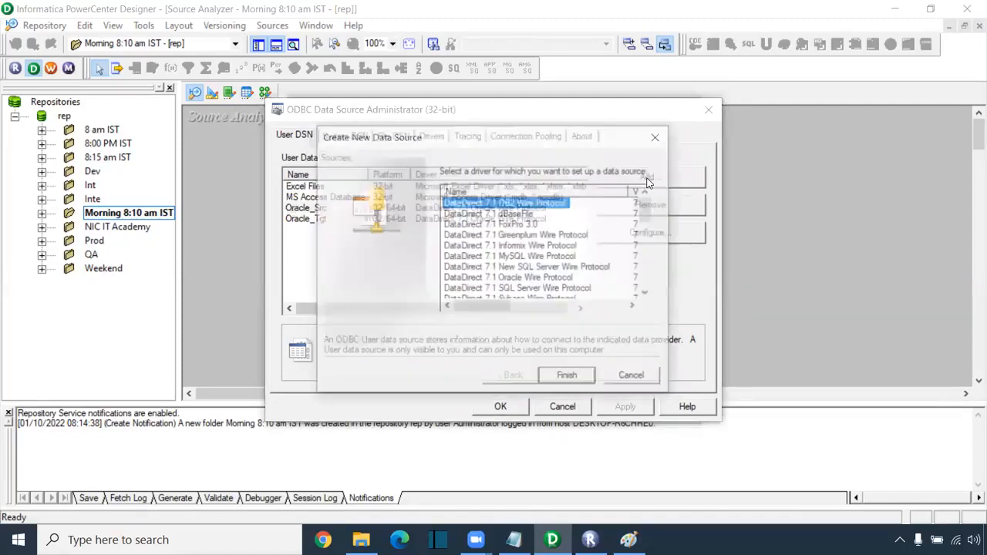
{"action": "left_click", "coordinate": [547, 278]}
{"action": "left_click", "coordinate": [569, 378]}
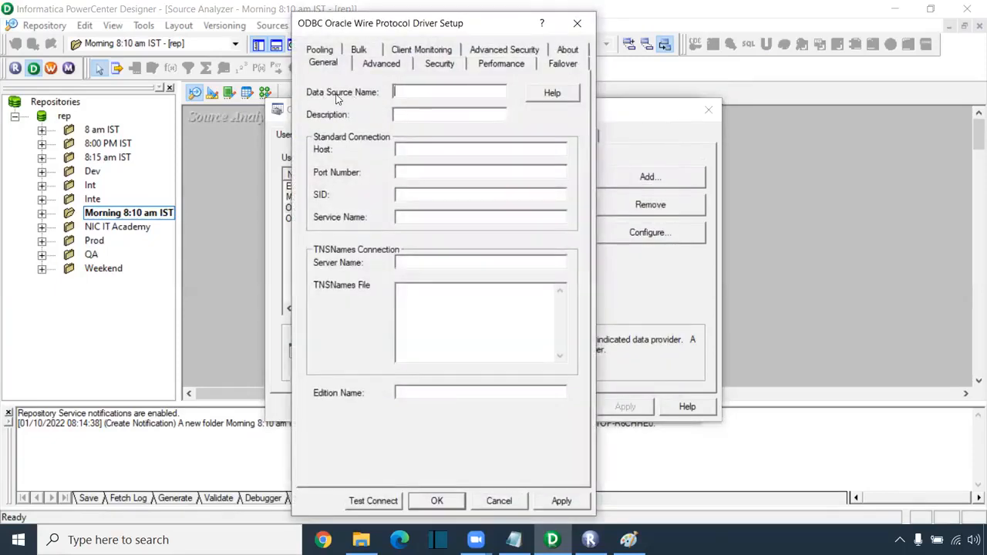
{"action": "left_click", "coordinate": [415, 150]}
{"action": "left_click", "coordinate": [404, 217]}
{"action": "left_click", "coordinate": [490, 502]}
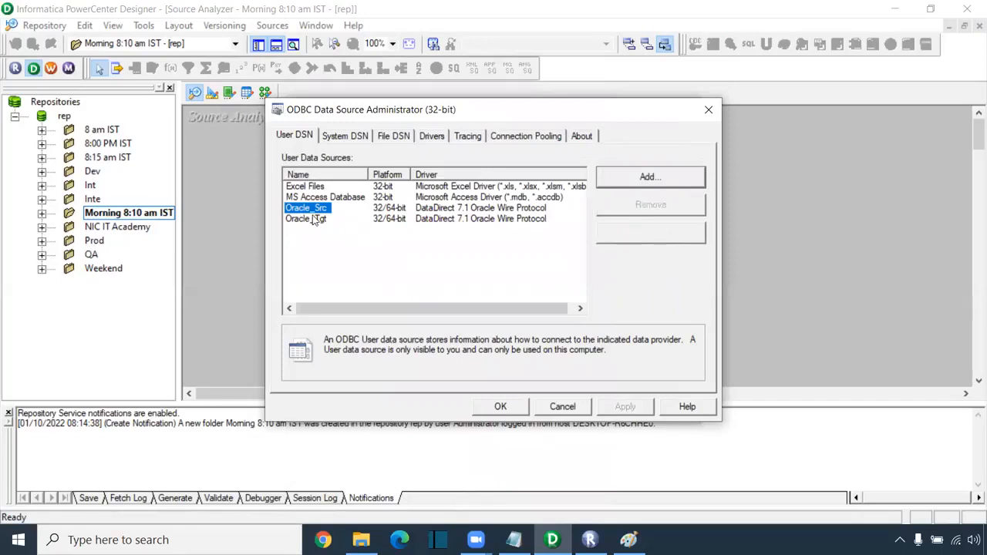
{"action": "left_click", "coordinate": [306, 219]}
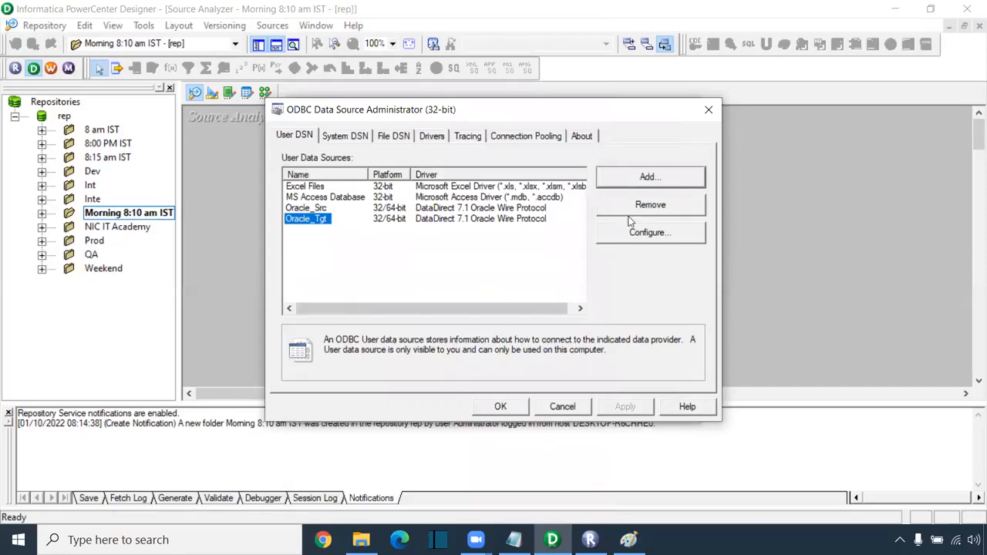
{"action": "left_click", "coordinate": [514, 405]}
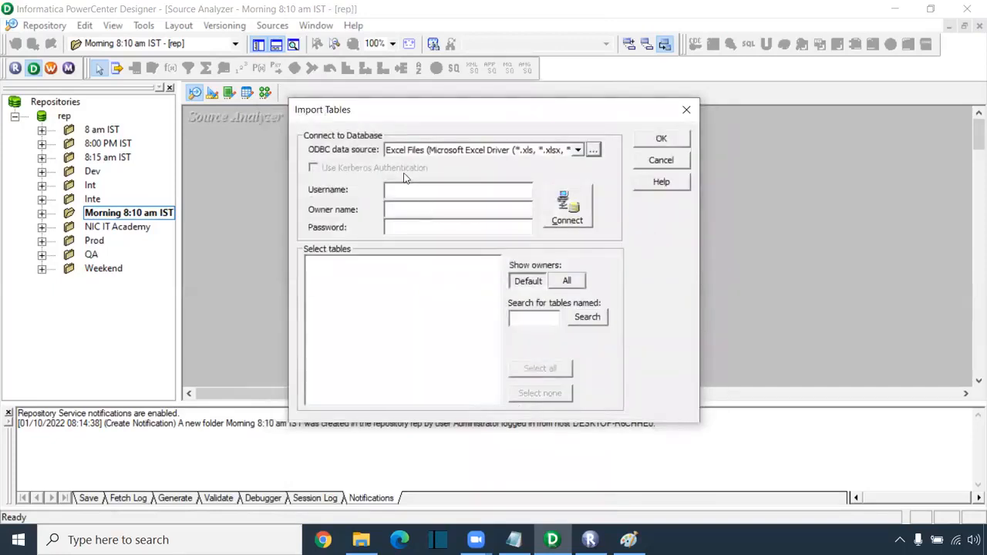
- Choose Oracle_Src as the ODBC source, enter username hr, keep owner HR, and type the password
{"action": "left_click", "coordinate": [571, 151]}
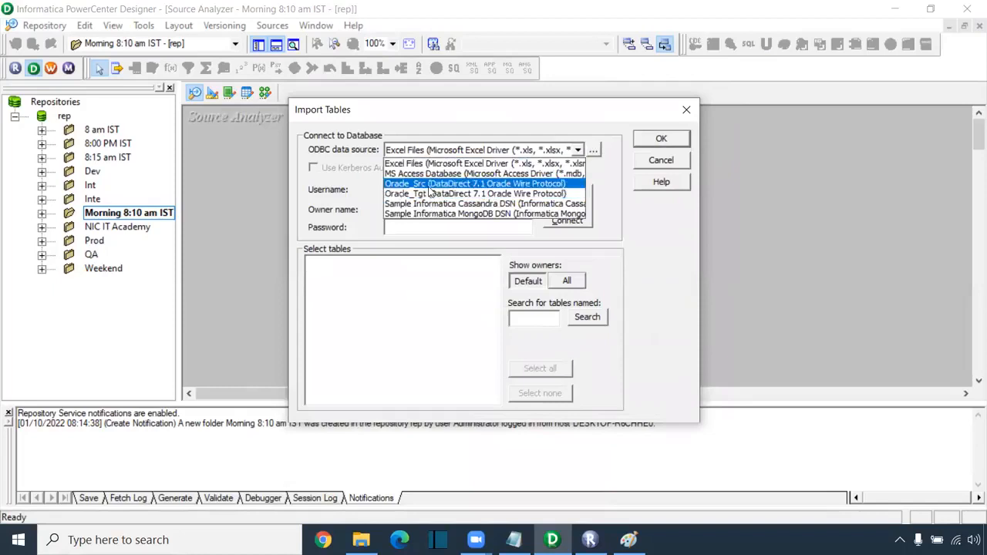
{"action": "left_click", "coordinate": [432, 185]}
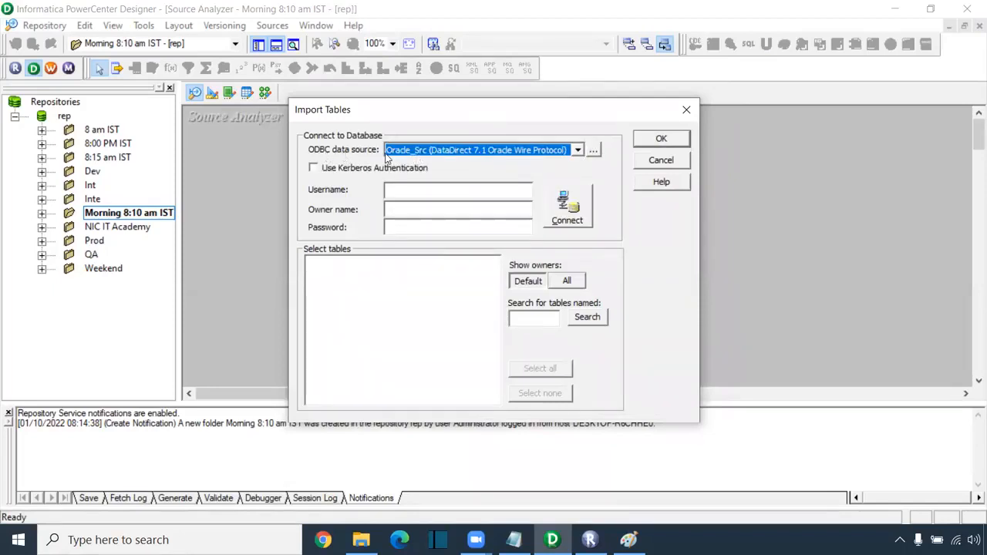
{"action": "left_click", "coordinate": [417, 193]}
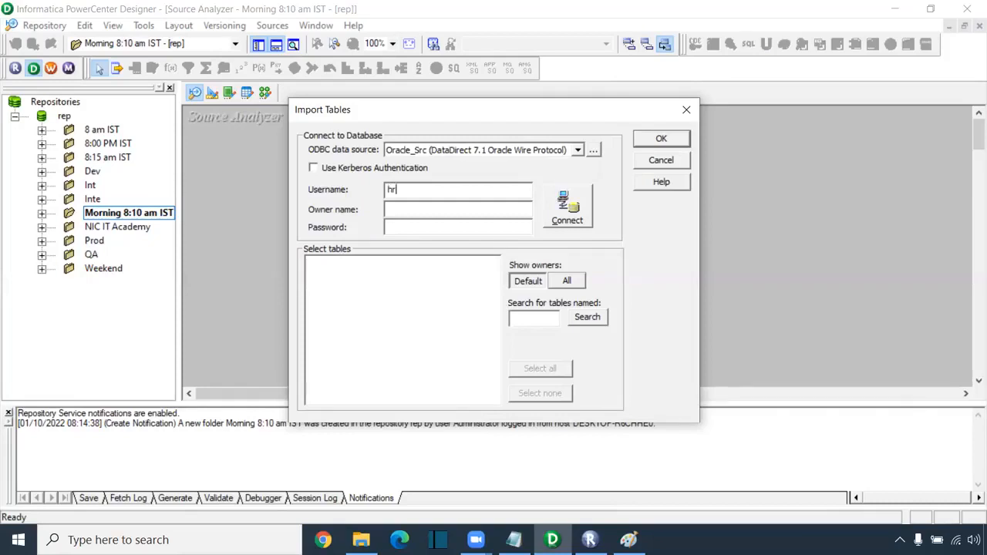
{"action": "left_click", "coordinate": [388, 208]}
{"action": "left_click", "coordinate": [424, 207]}
{"action": "left_click_drag", "start_coordinate": [440, 209], "coordinate": [378, 208]}
{"action": "left_click", "coordinate": [439, 38]}
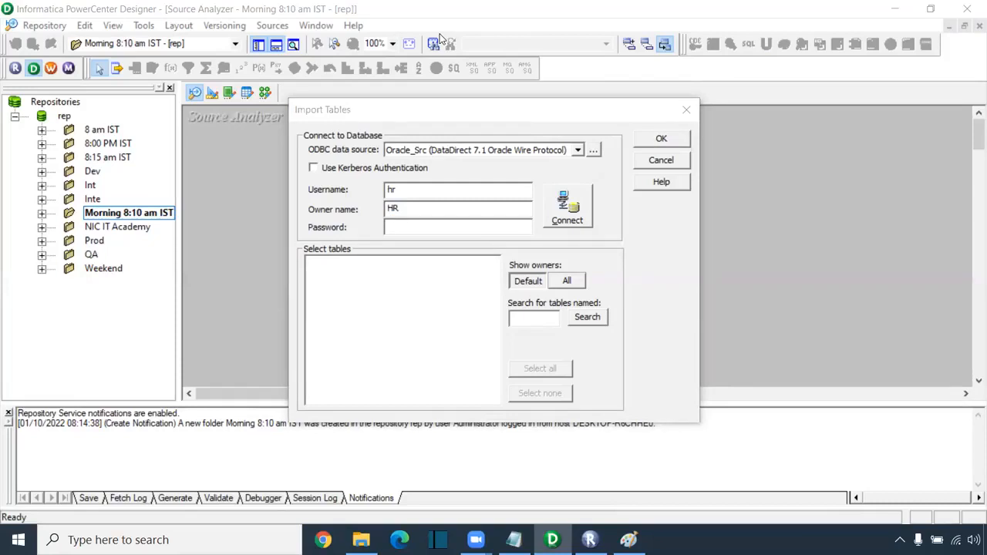
{"action": "left_click", "coordinate": [410, 225]}
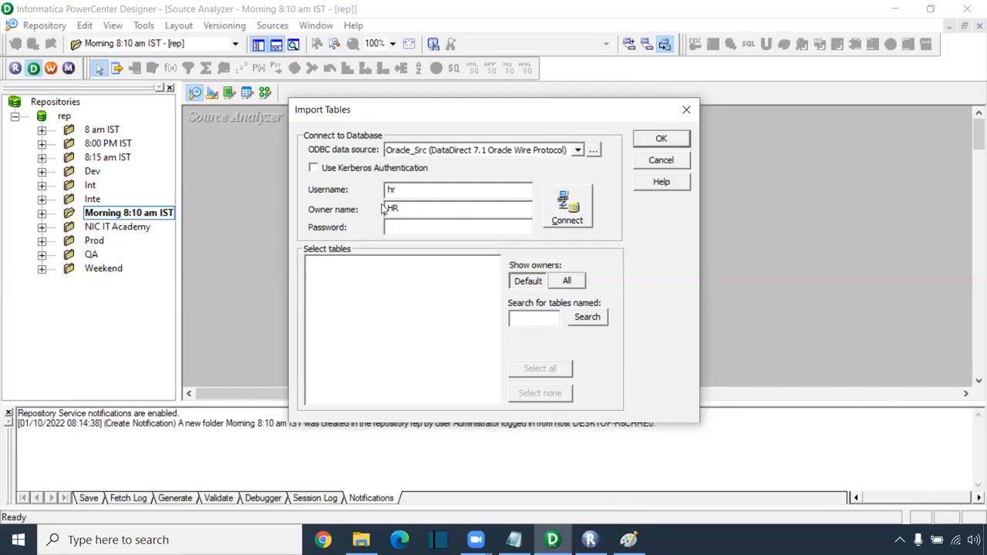
{"action": "left_click_drag", "start_coordinate": [399, 207], "coordinate": [380, 206]}
{"action": "left_click", "coordinate": [404, 225]}
{"action": "left_click", "coordinate": [397, 227]}
{"action": "type", "text": "h"}
- Connect, expand HR > TABLES, and import the EMPLOYEES table as a source definition
{"action": "left_click", "coordinate": [561, 214]}
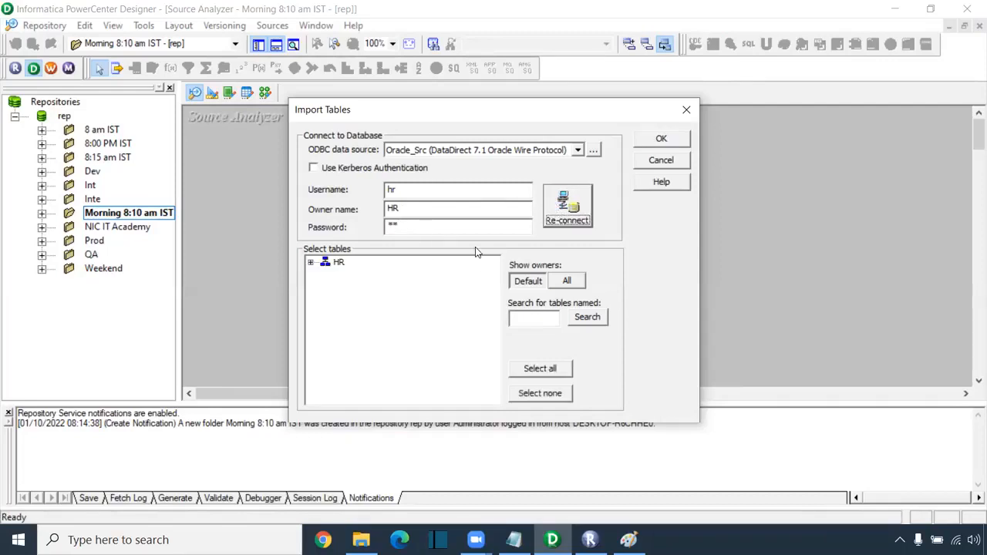
{"action": "left_click", "coordinate": [311, 264]}
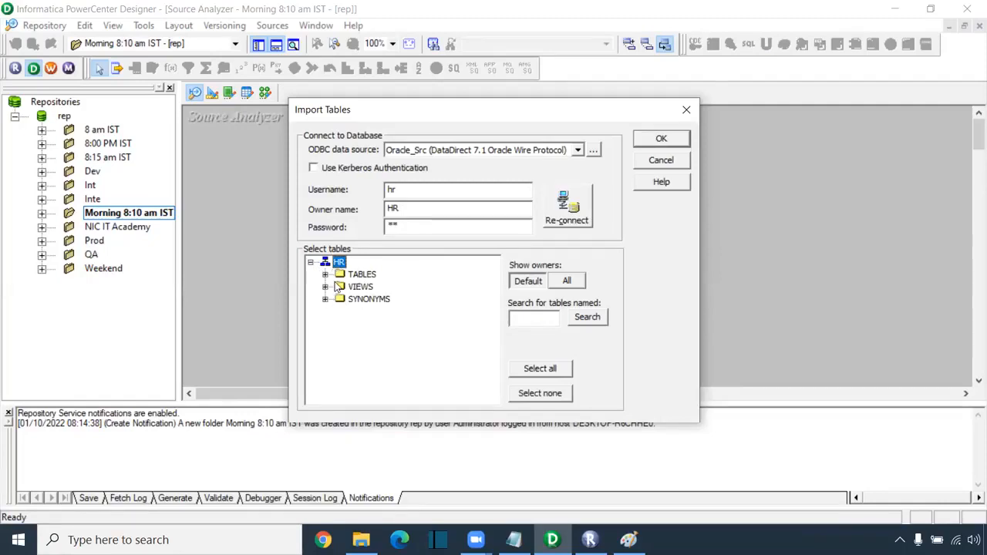
{"action": "left_click", "coordinate": [325, 275]}
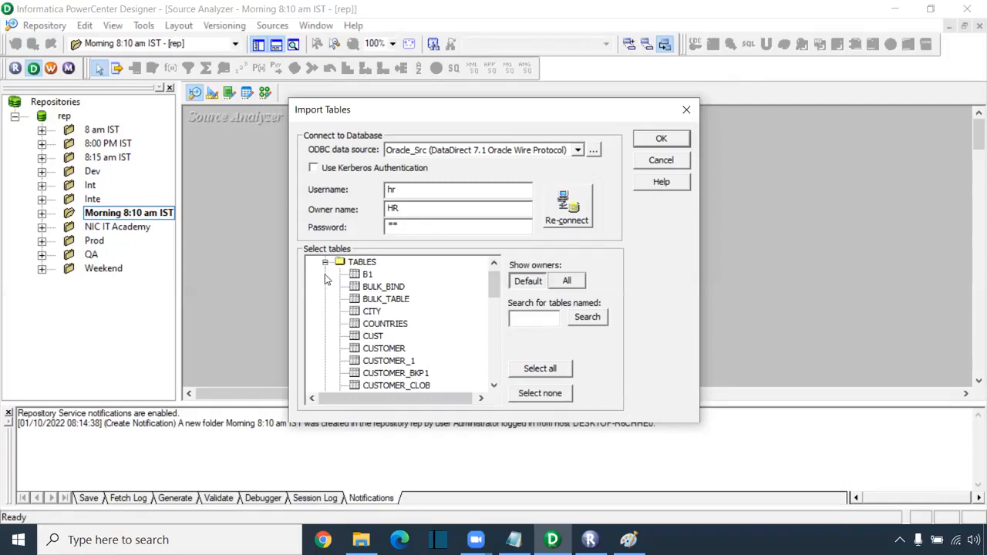
{"action": "scroll", "coordinate": [423, 315], "scroll_direction": "down", "scroll_amount": 6}
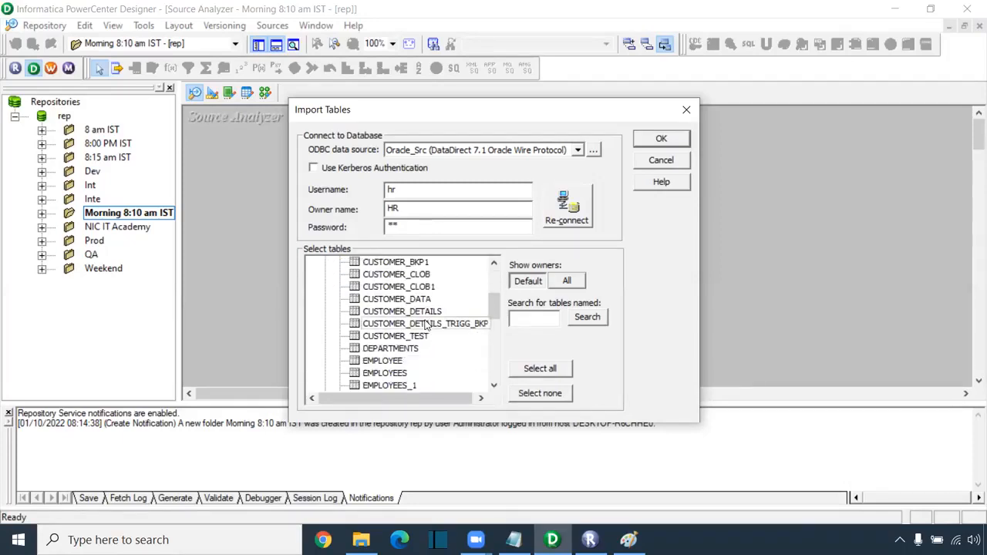
{"action": "scroll", "coordinate": [425, 326], "scroll_direction": "down", "scroll_amount": 2}
{"action": "scroll", "coordinate": [425, 326], "scroll_direction": "up", "scroll_amount": 2}
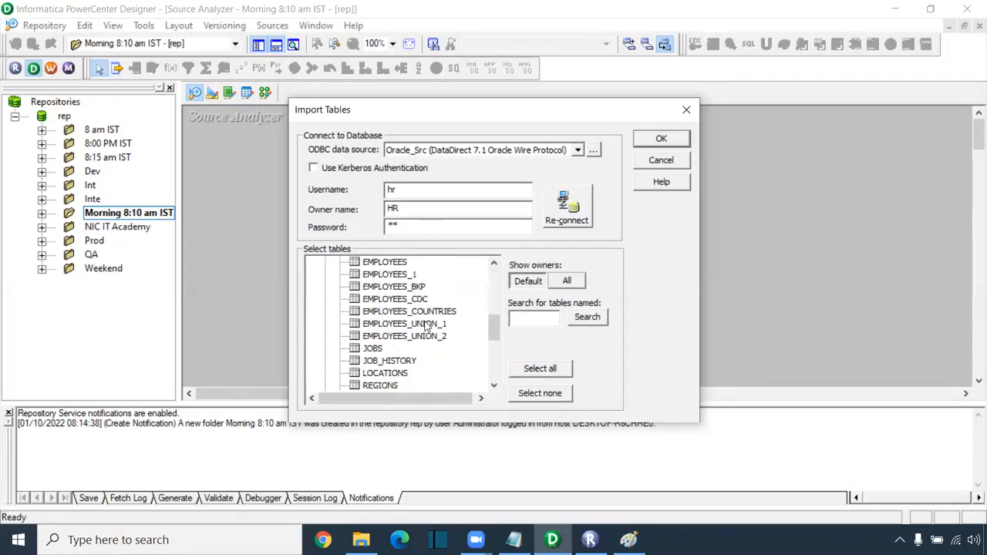
{"action": "scroll", "coordinate": [425, 326], "scroll_direction": "up", "scroll_amount": 1}
{"action": "left_click", "coordinate": [395, 301]}
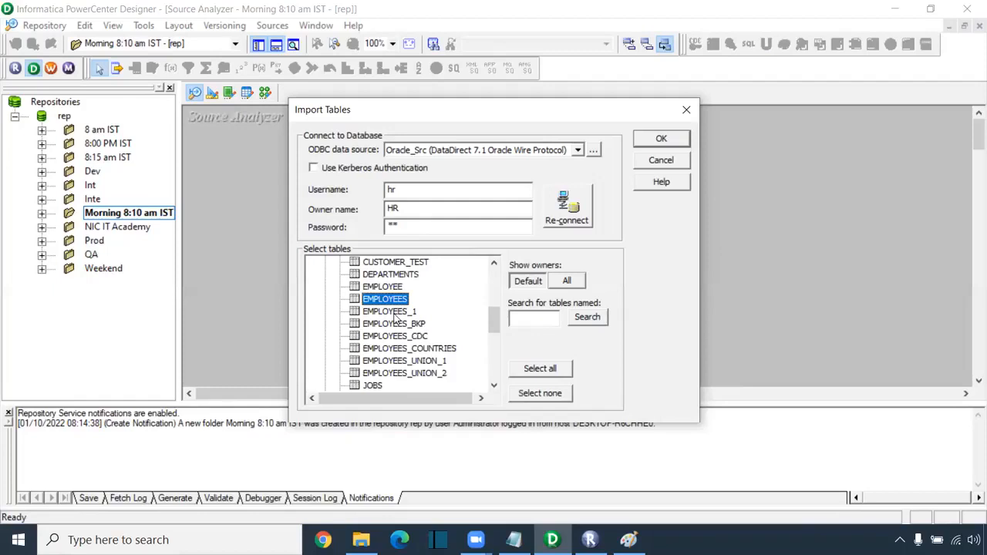
{"action": "left_click", "coordinate": [662, 138]}
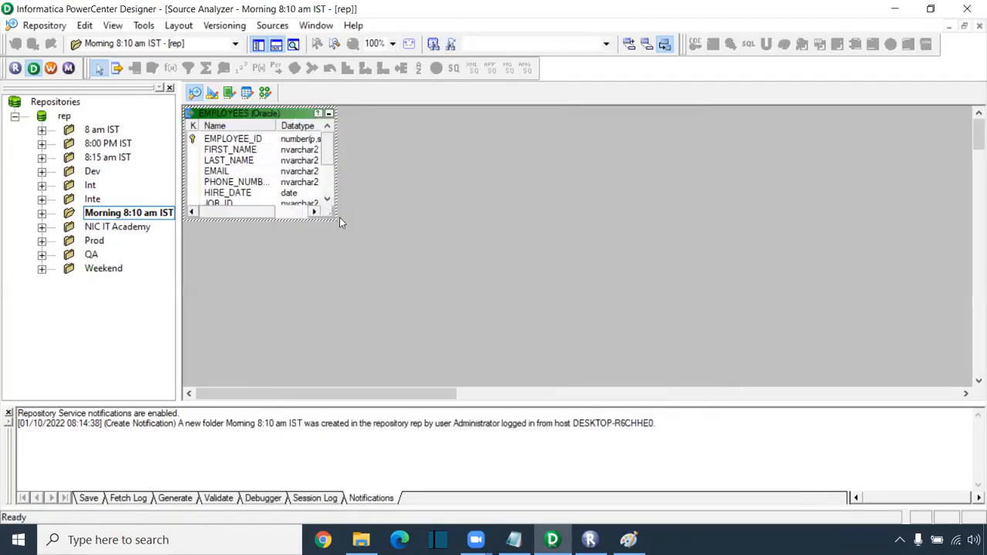
- Enlarge, move and widen the EMPLOYEES box to show all eleven columns, then switch to Target Designer
{"action": "left_click_drag", "start_coordinate": [335, 220], "coordinate": [407, 343]}
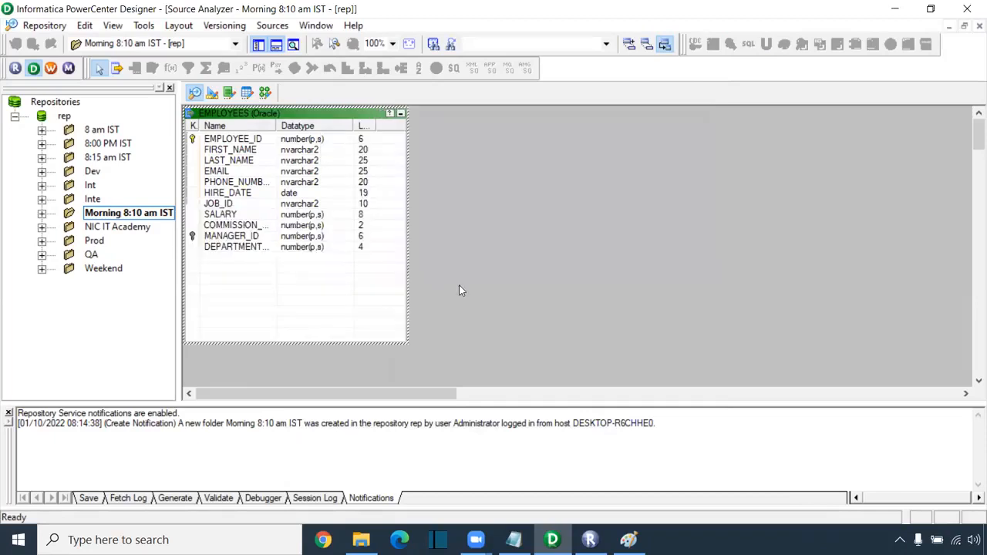
{"action": "left_click_drag", "start_coordinate": [247, 116], "coordinate": [302, 140]}
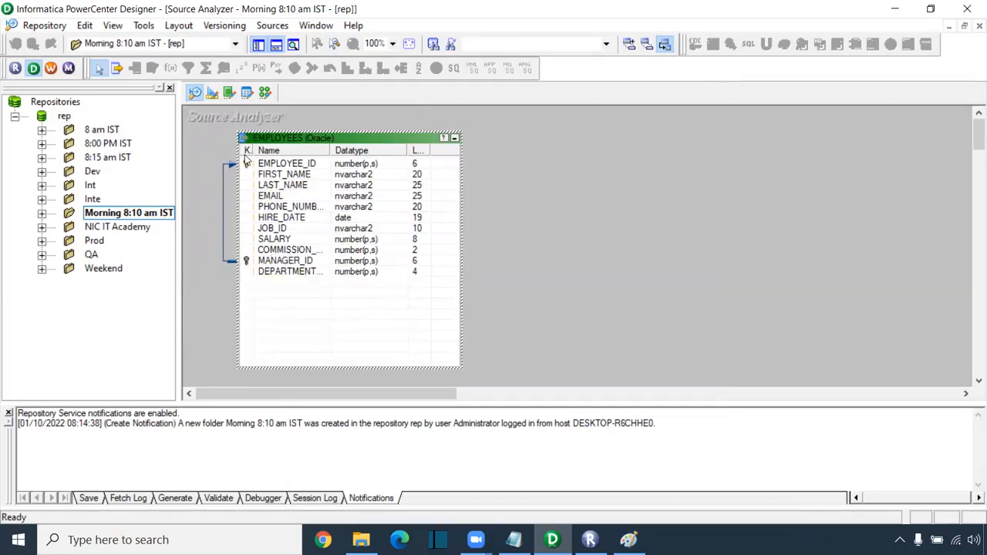
{"action": "left_click", "coordinate": [218, 207]}
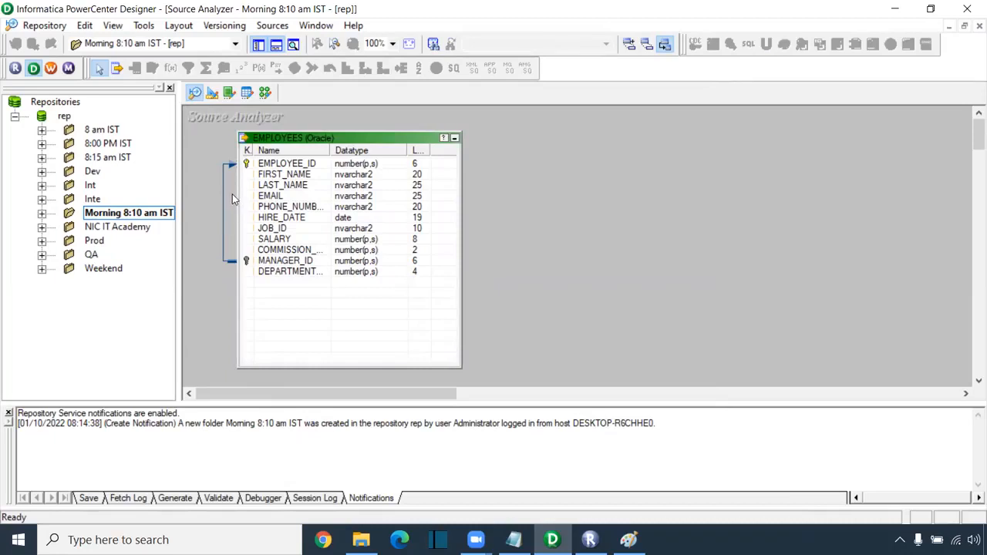
{"action": "left_click", "coordinate": [281, 166]}
{"action": "left_click", "coordinate": [276, 271], "text": "shift"}
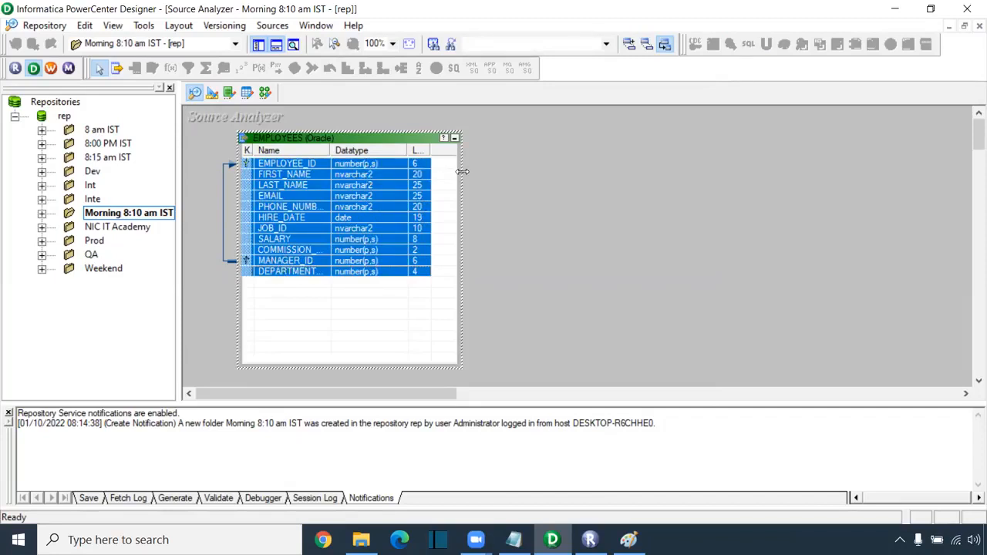
{"action": "left_click_drag", "start_coordinate": [461, 193], "coordinate": [540, 192]}
{"action": "left_click", "coordinate": [557, 213]}
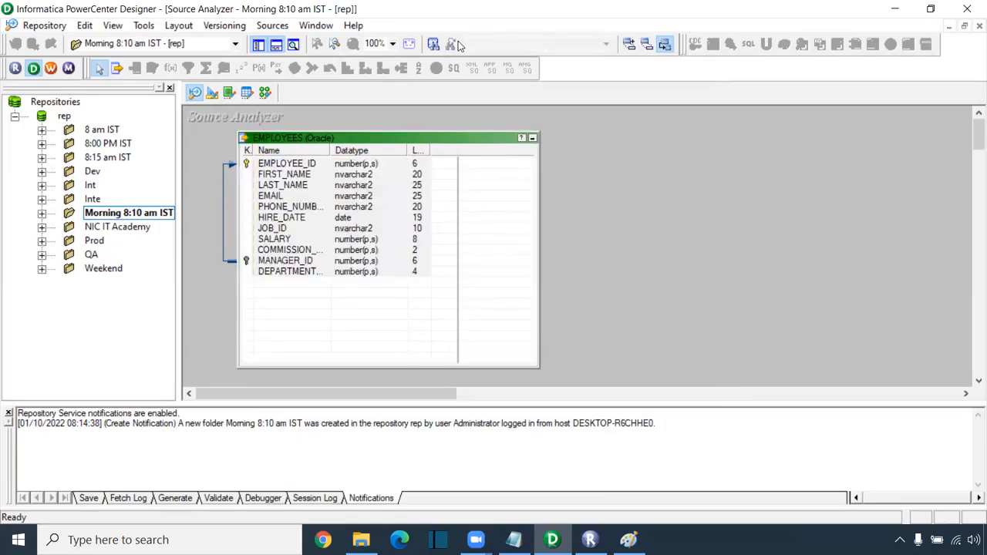
{"action": "left_click", "coordinate": [378, 242]}
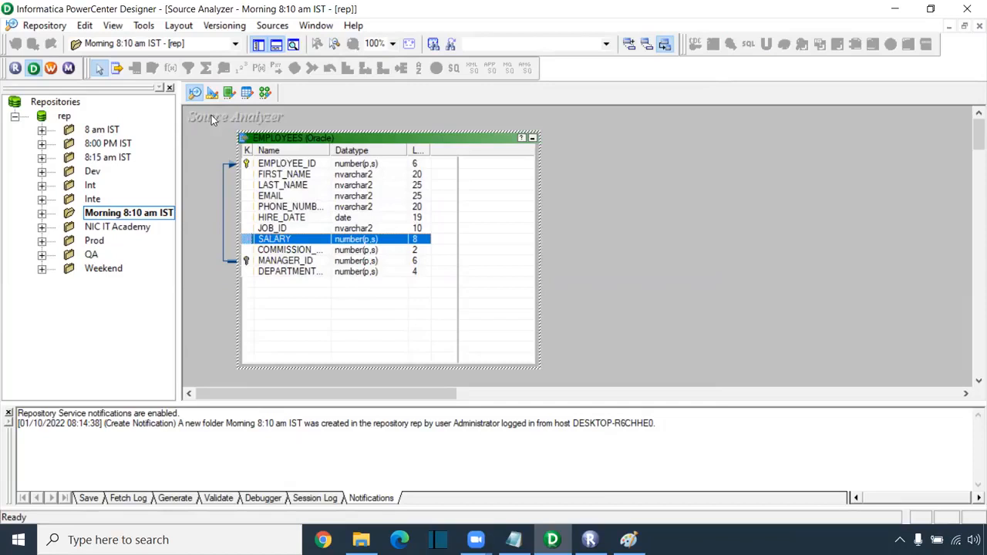
{"action": "left_click", "coordinate": [213, 94]}
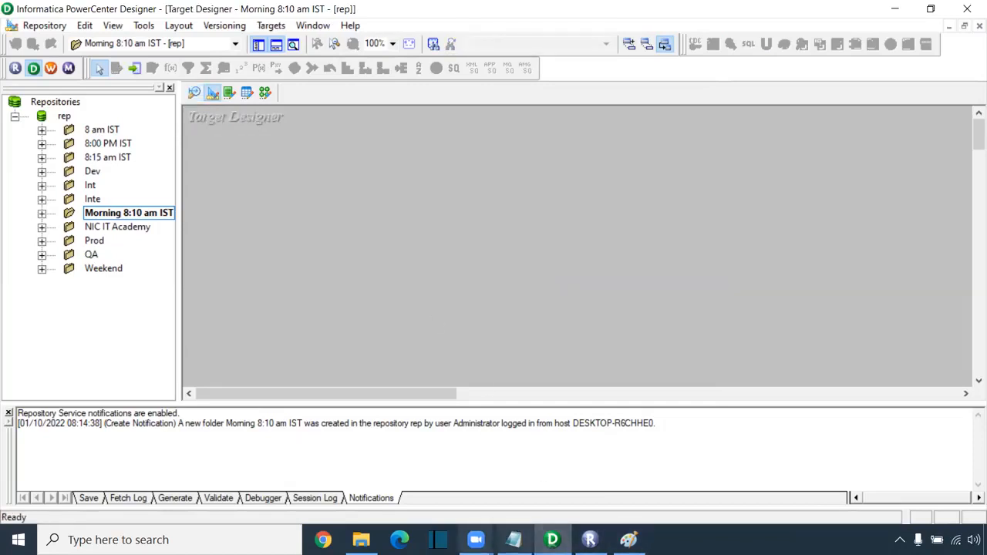
- Highlight the Target Definition line in the Notepad client-component notes
{"action": "left_click", "coordinate": [513, 540]}
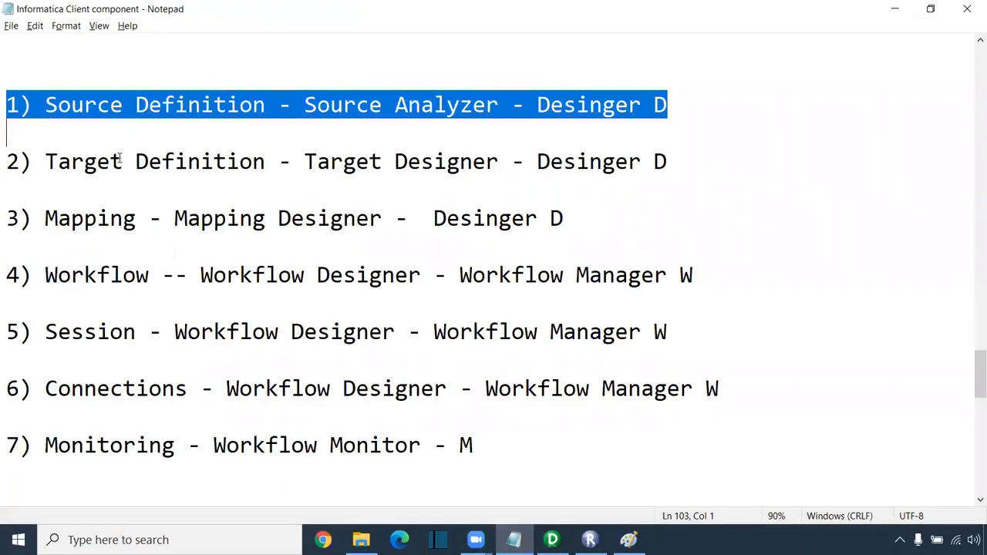
{"action": "left_click_drag", "start_coordinate": [7, 158], "coordinate": [657, 172]}
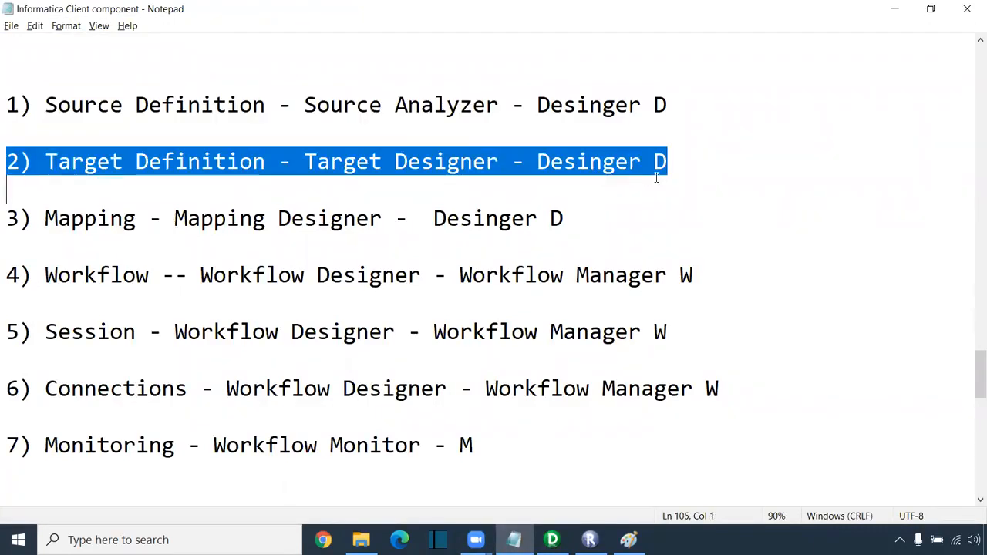
{"action": "key", "text": "alt+Tab"}
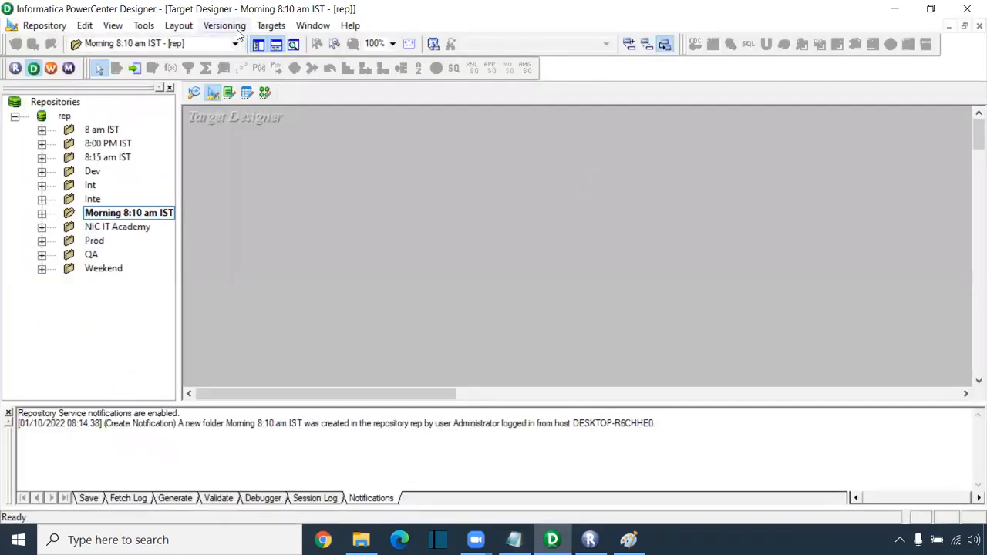
- Start Targets > Import from Database and connect to Oracle_Tgt with owner name core
{"action": "left_click", "coordinate": [270, 25]}
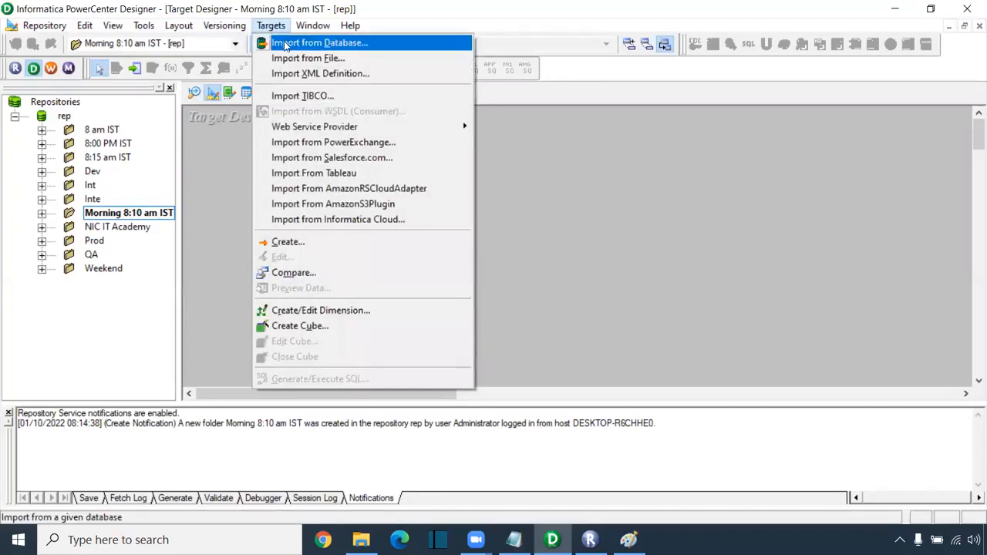
{"action": "left_click", "coordinate": [285, 44]}
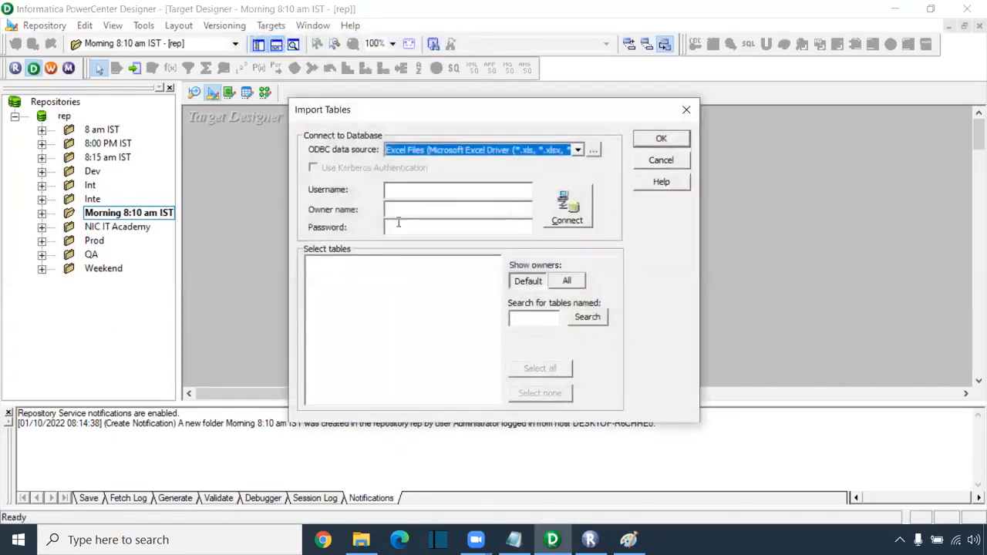
{"action": "left_click", "coordinate": [576, 149]}
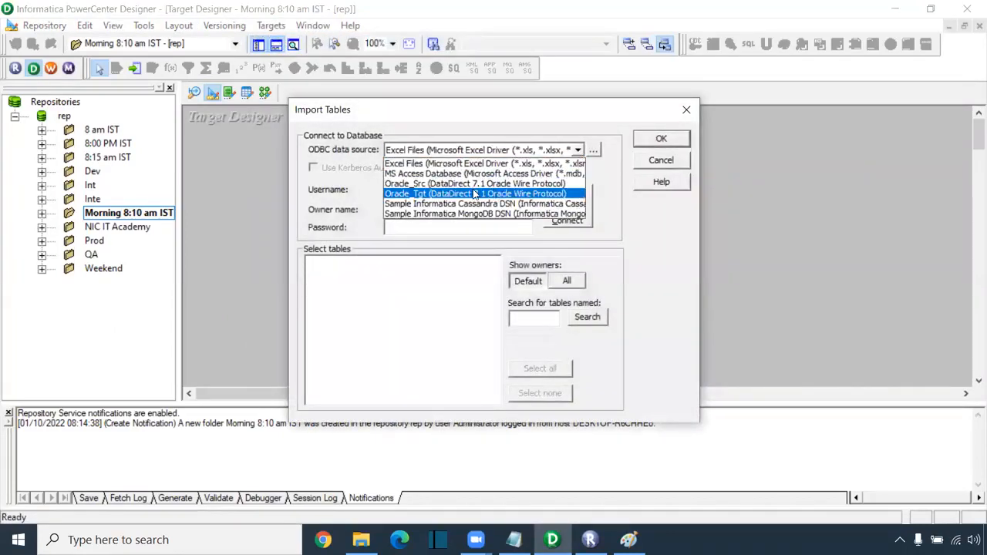
{"action": "left_click", "coordinate": [417, 195]}
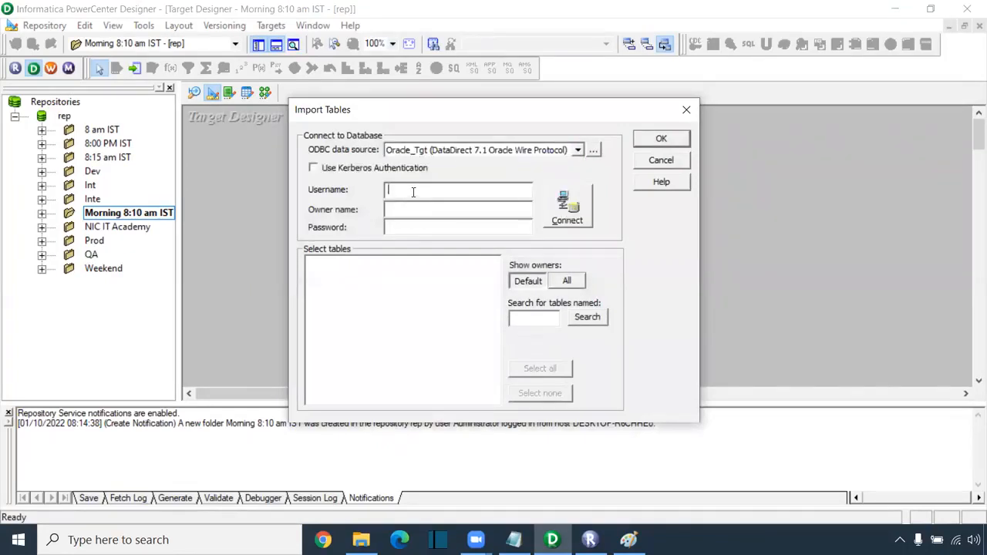
{"action": "key", "text": "Tab"}
{"action": "key", "text": "Tab"}
{"action": "type", "text": "core"}
{"action": "key", "text": "Return"}
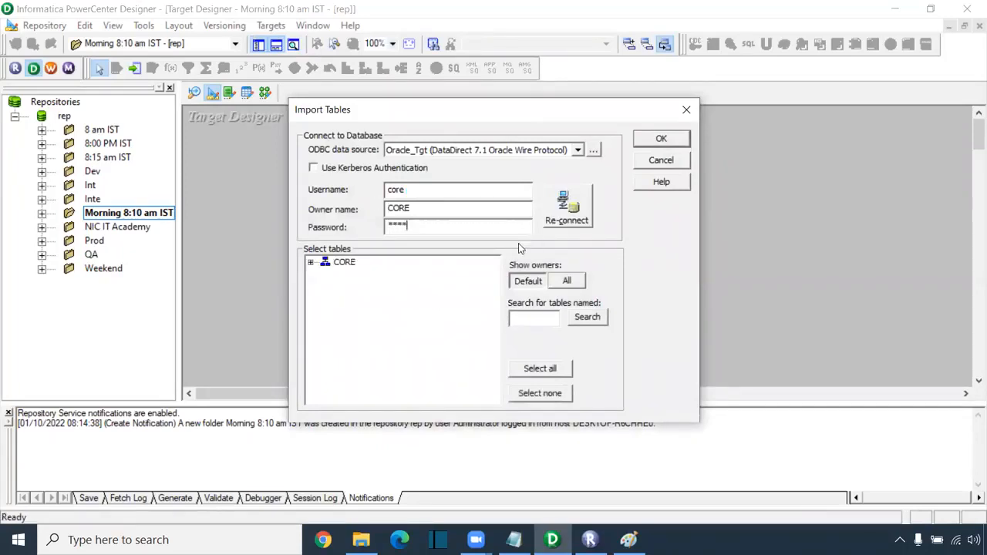
- Expand CORE > TABLES and import T_EMPLOYEES as a target definition
{"action": "left_click", "coordinate": [311, 264]}
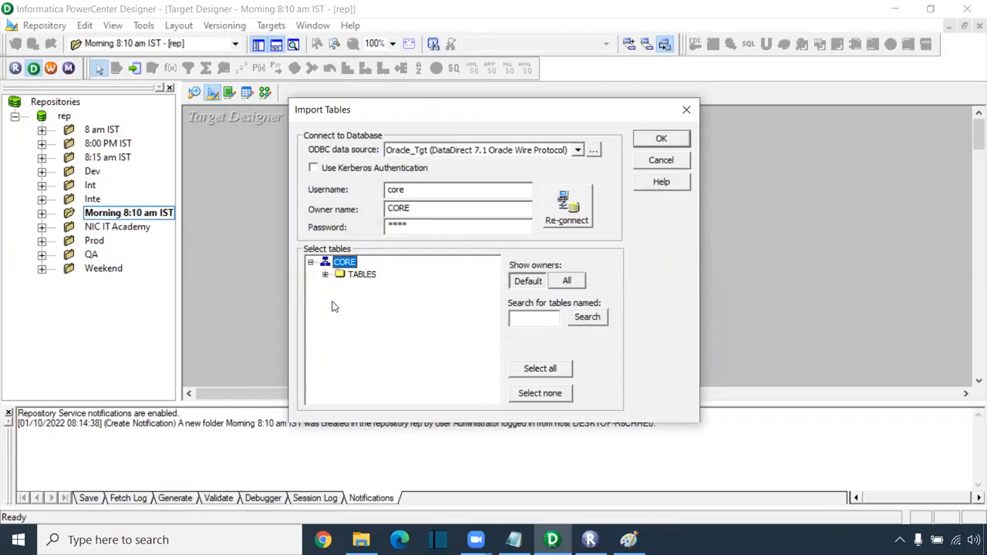
{"action": "left_click", "coordinate": [327, 274]}
{"action": "scroll", "coordinate": [376, 304], "scroll_direction": "down", "scroll_amount": 10}
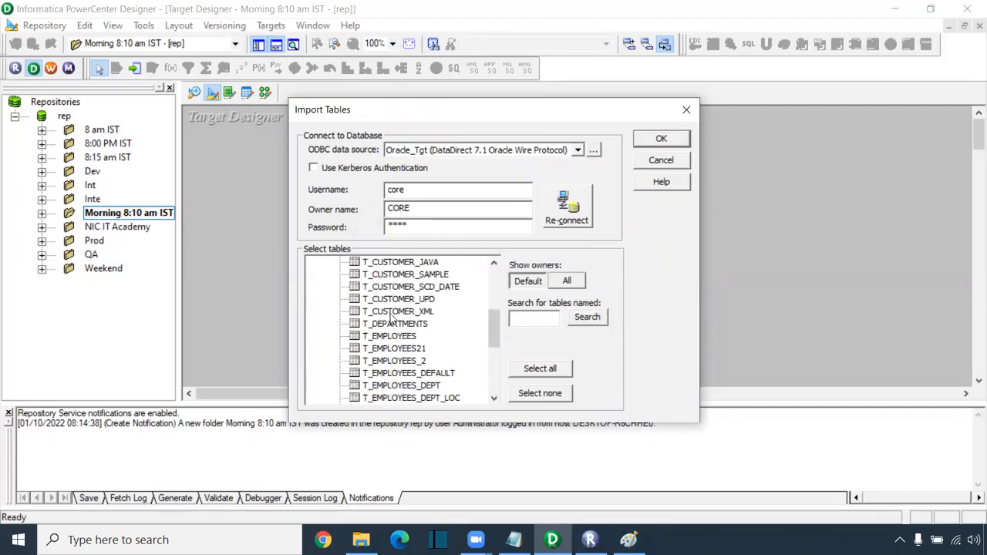
{"action": "scroll", "coordinate": [391, 326], "scroll_direction": "up", "scroll_amount": 1}
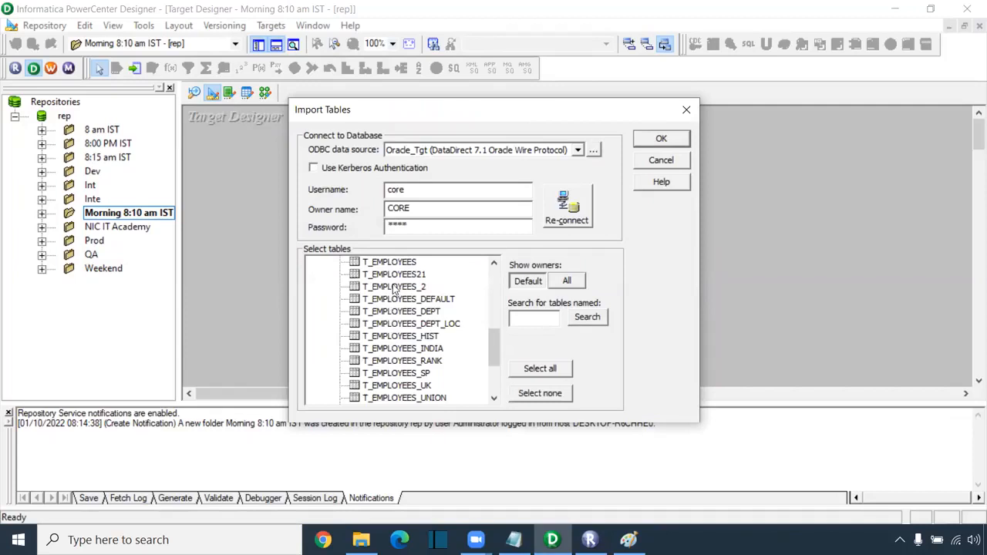
{"action": "left_click", "coordinate": [397, 263]}
{"action": "scroll", "coordinate": [376, 295], "scroll_direction": "up", "scroll_amount": 1}
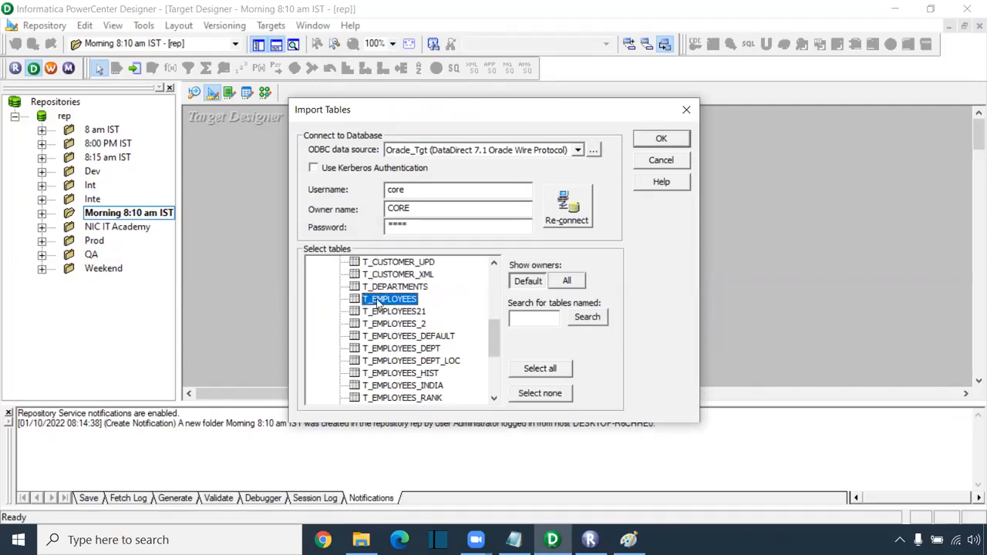
{"action": "left_click", "coordinate": [654, 143]}
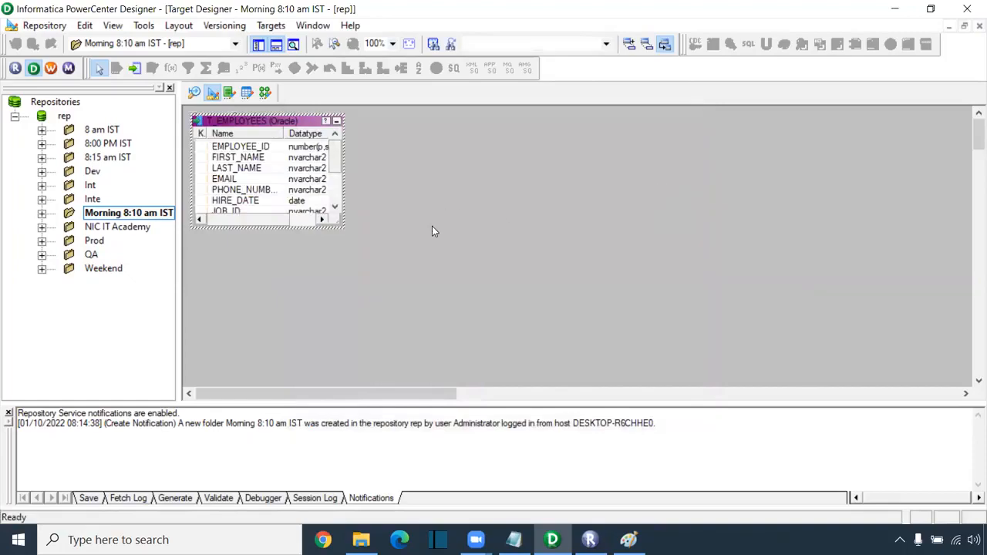
- Launch SQL Developer from the desktop shortcut and enlarge the T_EMPLOYEES box to show all columns
{"action": "key", "text": "super+d"}
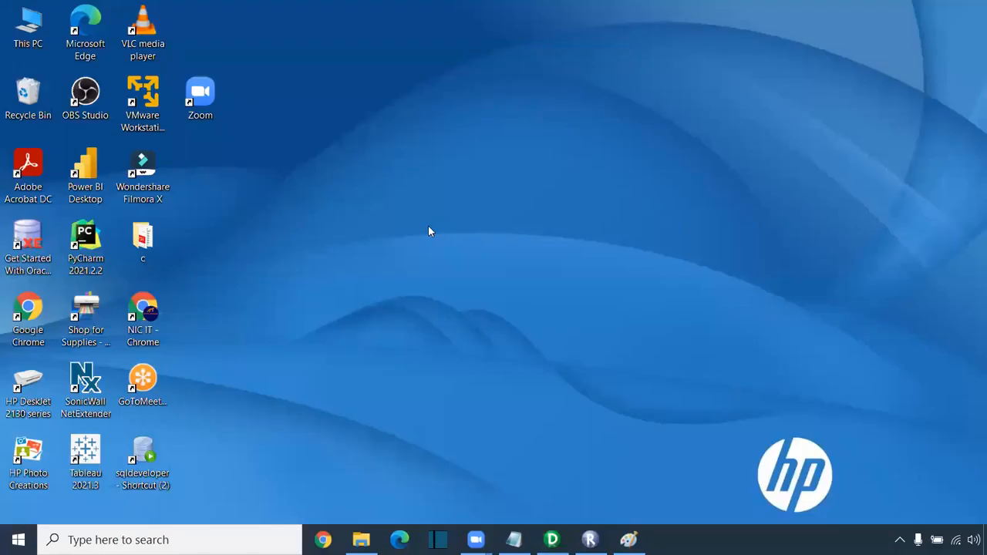
{"action": "double_click", "coordinate": [146, 454]}
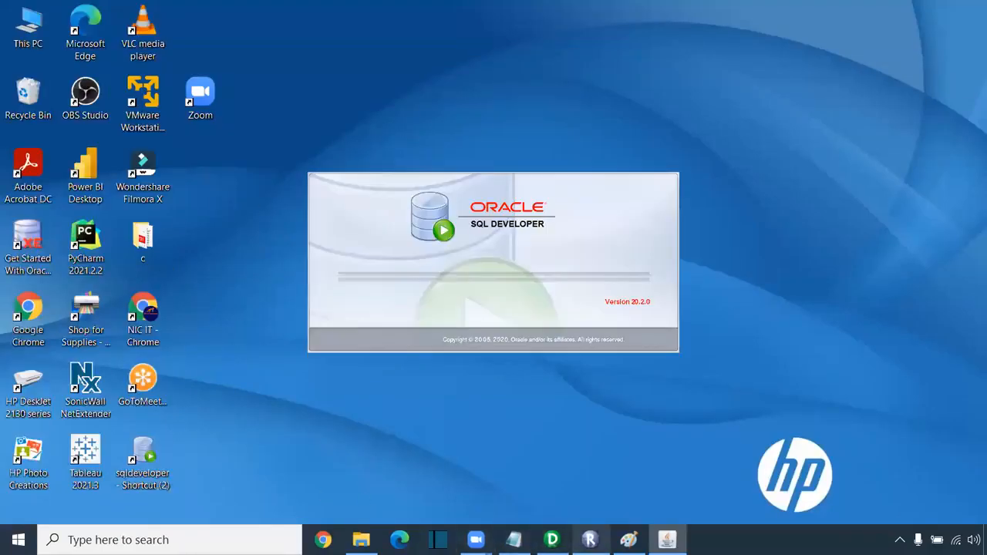
{"action": "left_click", "coordinate": [552, 540]}
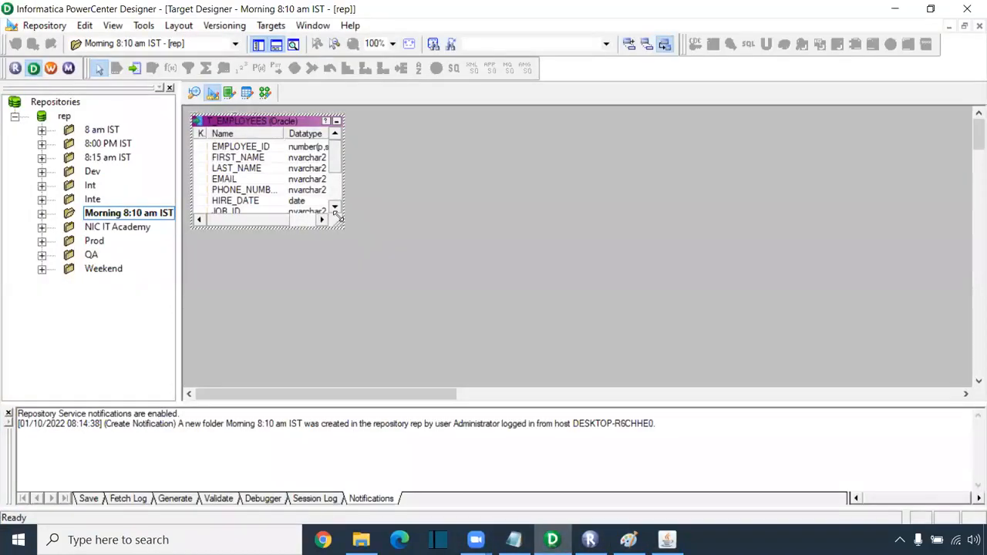
{"action": "left_click_drag", "start_coordinate": [339, 218], "coordinate": [425, 339]}
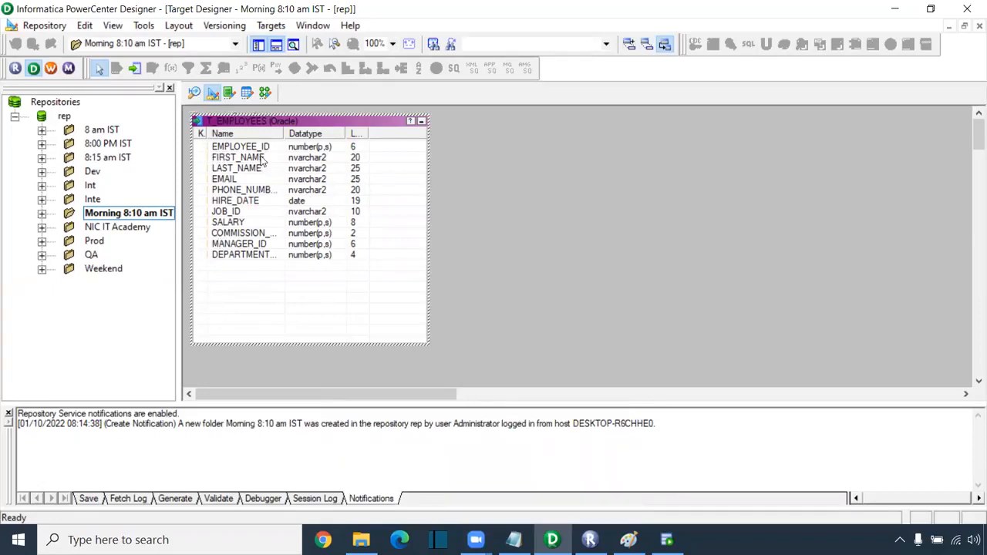
- Highlight the Source Definition, Target Definition and Mapping lines in the Notepad notes
{"action": "left_click", "coordinate": [513, 540]}
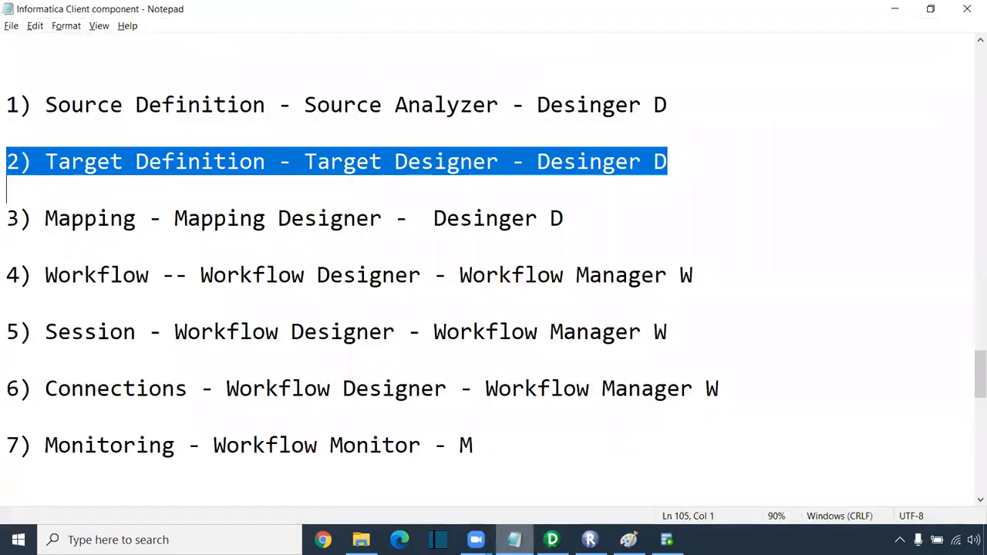
{"action": "left_click_drag", "start_coordinate": [32, 105], "coordinate": [604, 112]}
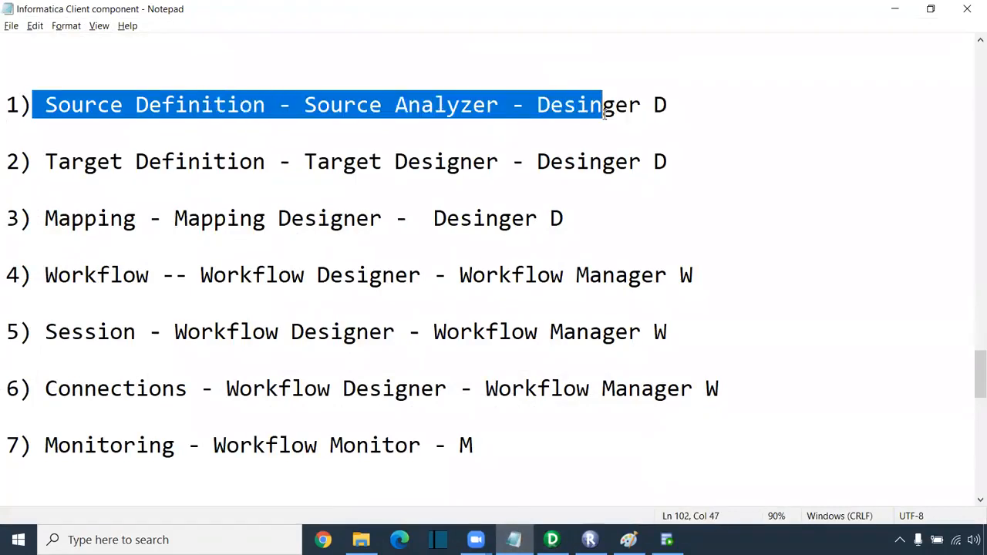
{"action": "left_click_drag", "start_coordinate": [44, 157], "coordinate": [655, 164]}
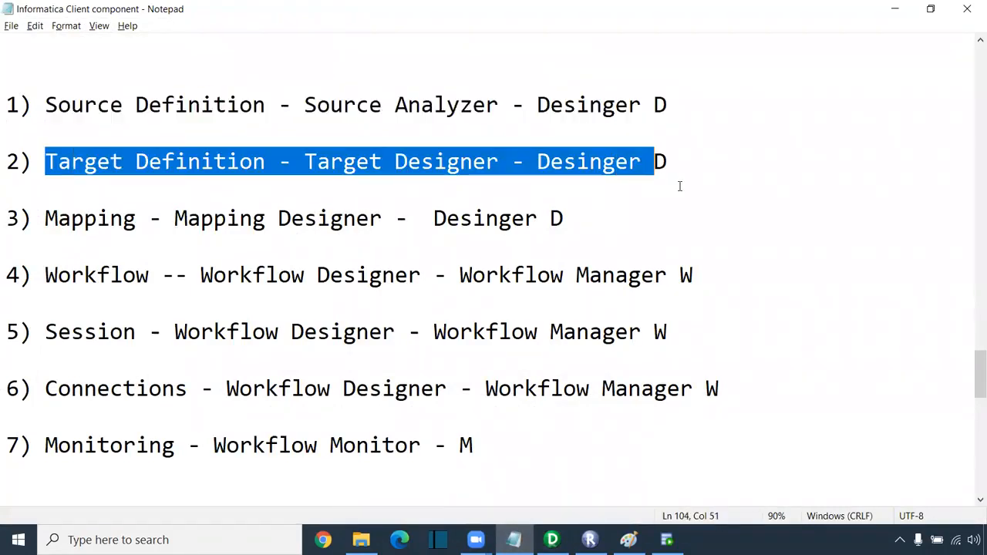
{"action": "left_click_drag", "start_coordinate": [598, 220], "coordinate": [6, 220]}
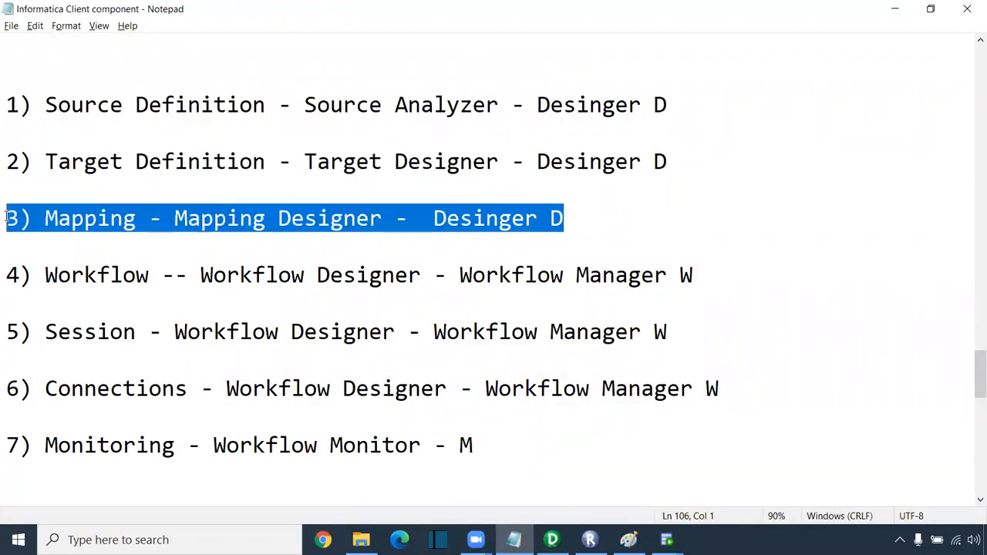
{"action": "key", "text": "alt+Tab"}
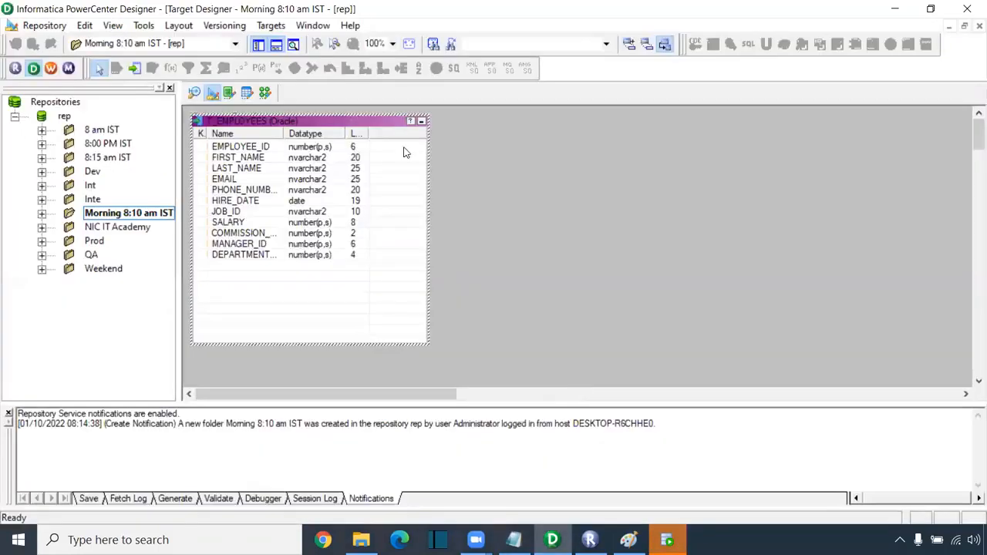
- In Mapping Designer, create a new mapping named m_Employees_data via Mappings > Create
{"action": "left_click", "coordinate": [266, 93]}
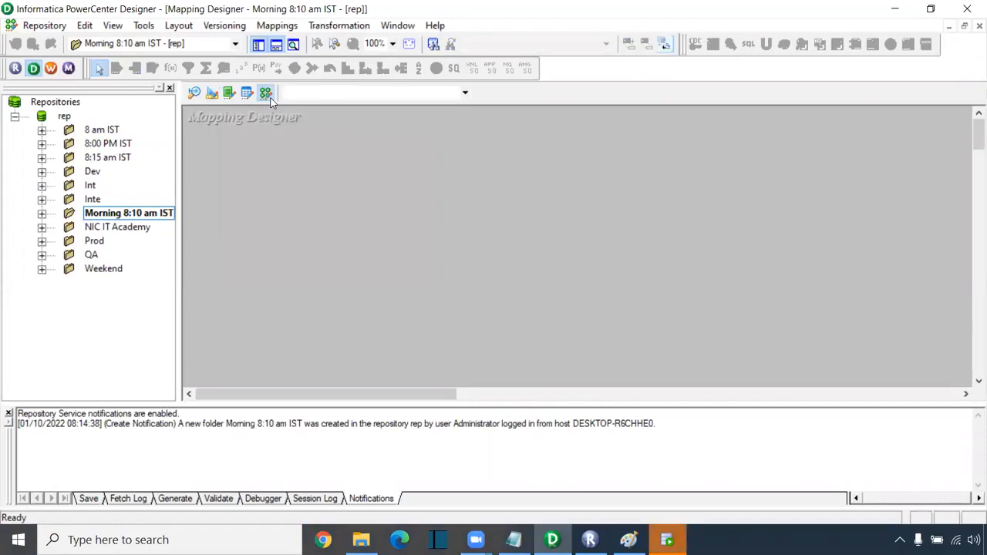
{"action": "left_click", "coordinate": [287, 29]}
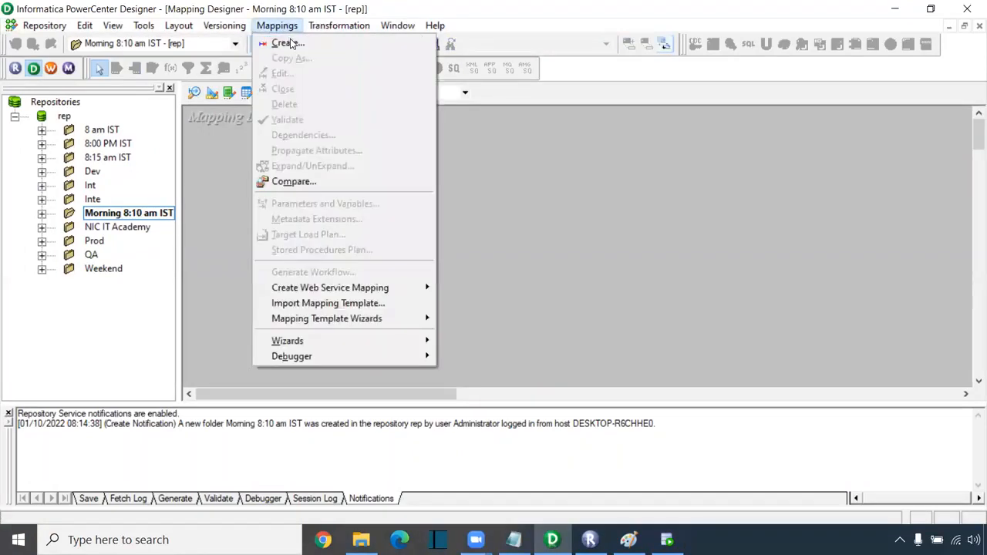
{"action": "left_click", "coordinate": [289, 43]}
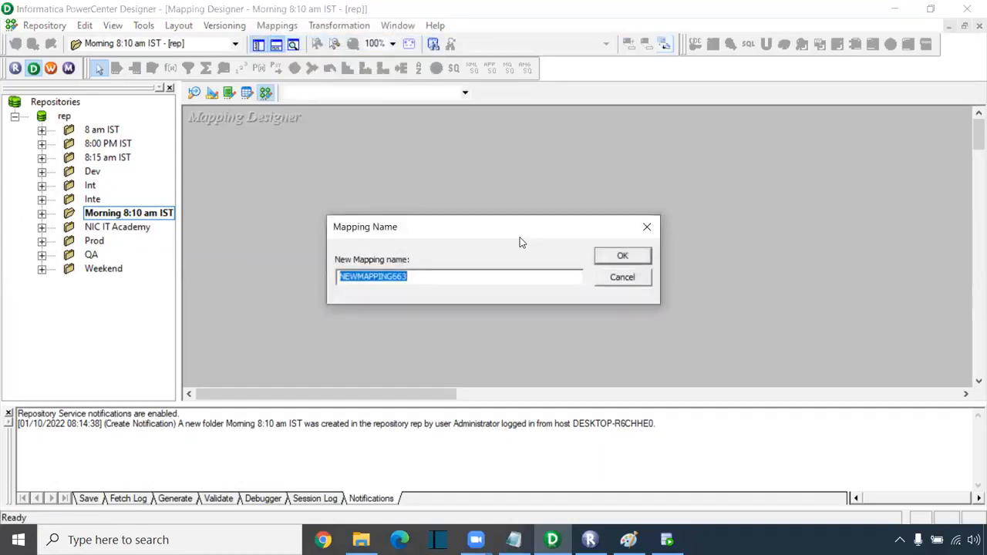
{"action": "type", "text": "m_Employees_data"}
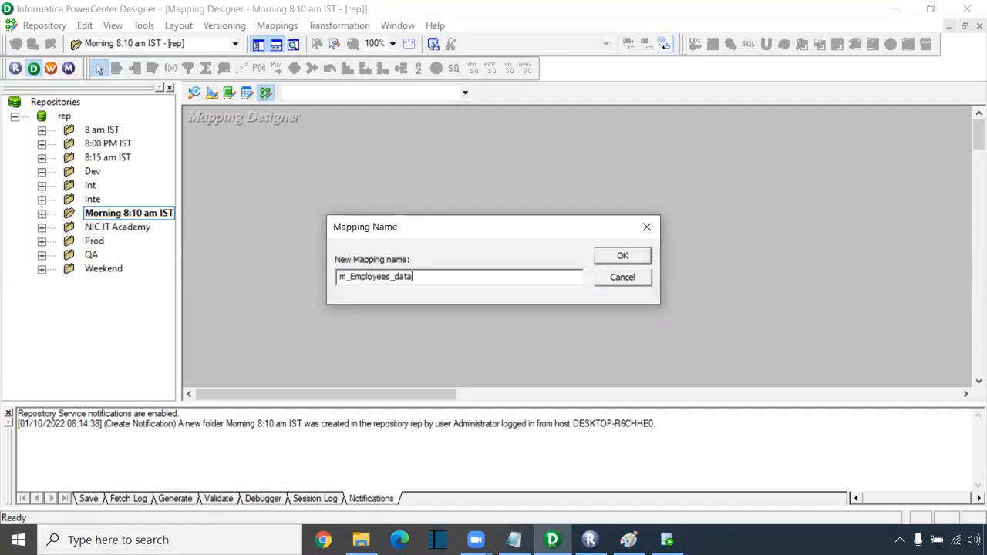
{"action": "key", "text": "Return"}
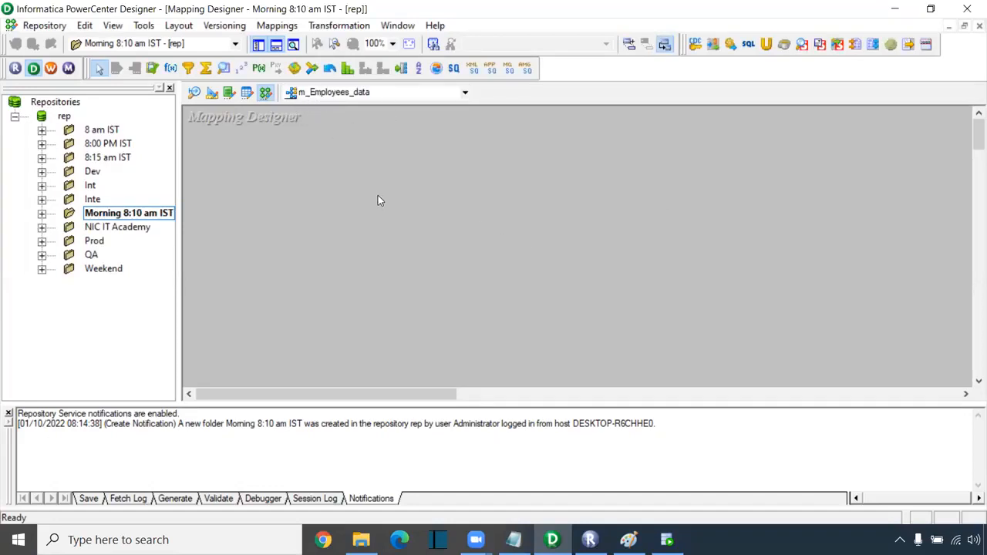
- Expand the Morning 8:10 am IST folder's Sources, Oracle_Src, Targets and Mappings nodes, widening the navigator
{"action": "left_click", "coordinate": [42, 214]}
{"action": "left_click_drag", "start_coordinate": [101, 395], "coordinate": [122, 398]}
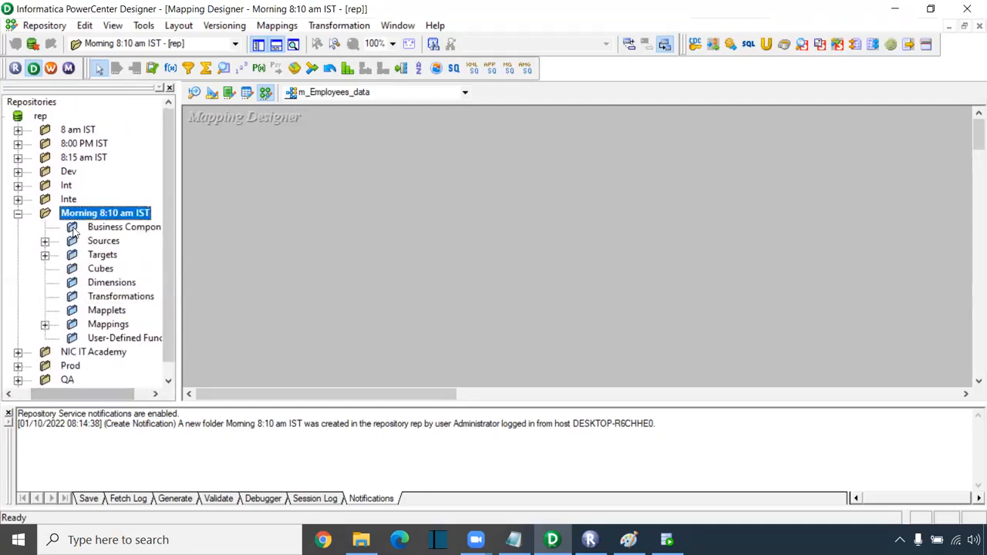
{"action": "left_click", "coordinate": [45, 242]}
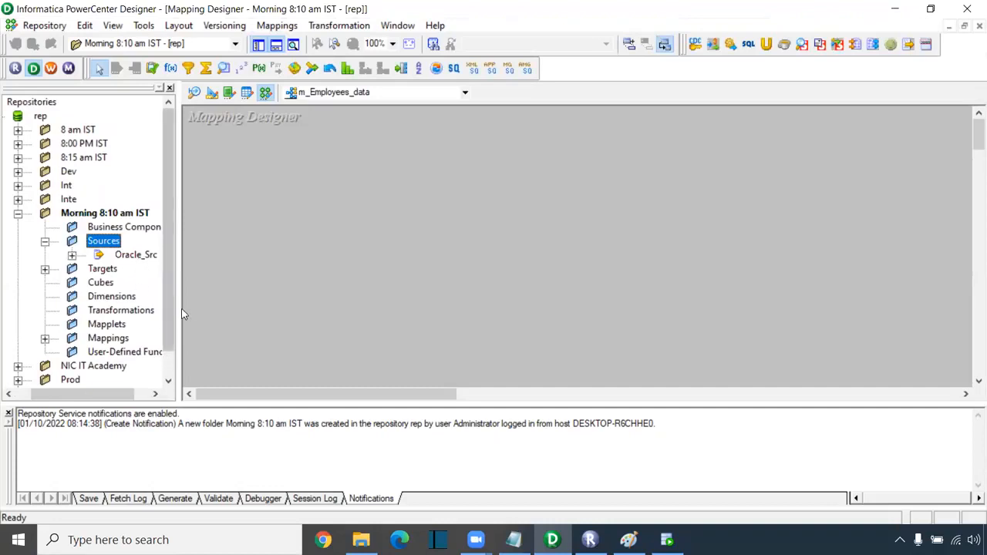
{"action": "left_click_drag", "start_coordinate": [179, 308], "coordinate": [203, 309]}
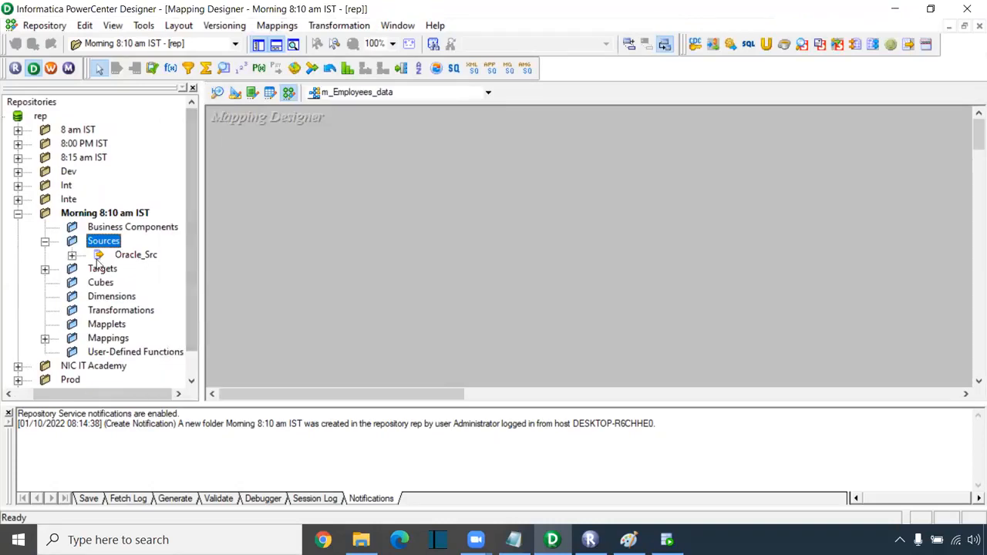
{"action": "left_click", "coordinate": [72, 256]}
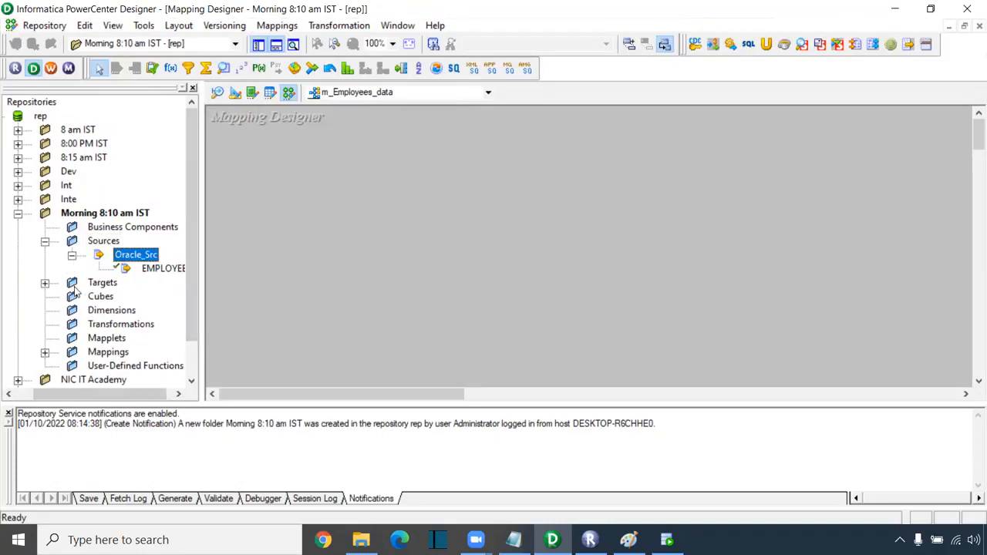
{"action": "left_click", "coordinate": [45, 283]}
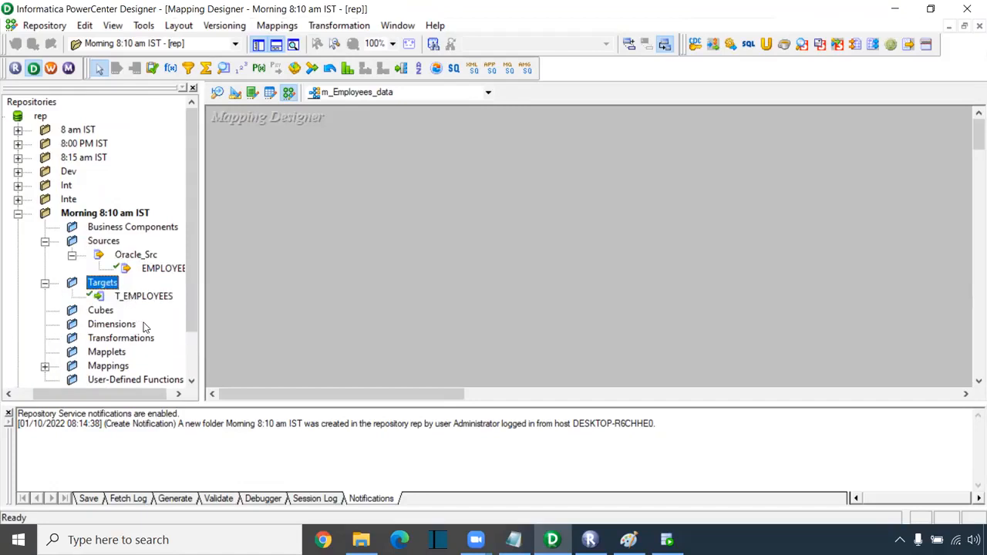
{"action": "left_click_drag", "start_coordinate": [130, 395], "coordinate": [137, 396]}
{"action": "scroll", "coordinate": [136, 311], "scroll_direction": "down", "scroll_amount": 2}
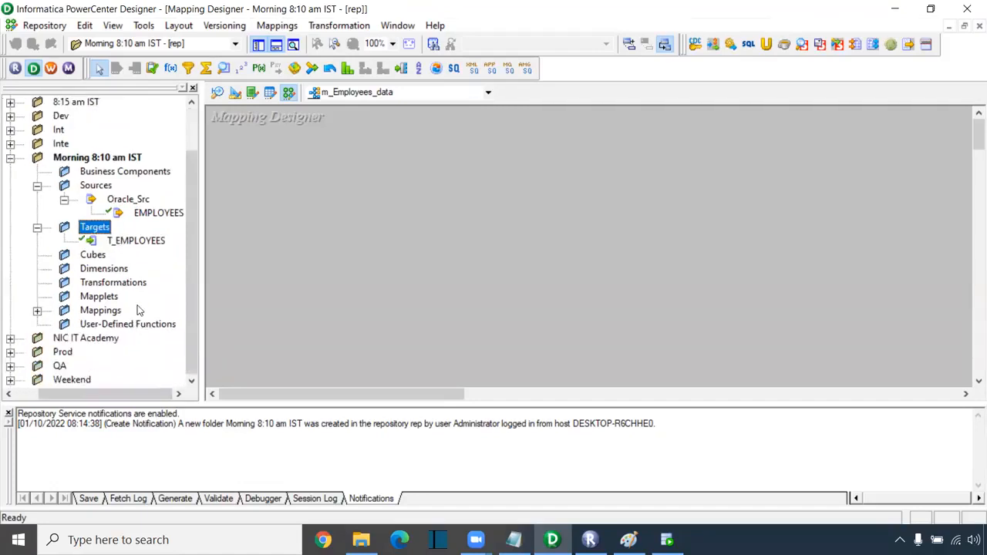
{"action": "left_click", "coordinate": [37, 311]}
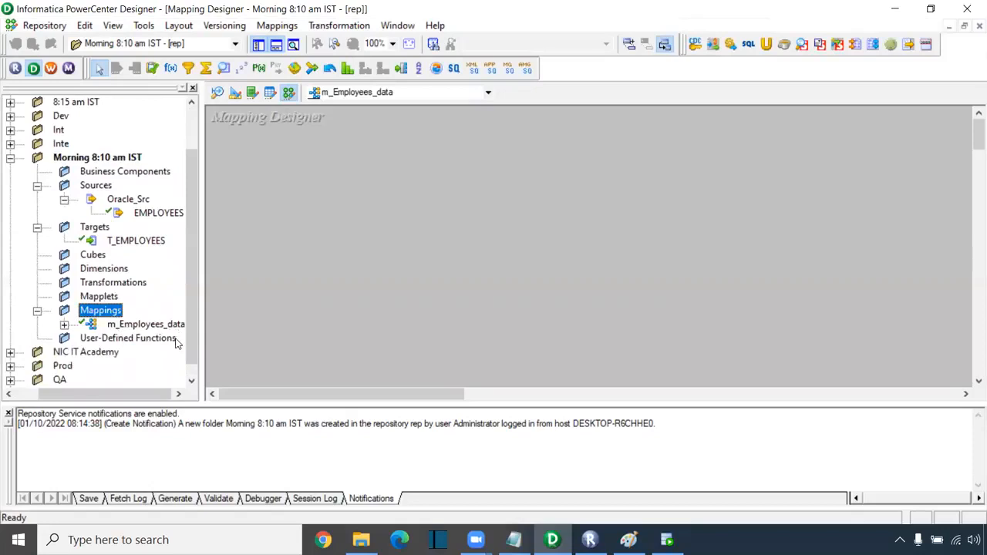
{"action": "left_click_drag", "start_coordinate": [149, 392], "coordinate": [156, 395]}
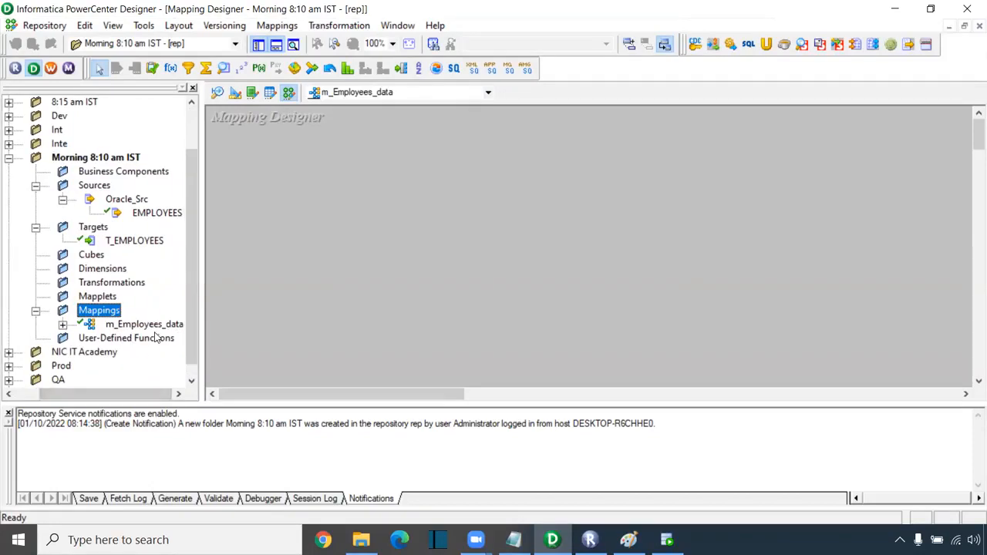
- Drag the EMPLOYEES source onto the canvas and move SQ_EMPLOYEES to its right
{"action": "left_click_drag", "start_coordinate": [142, 216], "coordinate": [234, 167]}
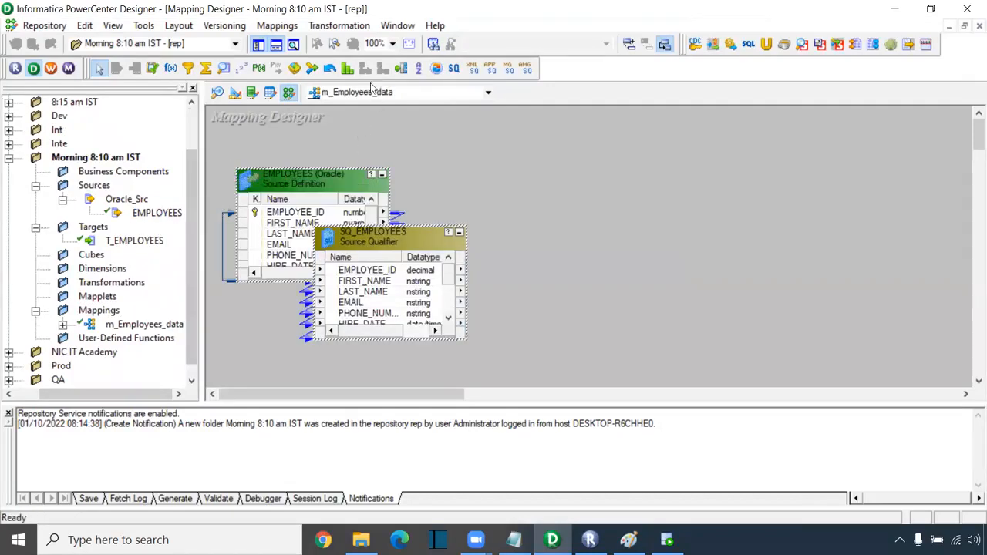
{"action": "left_click", "coordinate": [349, 238]}
{"action": "left_click_drag", "start_coordinate": [350, 238], "coordinate": [458, 185]}
{"action": "left_click", "coordinate": [147, 242]}
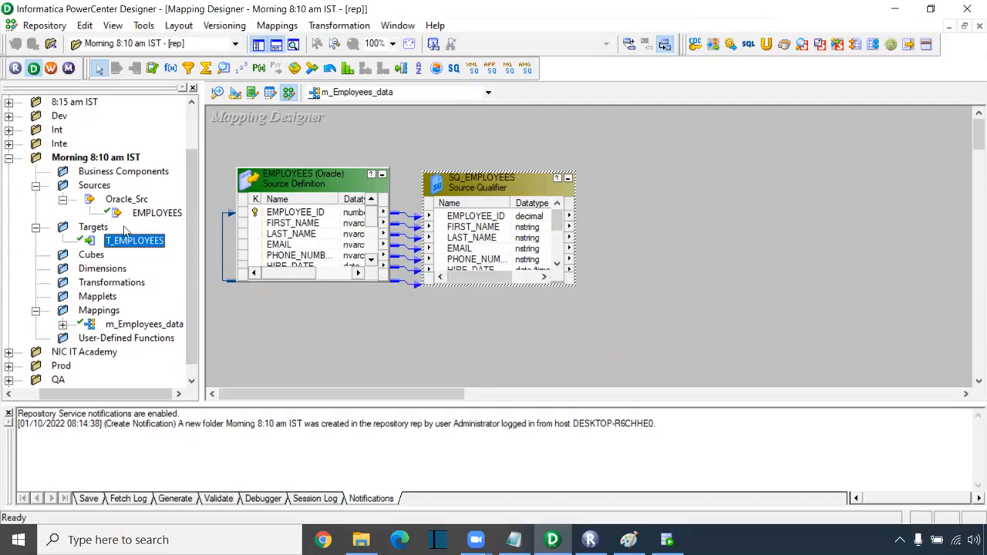
- Enlarge SQ_EMPLOYEES and the EMPLOYEES source so all their fields are visible
{"action": "left_click", "coordinate": [575, 285]}
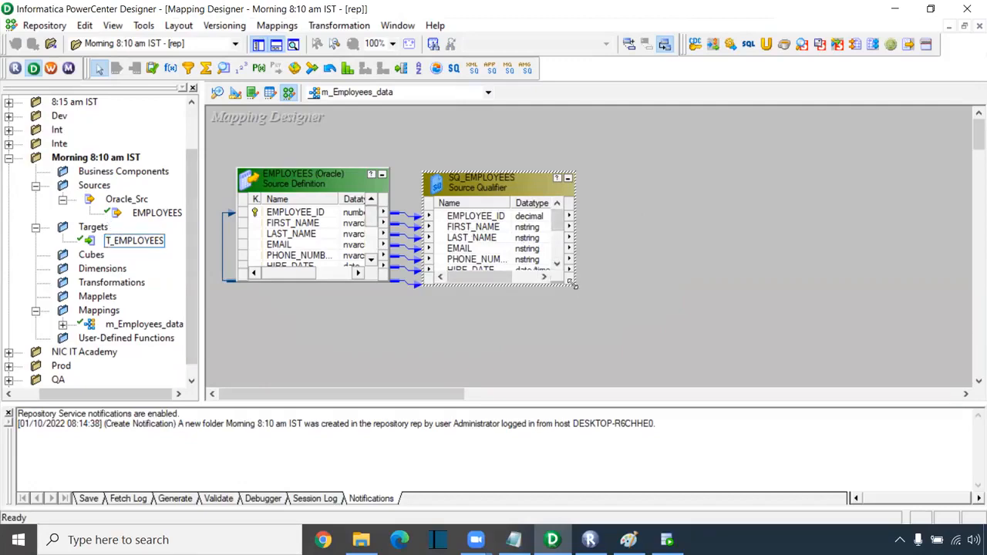
{"action": "left_click_drag", "start_coordinate": [575, 286], "coordinate": [621, 378]}
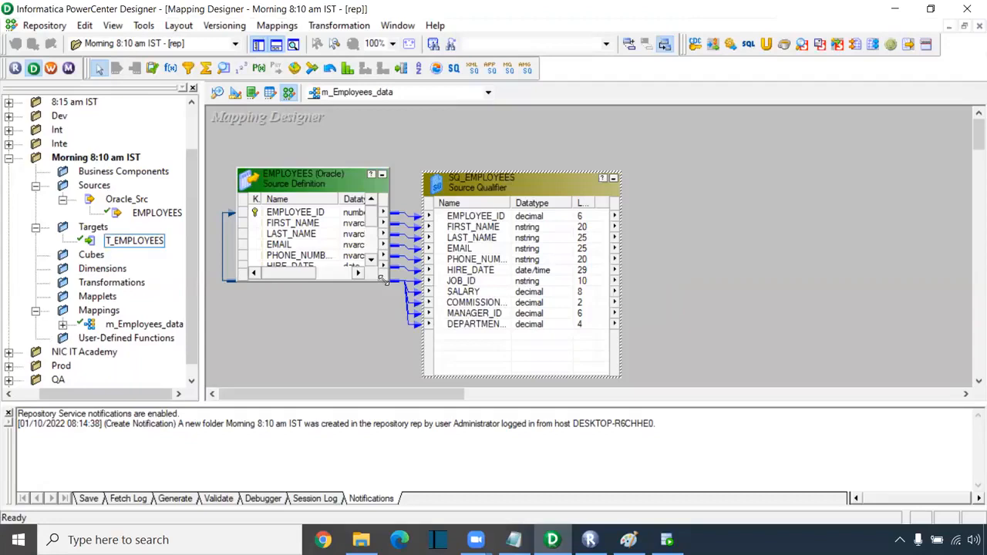
{"action": "left_click_drag", "start_coordinate": [384, 280], "coordinate": [397, 370]}
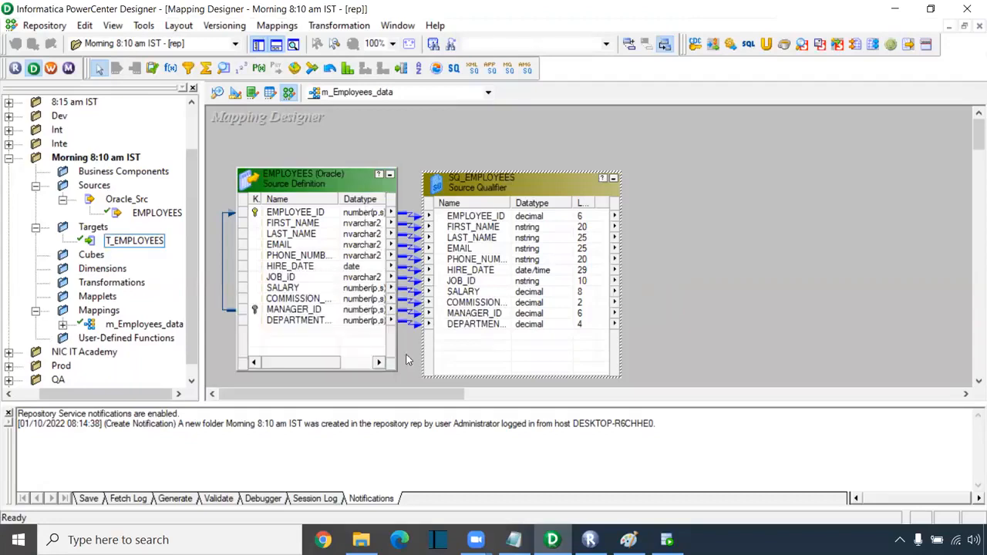
- Nudge SQ_EMPLOYEES and EMPLOYEES apart on the canvas, then select T_EMPLOYEES in the repository
{"action": "left_click_drag", "start_coordinate": [541, 184], "coordinate": [566, 185]}
{"action": "left_click_drag", "start_coordinate": [317, 179], "coordinate": [304, 174]}
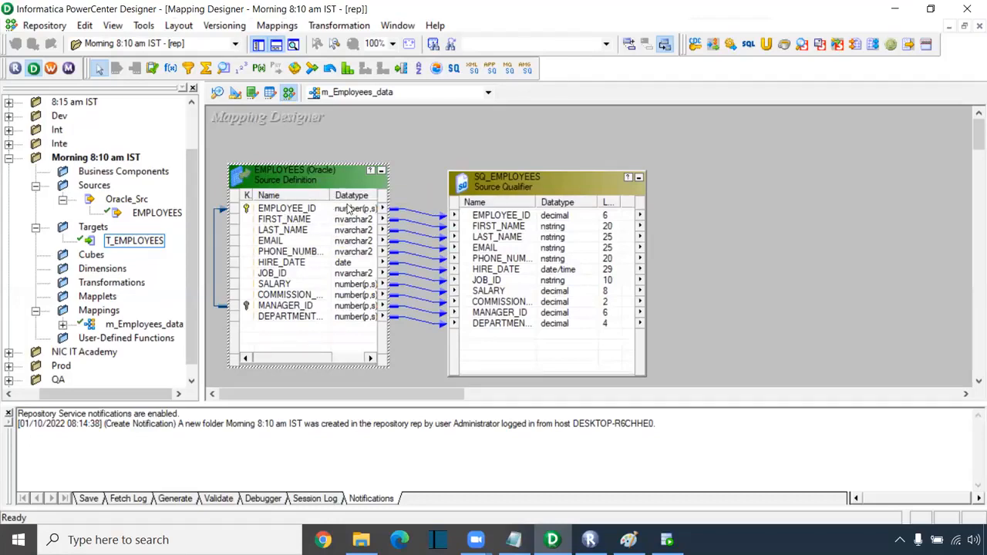
{"action": "left_click_drag", "start_coordinate": [319, 362], "coordinate": [338, 361]}
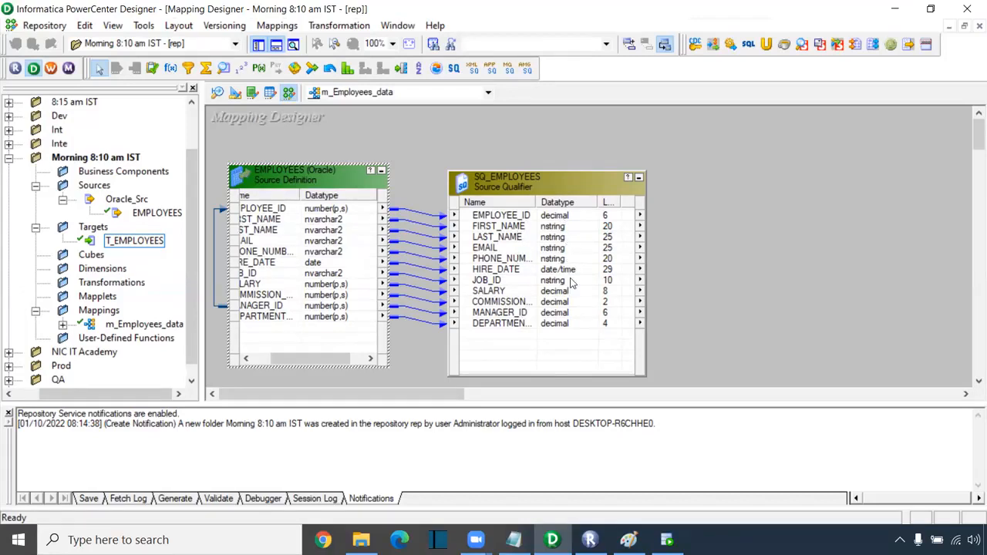
{"action": "left_click_drag", "start_coordinate": [528, 199], "coordinate": [521, 192]}
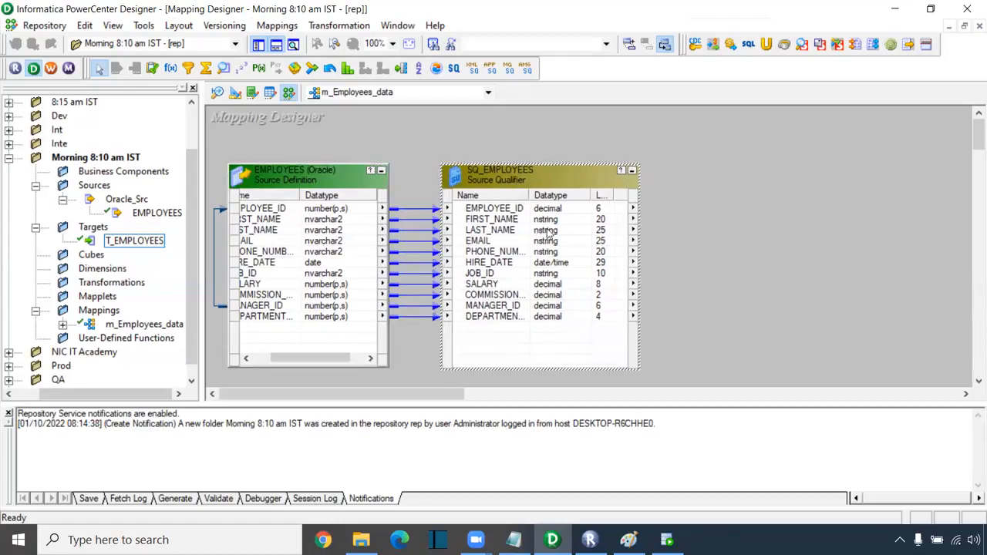
{"action": "left_click", "coordinate": [137, 242]}
- Place the T_EMPLOYEES target on the mapping canvas and enlarge it to show every column
{"action": "left_click_drag", "start_coordinate": [122, 244], "coordinate": [772, 230]}
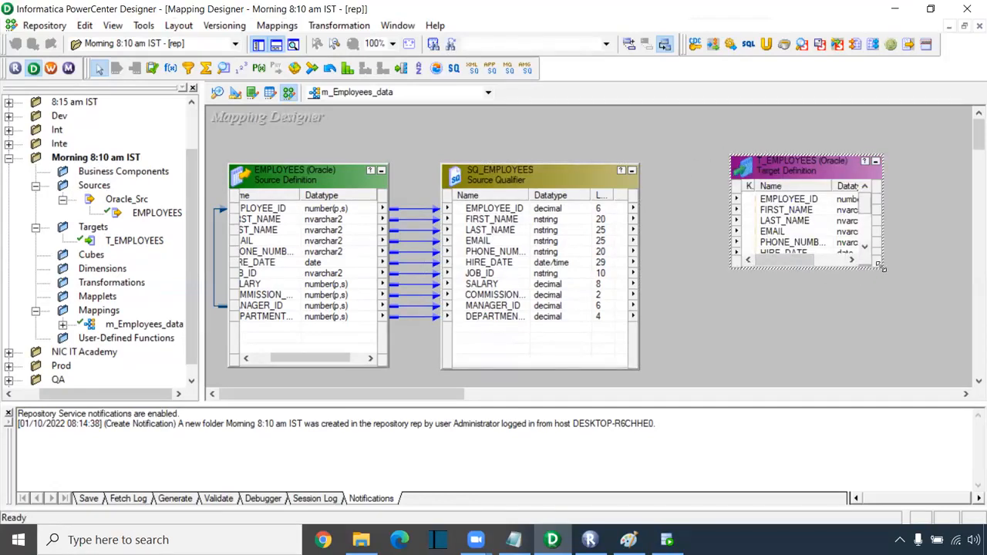
{"action": "left_click_drag", "start_coordinate": [880, 267], "coordinate": [955, 384]}
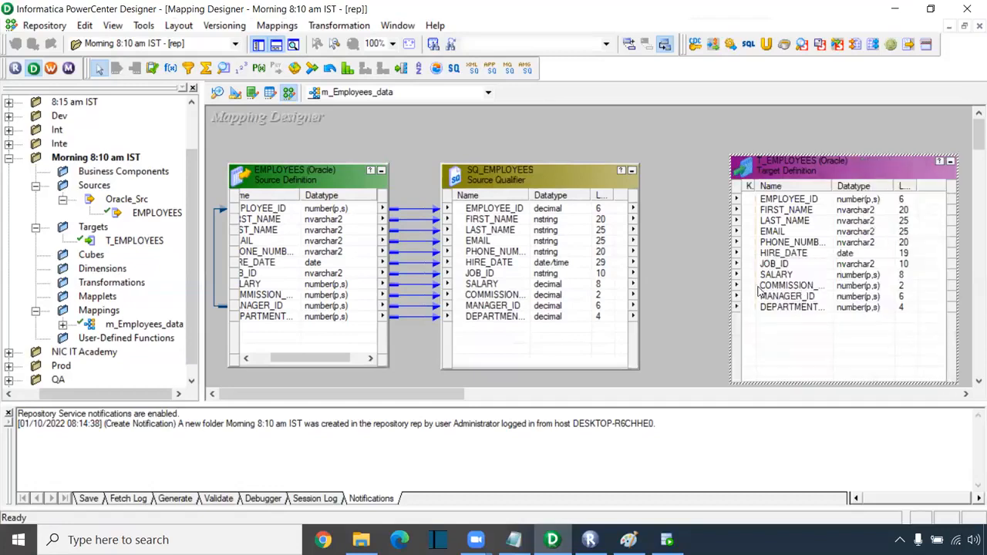
- Glance at the SQ_EMPLOYEES port options and Mappings menu, then bring the Notepad notes forward
{"action": "right_click", "coordinate": [520, 220]}
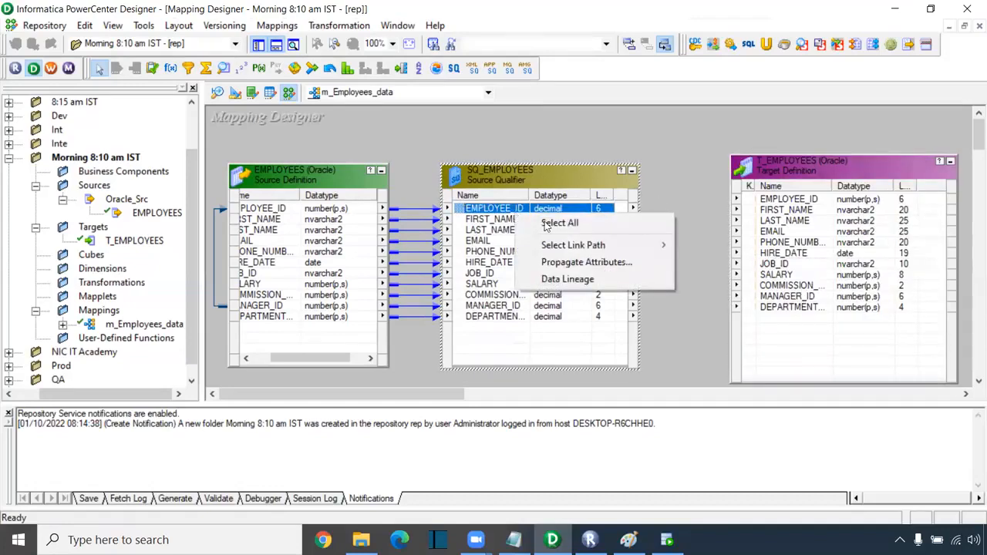
{"action": "left_click", "coordinate": [480, 93]}
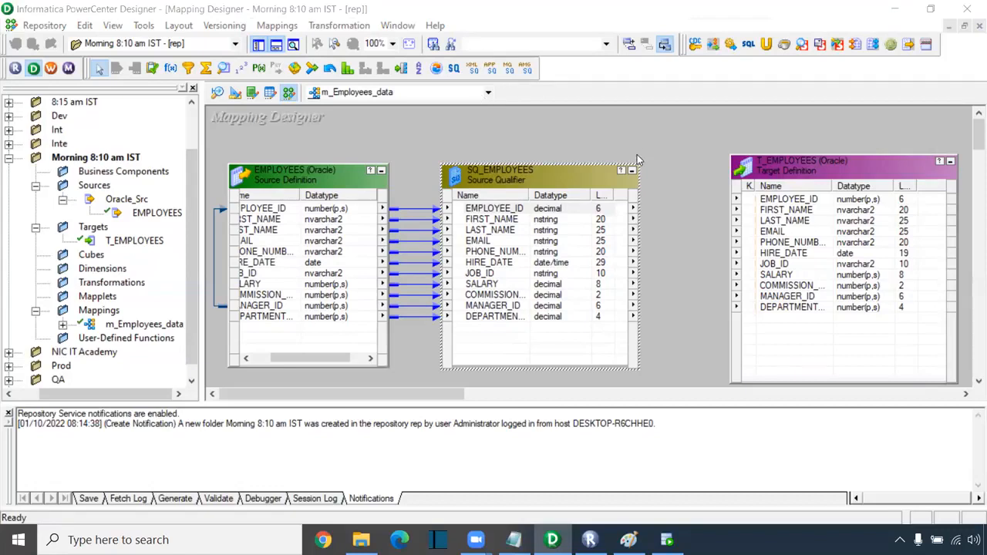
{"action": "left_click", "coordinate": [284, 27]}
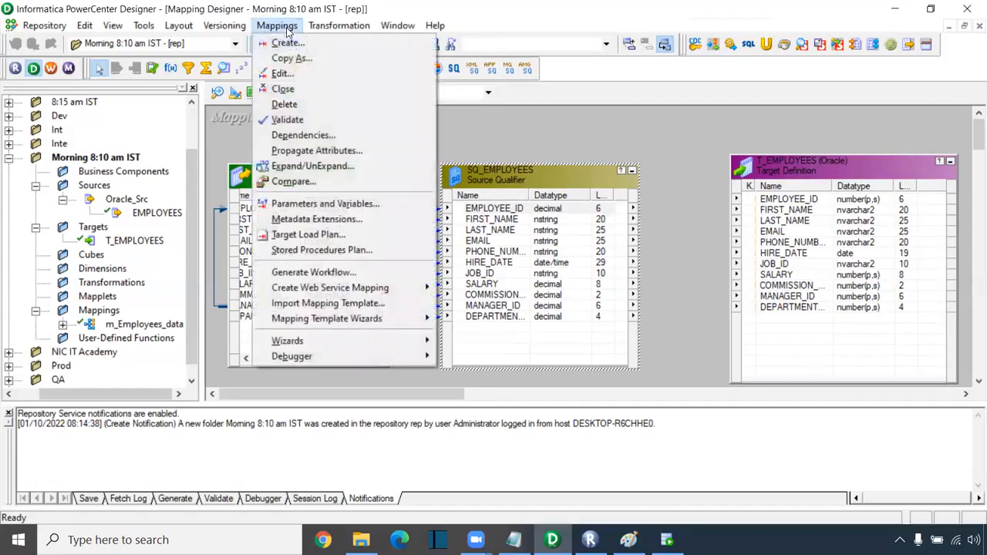
{"action": "left_click", "coordinate": [525, 128]}
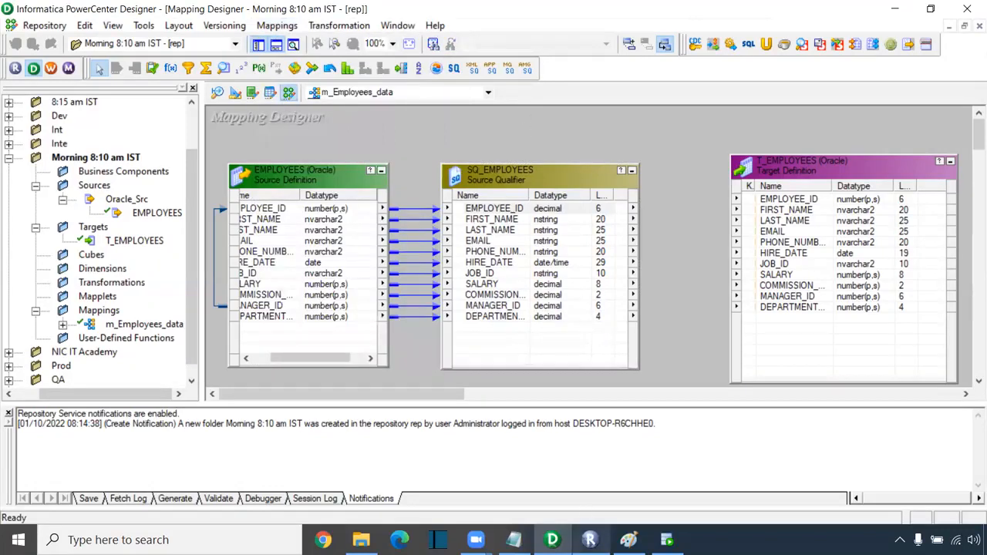
{"action": "left_click", "coordinate": [514, 540]}
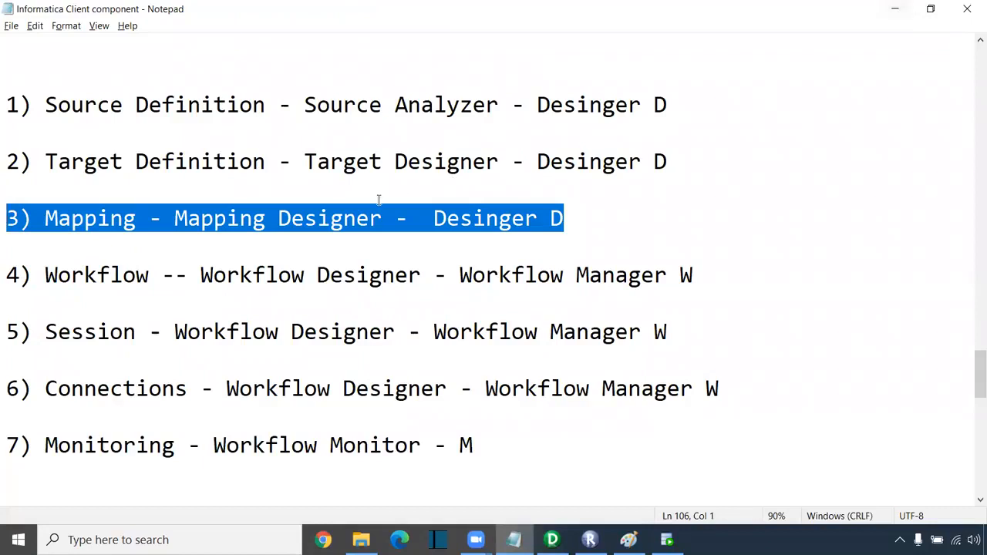
- Highlight 'Mapping Designer' on line 3 of the notes, then return to PowerCenter Designer
{"action": "left_click_drag", "start_coordinate": [382, 219], "coordinate": [175, 218]}
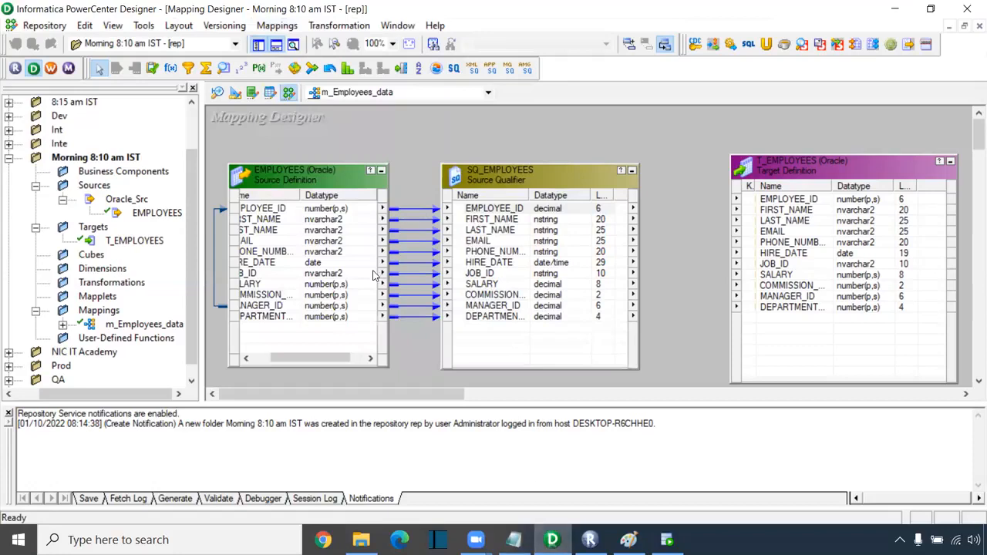
{"action": "left_click", "coordinate": [553, 540]}
{"action": "left_click", "coordinate": [271, 28]}
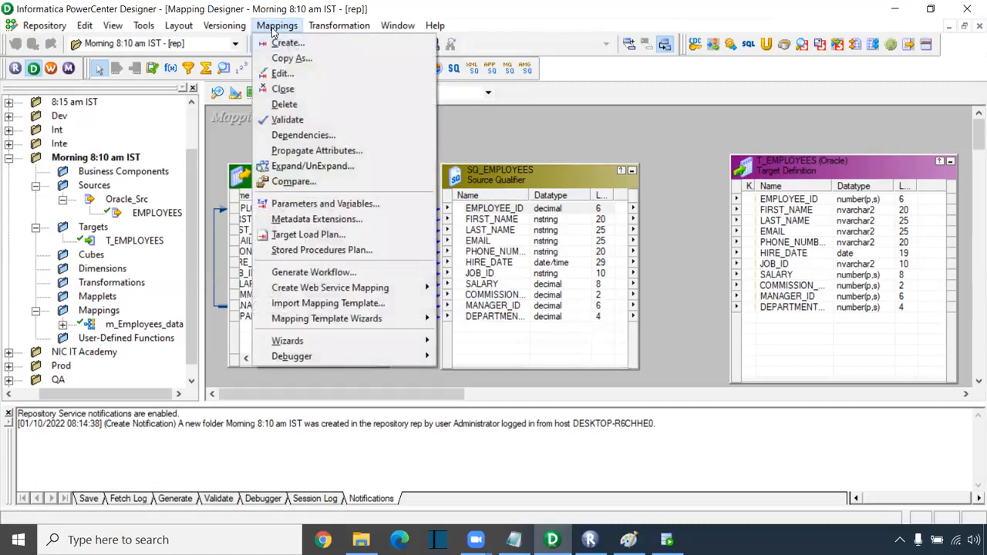
{"action": "left_click", "coordinate": [492, 144]}
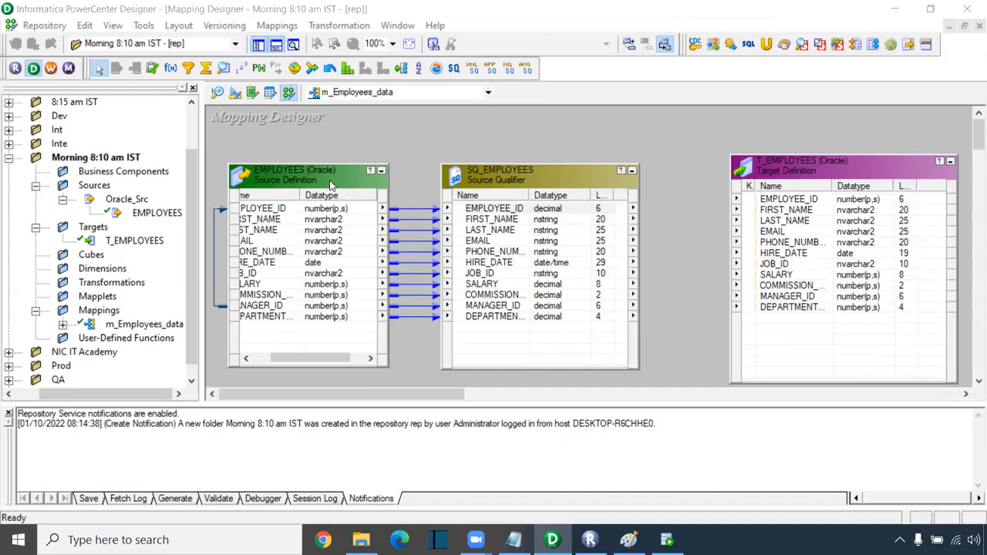
{"action": "left_click", "coordinate": [339, 220]}
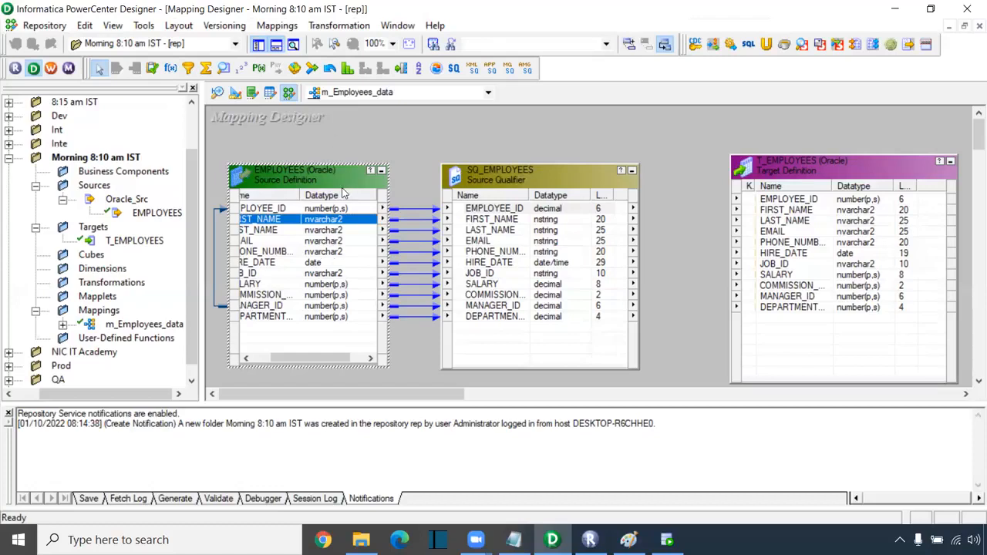
{"action": "left_click", "coordinate": [549, 212]}
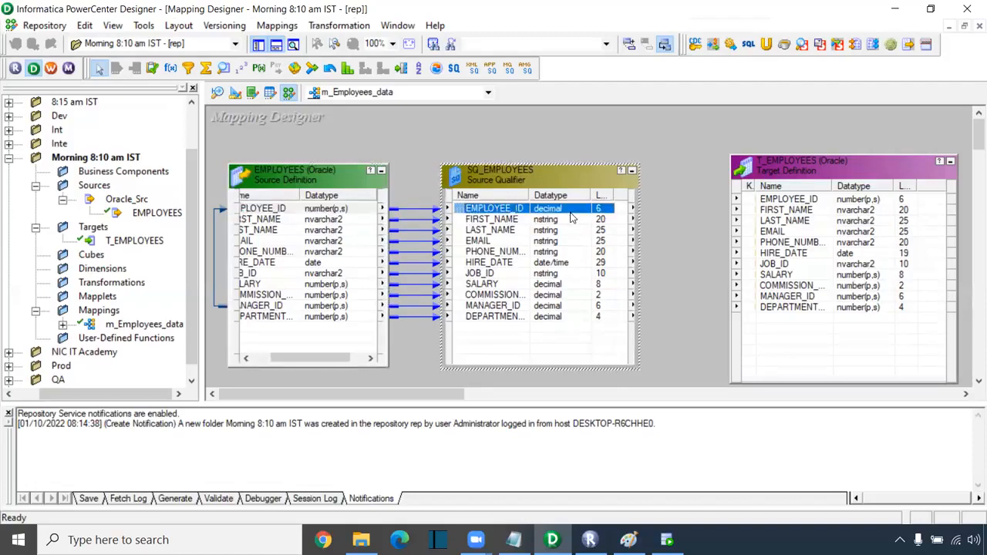
{"action": "left_click", "coordinate": [339, 222]}
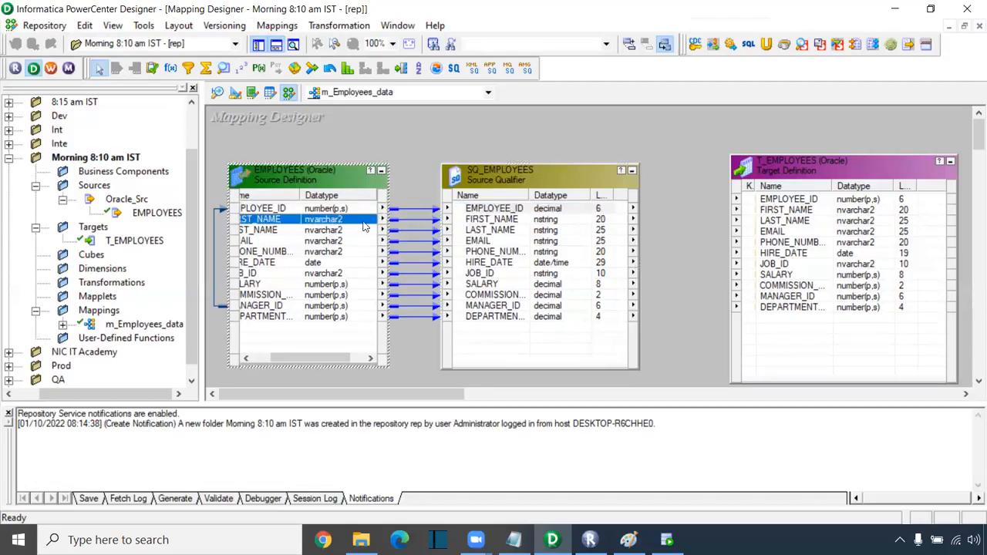
{"action": "left_click", "coordinate": [552, 223]}
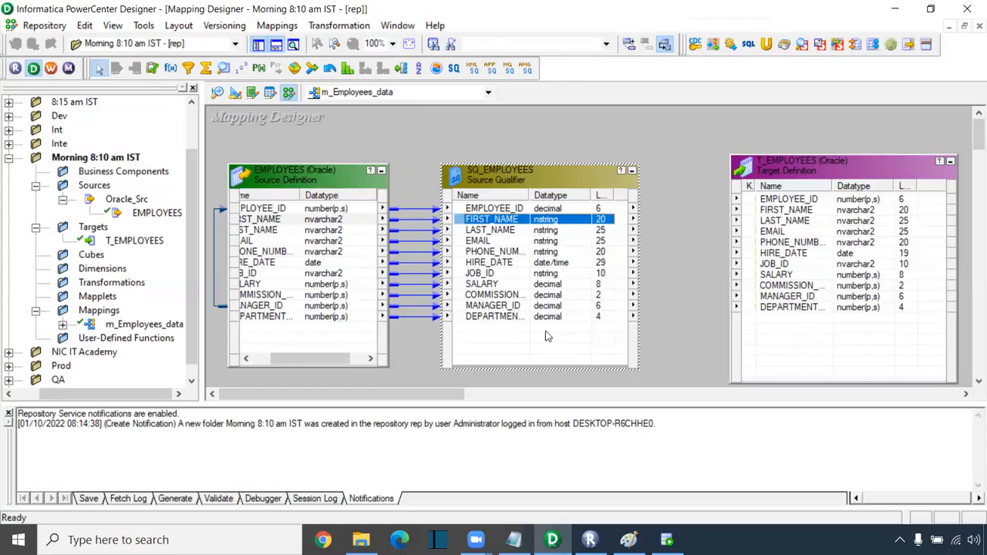
{"action": "left_click_drag", "start_coordinate": [408, 123], "coordinate": [699, 380]}
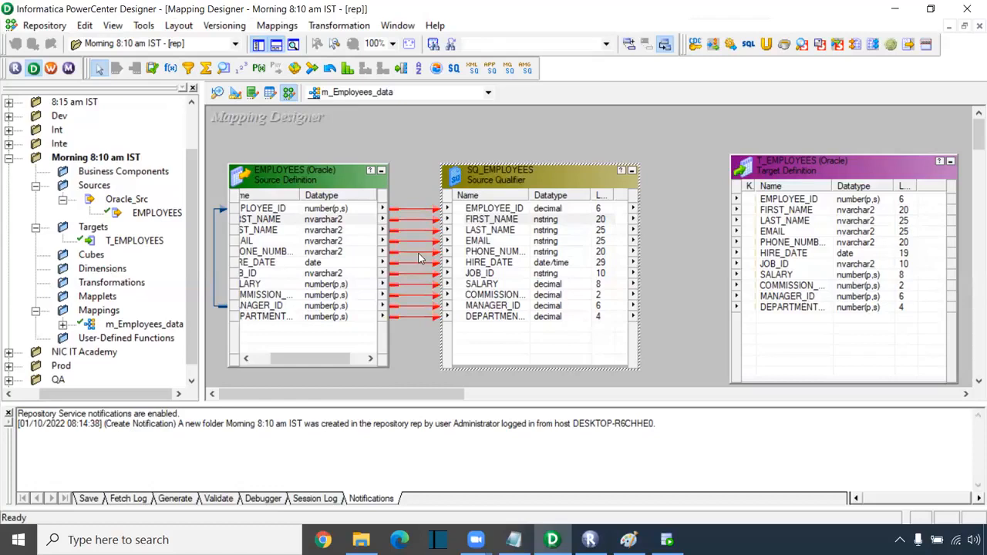
{"action": "left_click_drag", "start_coordinate": [409, 138], "coordinate": [416, 371]}
{"action": "left_click_drag", "start_coordinate": [676, 124], "coordinate": [687, 412]}
{"action": "left_click_drag", "start_coordinate": [418, 142], "coordinate": [704, 387]}
{"action": "left_click_drag", "start_coordinate": [656, 155], "coordinate": [718, 367]}
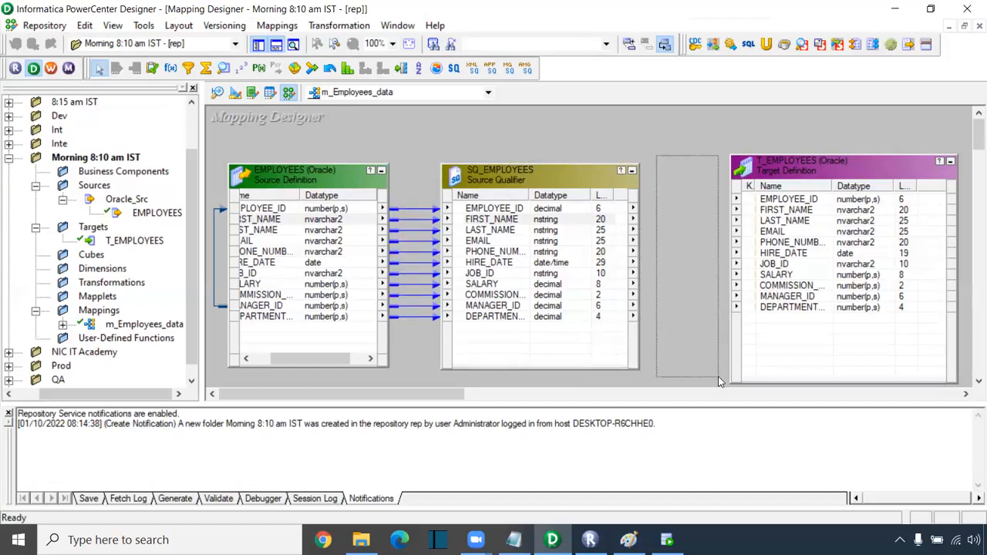
{"action": "left_click_drag", "start_coordinate": [719, 377], "coordinate": [718, 378]}
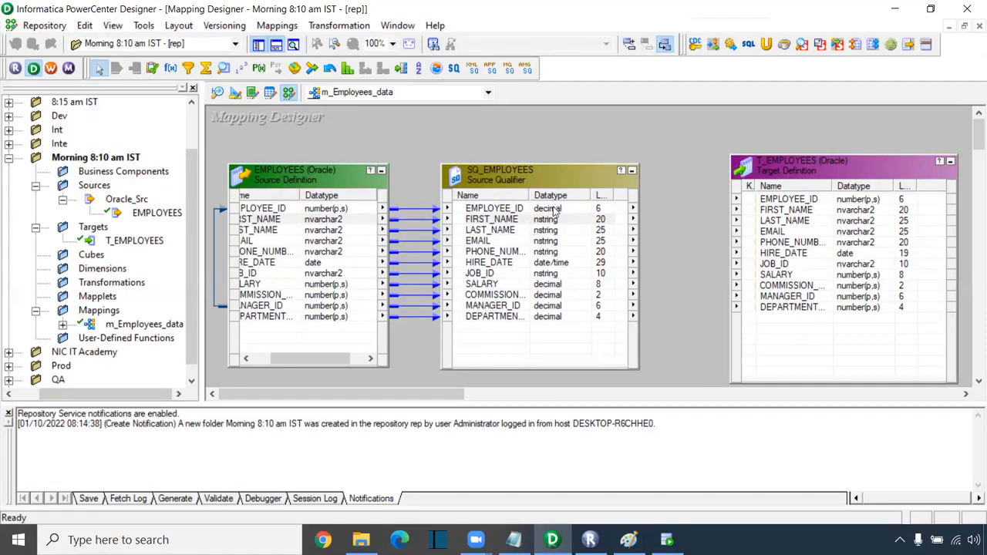
- Select all SQ_EMPLOYEES ports and drop them onto T_EMPLOYEES, linking all 11 columns
{"action": "right_click", "coordinate": [502, 211]}
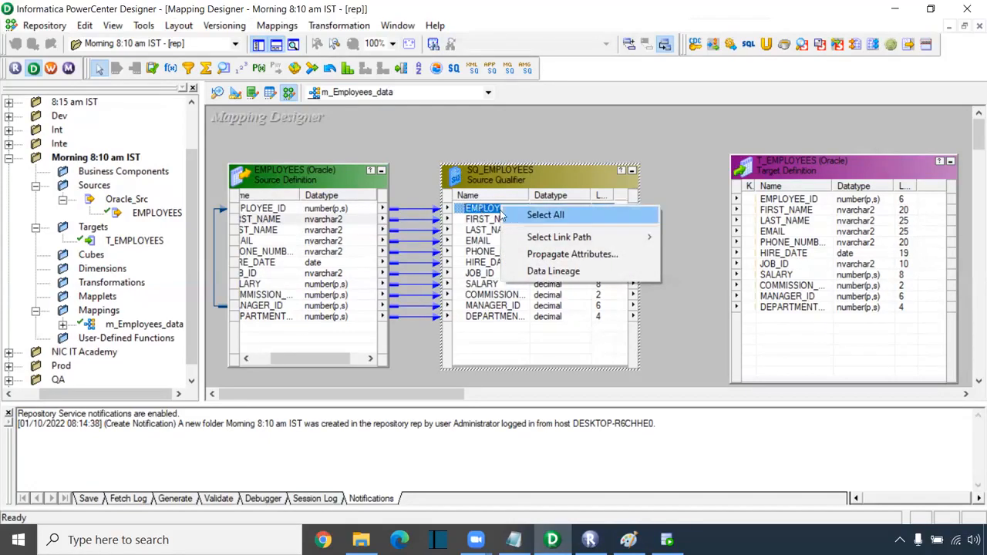
{"action": "left_click", "coordinate": [559, 222]}
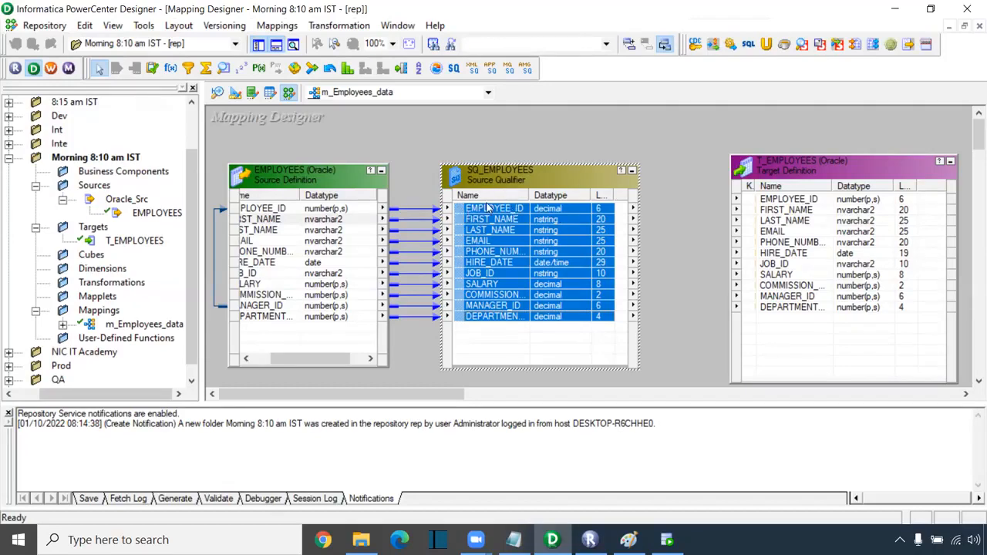
{"action": "left_click_drag", "start_coordinate": [460, 215], "coordinate": [791, 205]}
- Marquee-select the qualifier-to-target links twice, clearing the selection each time
{"action": "left_click_drag", "start_coordinate": [690, 176], "coordinate": [682, 347]}
{"action": "left_click", "coordinate": [683, 348]}
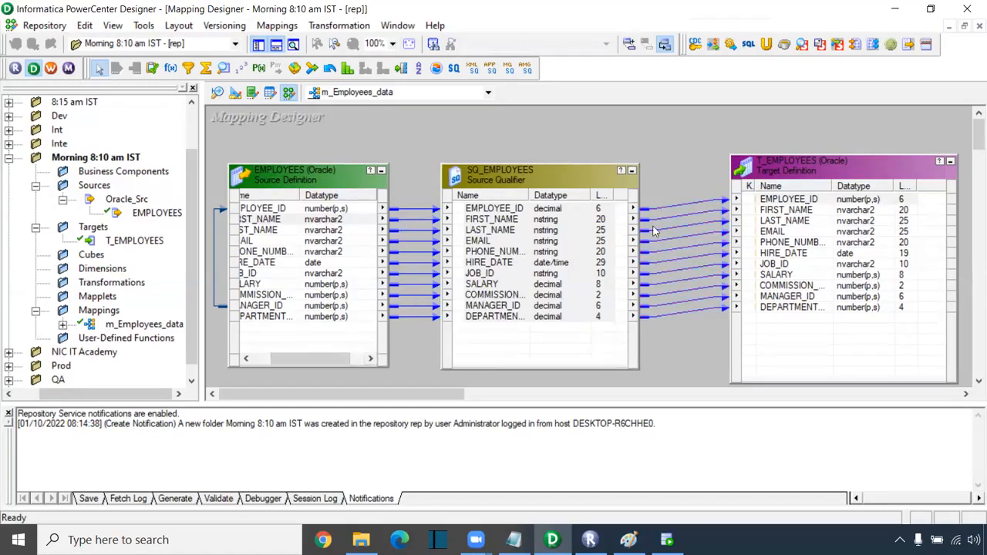
{"action": "left_click_drag", "start_coordinate": [687, 177], "coordinate": [672, 347]}
{"action": "left_click", "coordinate": [678, 367]}
- Nudge SQ_EMPLOYEES and the EMPLOYEES source slightly upward
{"action": "left_click", "coordinate": [499, 210]}
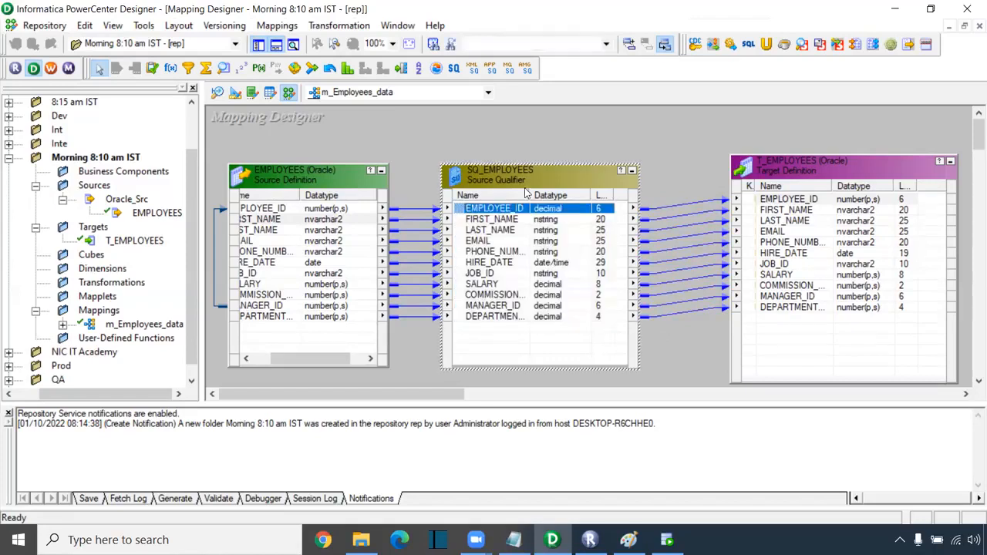
{"action": "left_click_drag", "start_coordinate": [547, 174], "coordinate": [560, 168]}
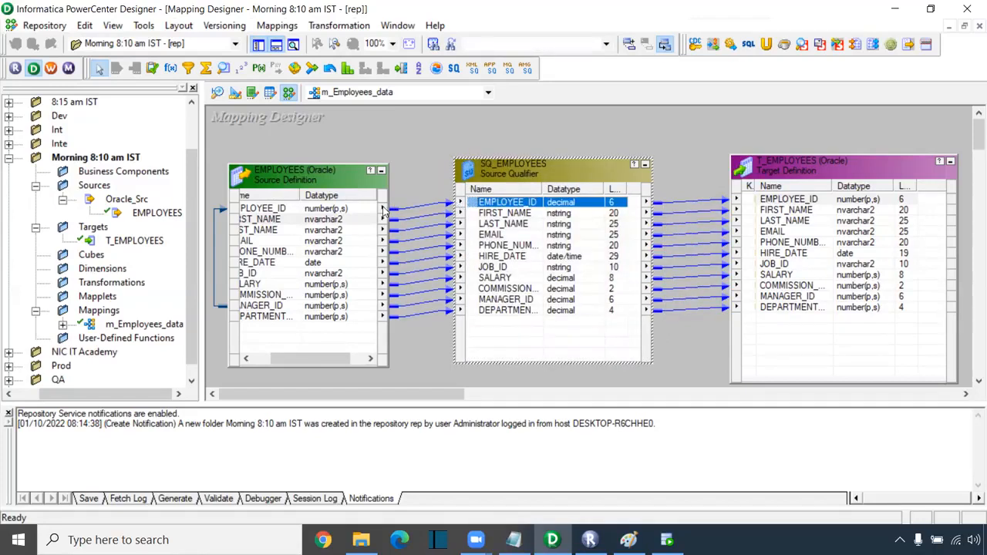
{"action": "left_click_drag", "start_coordinate": [342, 179], "coordinate": [340, 181]}
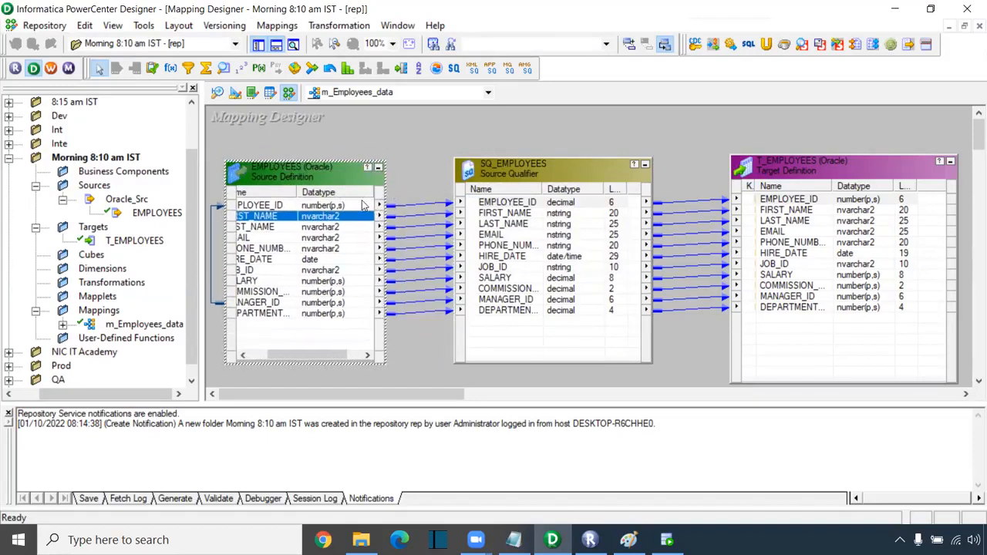
- Trace the source EMPLOYEE_ID port's link path forward through the mapping
{"action": "left_click", "coordinate": [335, 206]}
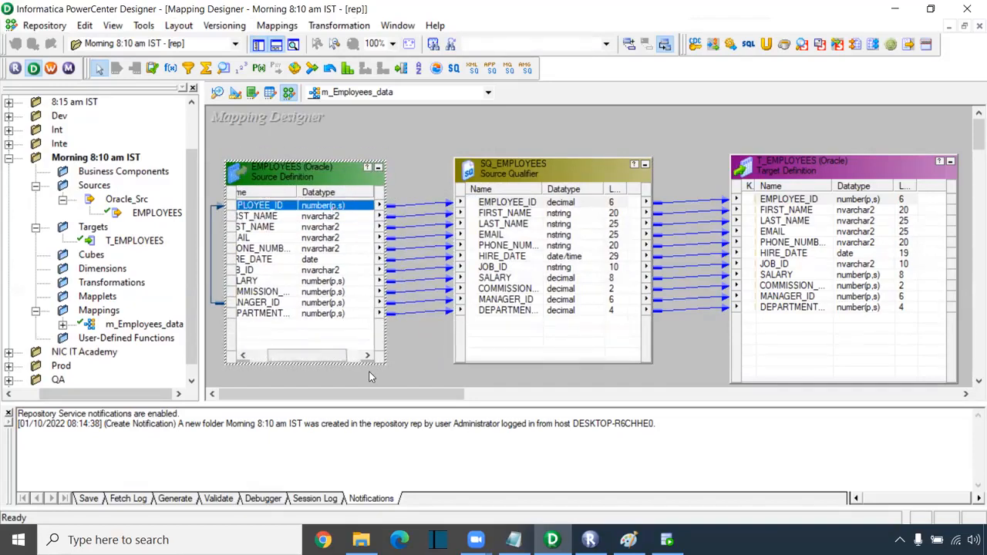
{"action": "left_click_drag", "start_coordinate": [328, 356], "coordinate": [297, 351]}
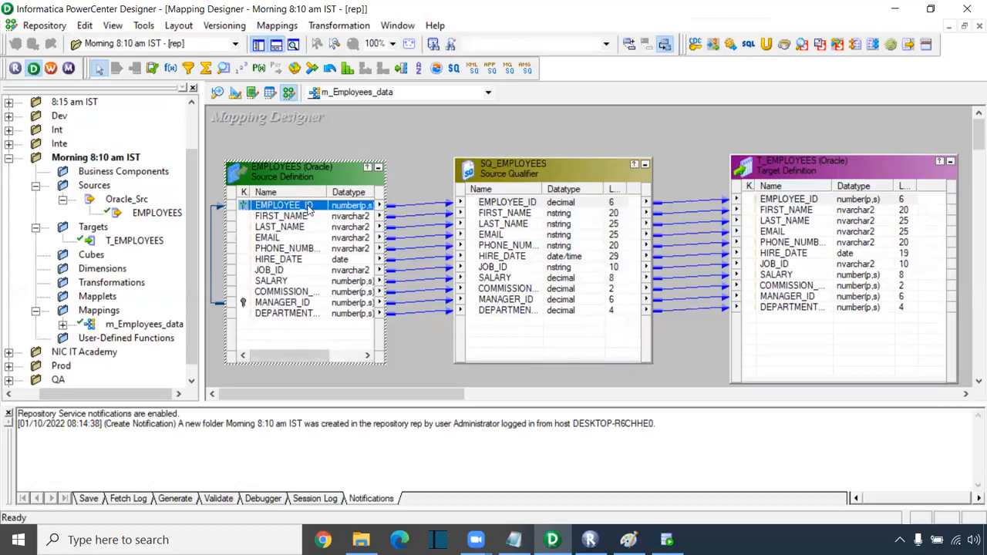
{"action": "right_click", "coordinate": [309, 208]}
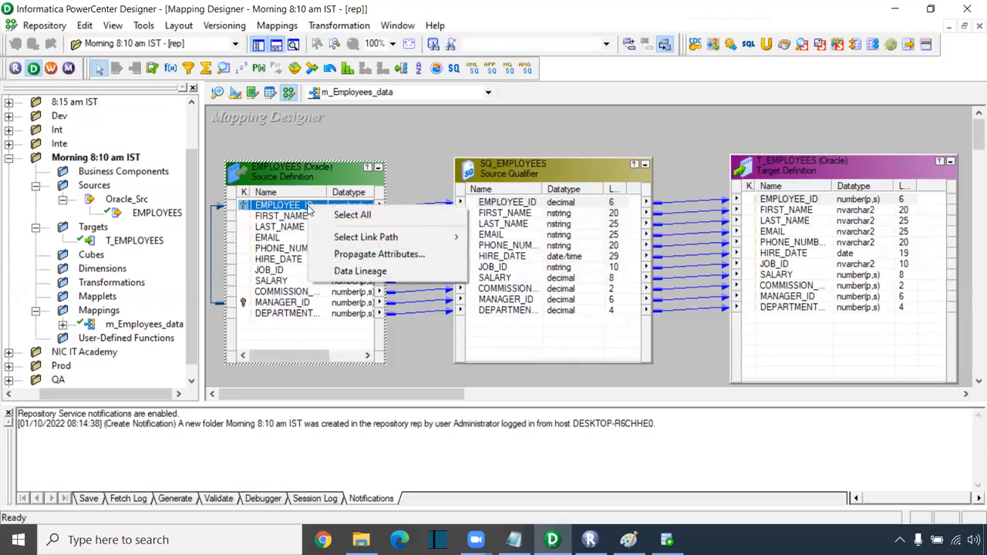
{"action": "mouse_move", "coordinate": [372, 244]}
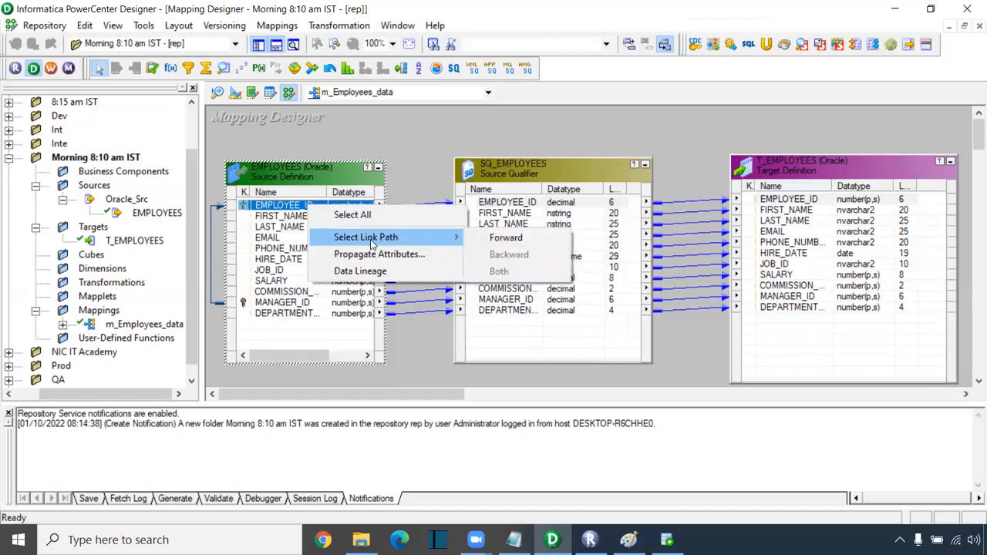
{"action": "left_click", "coordinate": [500, 239]}
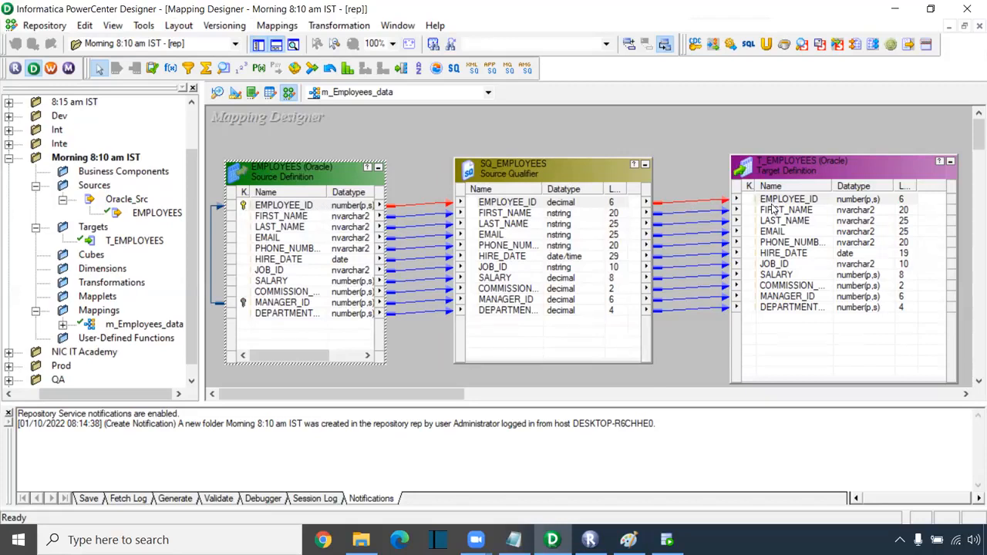
- Trace the target PHONE_NUMBER port's link path backward to the source
{"action": "right_click", "coordinate": [787, 245]}
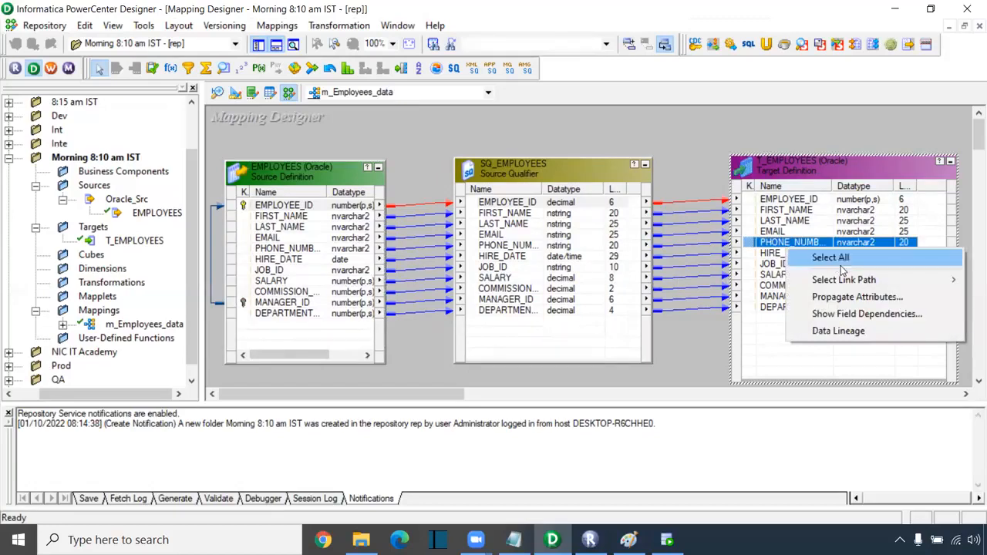
{"action": "mouse_move", "coordinate": [845, 280]}
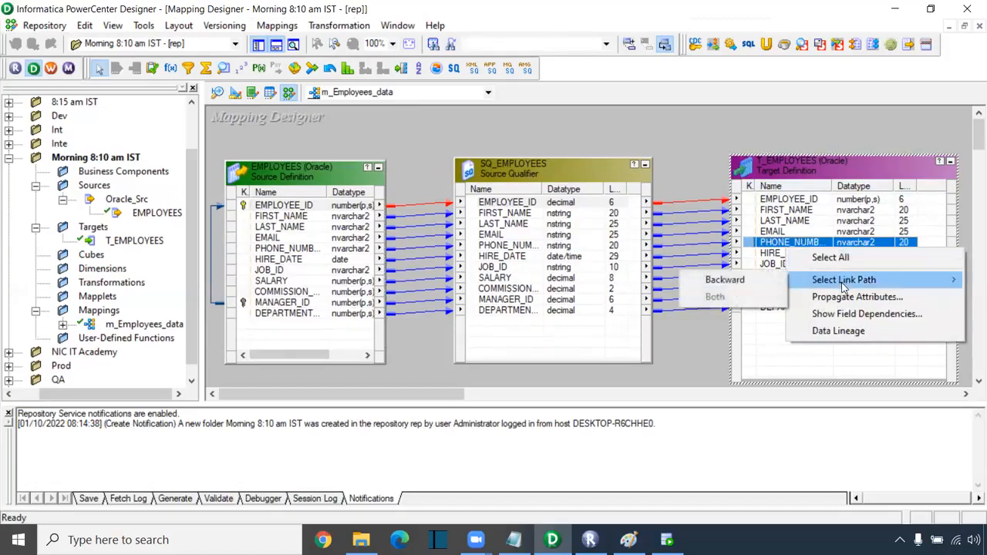
{"action": "left_click", "coordinate": [758, 284]}
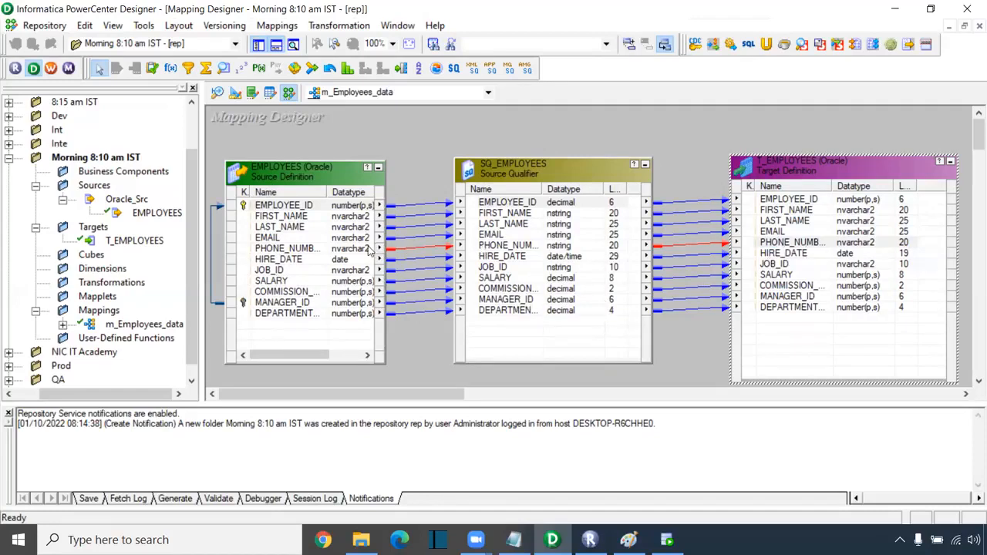
- Move SQ_EMPLOYEES and the EMPLOYEES source slightly higher
{"action": "left_click", "coordinate": [839, 241]}
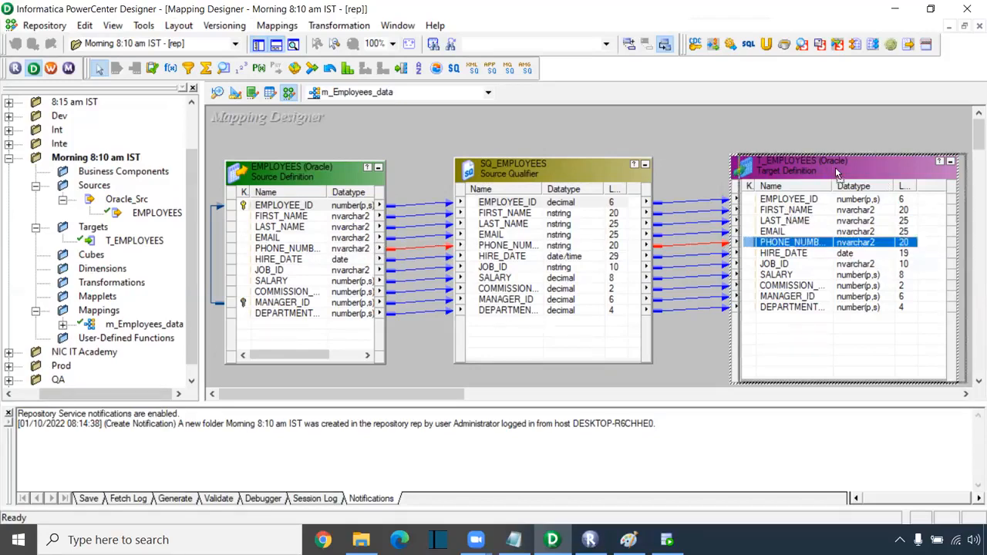
{"action": "left_click_drag", "start_coordinate": [543, 182], "coordinate": [548, 173]}
{"action": "left_click", "coordinate": [324, 181]}
{"action": "left_click_drag", "start_coordinate": [324, 181], "coordinate": [322, 171]}
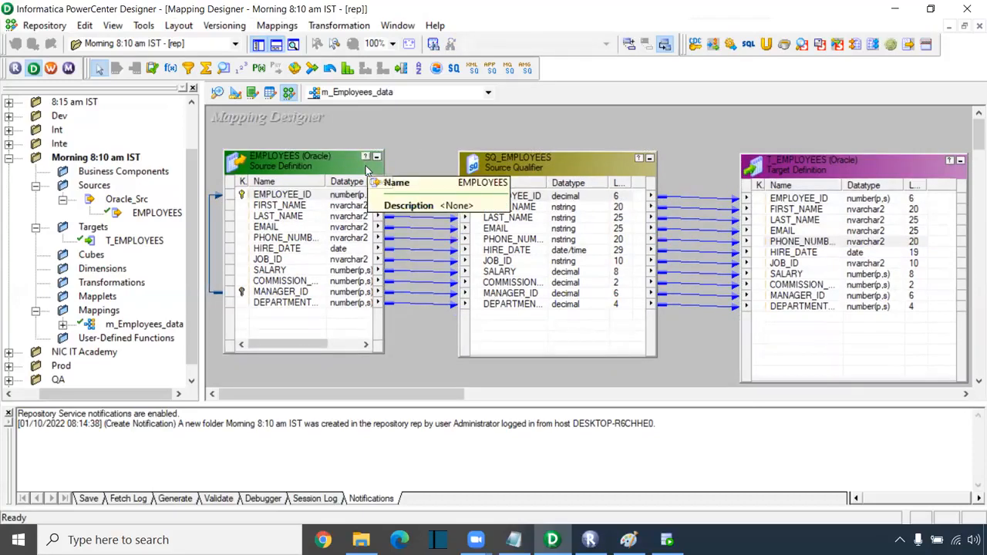
- Save with Ctrl+S and highlight the Output log lines reporting m_Employees_data as VALID
{"action": "key", "text": "ctrl+s"}
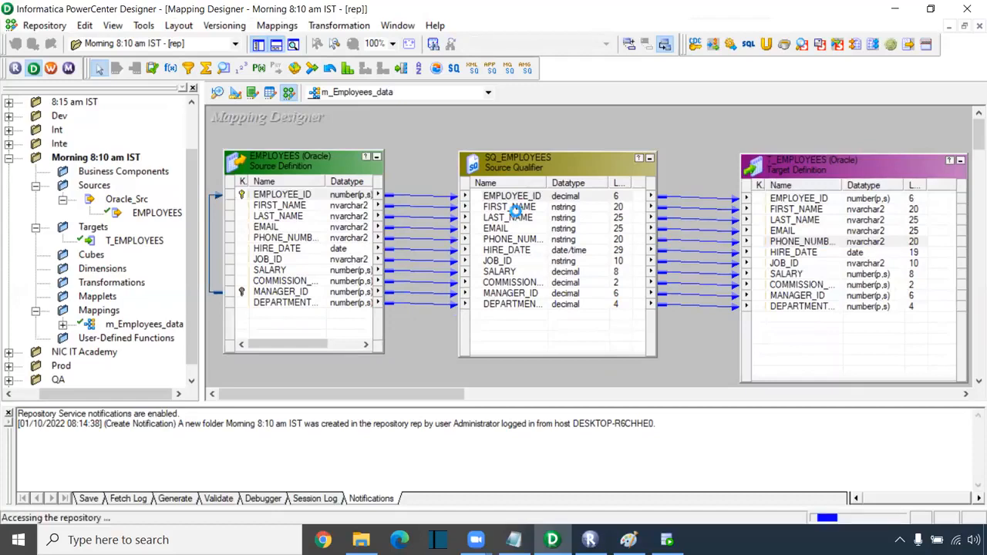
{"action": "left_click_drag", "start_coordinate": [210, 443], "coordinate": [20, 437]}
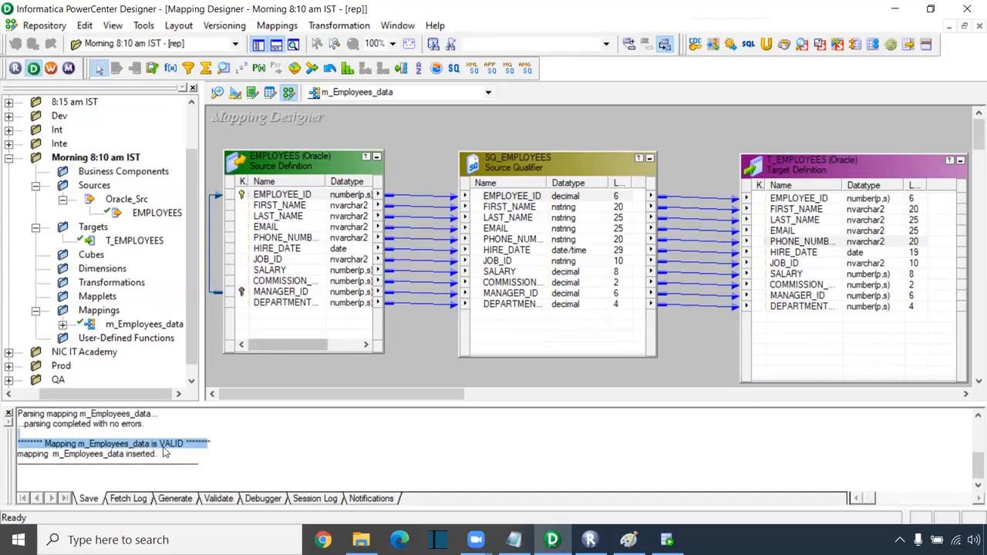
{"action": "scroll", "coordinate": [165, 454], "scroll_direction": "up", "scroll_amount": 1}
{"action": "scroll", "coordinate": [170, 459], "scroll_direction": "up", "scroll_amount": 1}
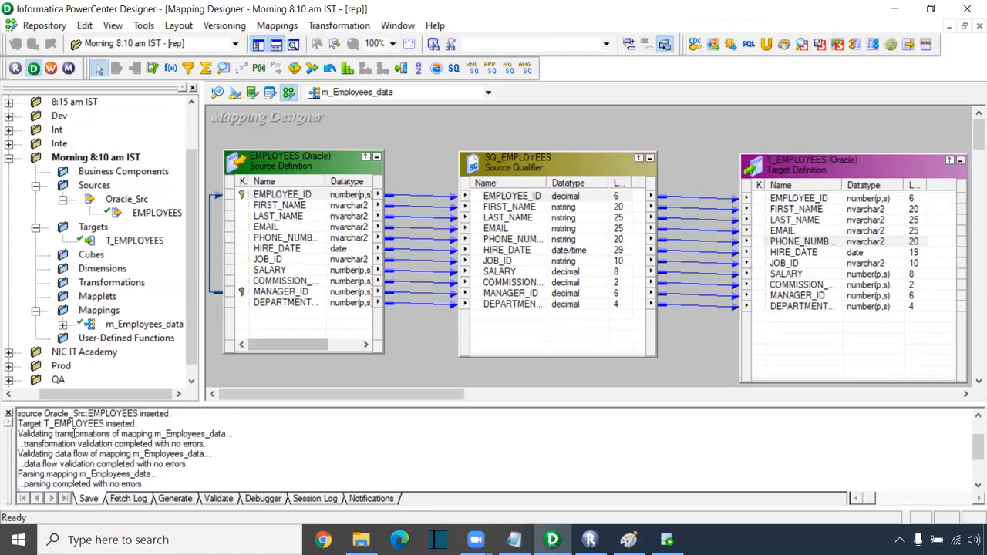
{"action": "left_click_drag", "start_coordinate": [41, 421], "coordinate": [160, 479]}
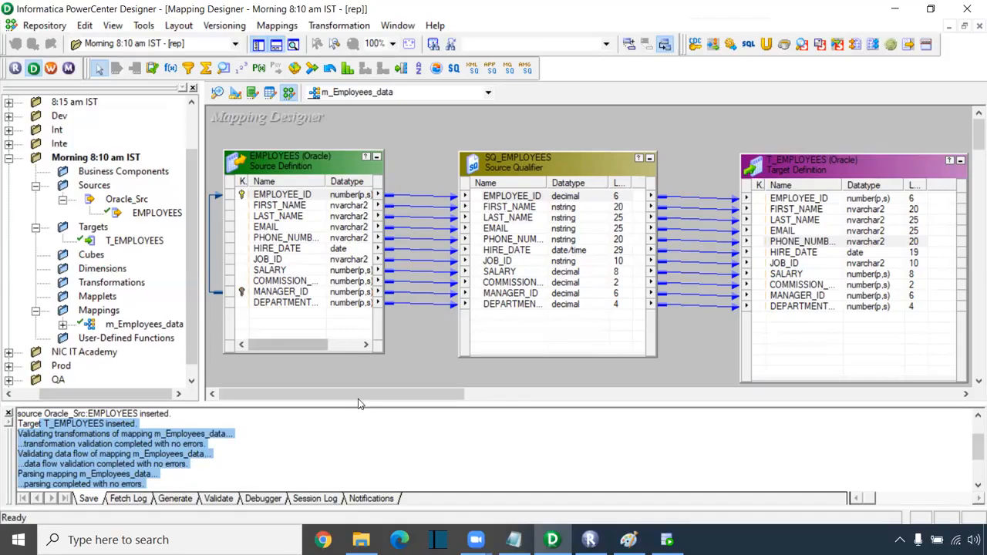
{"action": "key", "text": "ctrl+s"}
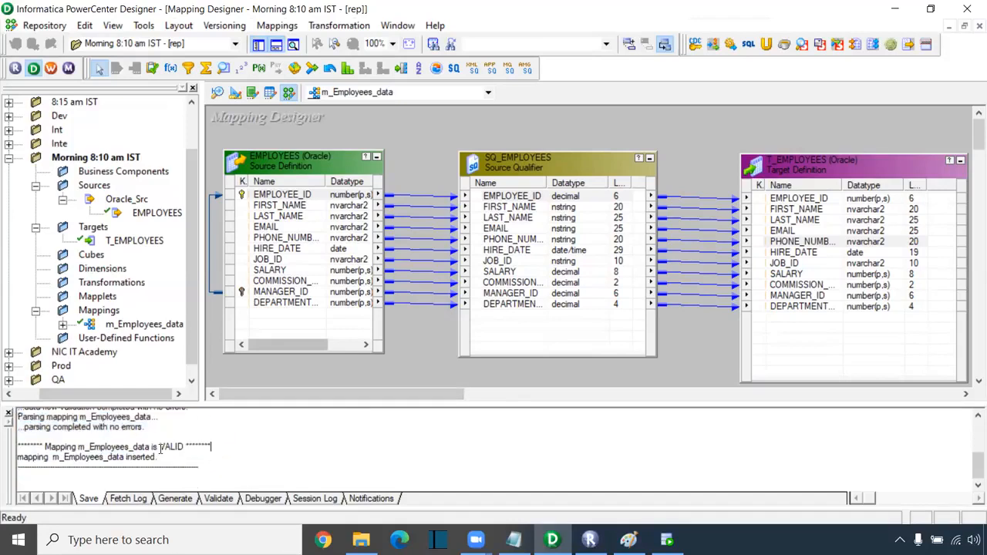
{"action": "left_click", "coordinate": [160, 451]}
- Select the first three Designer lines of the Notepad notes, then return to PowerCenter Designer
{"action": "left_click", "coordinate": [513, 540]}
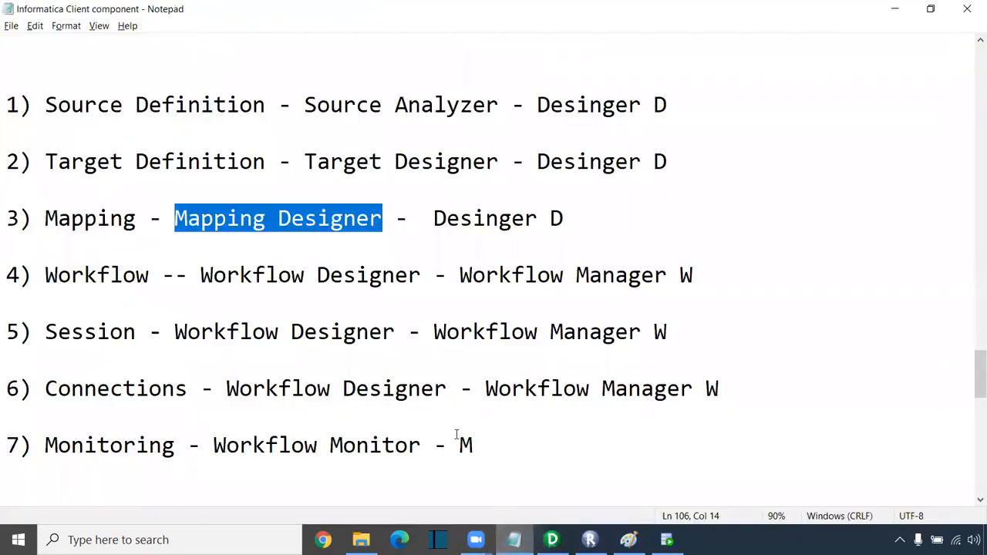
{"action": "left_click_drag", "start_coordinate": [575, 224], "coordinate": [6, 105]}
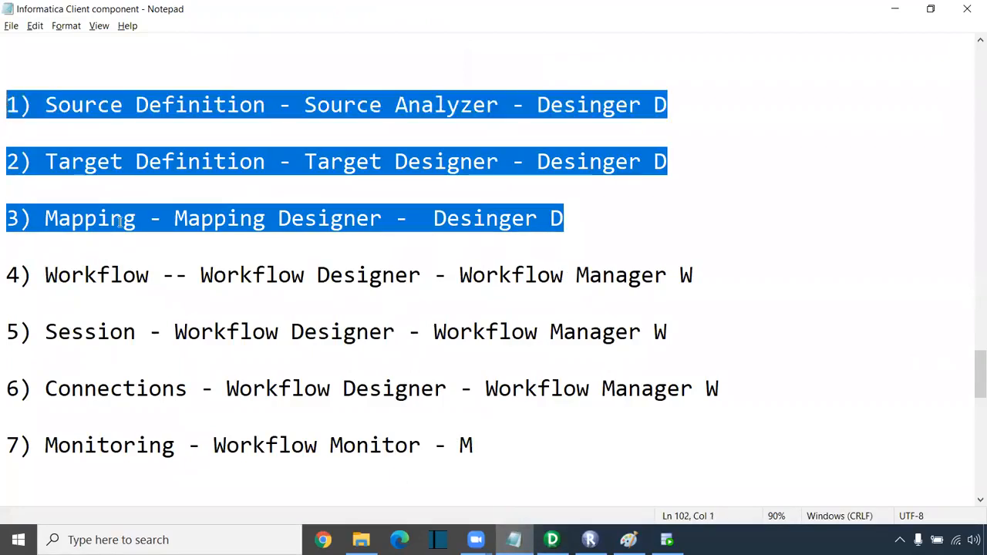
{"action": "left_click", "coordinate": [484, 40]}
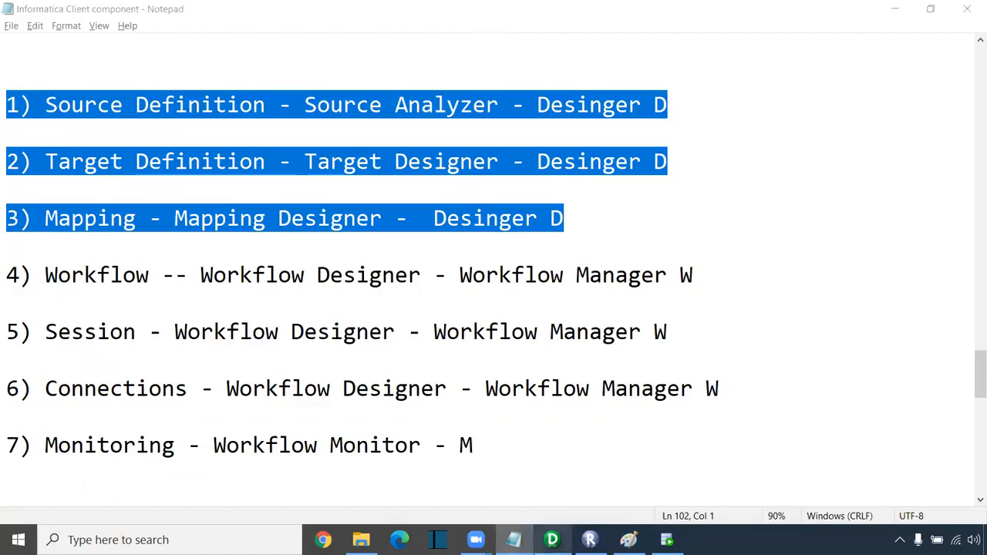
{"action": "left_click", "coordinate": [561, 539]}
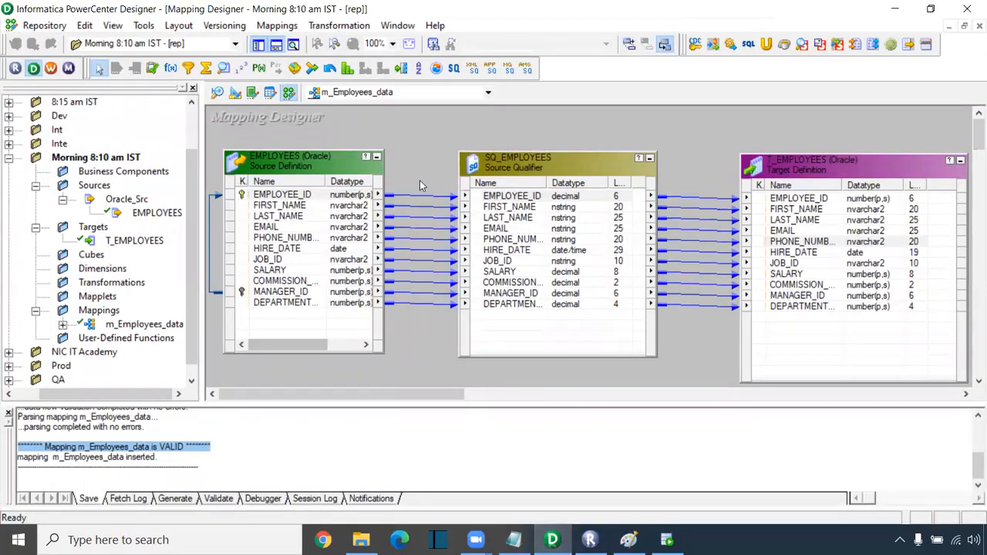
- Clear the highlighted Output log line and bring the Notepad notes forward
{"action": "left_click", "coordinate": [280, 429]}
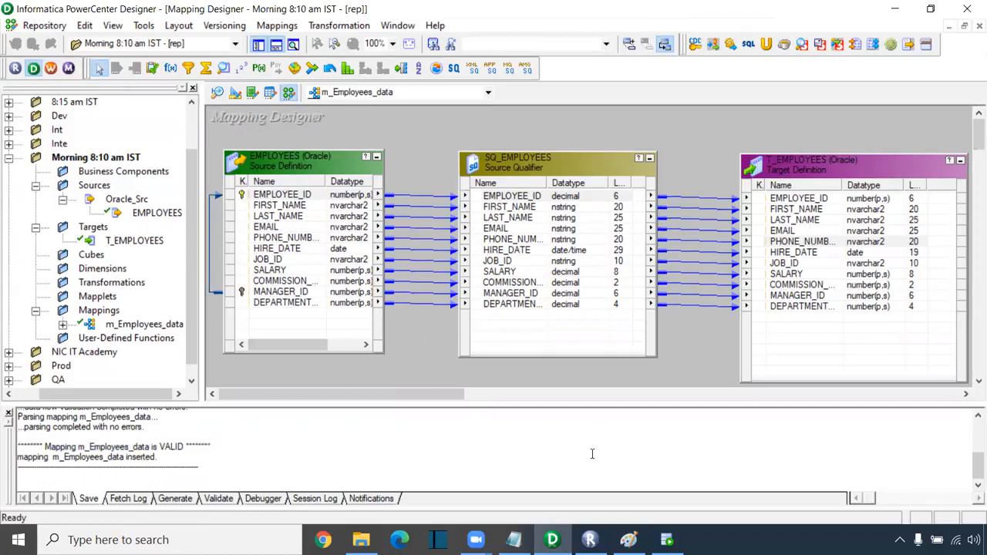
{"action": "left_click", "coordinate": [514, 540]}
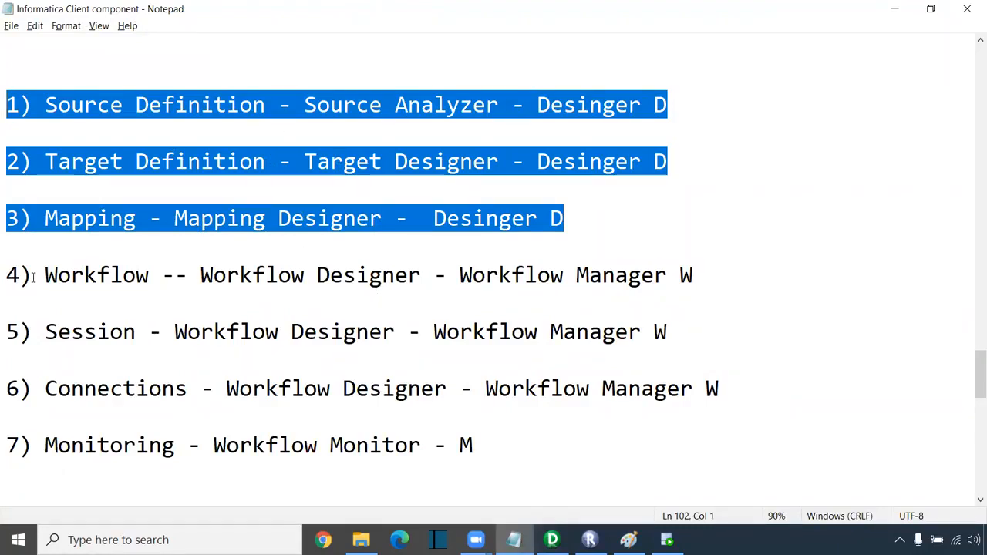
- Select notes lines 4–6 on Workflow, Session and Connections, then return to Designer
{"action": "left_click_drag", "start_coordinate": [44, 278], "coordinate": [645, 278]}
{"action": "left_click_drag", "start_coordinate": [741, 400], "coordinate": [16, 275]}
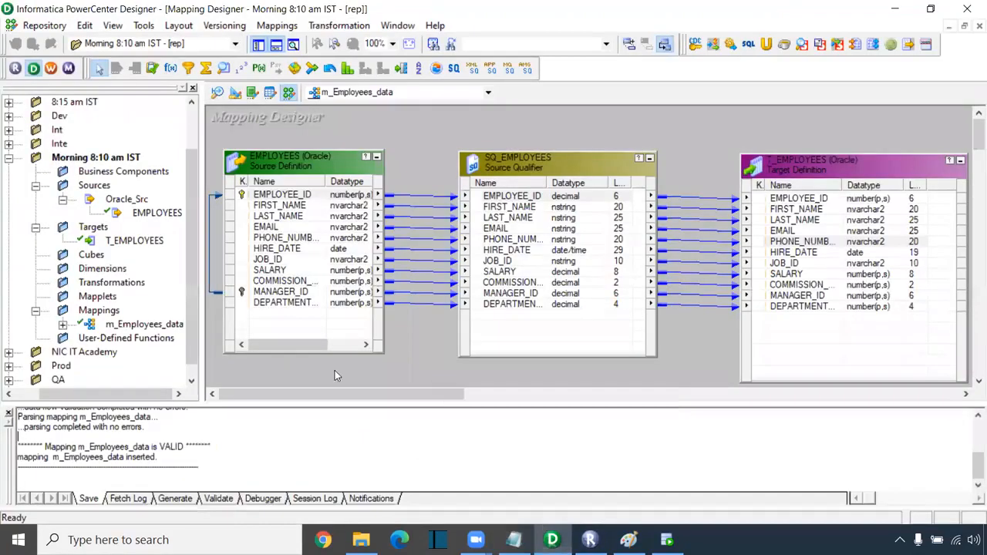
{"action": "left_click", "coordinate": [554, 463]}
- Launch Workflow Manager, dismiss the tips, collapse the 8:15 am IST folder and show Workflow Designer
{"action": "left_click", "coordinate": [51, 69]}
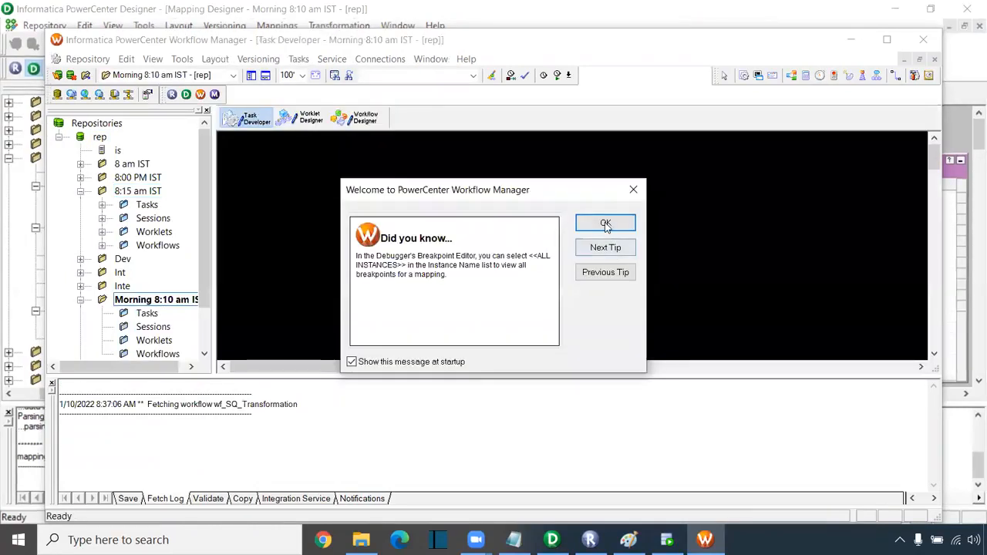
{"action": "left_click", "coordinate": [604, 223]}
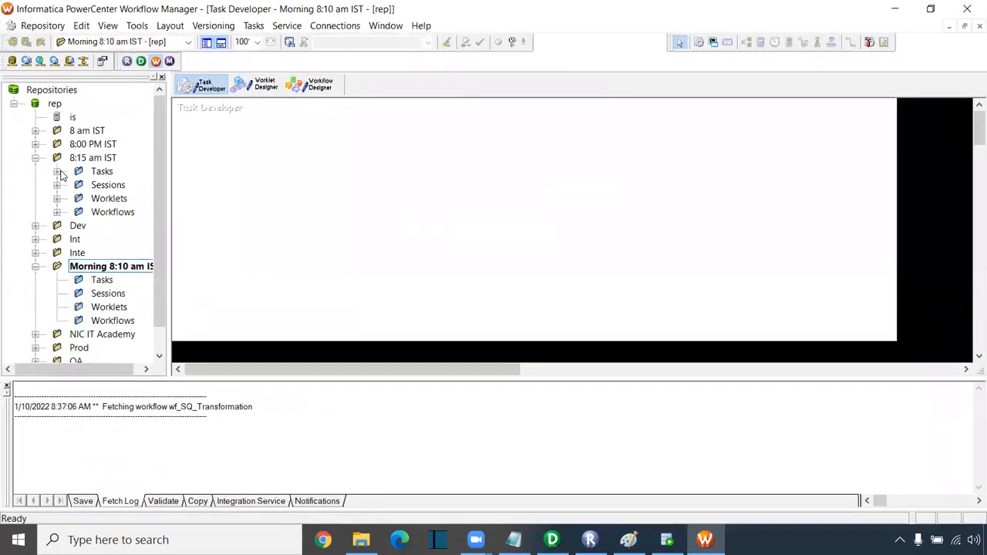
{"action": "left_click", "coordinate": [35, 158]}
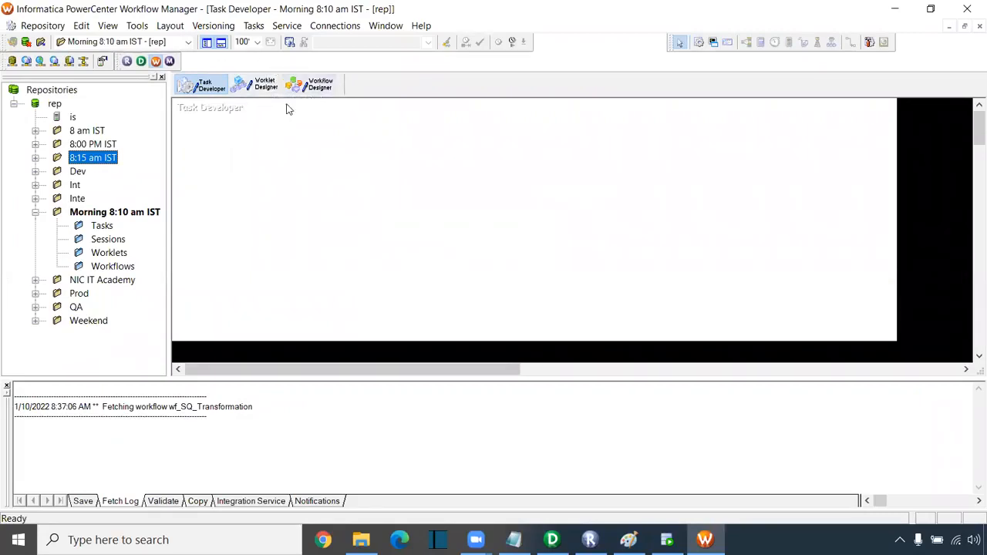
{"action": "left_click", "coordinate": [313, 86]}
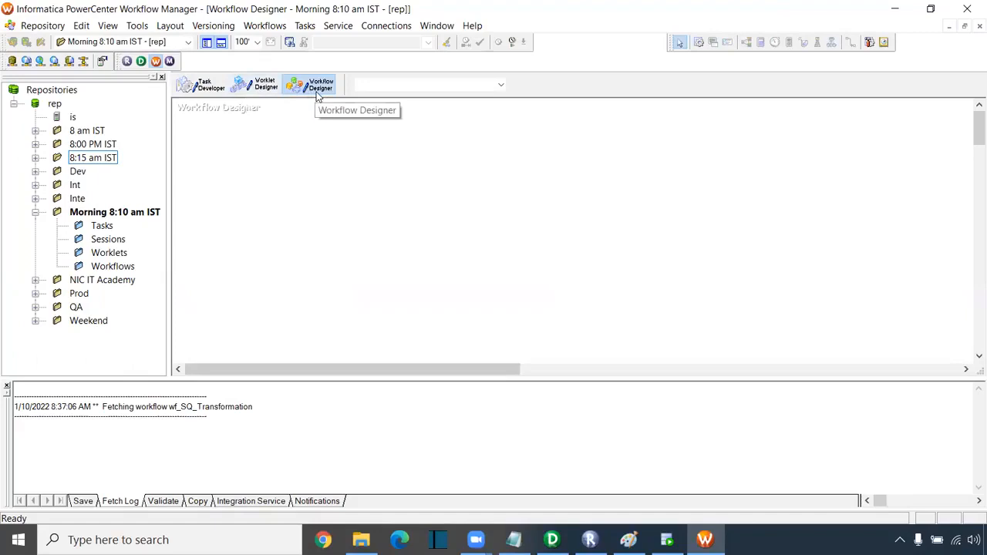
- Create a new workflow named wf_Employees_data
{"action": "left_click", "coordinate": [270, 28]}
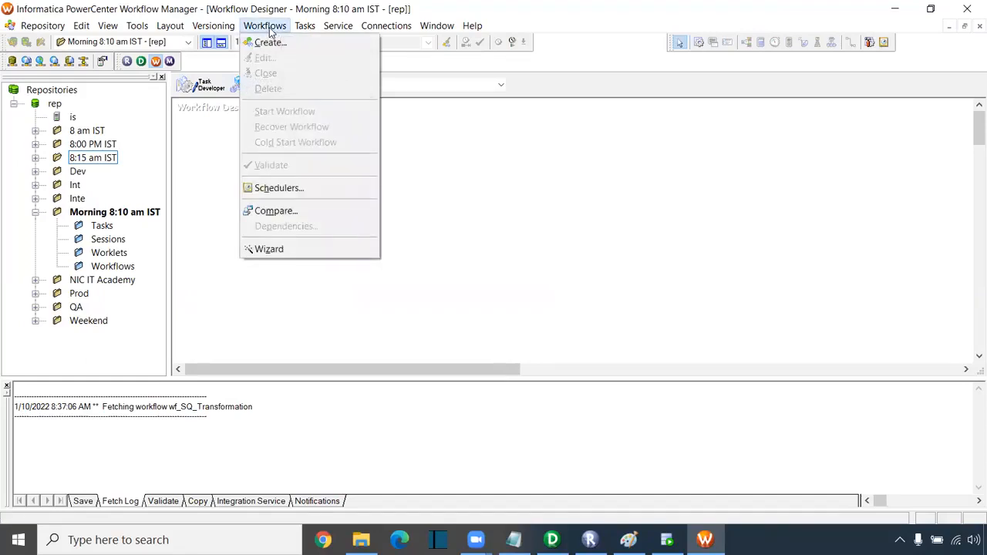
{"action": "left_click", "coordinate": [398, 125]}
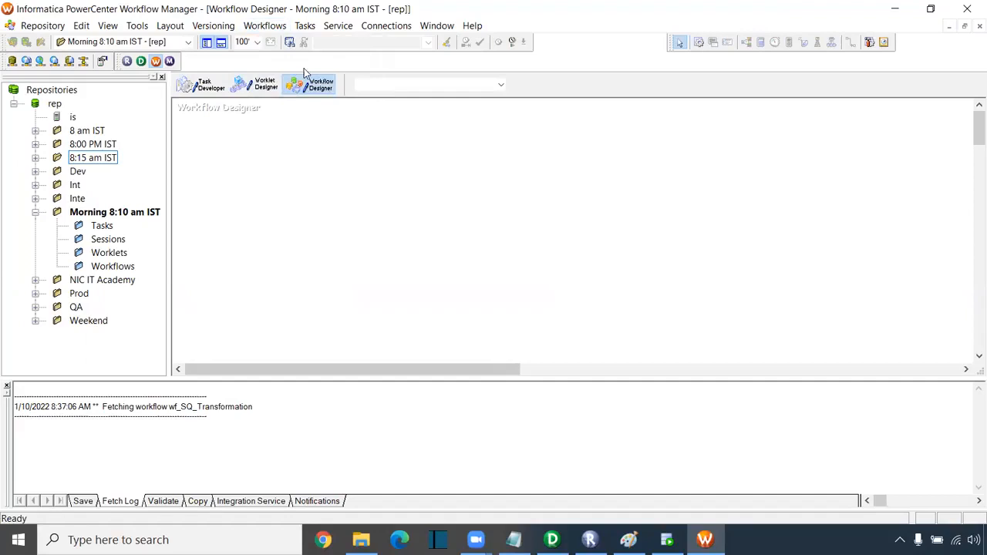
{"action": "left_click", "coordinate": [278, 31]}
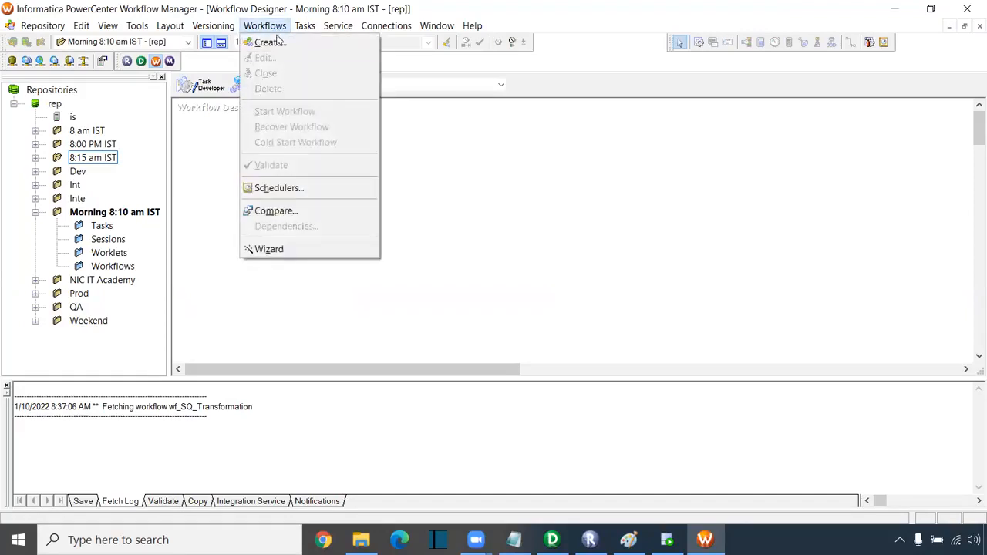
{"action": "left_click", "coordinate": [276, 42]}
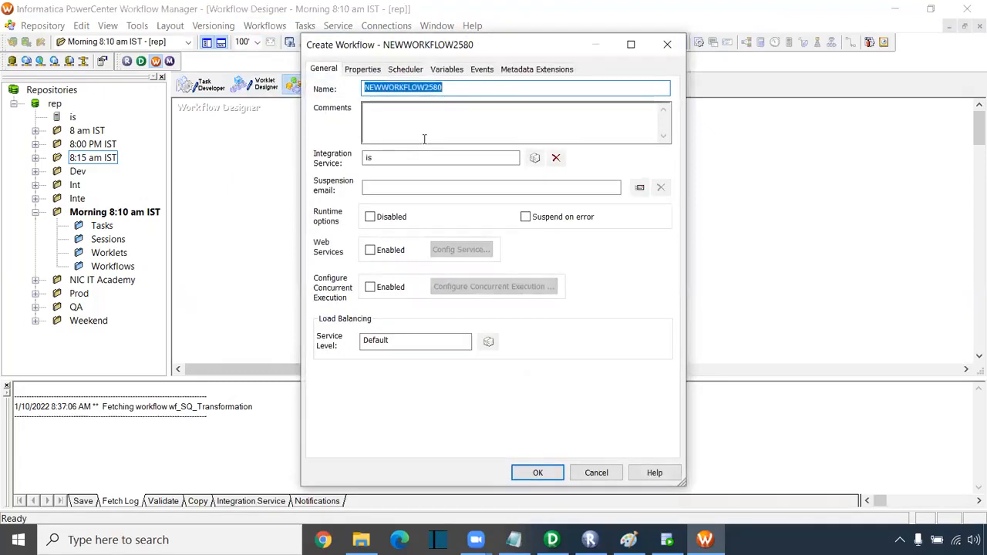
{"action": "type", "text": "wf_Employees_data"}
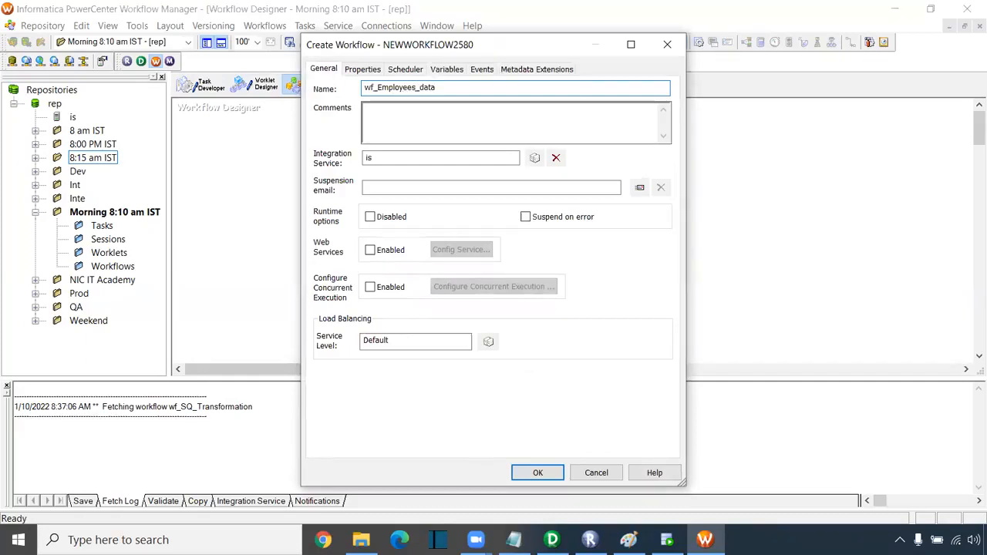
{"action": "key", "text": "Return"}
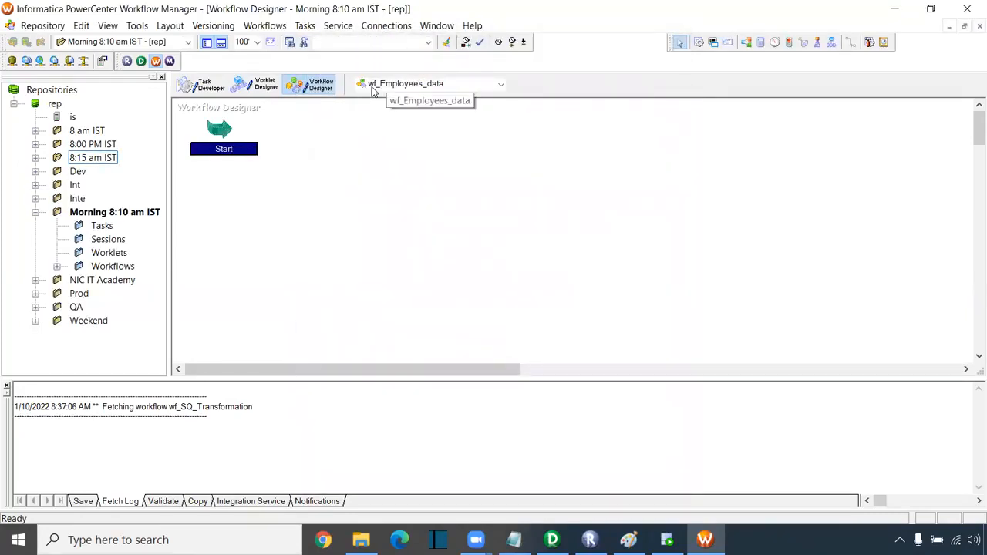
- Check the mapping name in Designer, then move the Start task down and right
{"action": "left_click", "coordinate": [552, 540]}
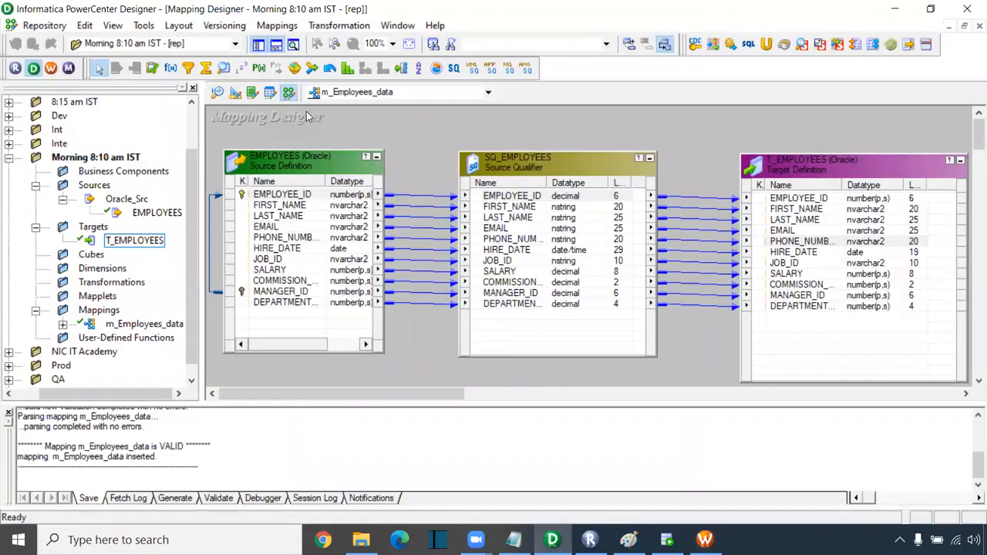
{"action": "left_click", "coordinate": [705, 540]}
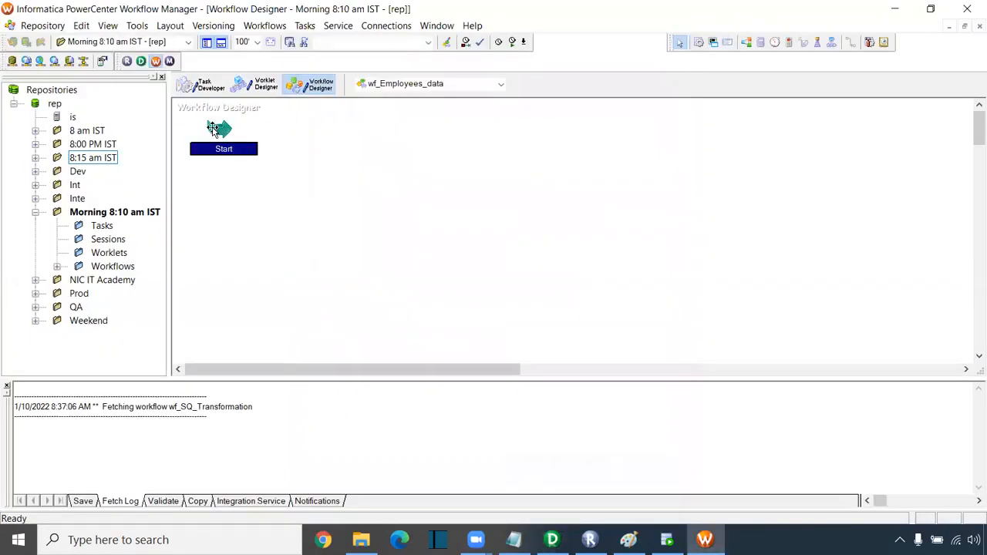
{"action": "left_click_drag", "start_coordinate": [221, 129], "coordinate": [266, 176]}
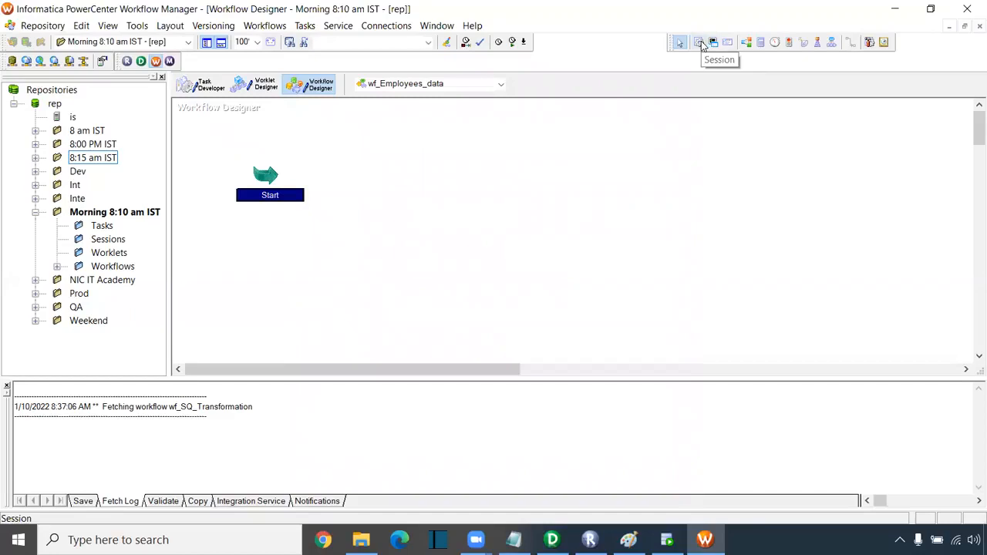
- Try creating a session task through the Tasks menu, then cancel it
{"action": "left_click", "coordinate": [305, 26]}
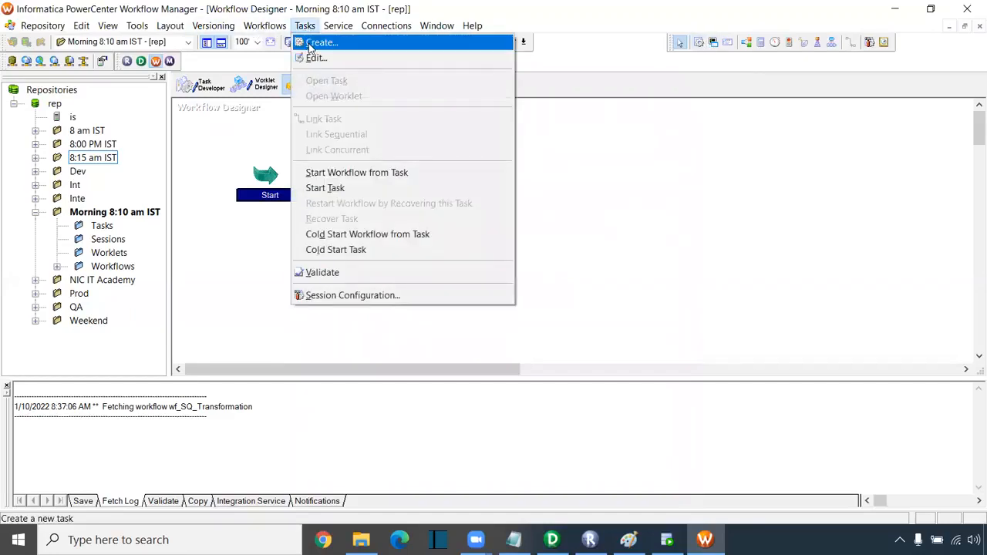
{"action": "left_click", "coordinate": [310, 44]}
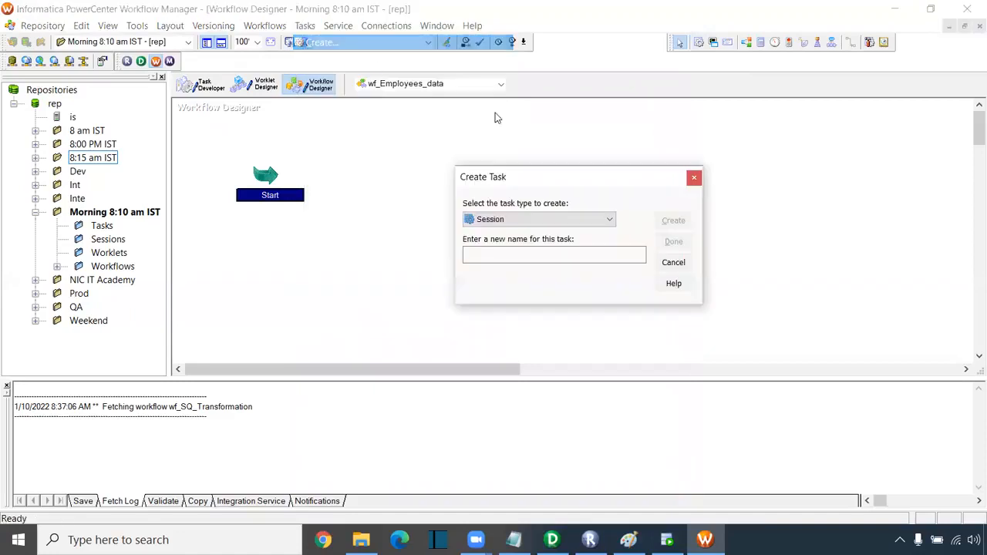
{"action": "left_click", "coordinate": [492, 258]}
{"action": "left_click", "coordinate": [492, 259]}
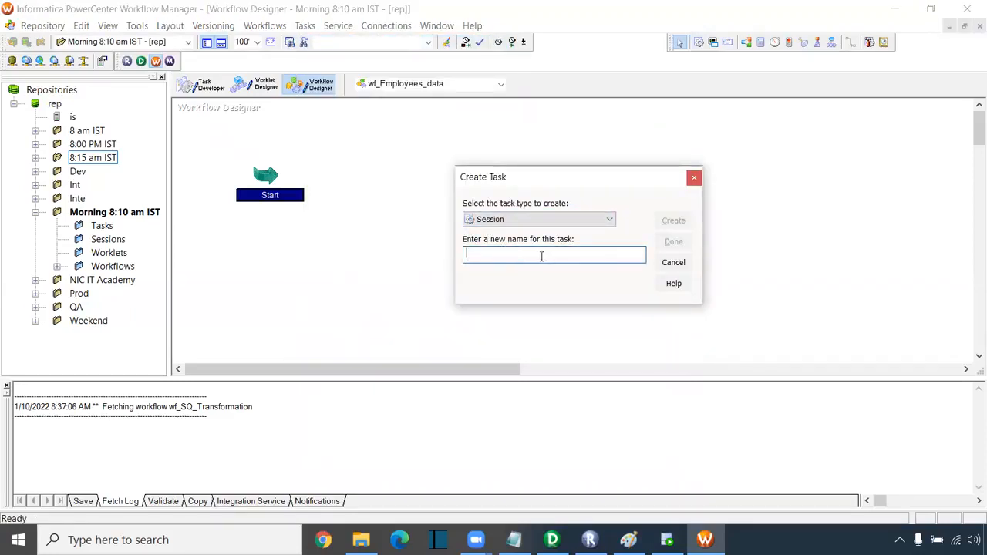
{"action": "left_click", "coordinate": [678, 264]}
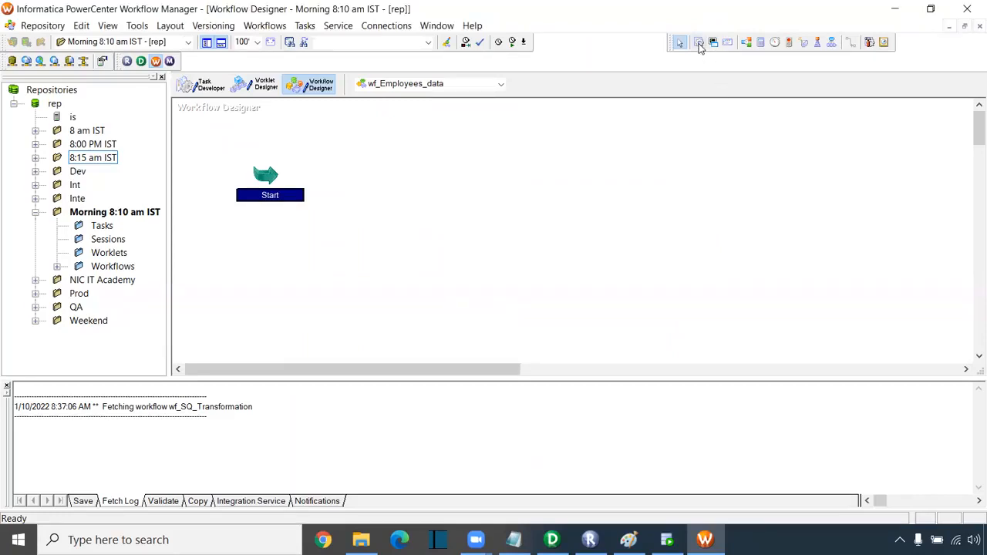
- Place a session using mapping m_Employees_data and link the Start task to it
{"action": "left_click", "coordinate": [700, 44]}
{"action": "left_click", "coordinate": [409, 180]}
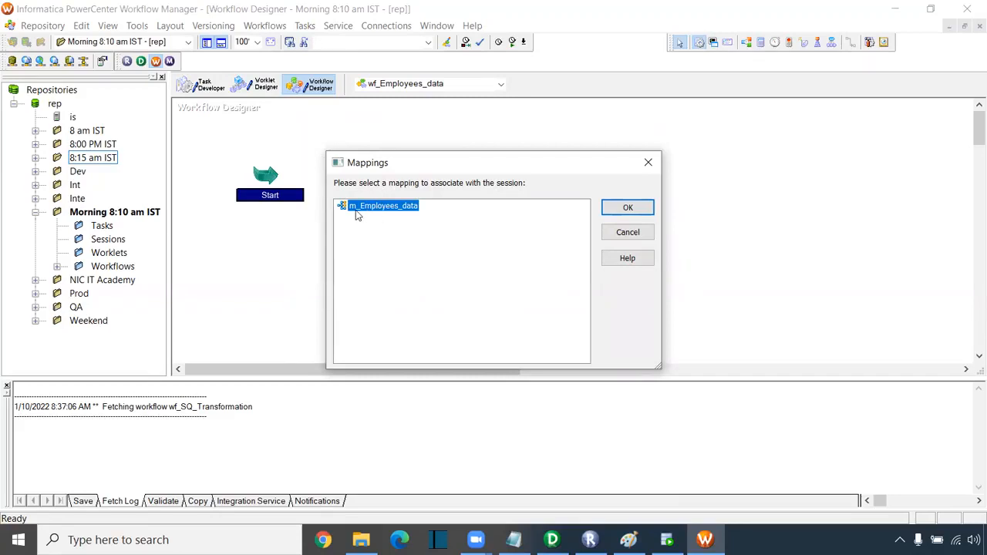
{"action": "left_click", "coordinate": [614, 212]}
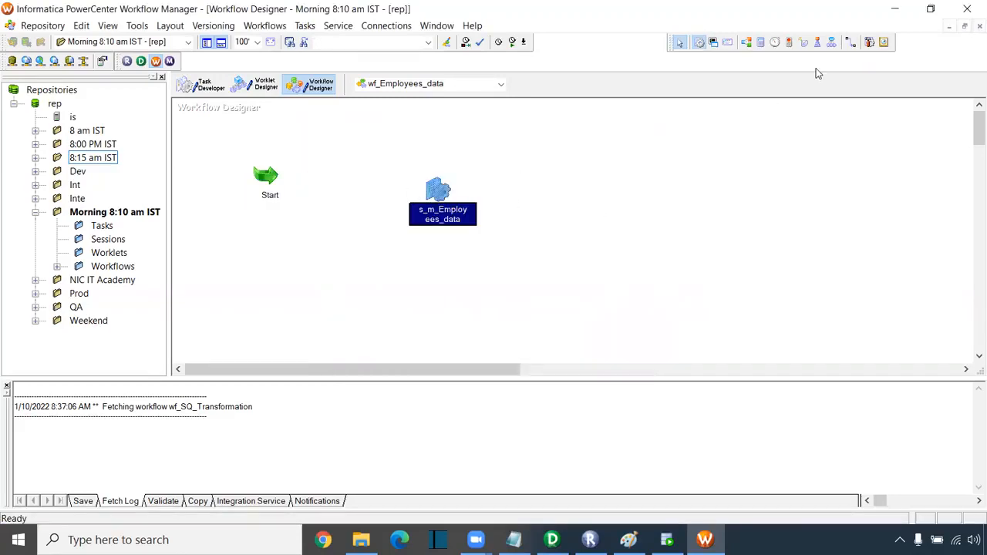
{"action": "left_click", "coordinate": [852, 42]}
{"action": "left_click_drag", "start_coordinate": [268, 173], "coordinate": [438, 195]}
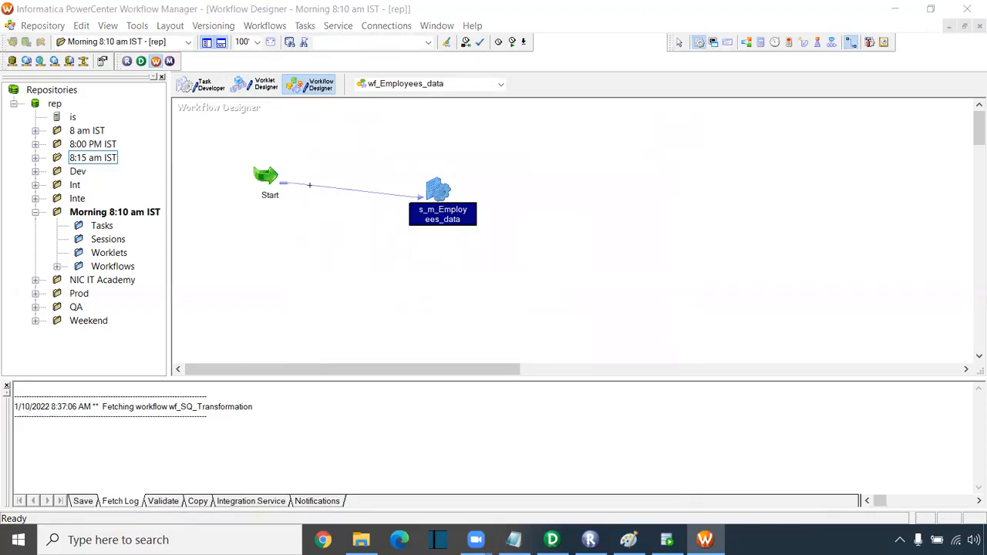
- In the session's Mapping tab, confirm SQ_EMPLOYEES uses Oracle_Src, then select target T_EMPLOYEES
{"action": "double_click", "coordinate": [438, 189]}
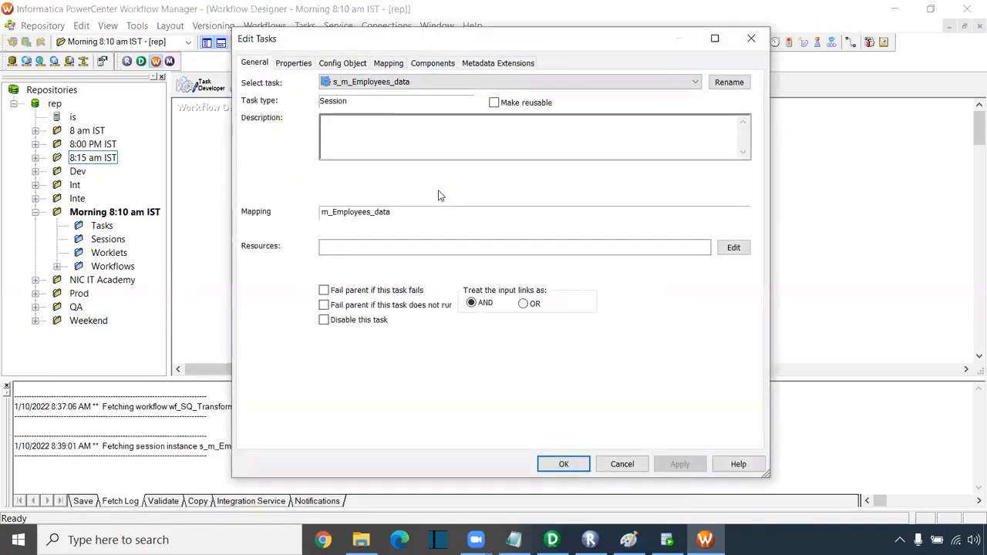
{"action": "left_click", "coordinate": [389, 62]}
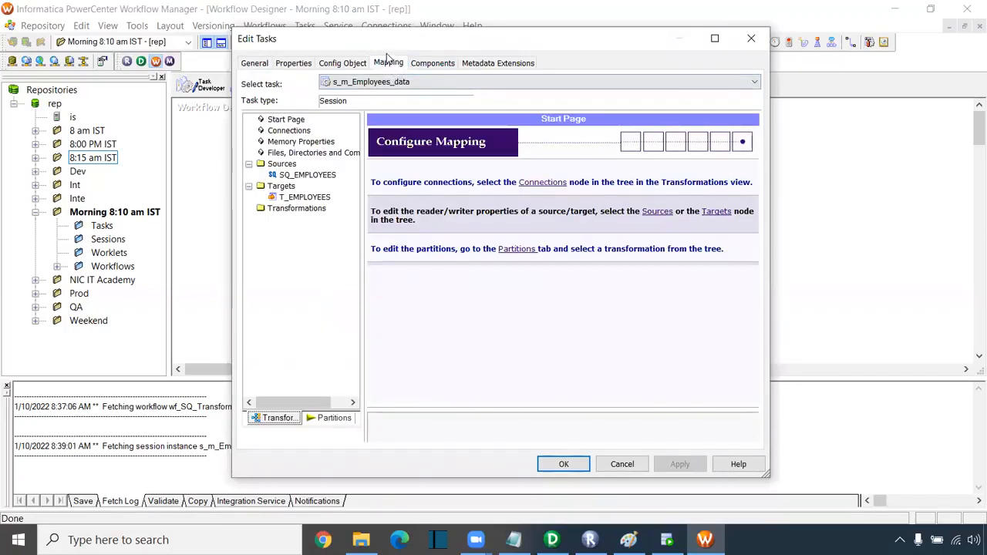
{"action": "left_click", "coordinate": [304, 176]}
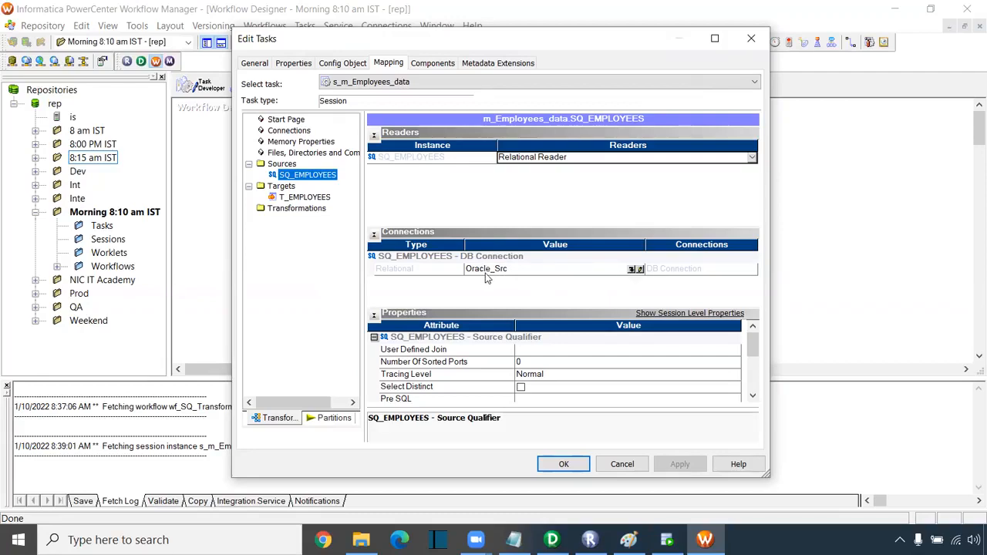
{"action": "left_click", "coordinate": [640, 275]}
{"action": "left_click", "coordinate": [640, 270]}
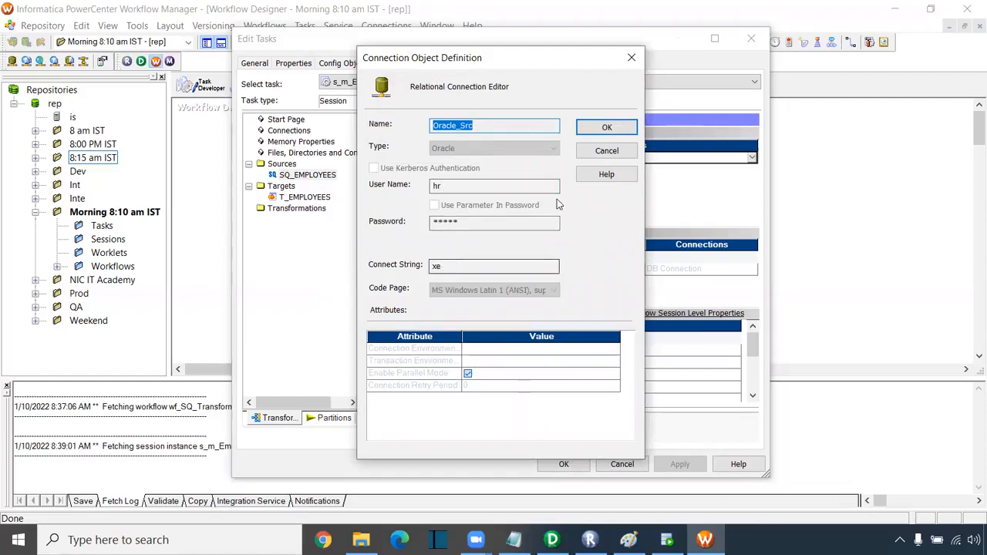
{"action": "left_click", "coordinate": [607, 129]}
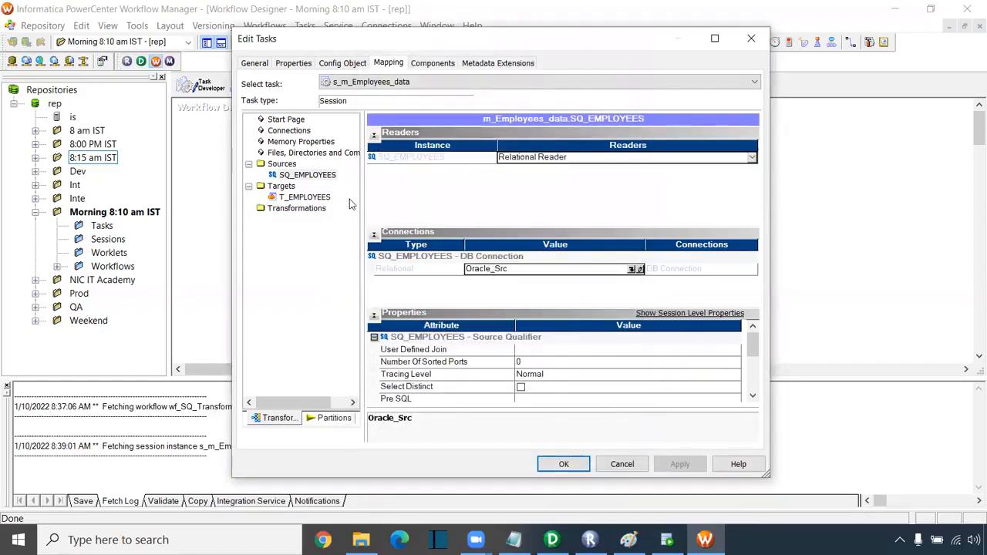
{"action": "left_click", "coordinate": [312, 198]}
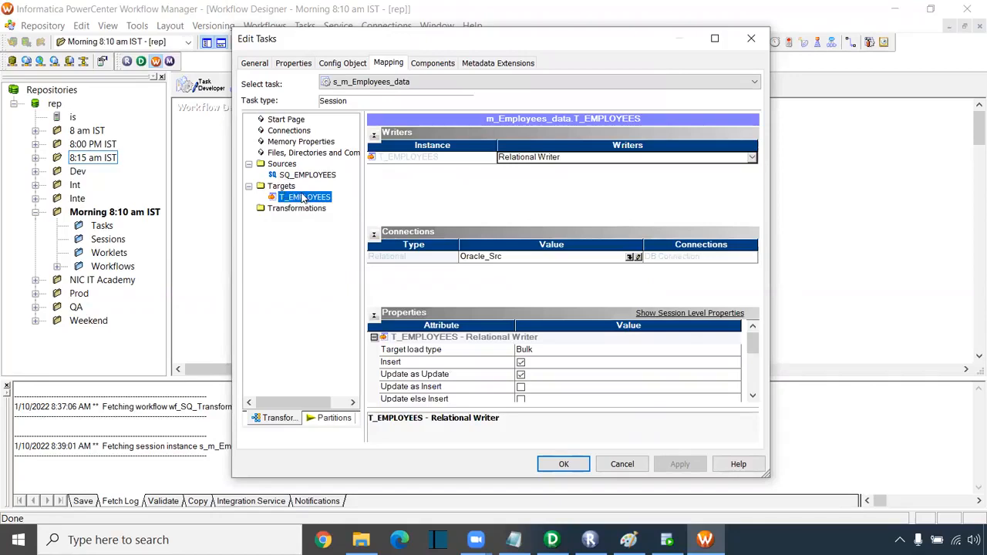
- Set the T_EMPLOYEES target connection to Oracle_Tgt
{"action": "left_click", "coordinate": [629, 258]}
{"action": "left_click", "coordinate": [631, 258]}
{"action": "left_click", "coordinate": [461, 266]}
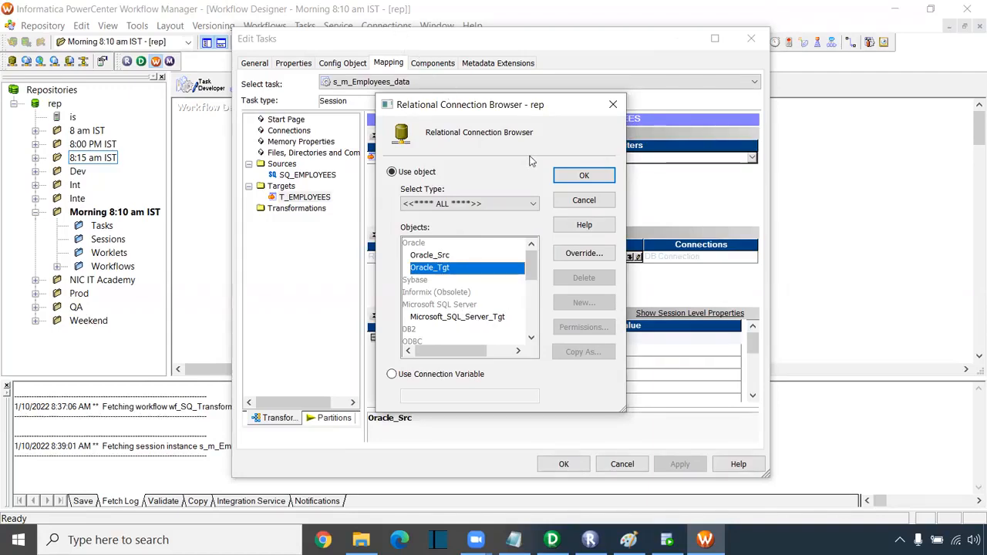
{"action": "left_click", "coordinate": [583, 176]}
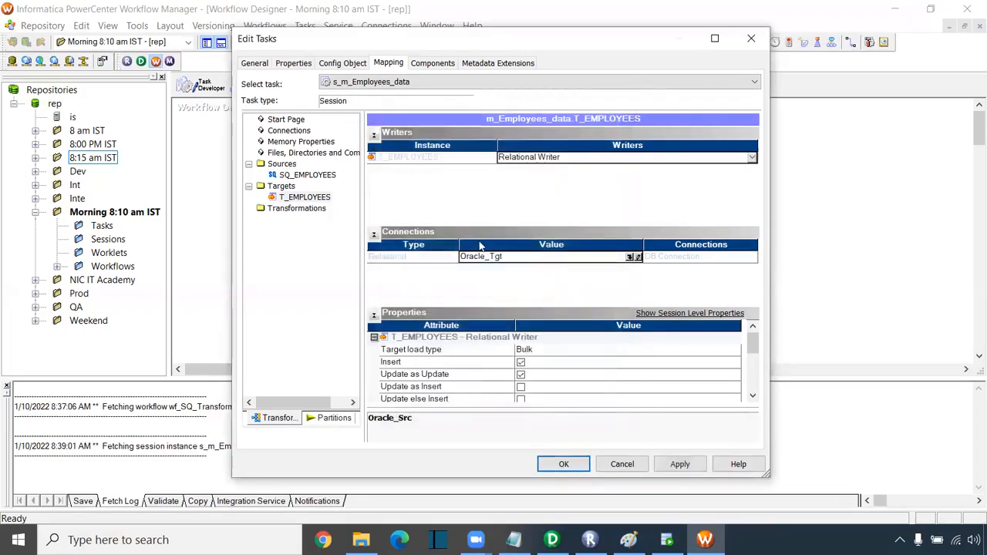
- Turn on the Truncate target table option for T_EMPLOYEES
{"action": "left_click_drag", "start_coordinate": [466, 44], "coordinate": [467, 81]}
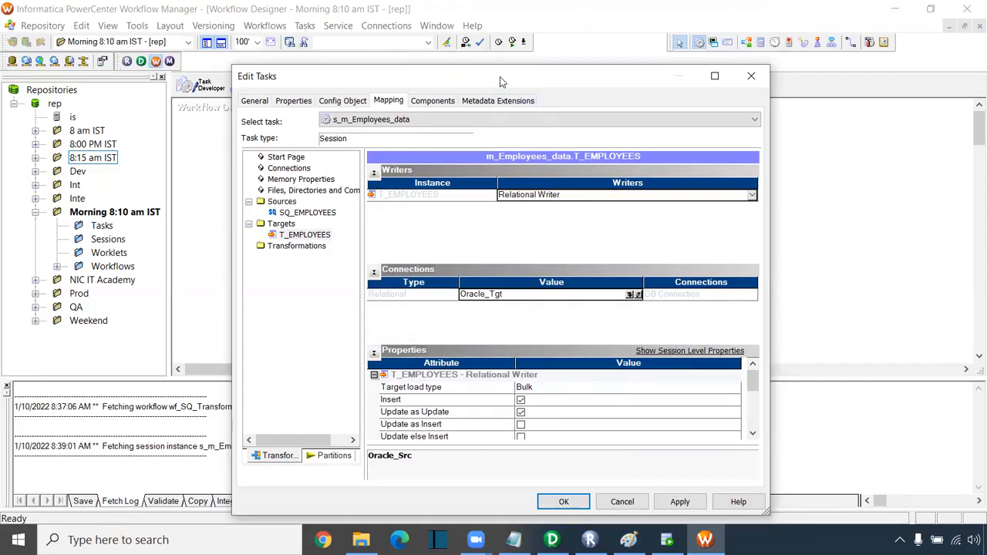
{"action": "left_click_drag", "start_coordinate": [500, 76], "coordinate": [501, 45]}
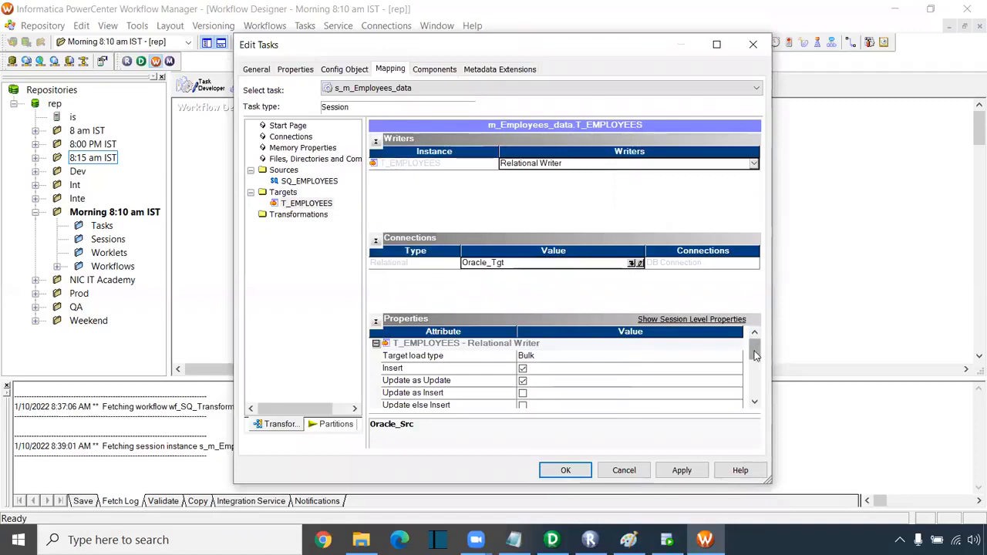
{"action": "scroll", "coordinate": [754, 407], "scroll_direction": "down", "scroll_amount": 5}
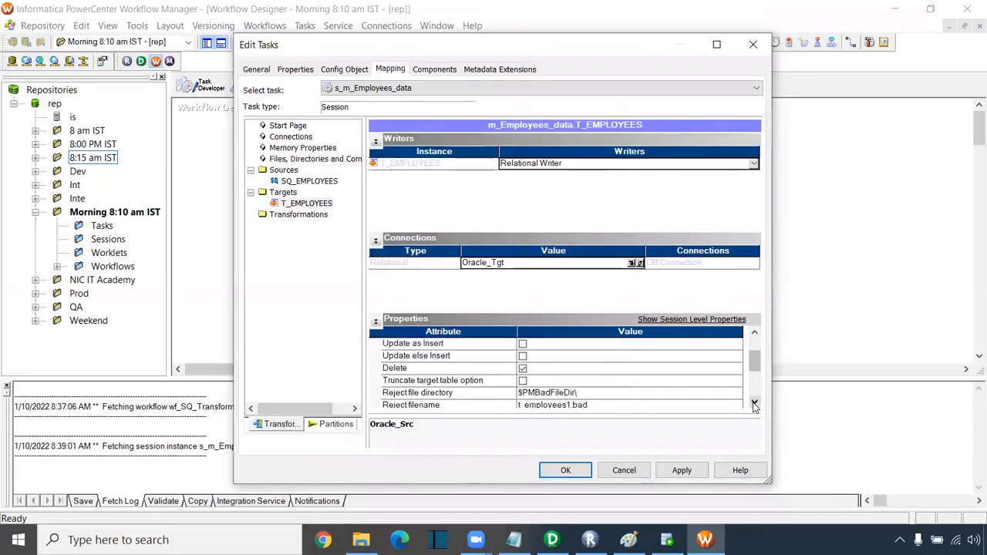
{"action": "left_click", "coordinate": [421, 369]}
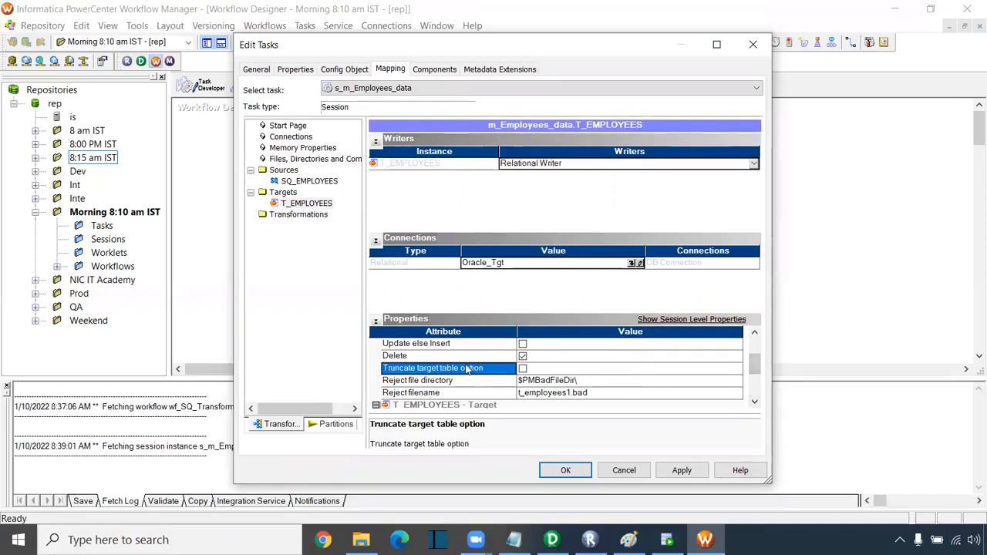
{"action": "left_click", "coordinate": [523, 368]}
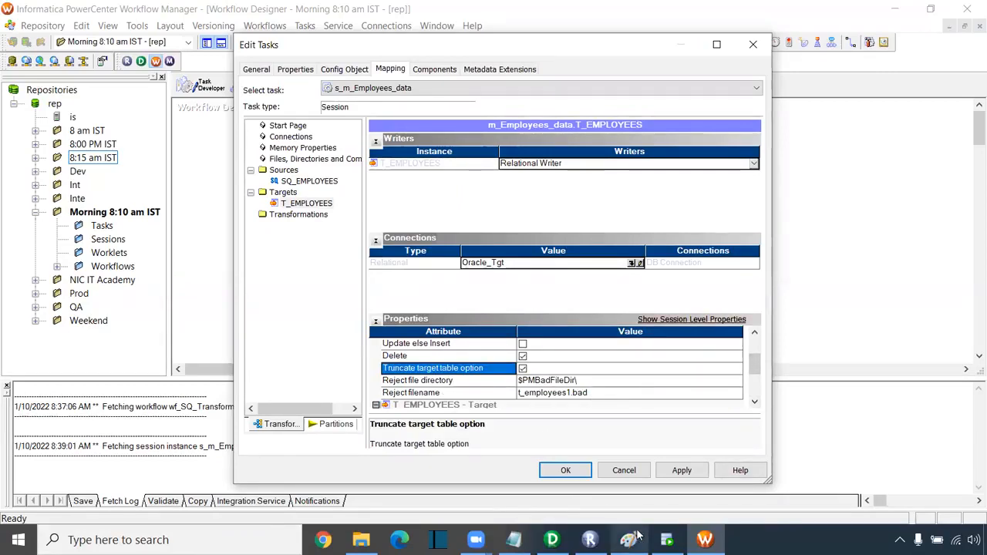
{"action": "mouse_move", "coordinate": [666, 540]}
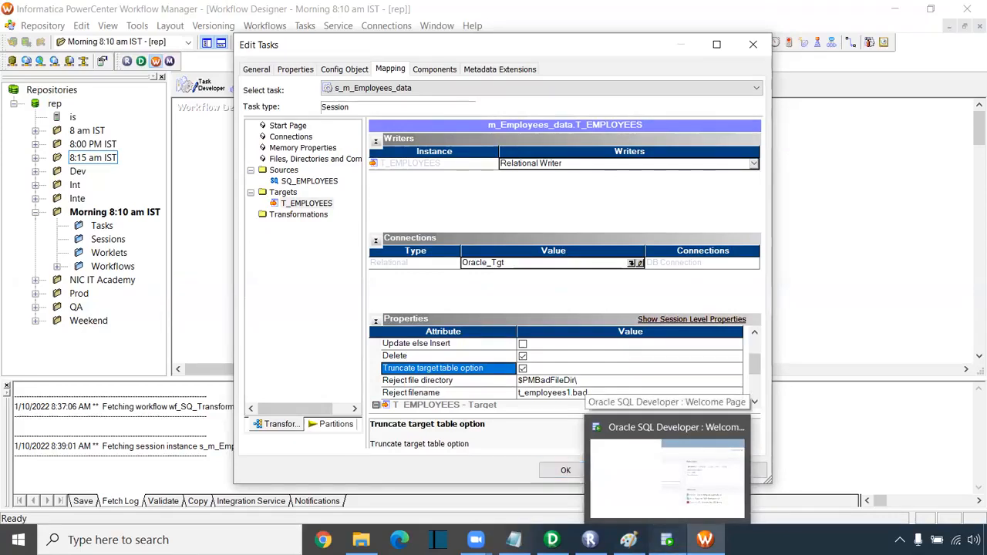
{"action": "left_click", "coordinate": [666, 472]}
- Maximize SQL Developer, log in to HR and CORE with their passwords, and close the Welcome Page
{"action": "left_click", "coordinate": [476, 133]}
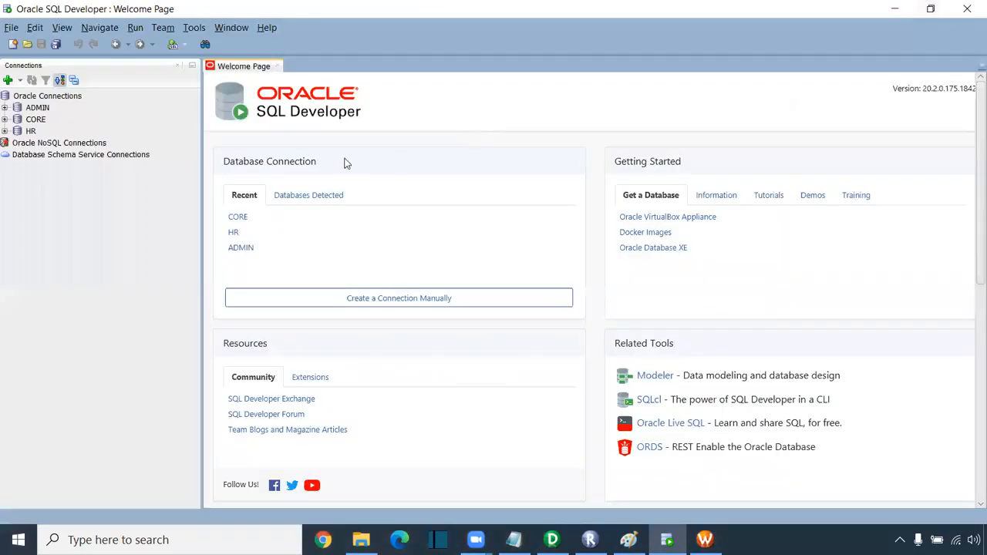
{"action": "left_click", "coordinate": [6, 132]}
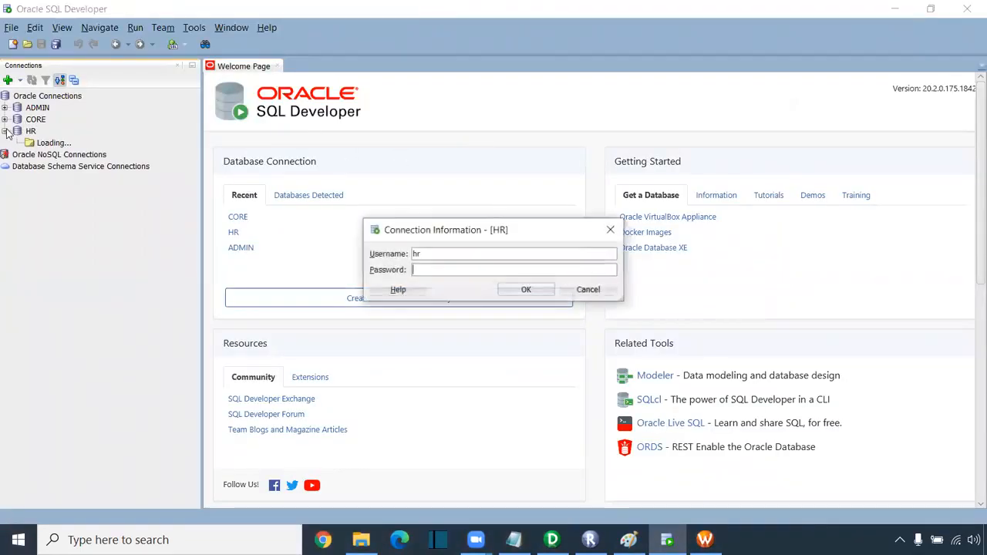
{"action": "type", "text": "hr"}
{"action": "key", "text": "Return"}
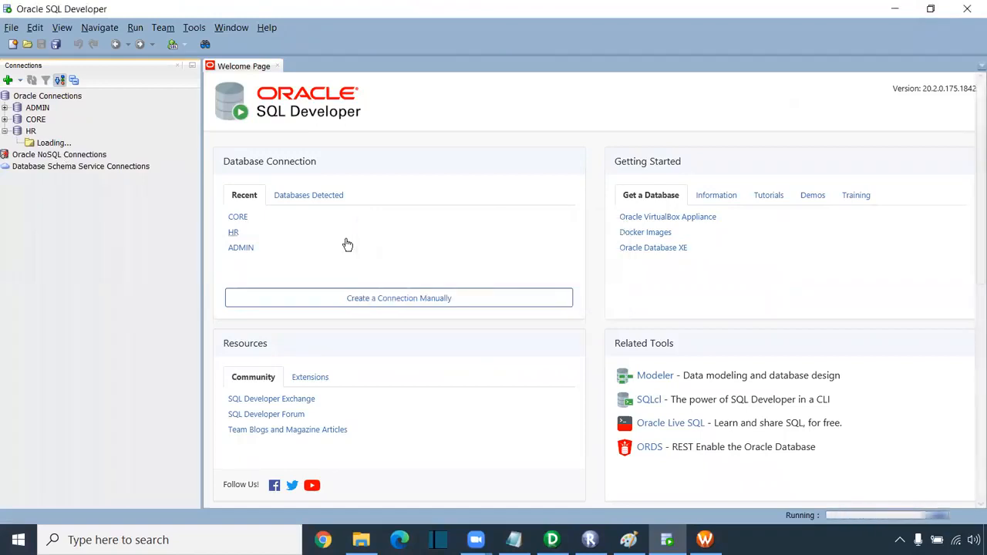
{"action": "left_click", "coordinate": [5, 119]}
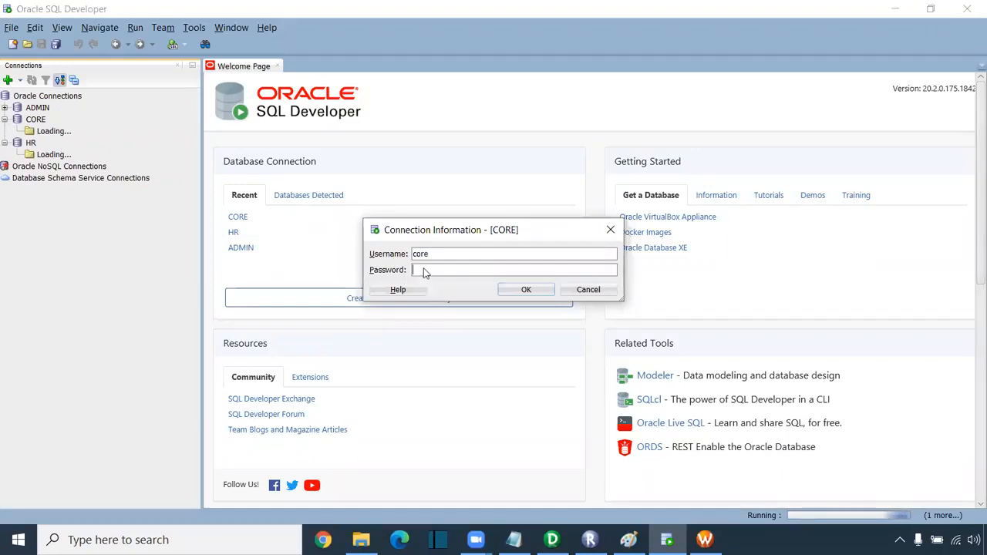
{"action": "type", "text": "•••"}
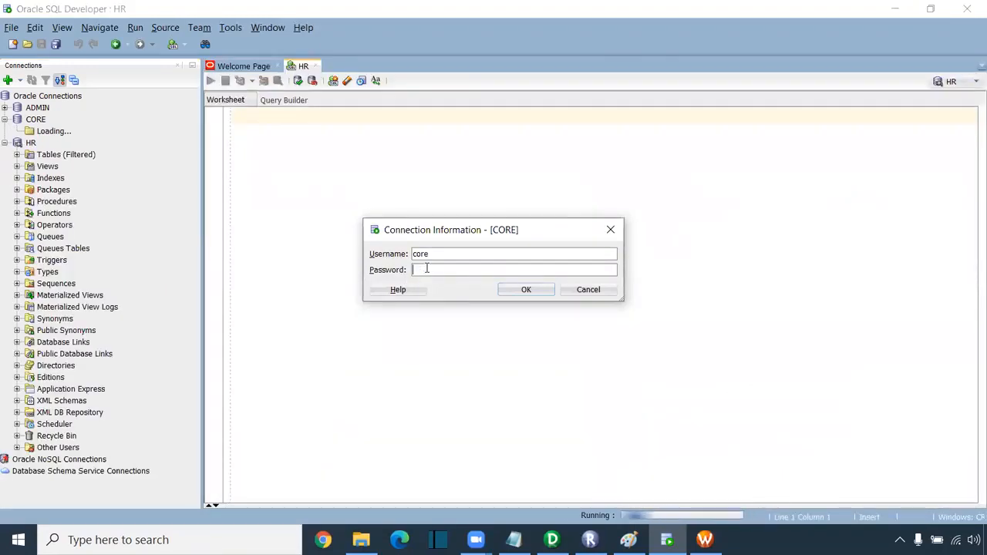
{"action": "type", "text": "•"}
{"action": "key", "text": "Return"}
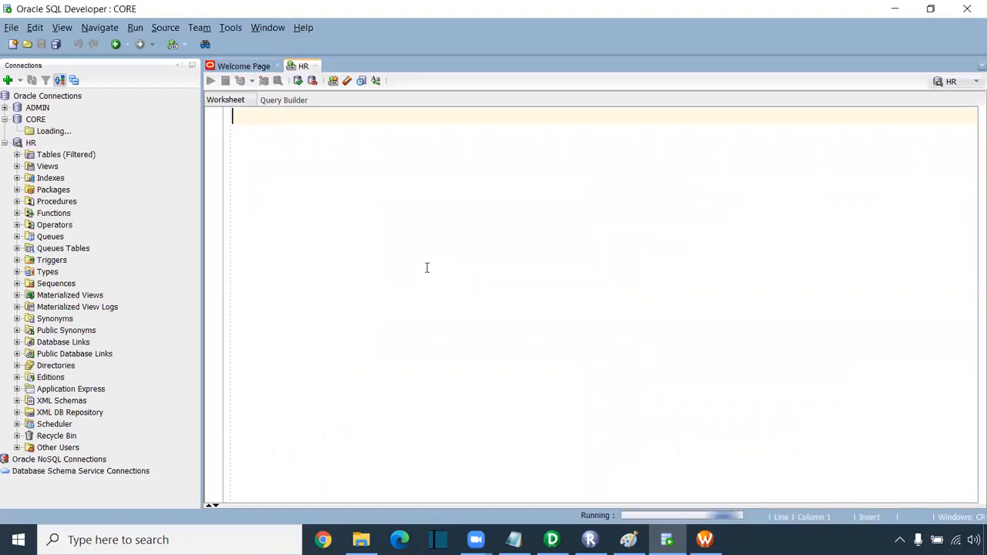
{"action": "left_click", "coordinate": [277, 67]}
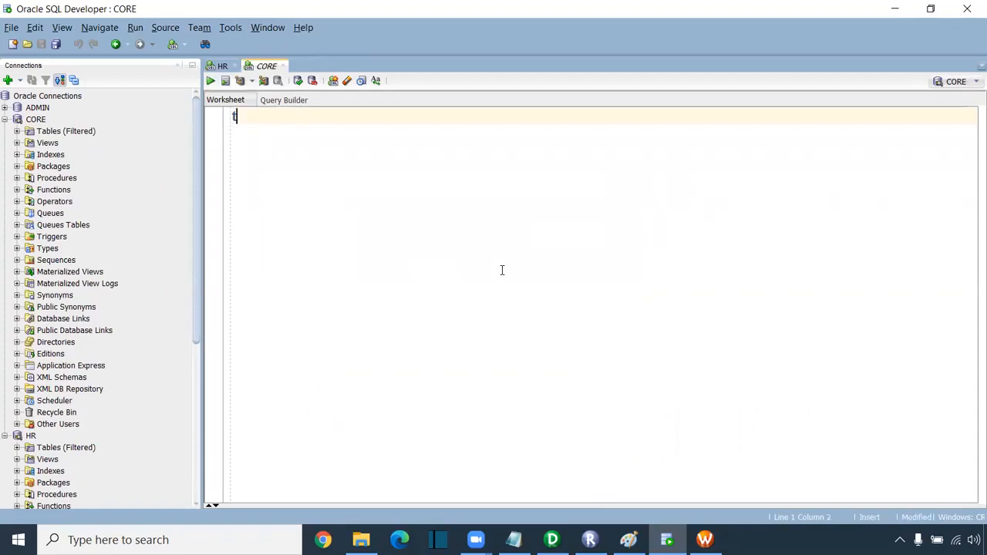
- Run 'truncate table t_employees' in the CORE worksheet
{"action": "type", "text": "truncate"}
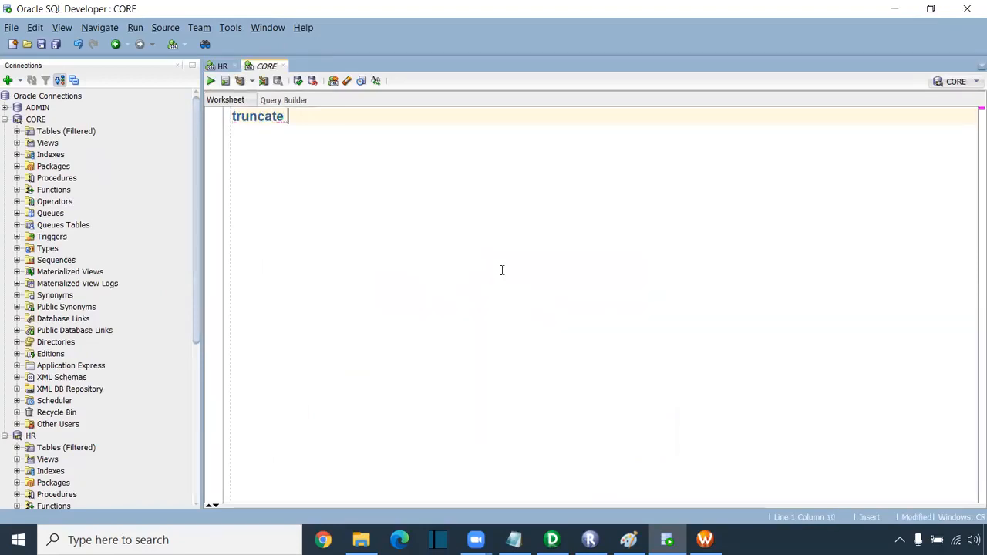
{"action": "type", "text": " table "}
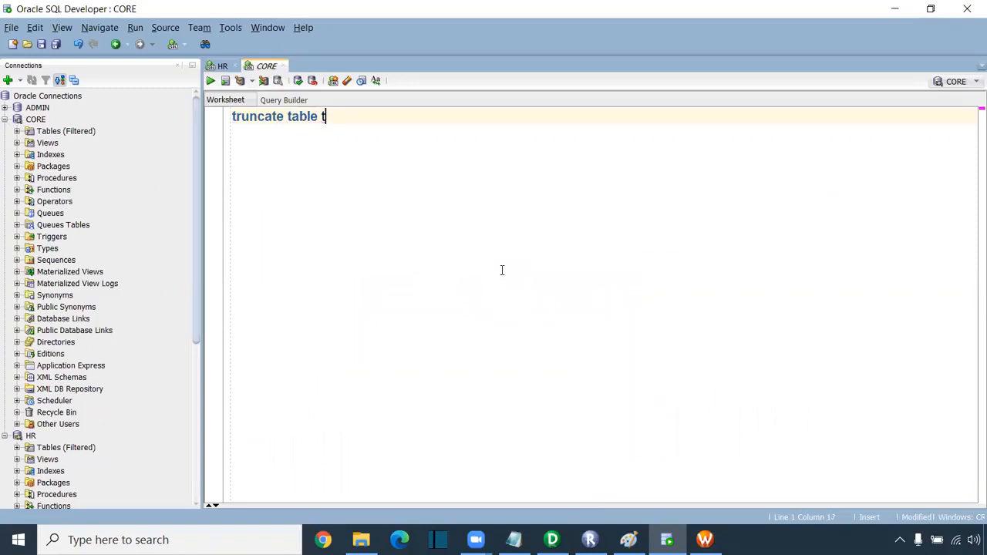
{"action": "type", "text": "t_employees;"}
{"action": "key", "text": "F5"}
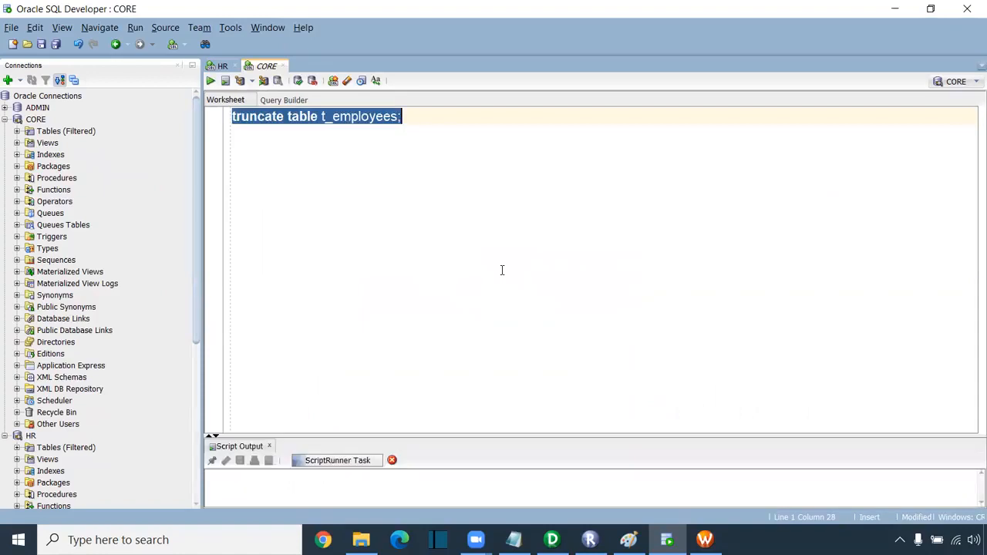
{"action": "left_click_drag", "start_coordinate": [465, 436], "coordinate": [306, 245]}
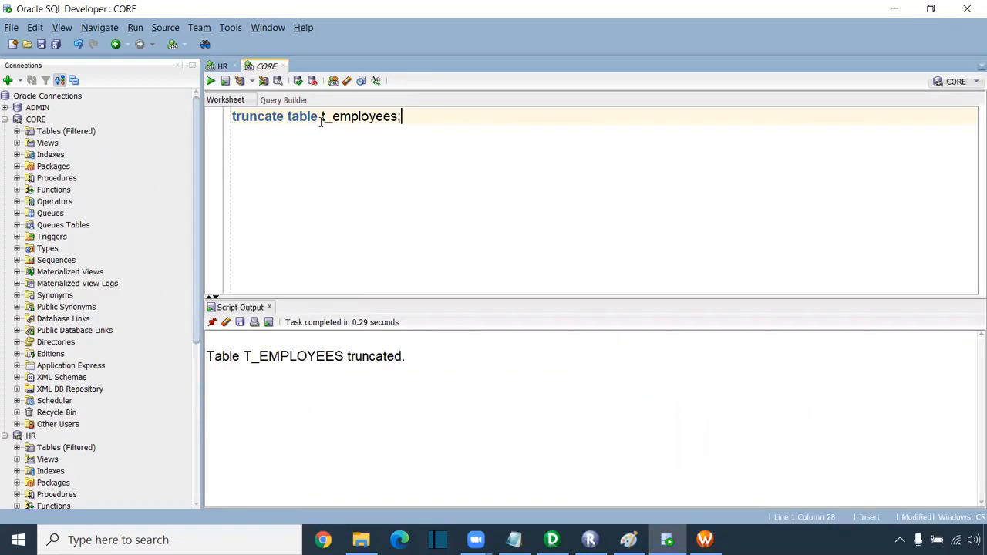
- Run 'select * from t_employees' to confirm it returns 0 rows
{"action": "key", "text": "shift+Home"}
{"action": "type", "text": "selec"}
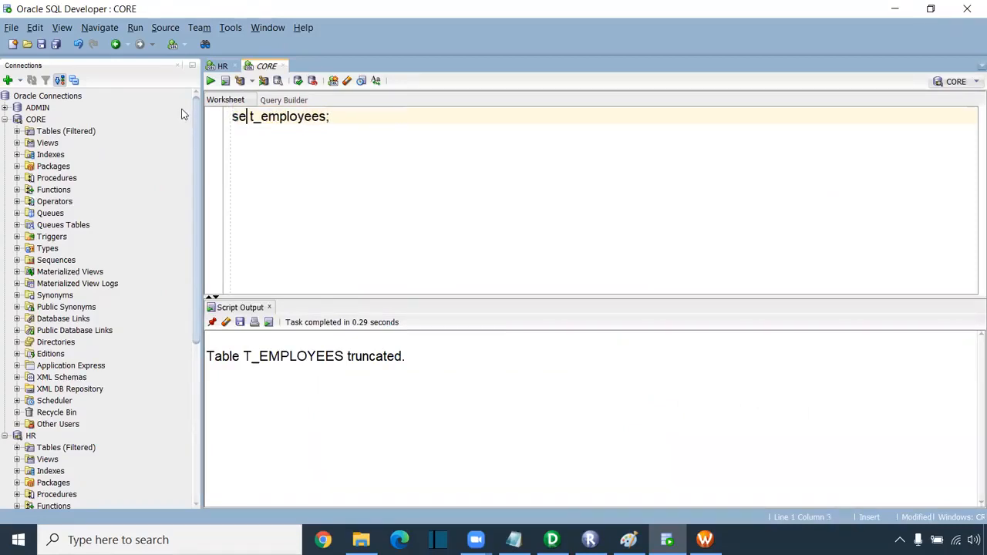
{"action": "type", "text": "t * from"}
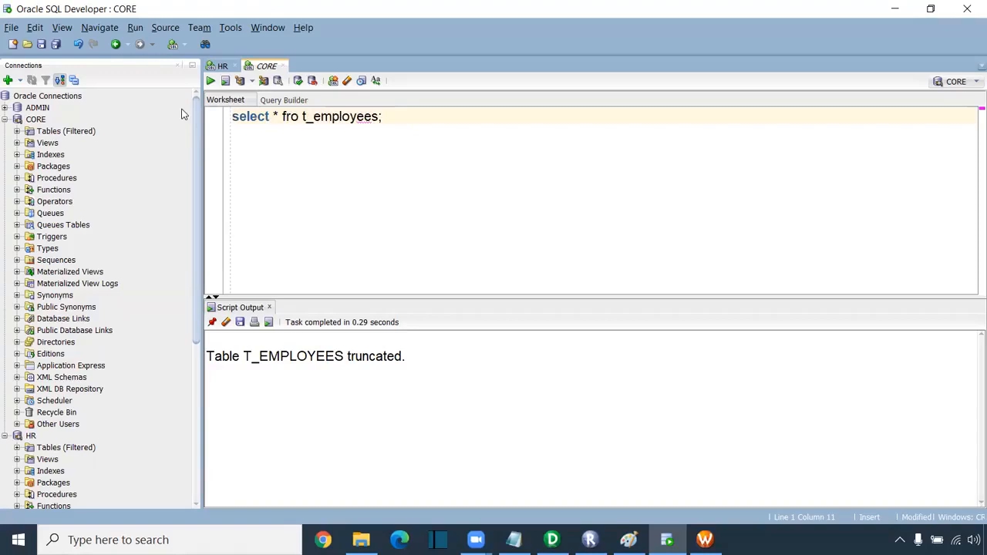
{"action": "key", "text": "ctrl+Return"}
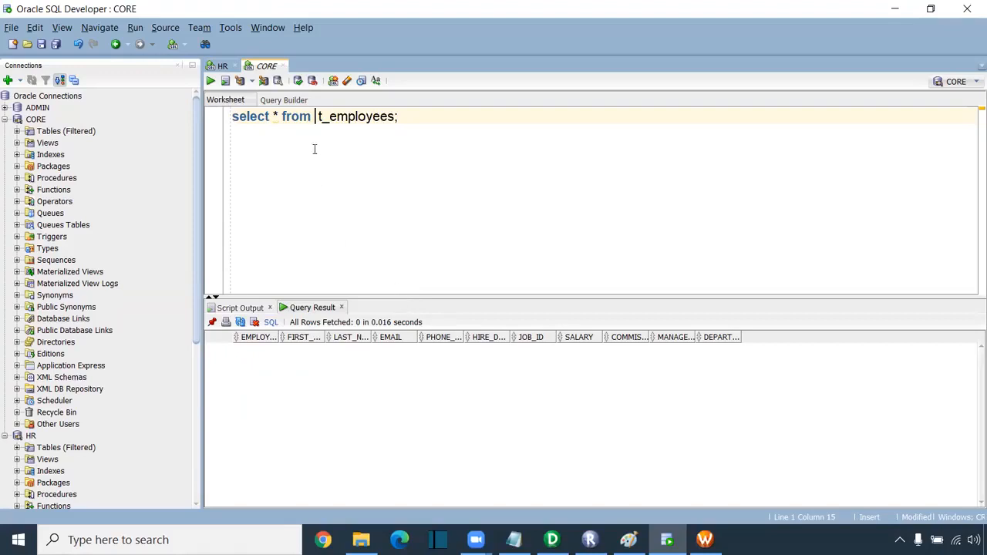
- Query HR's employees table, count its 107 rows, then return to the CORE worksheet
{"action": "left_click", "coordinate": [221, 66]}
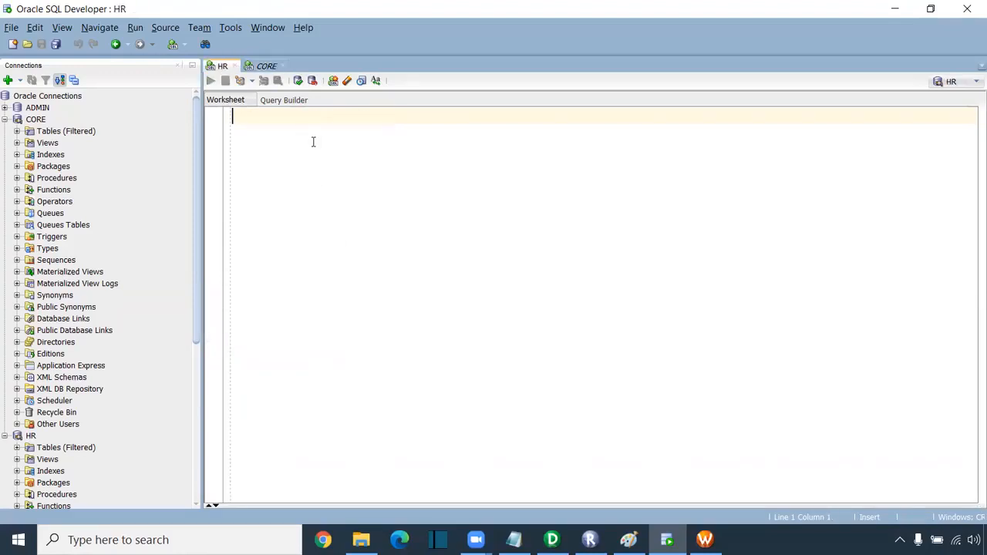
{"action": "type", "text": "select * from empl"}
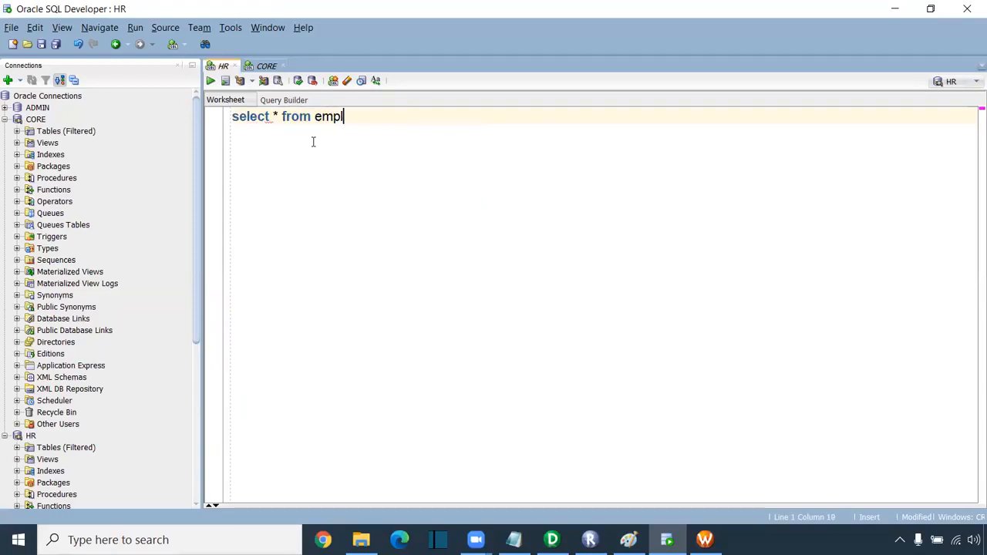
{"action": "type", "text": "oyees;"}
{"action": "key", "text": "ctrl+Return"}
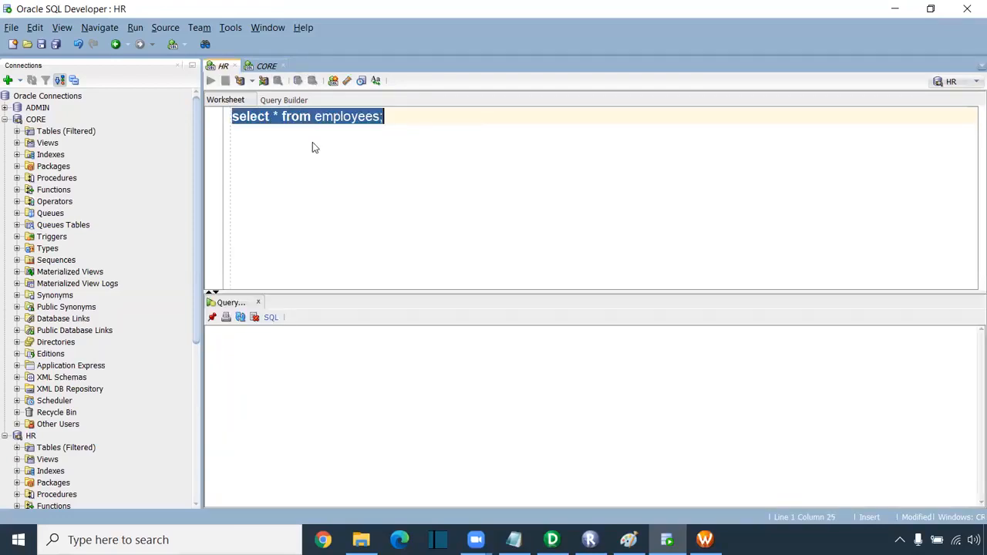
{"action": "right_click", "coordinate": [366, 373]}
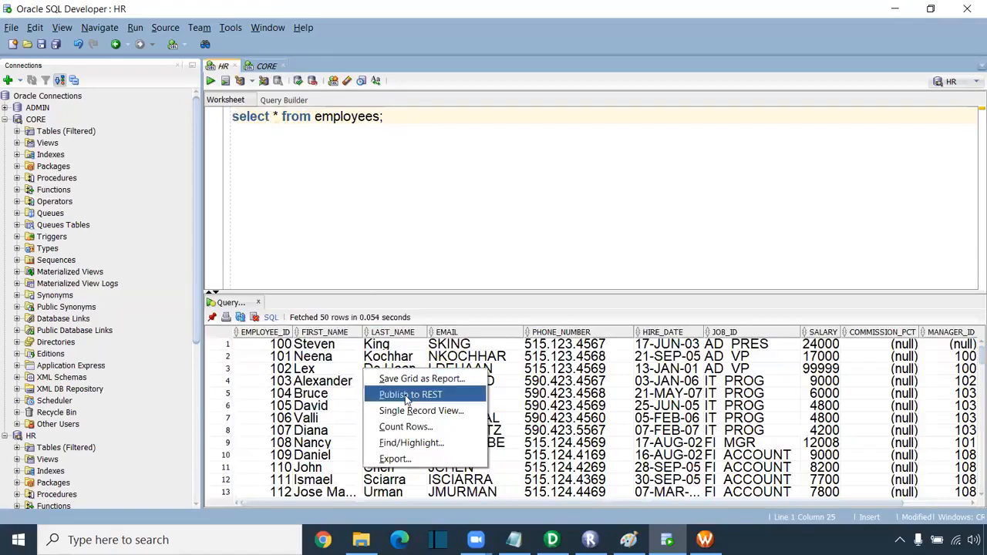
{"action": "left_click", "coordinate": [406, 428]}
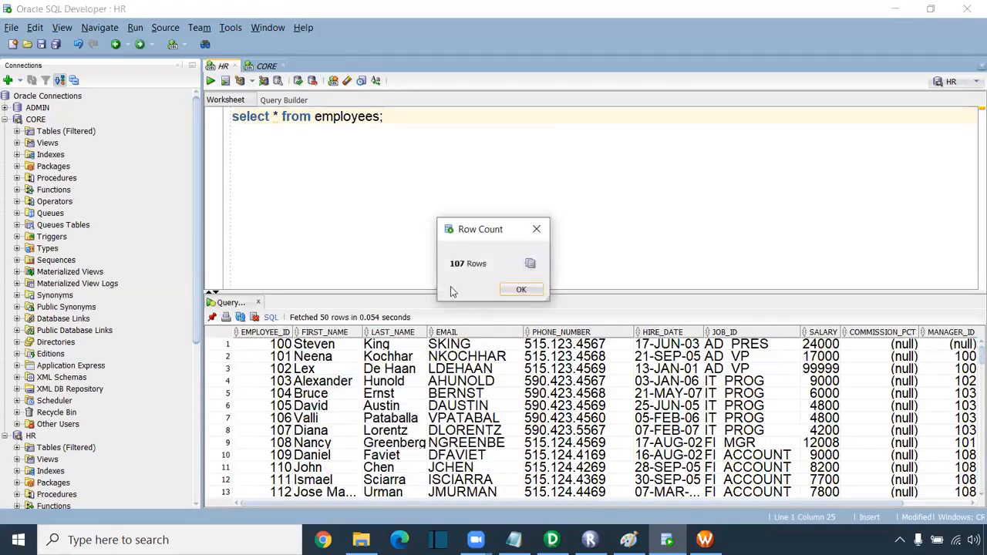
{"action": "left_click", "coordinate": [520, 289]}
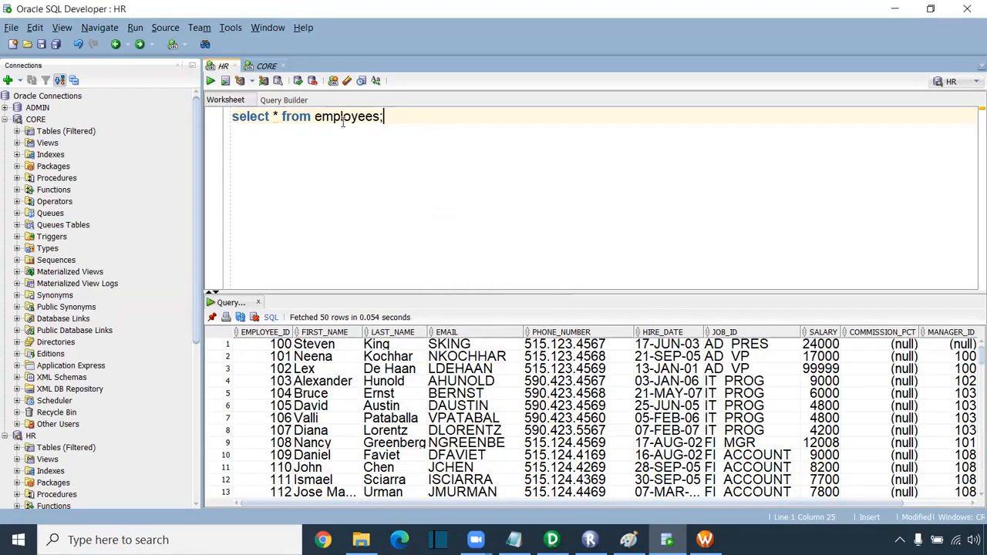
{"action": "left_click", "coordinate": [268, 68]}
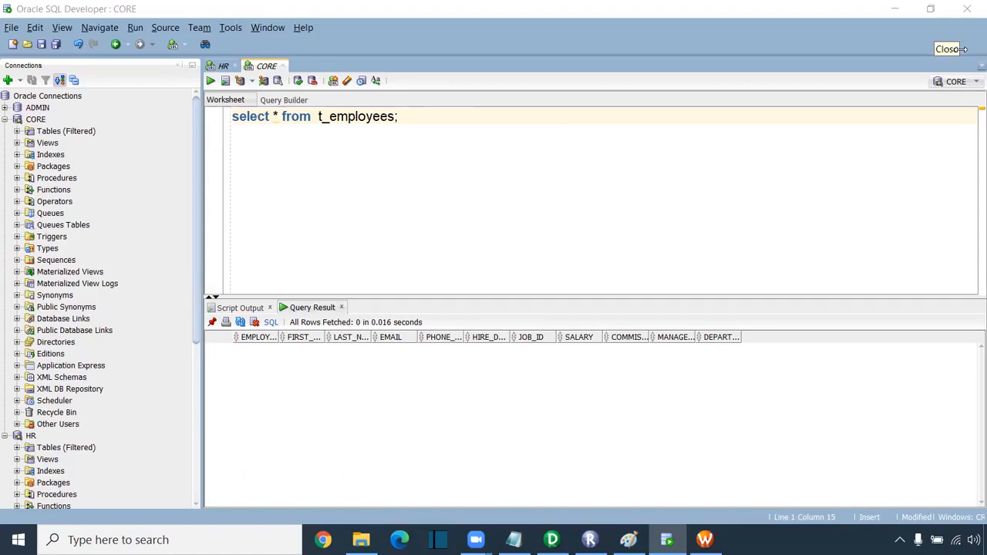
{"action": "mouse_move", "coordinate": [551, 540]}
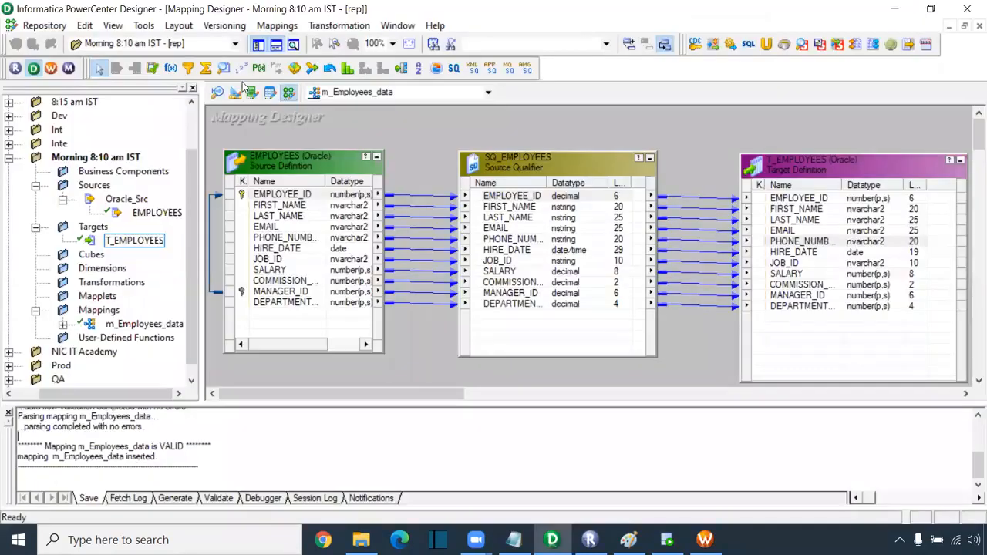
- Show T_EMPLOYEES in Target Designer and move it to the right of the canvas
{"action": "left_click", "coordinate": [236, 93]}
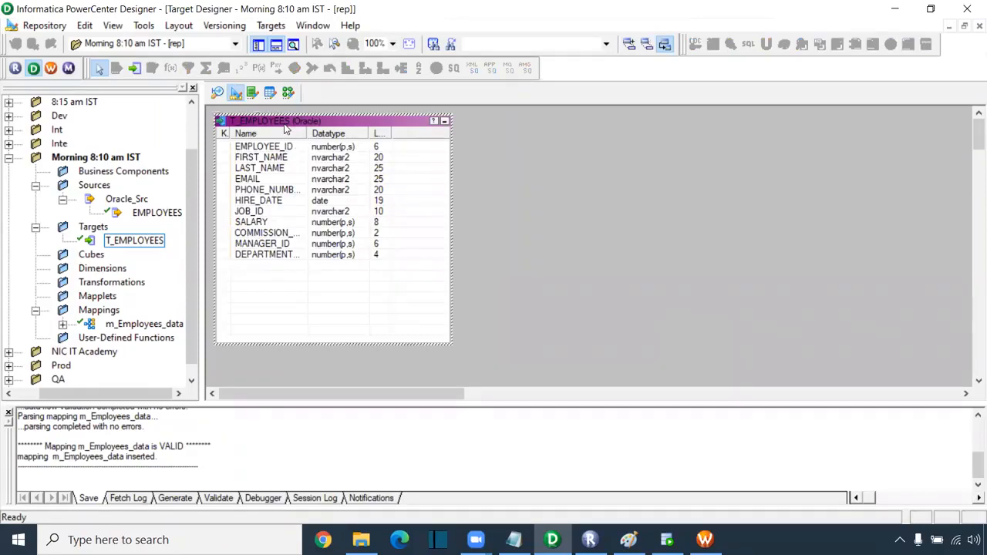
{"action": "left_click_drag", "start_coordinate": [284, 127], "coordinate": [487, 137]}
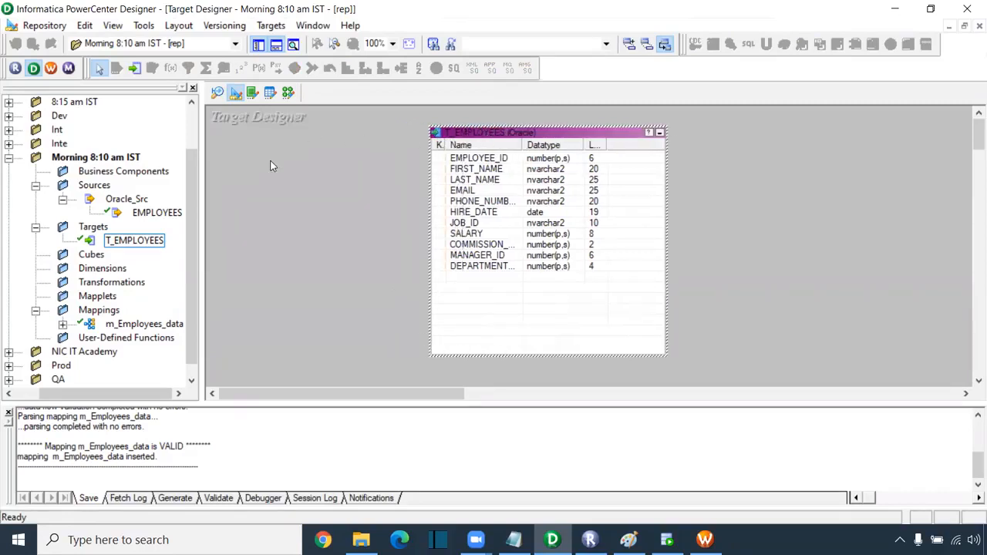
{"action": "left_click", "coordinate": [274, 26]}
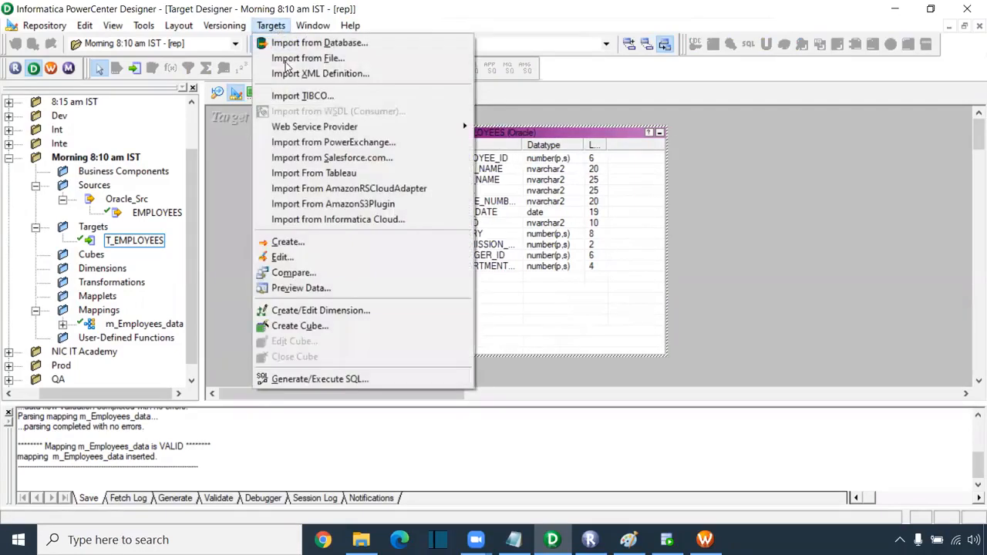
- Create an Oracle target table named T_CUSTOMER and enlarge it on the canvas
{"action": "left_click", "coordinate": [293, 242]}
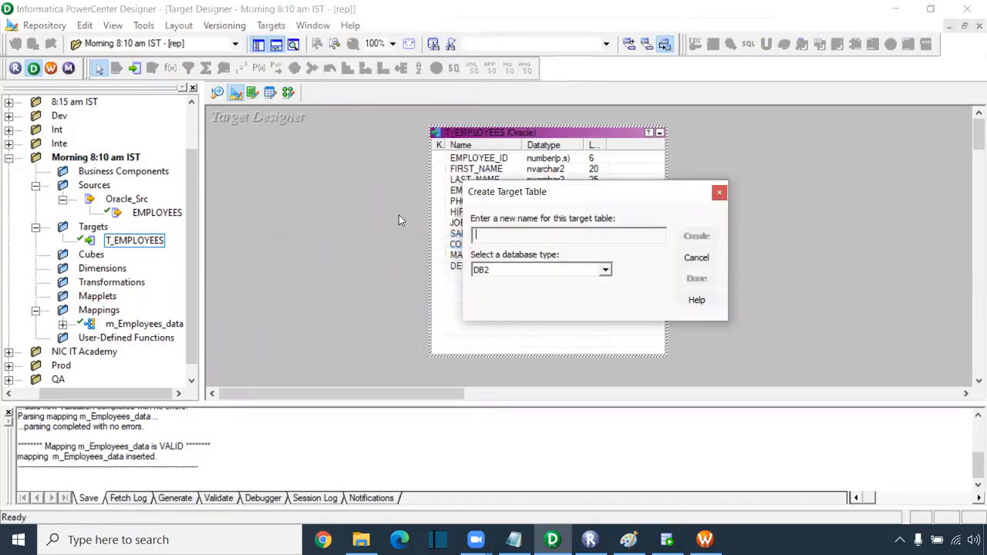
{"action": "left_click_drag", "start_coordinate": [508, 197], "coordinate": [278, 168]}
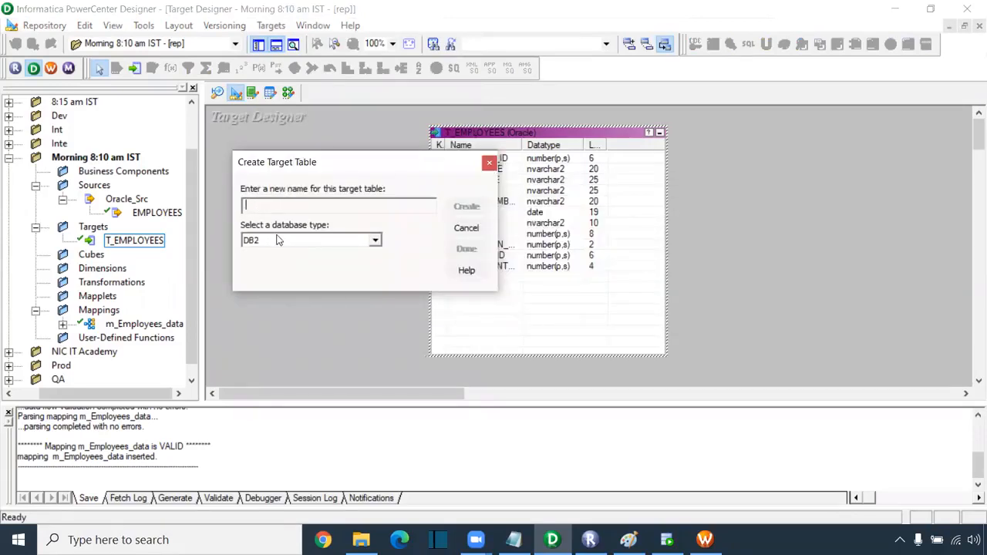
{"action": "left_click", "coordinate": [375, 240]}
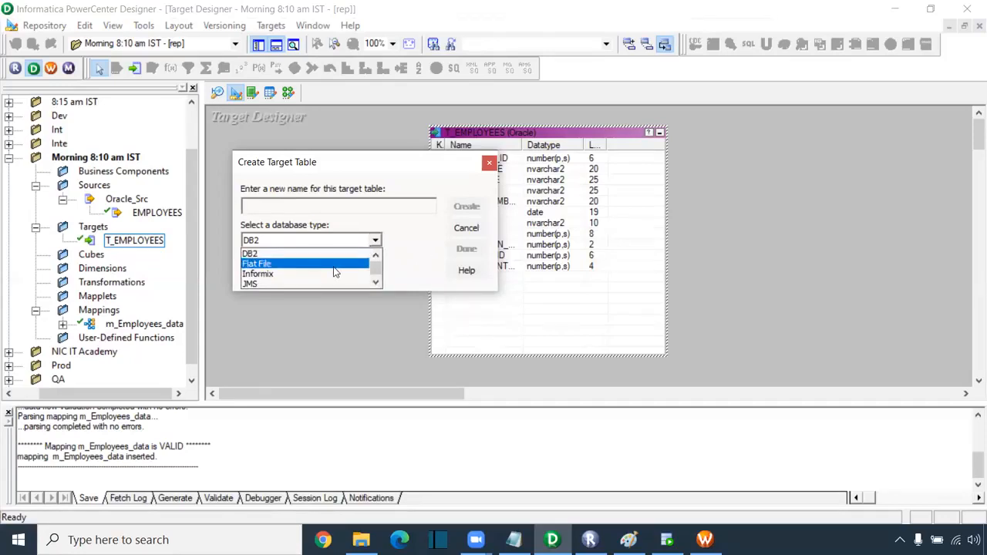
{"action": "key", "text": "o"}
{"action": "key", "text": "o"}
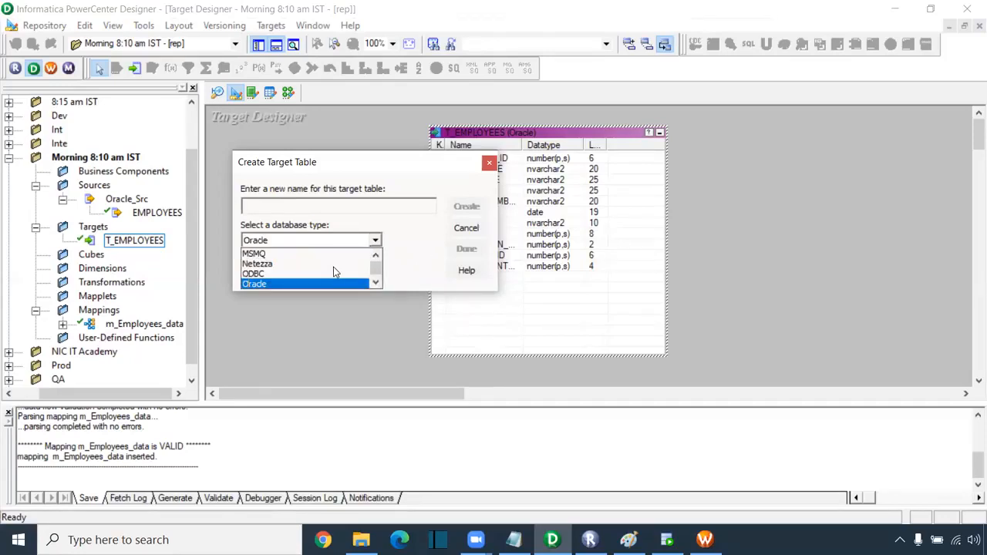
{"action": "left_click", "coordinate": [323, 284]}
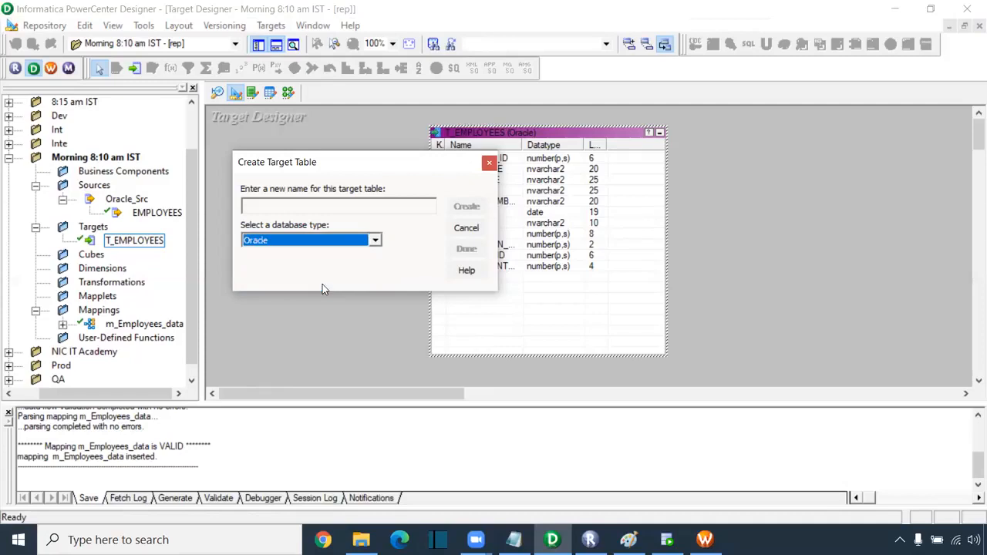
{"action": "left_click", "coordinate": [263, 209]}
{"action": "type", "text": "T_EMP"}
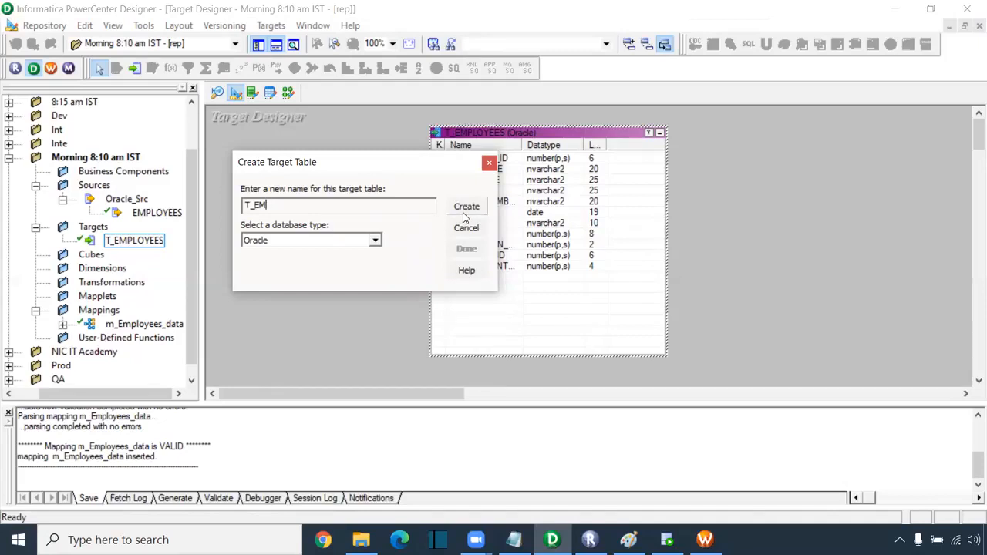
{"action": "type", "text": "CUSTOMER"}
{"action": "left_click", "coordinate": [476, 207]}
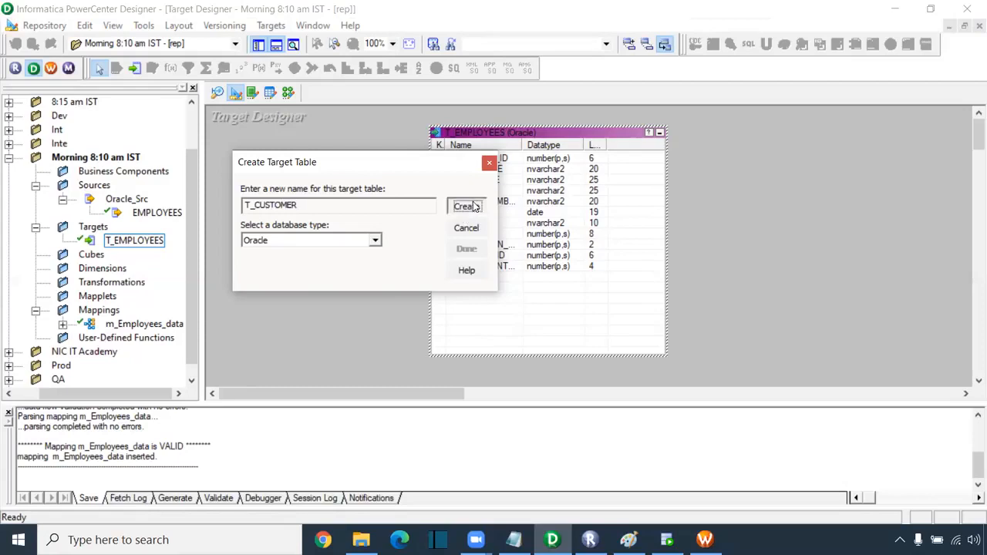
{"action": "left_click", "coordinate": [467, 248]}
{"action": "left_click_drag", "start_coordinate": [336, 201], "coordinate": [292, 183]}
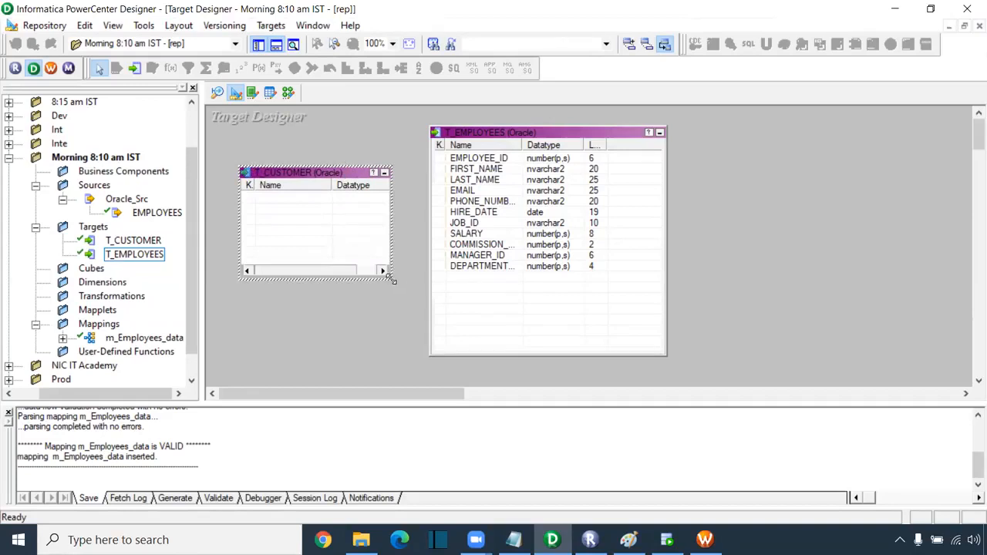
{"action": "left_click_drag", "start_coordinate": [392, 281], "coordinate": [395, 340]}
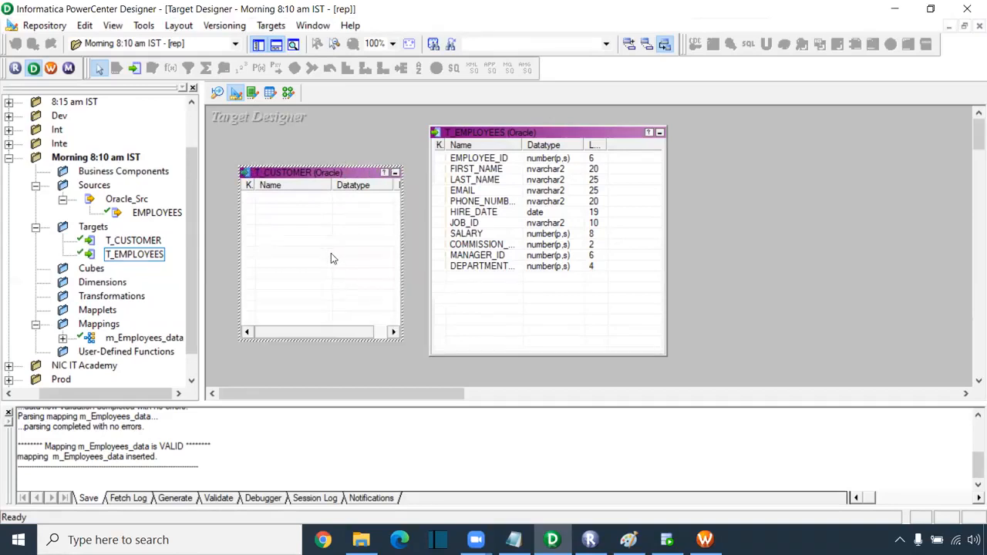
- Open T_CUSTOMER's Columns tab and add new columns
{"action": "double_click", "coordinate": [306, 198]}
{"action": "left_click_drag", "start_coordinate": [159, 155], "coordinate": [364, 98]}
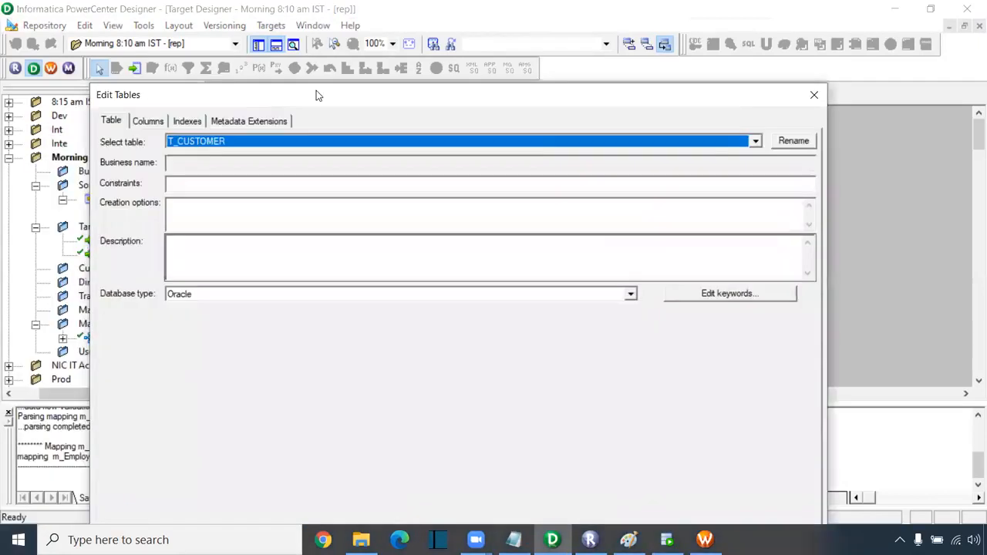
{"action": "left_click", "coordinate": [148, 121]}
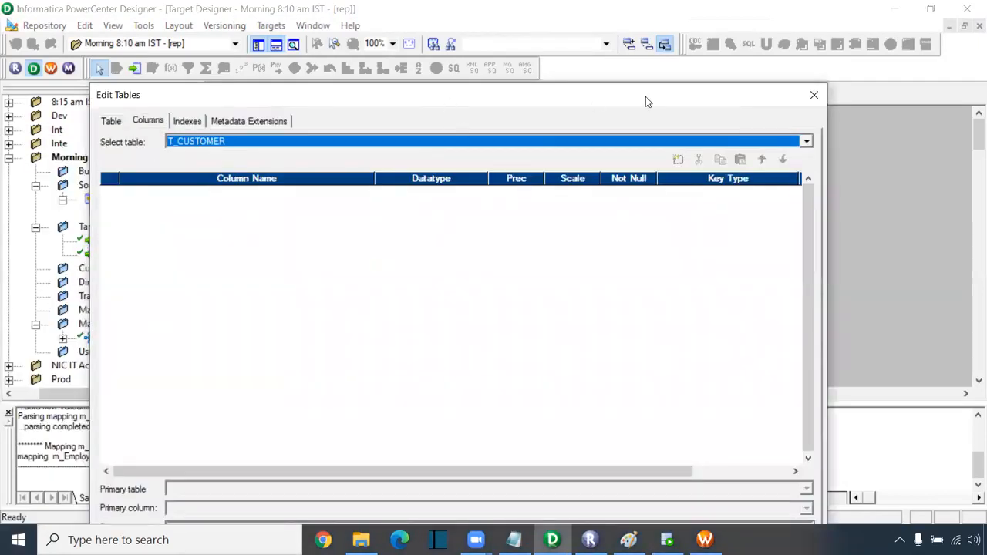
{"action": "left_click", "coordinate": [679, 162]}
{"action": "left_click", "coordinate": [679, 162]}
{"action": "left_click", "coordinate": [678, 162]}
{"action": "left_click", "coordinate": [678, 161]}
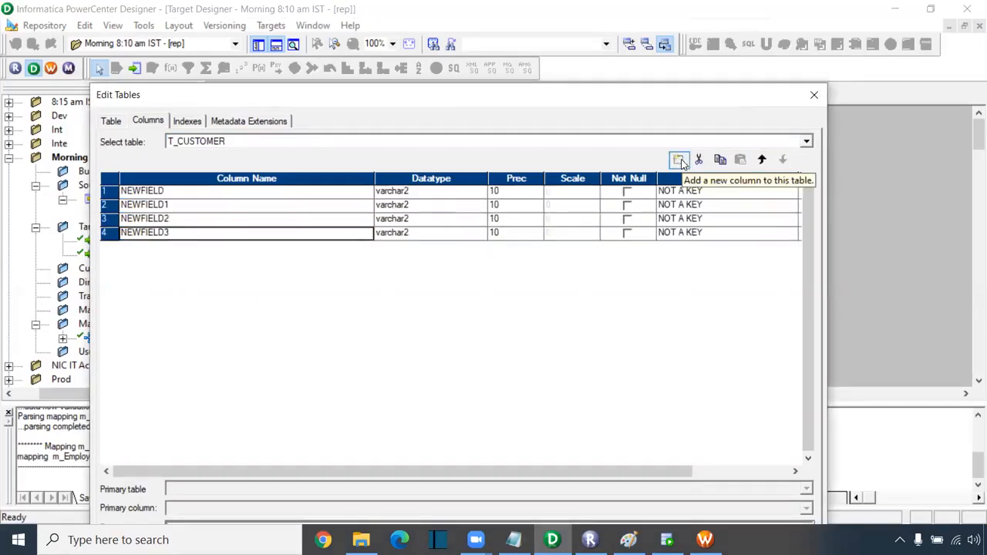
- Name the four columns cust_id, cust_name, mobile_no and city
{"action": "left_click", "coordinate": [162, 192]}
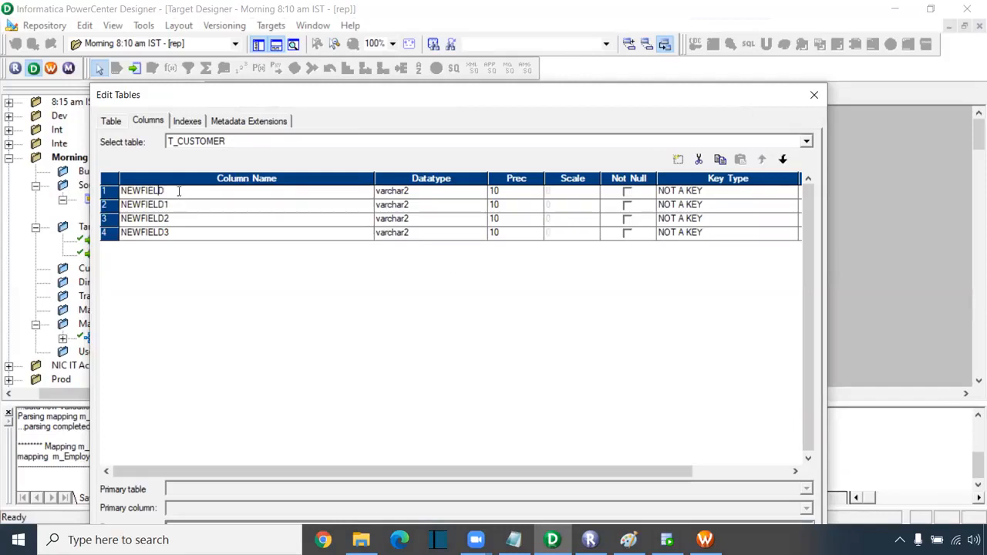
{"action": "left_click_drag", "start_coordinate": [178, 192], "coordinate": [40, 191]}
{"action": "type", "text": "cust_id"}
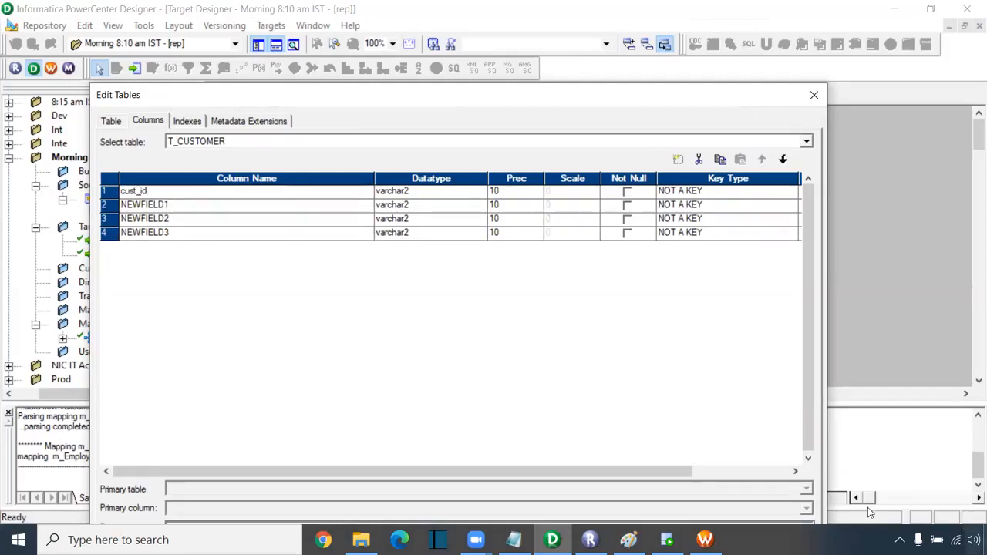
{"action": "left_click", "coordinate": [146, 205]}
{"action": "type", "text": "cuxt"}
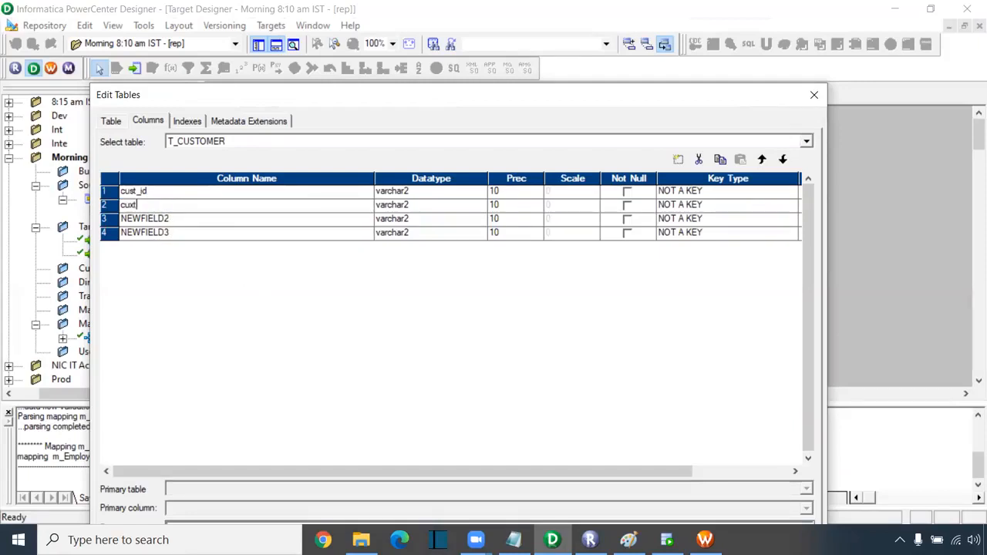
{"action": "type", "text": "_name"}
{"action": "left_click", "coordinate": [168, 219]}
{"action": "type", "text": "mobile"}
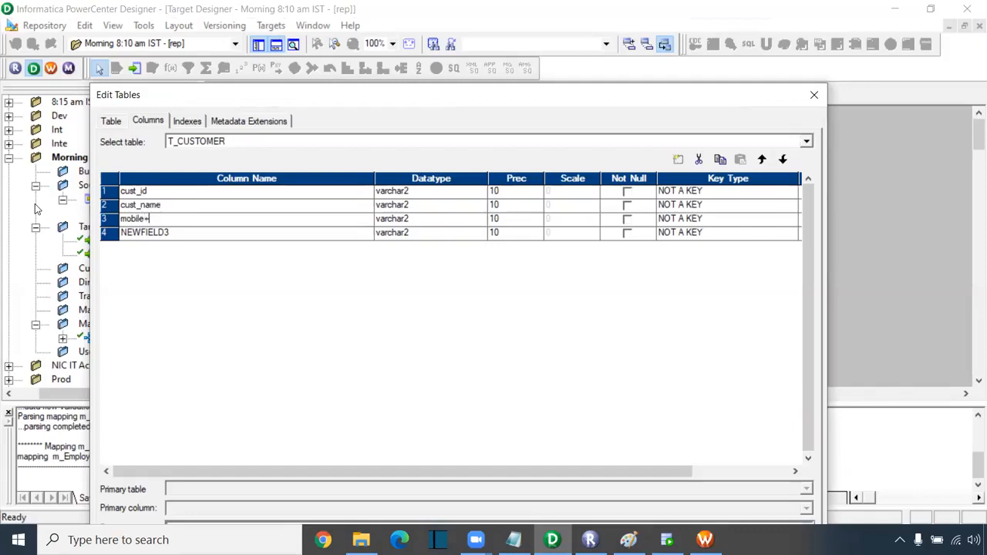
{"action": "type", "text": "_"}
{"action": "type", "text": "mo"}
{"action": "key", "text": "BackSpace"}
{"action": "key", "text": "BackSpace"}
{"action": "type", "text": "no"}
{"action": "left_click", "coordinate": [166, 233]}
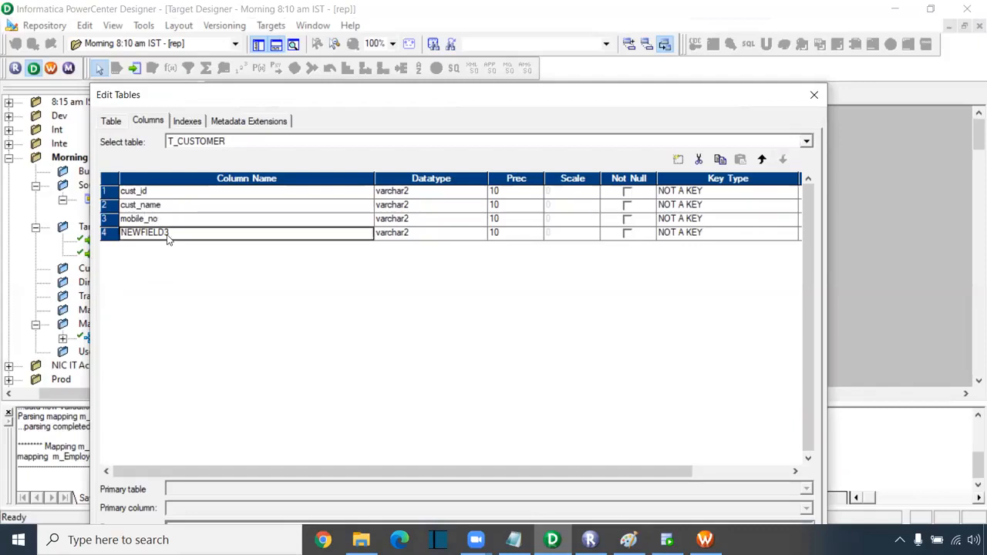
{"action": "key", "text": "ctrl+a"}
{"action": "type", "text": "city"}
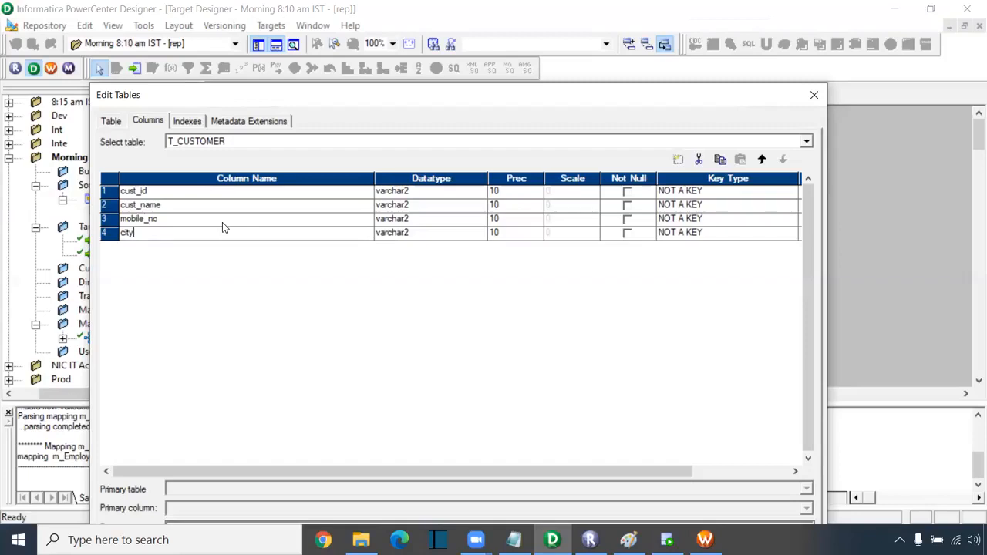
{"action": "key", "text": "alt+Tab"}
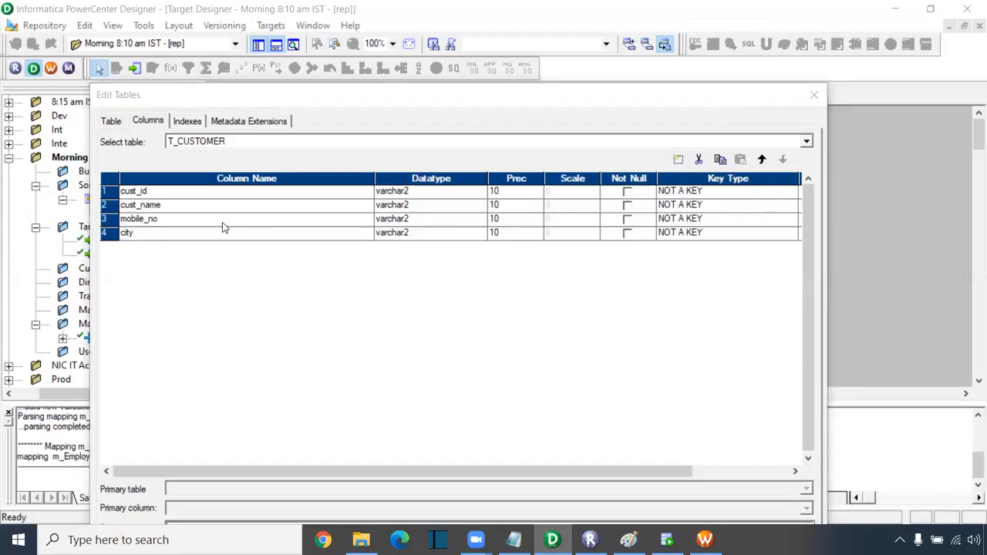
- Make cust_id and mobile_no number, and give cust_name and city varchar2 precision 50
{"action": "left_click", "coordinate": [404, 193]}
{"action": "left_click", "coordinate": [478, 192]}
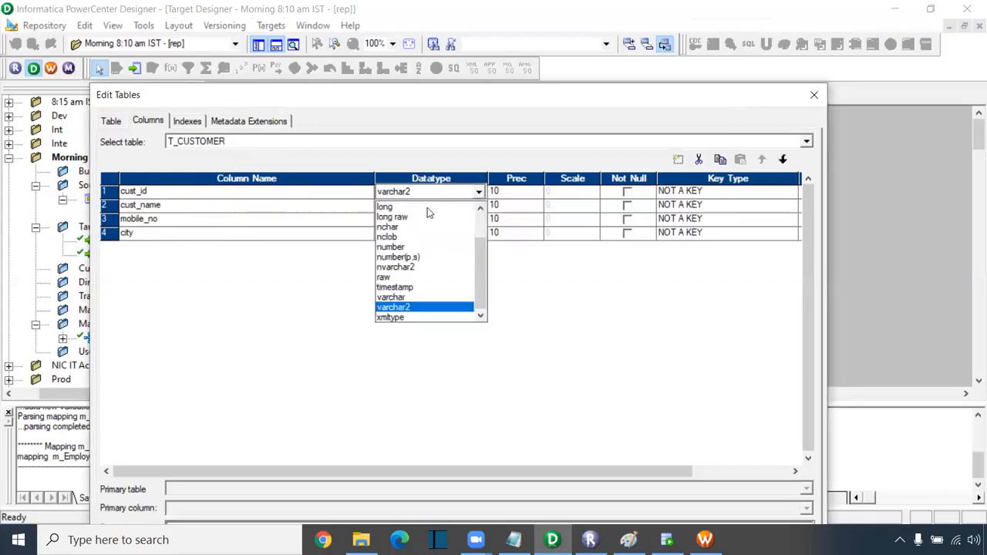
{"action": "left_click", "coordinate": [420, 247]}
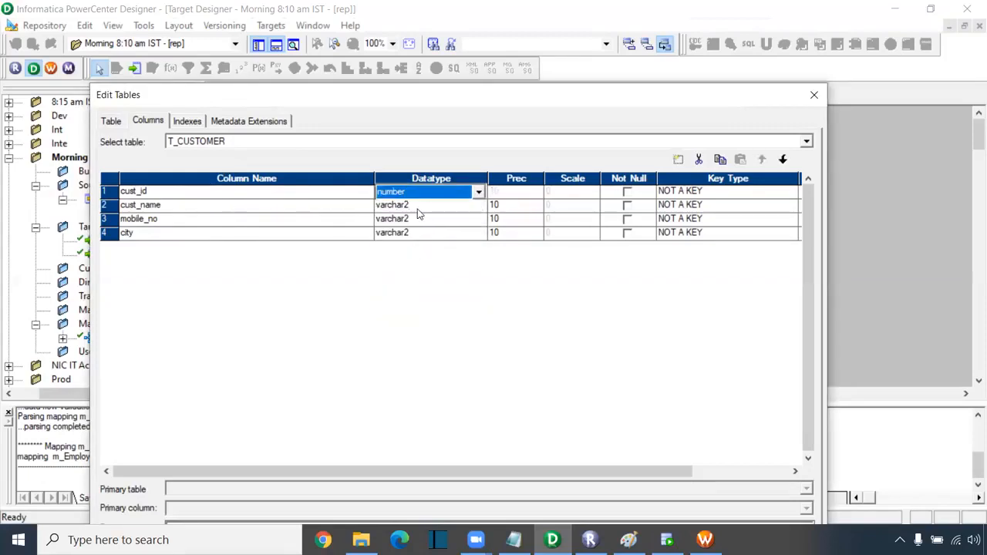
{"action": "left_click", "coordinate": [499, 205]}
{"action": "type", "text": "50"}
{"action": "left_click", "coordinate": [421, 219]}
{"action": "left_click", "coordinate": [420, 219]}
{"action": "left_click", "coordinate": [401, 277]}
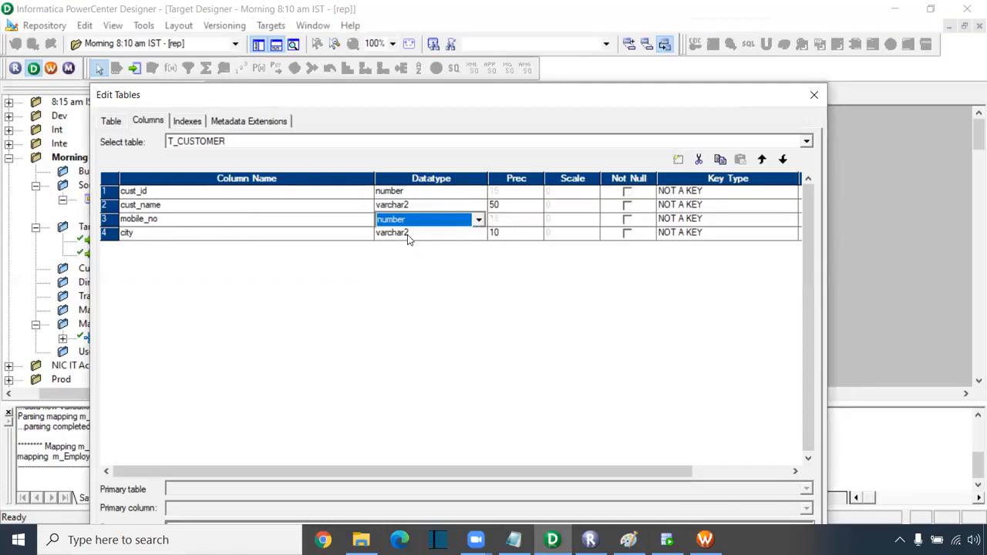
{"action": "left_click", "coordinate": [407, 234]}
{"action": "left_click", "coordinate": [407, 235]}
{"action": "left_click", "coordinate": [492, 235]}
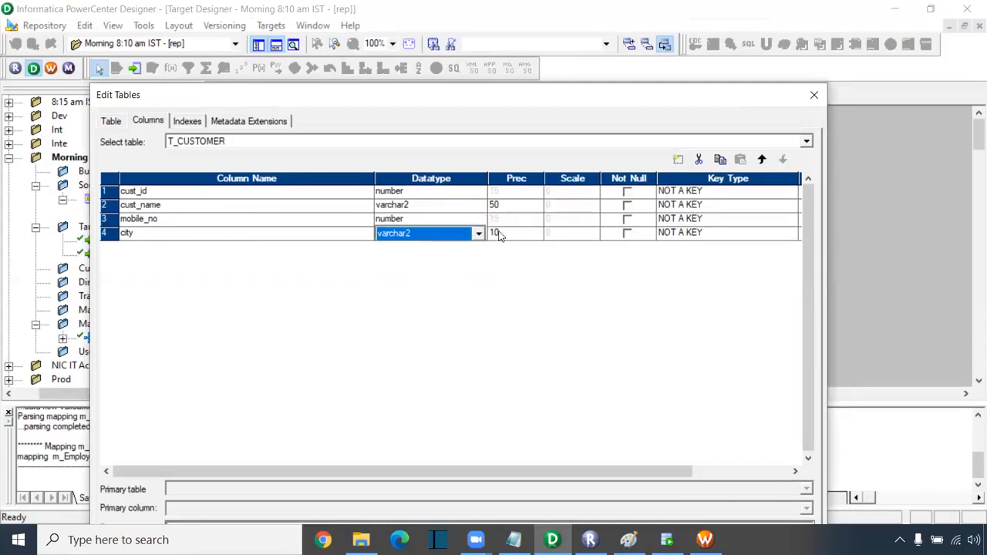
{"action": "left_click", "coordinate": [498, 235]}
{"action": "type", "text": "5"}
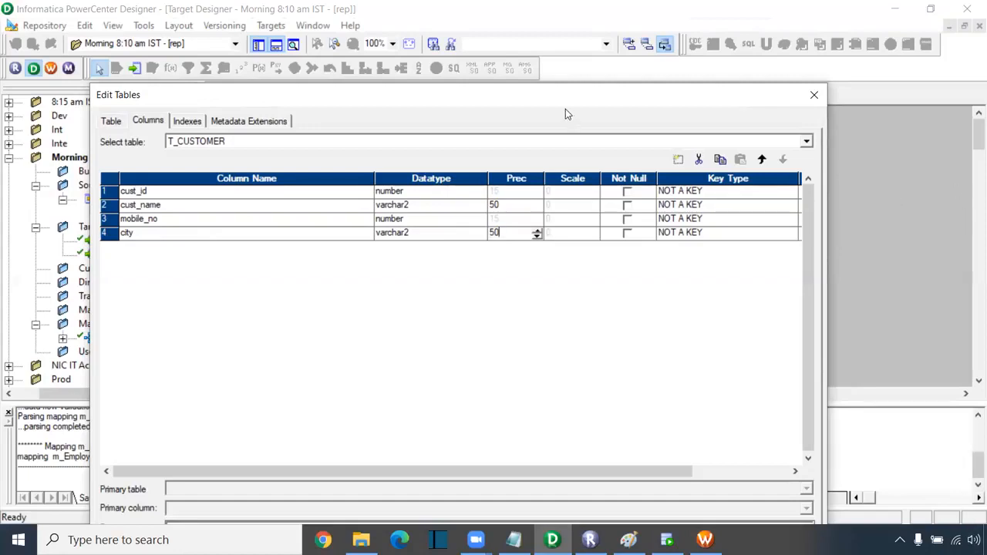
- Apply the column definitions and close the T_CUSTOMER editor
{"action": "left_click_drag", "start_coordinate": [556, 104], "coordinate": [594, 36]}
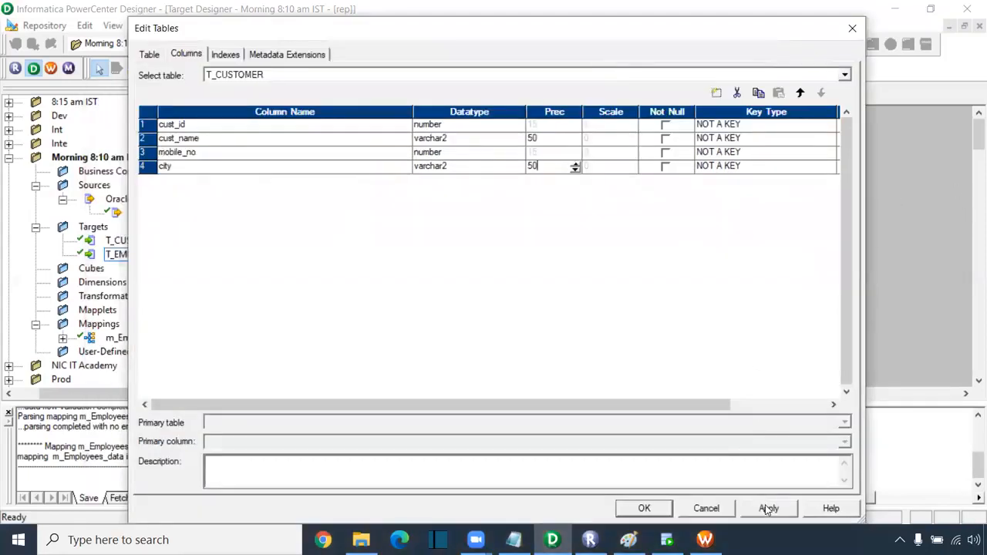
{"action": "left_click", "coordinate": [646, 508]}
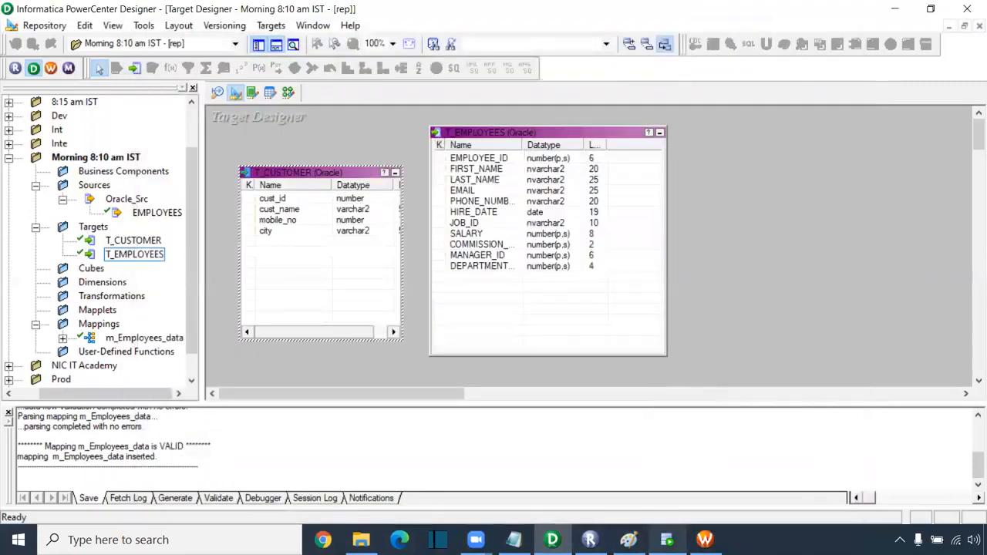
{"action": "left_click", "coordinate": [667, 540]}
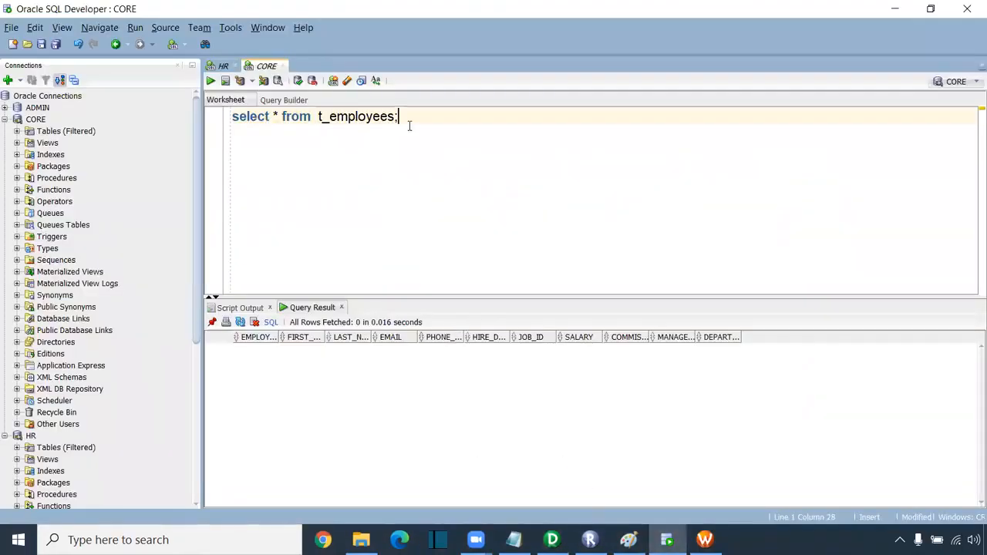
- Run select * from t_customer; in SQL Developer; it fails with ORA-00942
{"action": "key", "text": "Return"}
{"action": "key", "text": "Return"}
{"action": "key", "text": "Return"}
{"action": "type", "text": "select * from t_customer"}
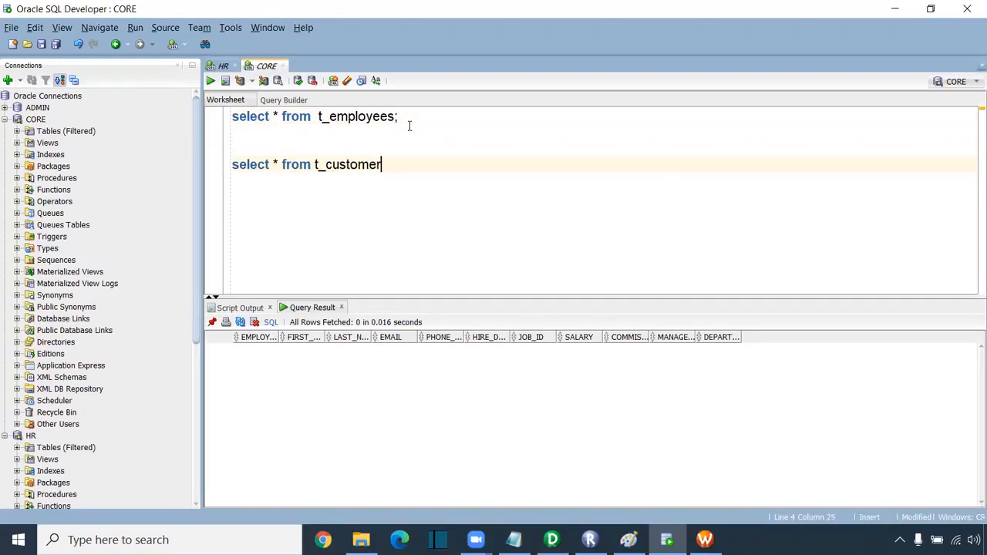
{"action": "type", "text": ";"}
{"action": "key", "text": "ctrl+Return"}
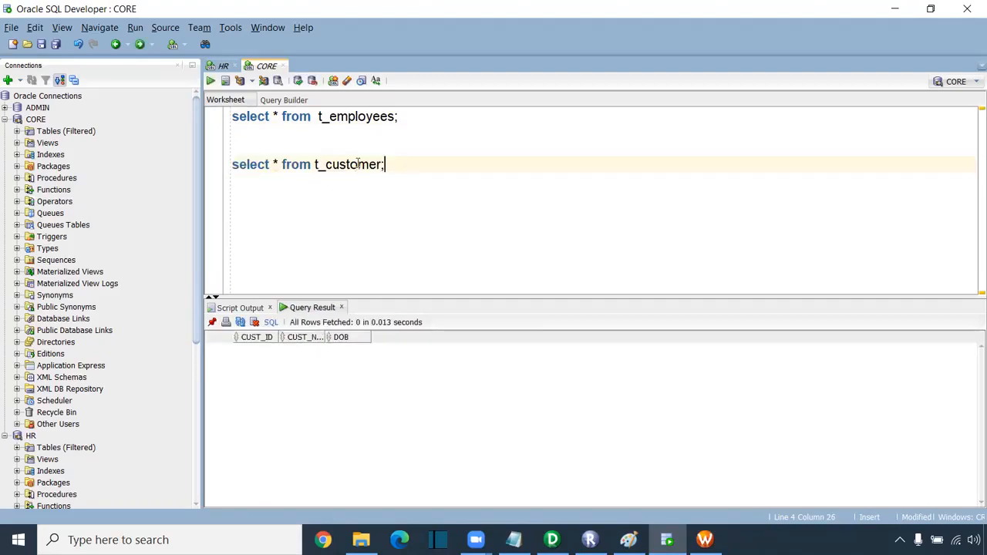
- Rewrite the statement as drop table t_customer and run it
{"action": "left_click_drag", "start_coordinate": [312, 164], "coordinate": [183, 166]}
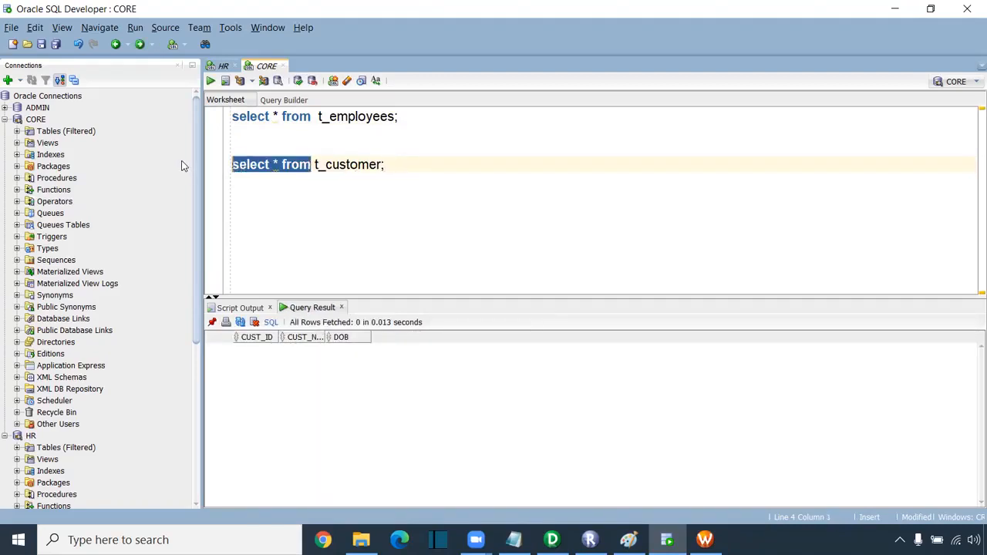
{"action": "type", "text": "drop "}
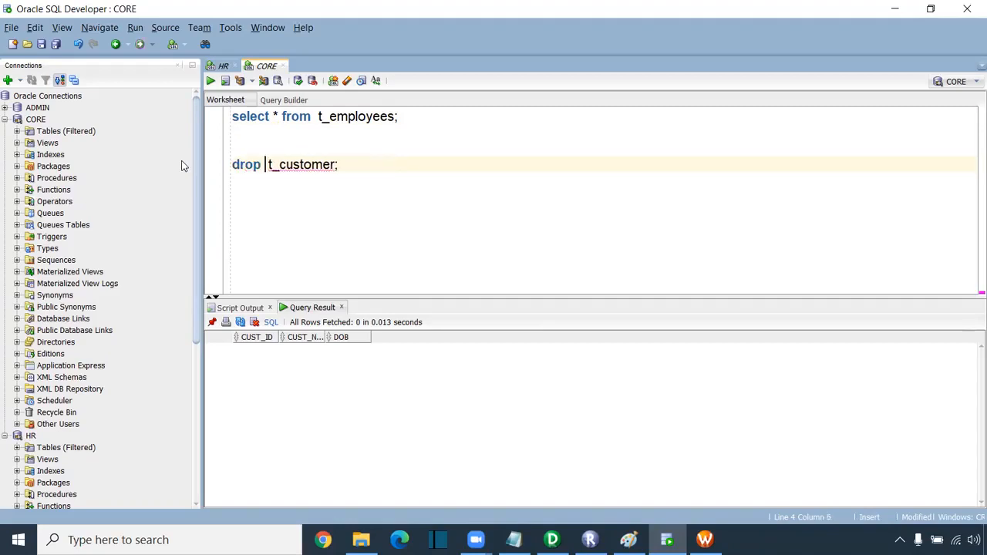
{"action": "type", "text": "table"}
{"action": "key", "text": "Escape"}
{"action": "key", "text": "ctrl+Return"}
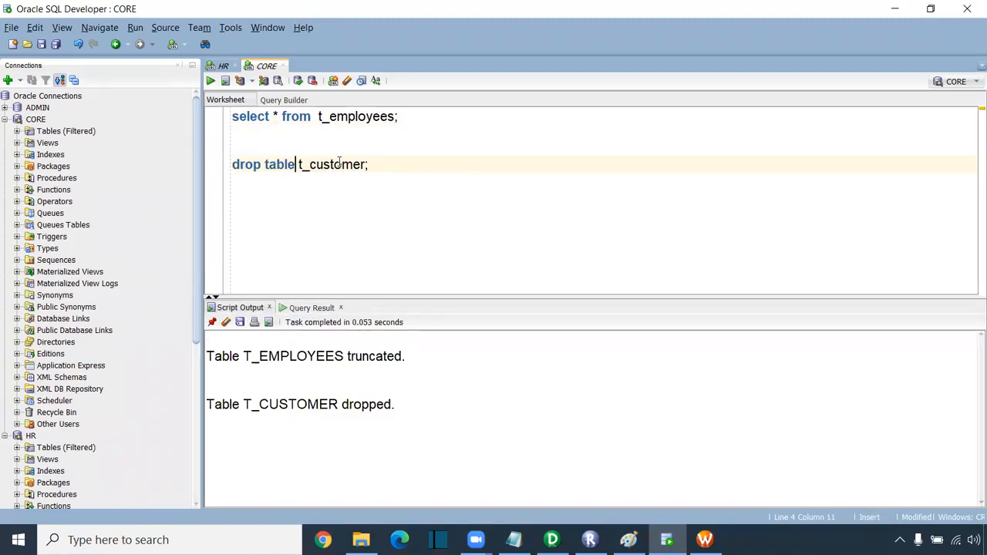
- Restore select * from t_customer, rerun it to confirm the table is missing, and return to Designer
{"action": "left_click_drag", "start_coordinate": [378, 164], "coordinate": [296, 164]}
{"action": "key", "text": "shift+Home"}
{"action": "left_click", "coordinate": [225, 322]}
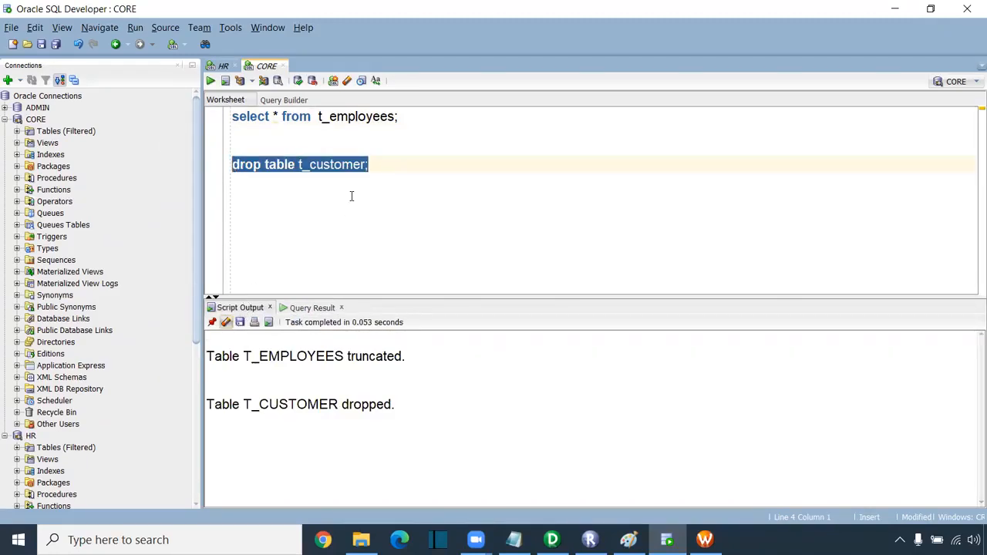
{"action": "left_click", "coordinate": [268, 164]}
{"action": "left_click_drag", "start_coordinate": [297, 165], "coordinate": [200, 152]}
{"action": "type", "text": "select *"}
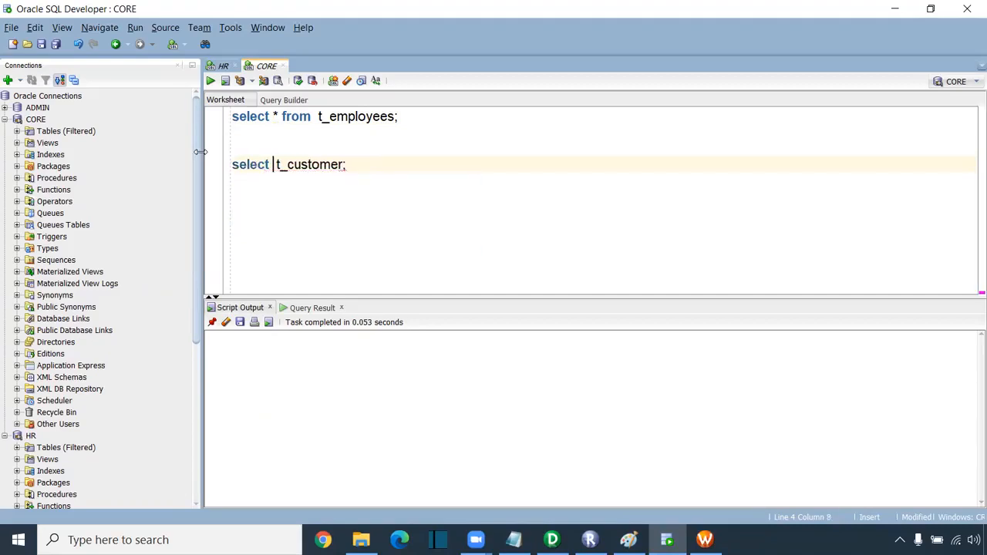
{"action": "type", "text": " from"}
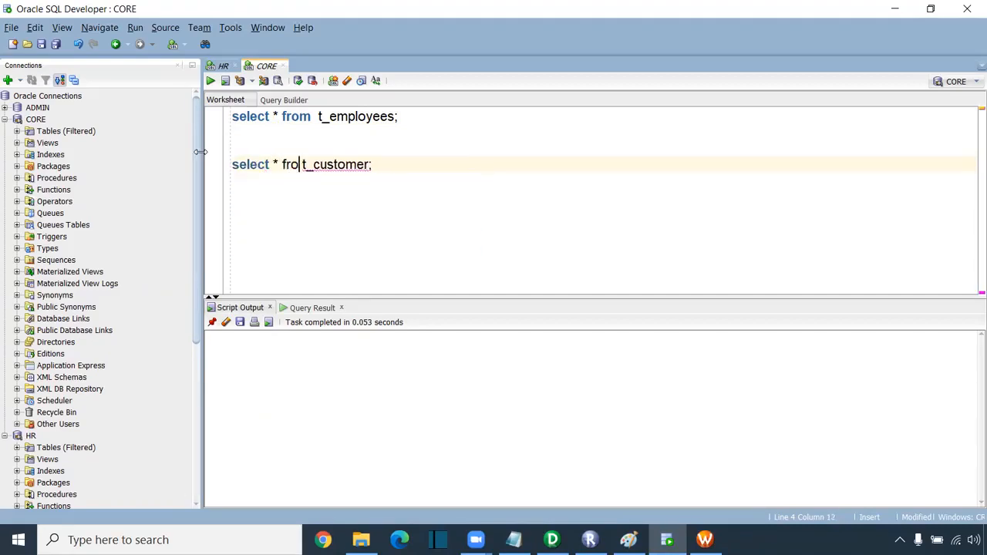
{"action": "key", "text": "ctrl+Return"}
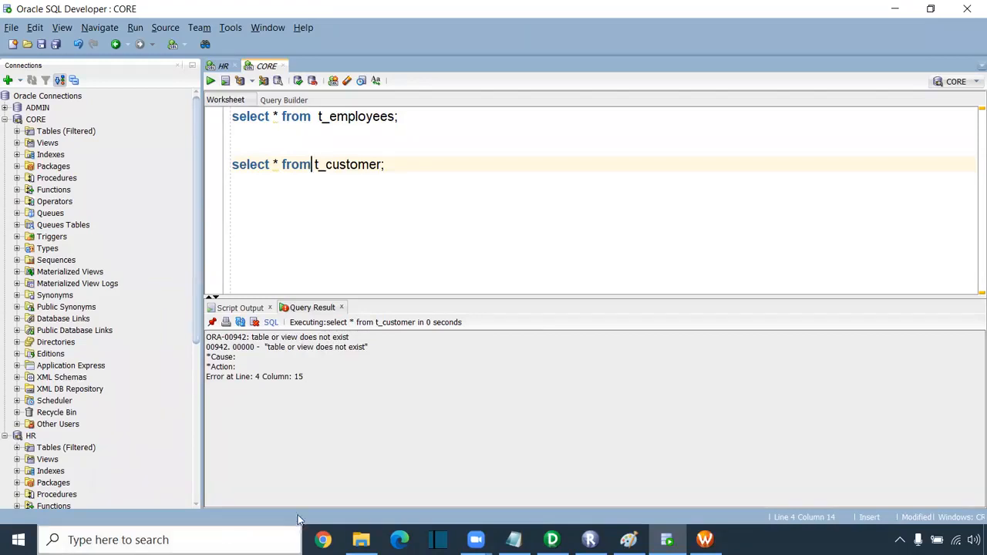
{"action": "left_click", "coordinate": [552, 540]}
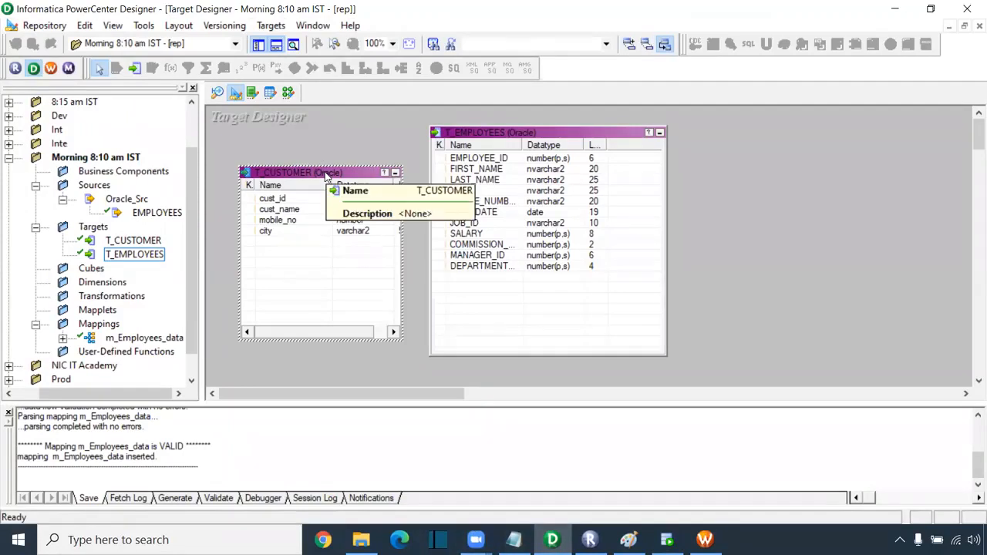
- Move T_EMPLOYEES right, clear of T_CUSTOMER, and select the T_CUSTOMER target
{"action": "left_click_drag", "start_coordinate": [491, 139], "coordinate": [663, 168]}
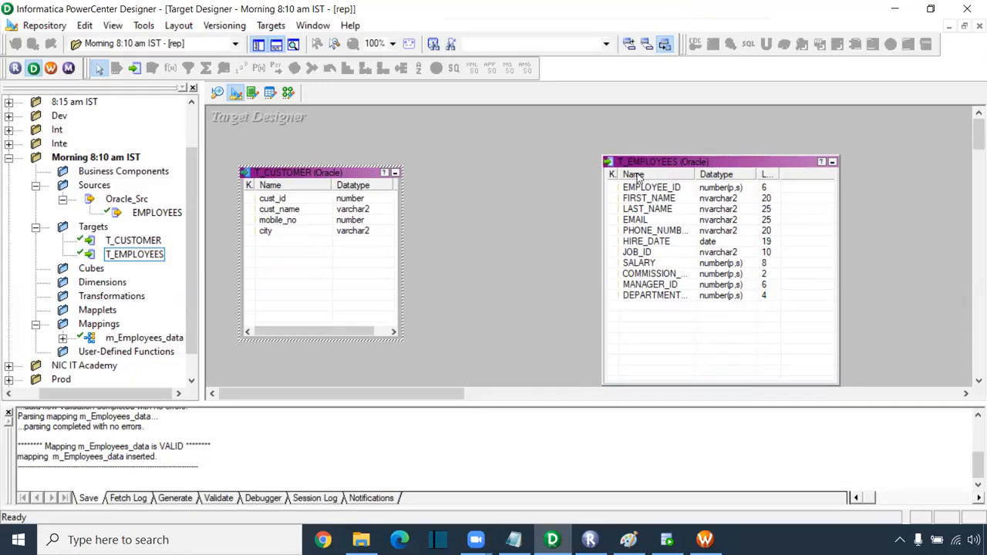
{"action": "left_click", "coordinate": [336, 213]}
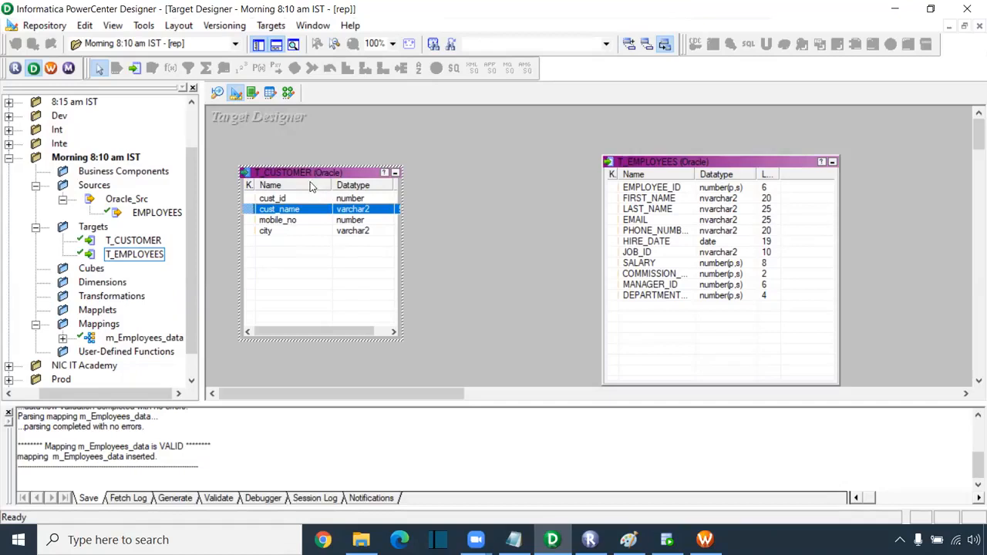
{"action": "left_click", "coordinate": [272, 27]}
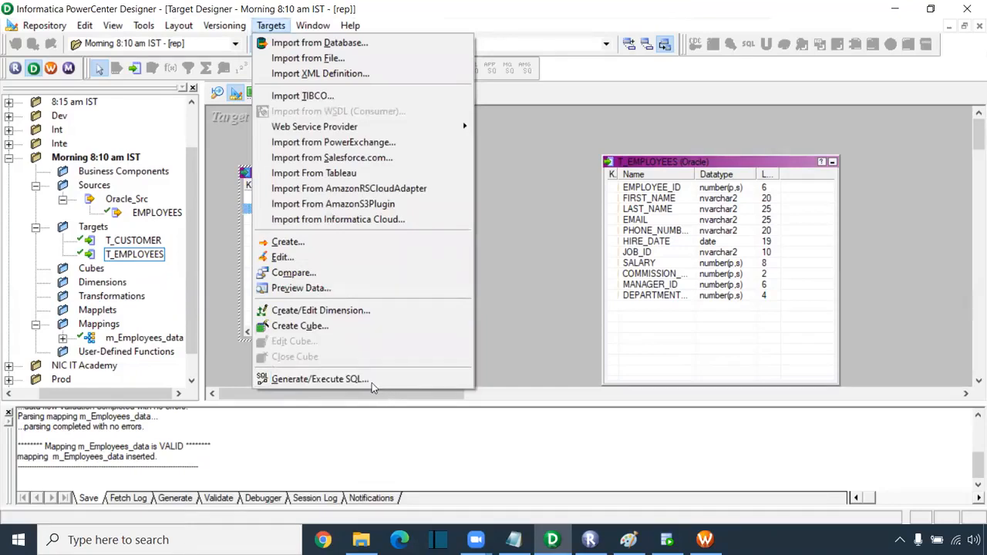
- In Generate/Execute SQL, connect to the Oracle_Tgt ODBC source with the database username
{"action": "left_click", "coordinate": [327, 381]}
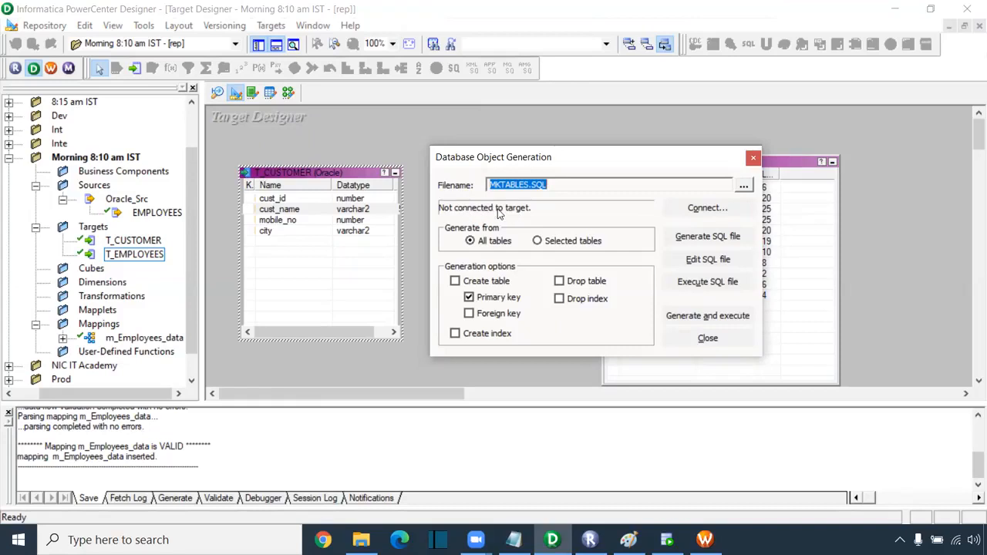
{"action": "left_click", "coordinate": [704, 213]}
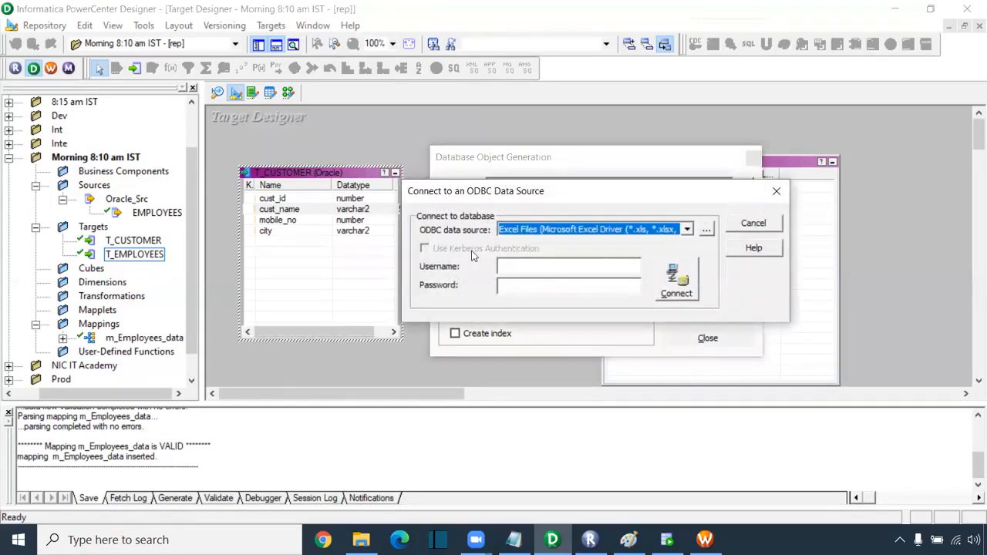
{"action": "left_click", "coordinate": [687, 230]}
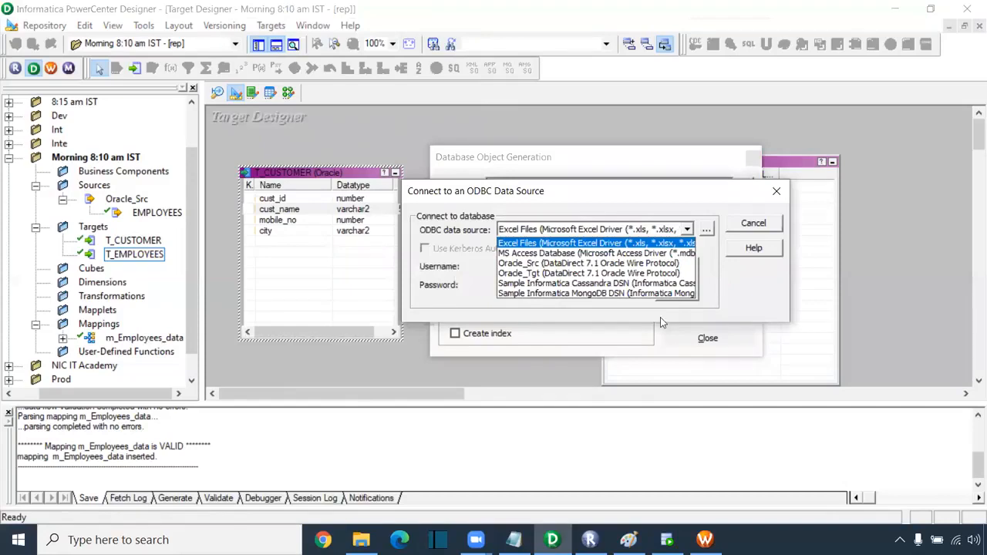
{"action": "left_click", "coordinate": [577, 273]}
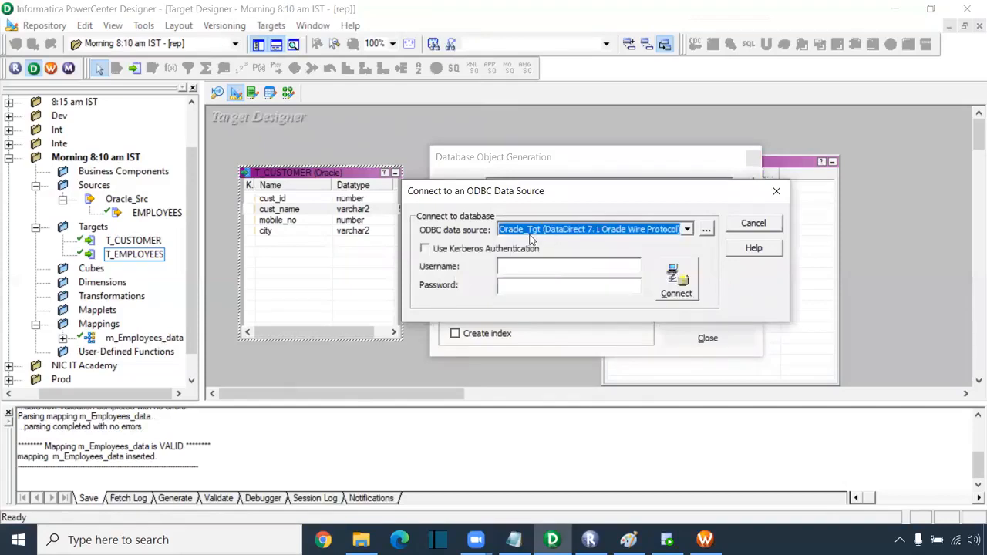
{"action": "left_click", "coordinate": [517, 264]}
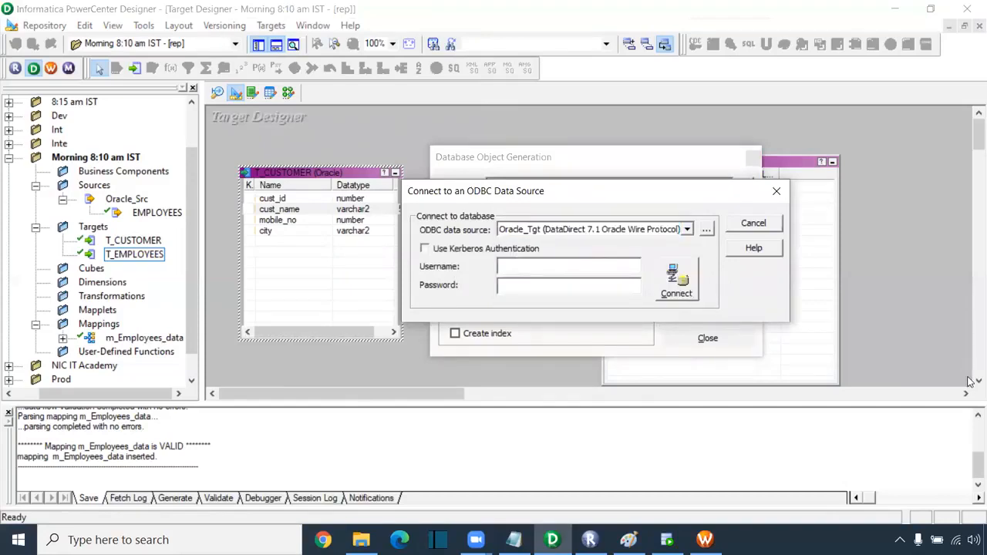
{"action": "type", "text": "c"}
{"action": "type", "text": "core"}
{"action": "left_click", "coordinate": [688, 286]}
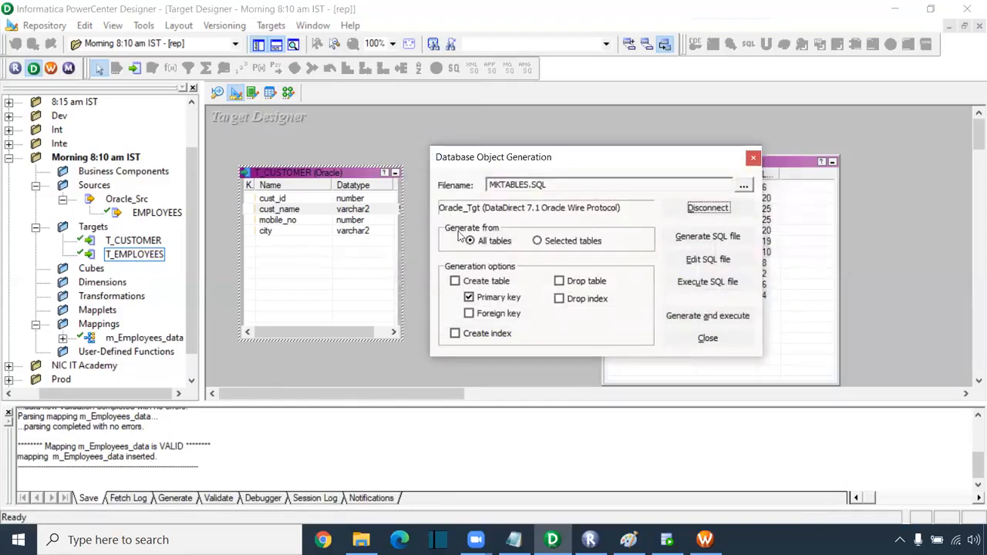
- Generate and execute Create table SQL for selected tables, without primary or foreign keys, overwriting MKTABLES.SQL
{"action": "left_click", "coordinate": [538, 242]}
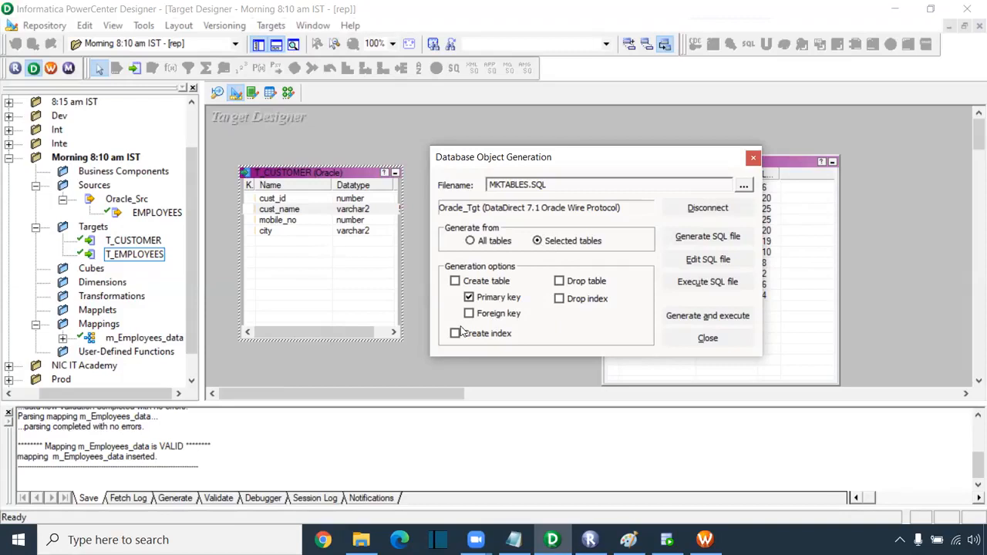
{"action": "left_click", "coordinate": [456, 282]}
{"action": "left_click", "coordinate": [469, 298]}
{"action": "left_click", "coordinate": [468, 314]}
{"action": "left_click", "coordinate": [701, 319]}
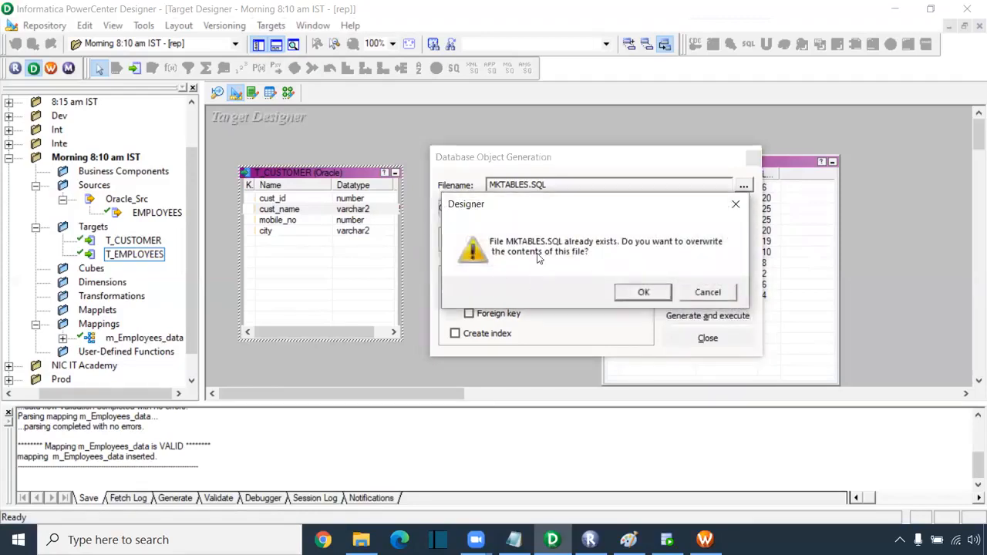
{"action": "left_click", "coordinate": [642, 295]}
- Check the log for the processed CREATE TABLE T_CUSTOMER statement and close the dialog
{"action": "left_click_drag", "start_coordinate": [210, 404], "coordinate": [215, 318]}
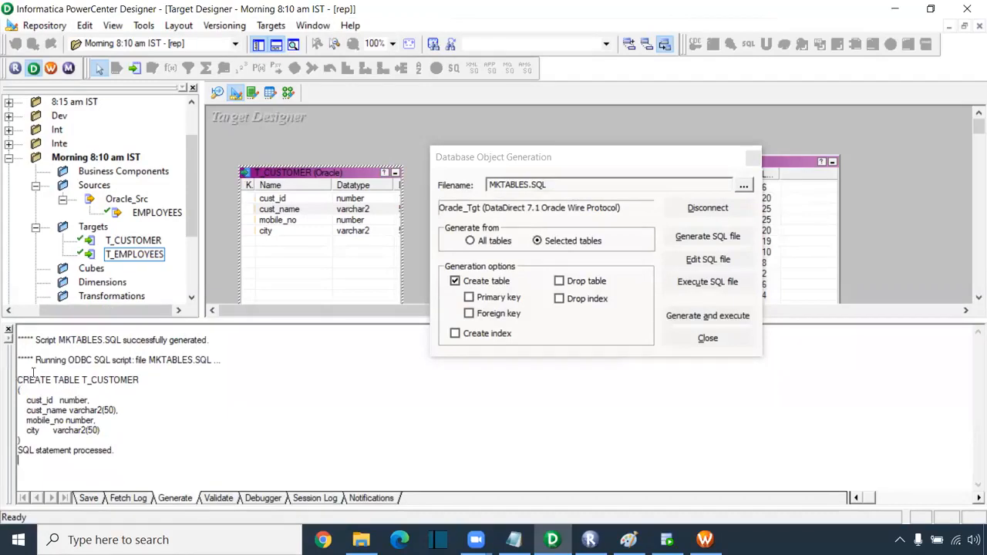
{"action": "left_click_drag", "start_coordinate": [115, 451], "coordinate": [6, 449]}
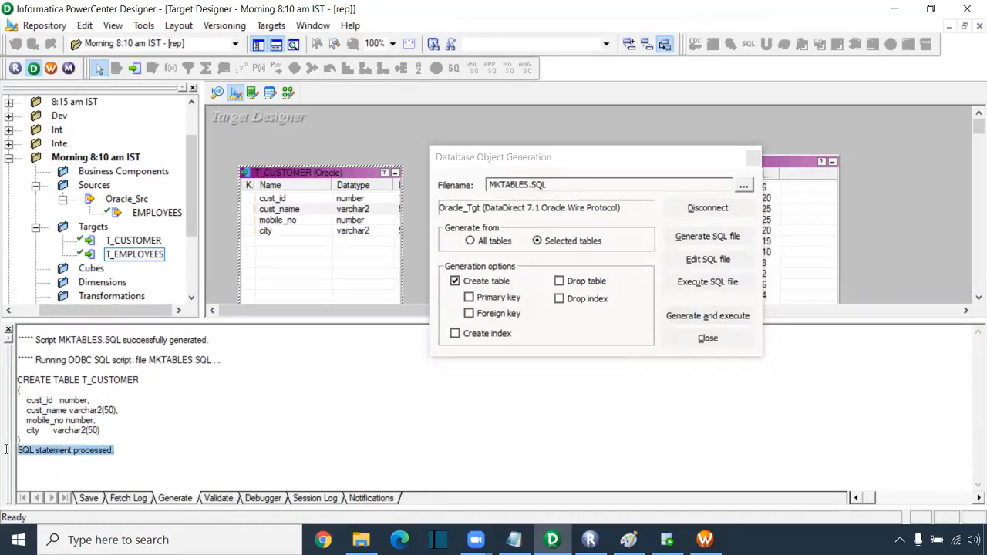
{"action": "left_click_drag", "start_coordinate": [17, 378], "coordinate": [155, 442]}
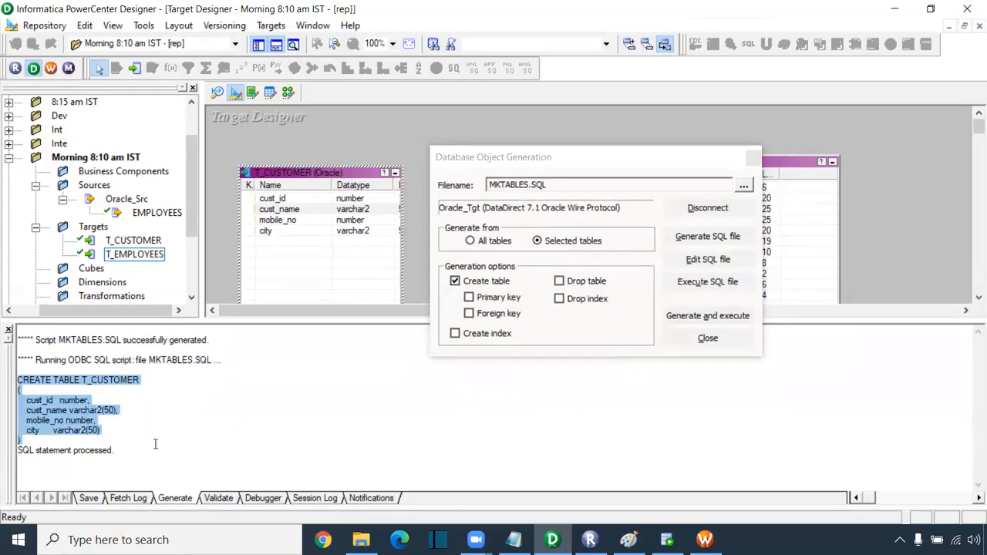
{"action": "left_click", "coordinate": [27, 420]}
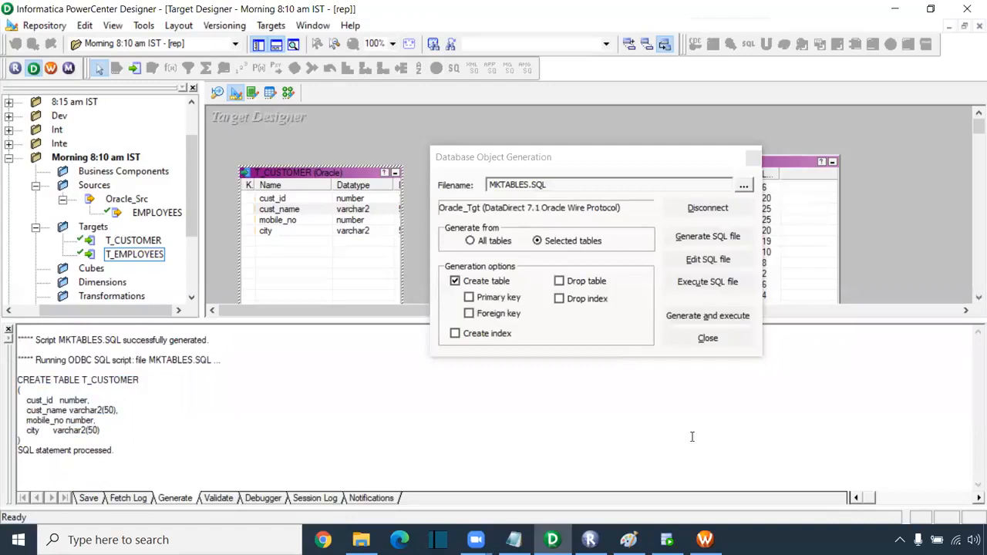
{"action": "left_click", "coordinate": [708, 339]}
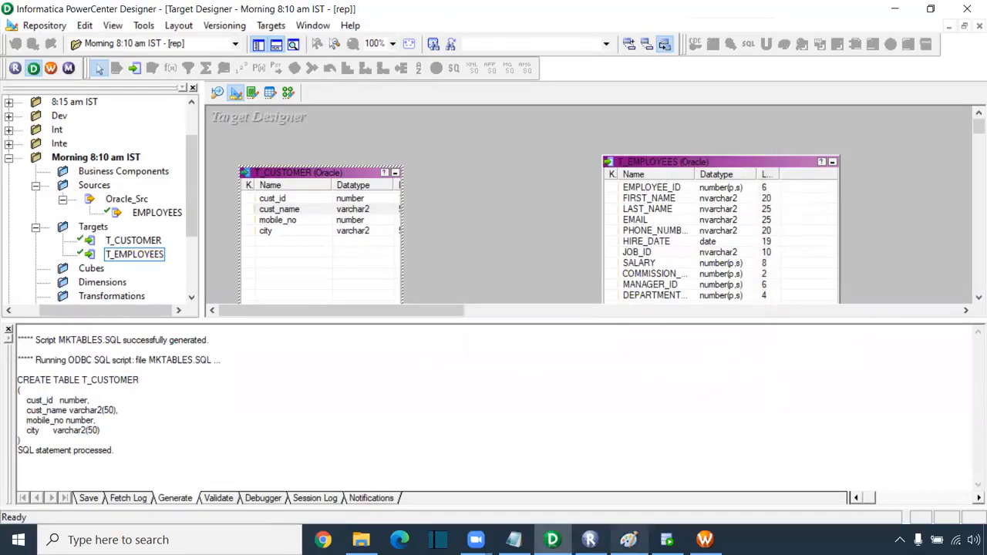
- Rerun select * from t_customer, now returning 0 rows with CUST_ID, CUST_NAME, MOBILE_NO, CITY
{"action": "left_click", "coordinate": [667, 540]}
{"action": "left_click_drag", "start_coordinate": [393, 161], "coordinate": [174, 132]}
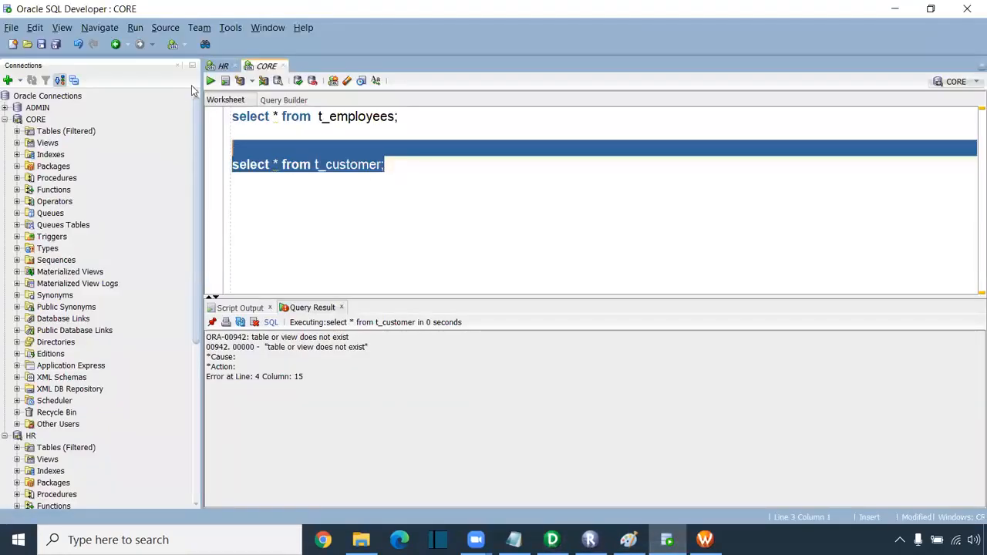
{"action": "left_click", "coordinate": [210, 81]}
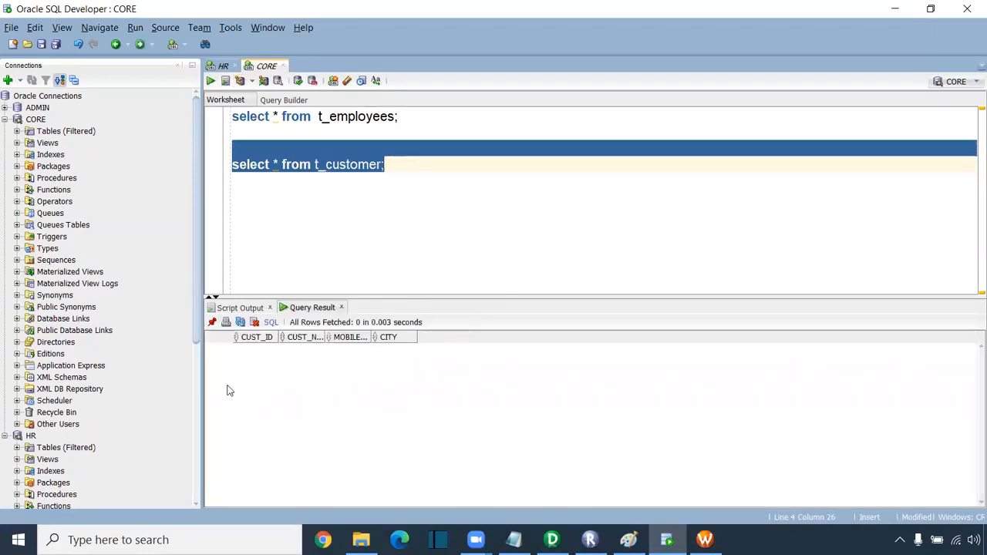
{"action": "left_click", "coordinate": [355, 249]}
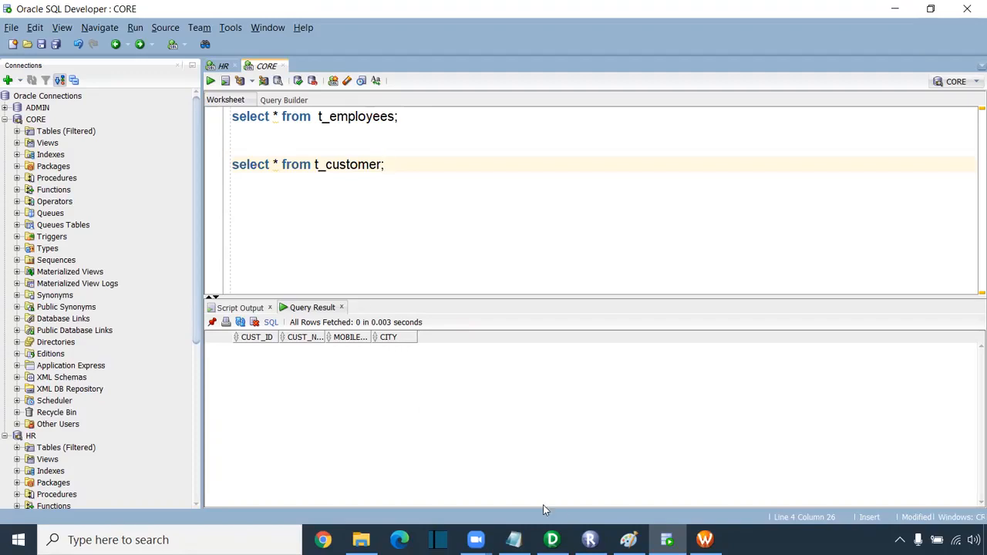
{"action": "left_click", "coordinate": [552, 540]}
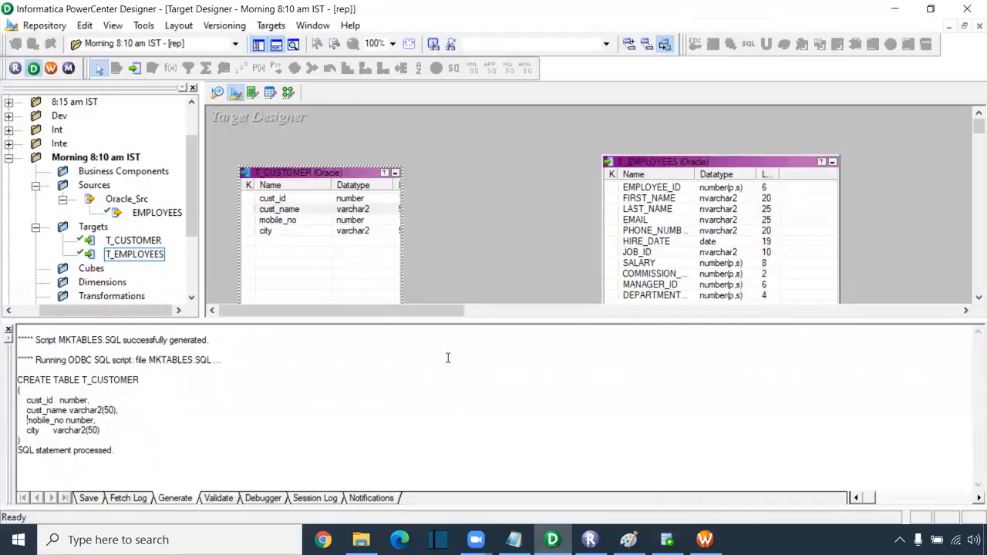
- Shrink the output log panel, deselect T_CUSTOMER, and drag the EMPLOYEES source onto T_CUSTOMER
{"action": "left_click_drag", "start_coordinate": [459, 319], "coordinate": [456, 414]}
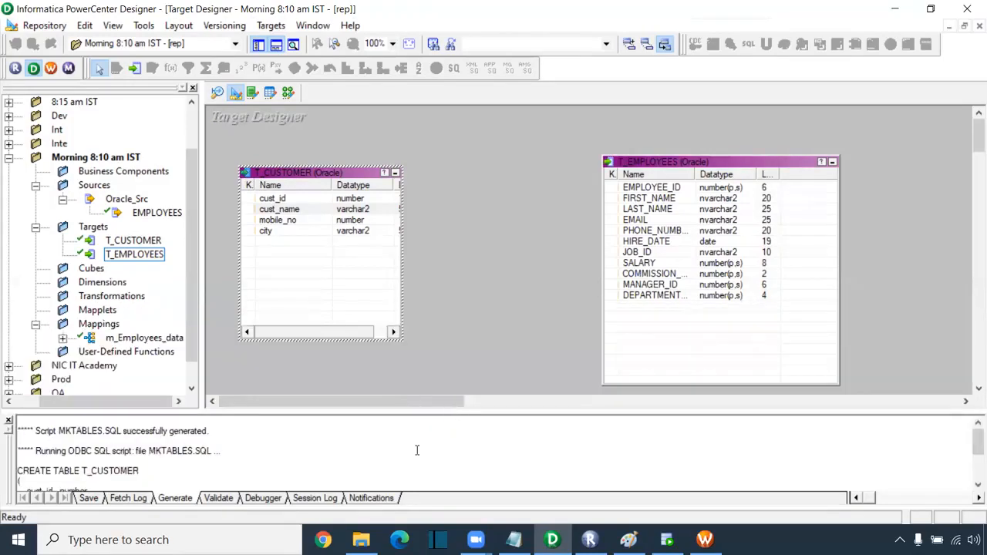
{"action": "left_click", "coordinate": [433, 203]}
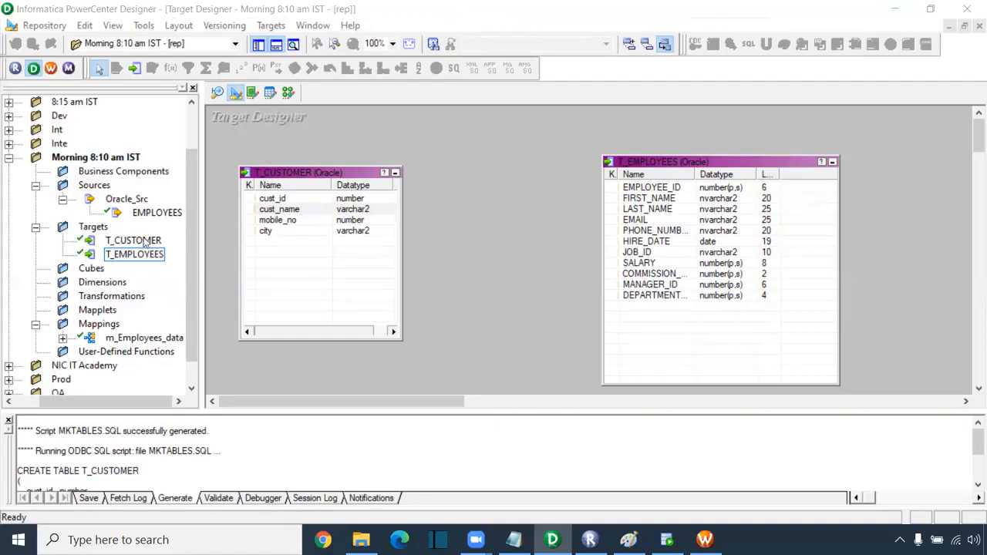
{"action": "left_click_drag", "start_coordinate": [165, 212], "coordinate": [289, 201]}
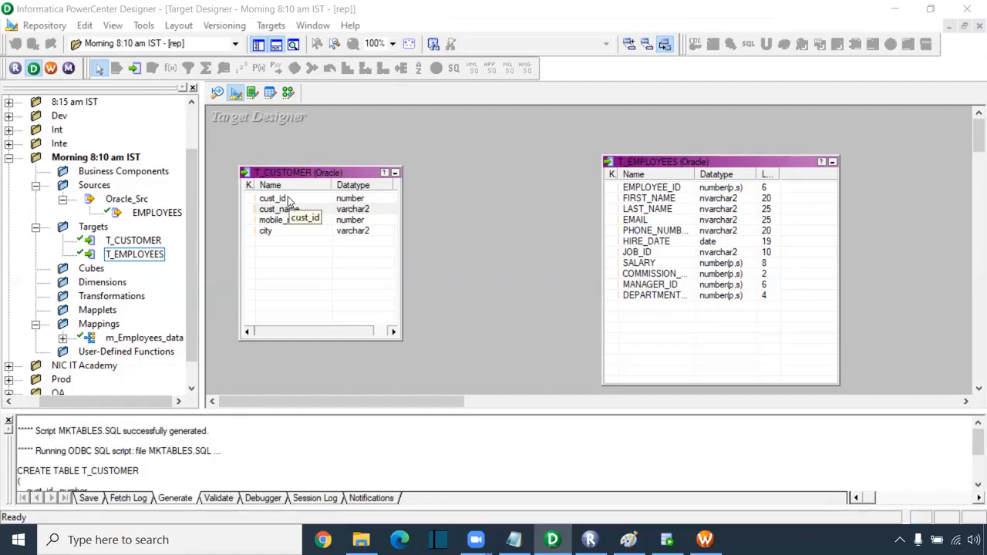
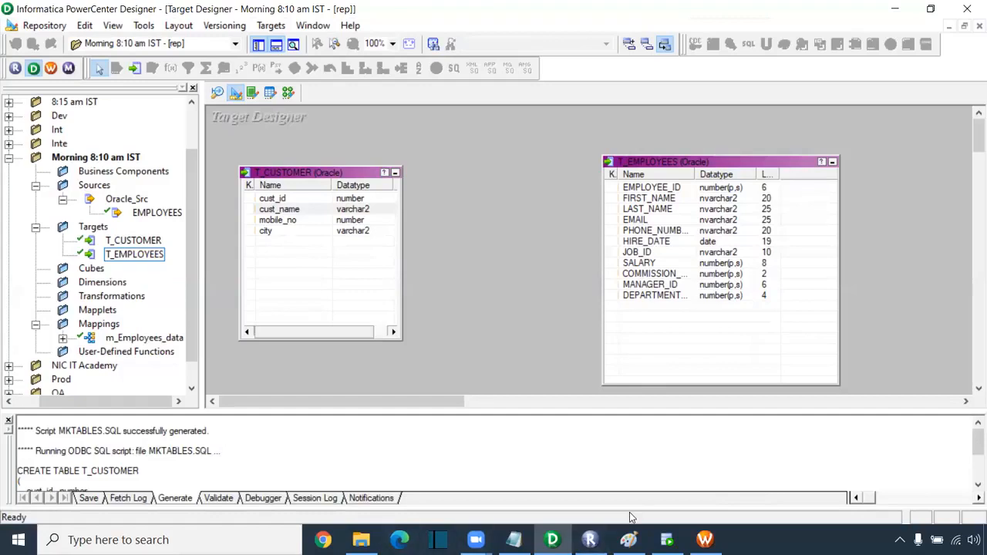
- View the m_Employees_data mapping in Designer, then return to the s_m_Employees_data session editor
{"action": "left_click", "coordinate": [284, 90]}
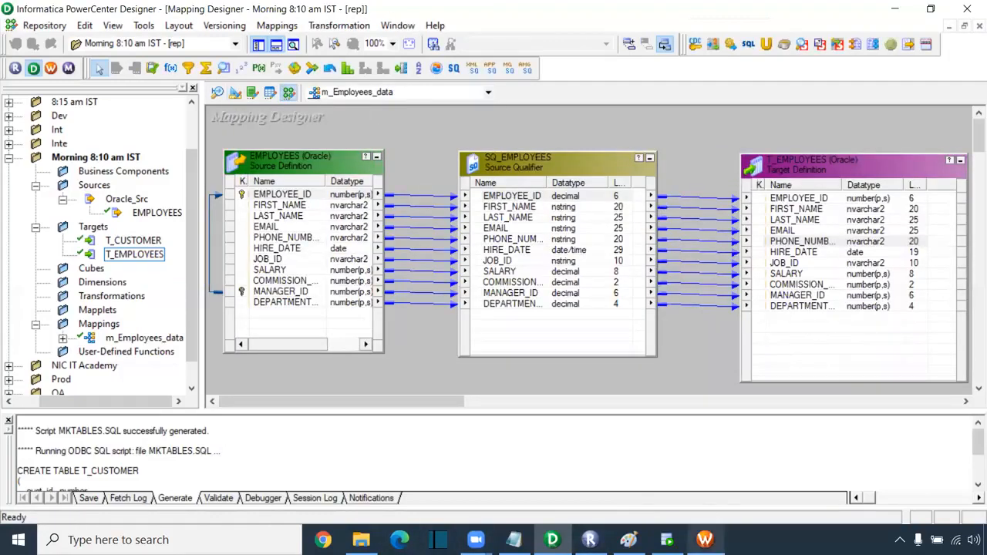
{"action": "left_click", "coordinate": [705, 540]}
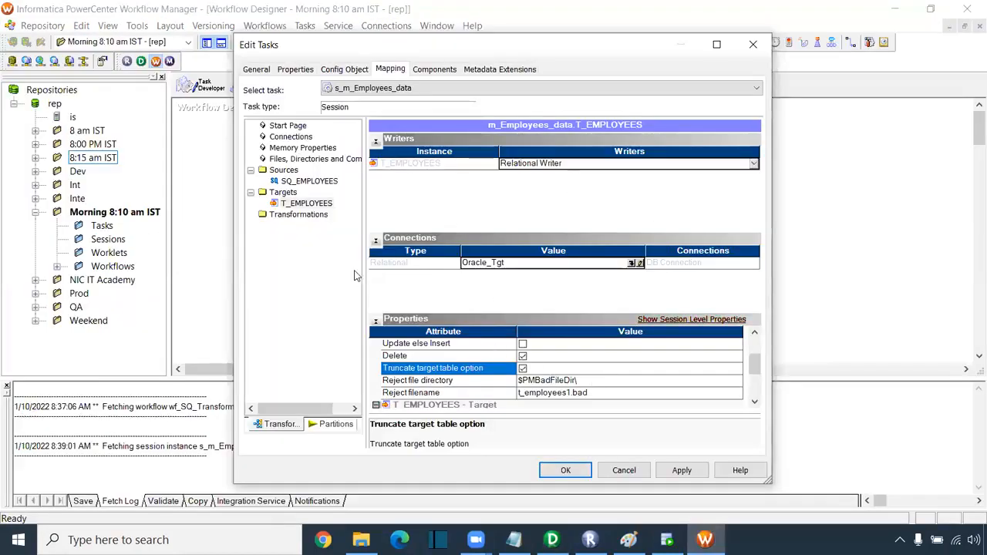
- Review the SQ_EMPLOYEES reader and T_EMPLOYEES writer settings, checking the Truncate target table option
{"action": "left_click", "coordinate": [314, 181]}
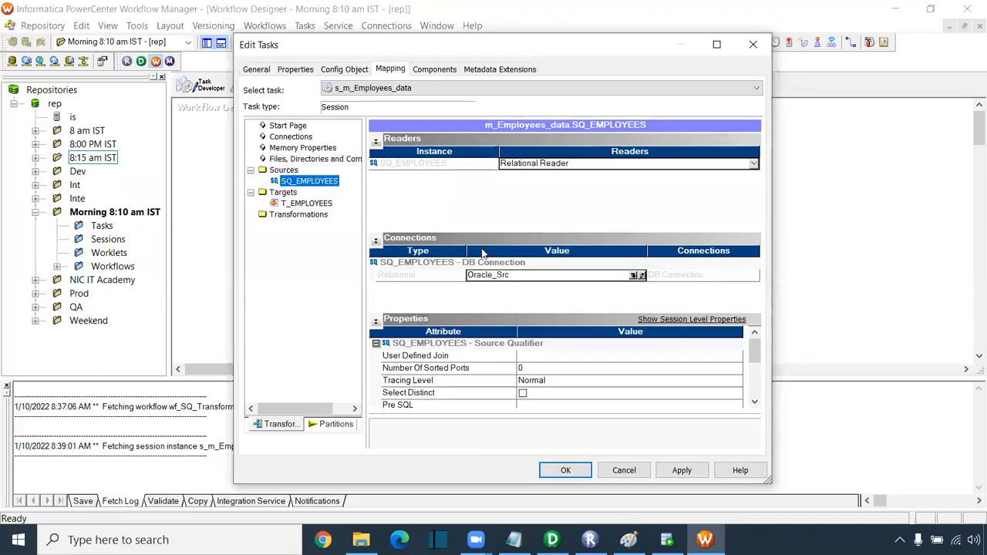
{"action": "left_click", "coordinate": [321, 203]}
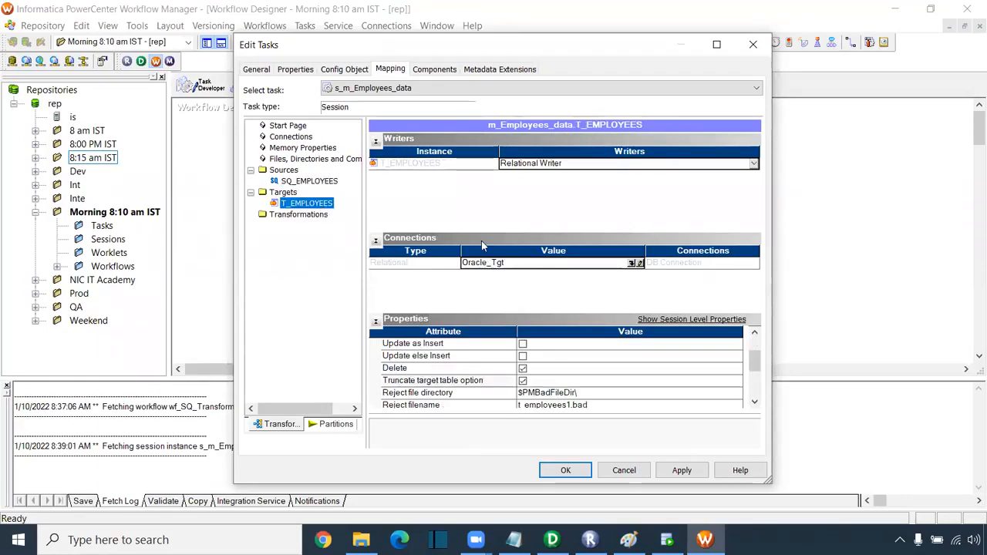
{"action": "left_click", "coordinate": [756, 404]}
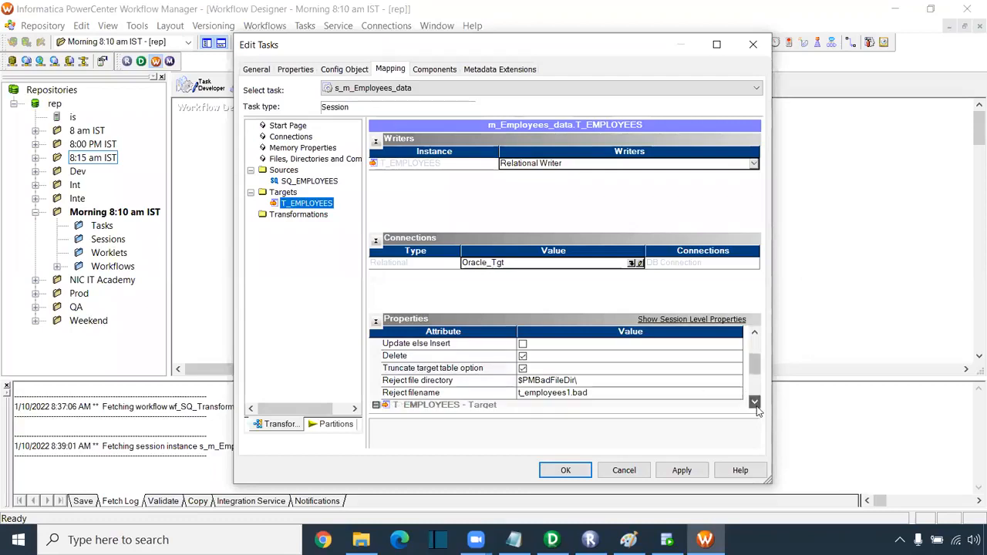
{"action": "left_click", "coordinate": [756, 403]}
{"action": "left_click", "coordinate": [756, 403]}
{"action": "left_click", "coordinate": [756, 403]}
{"action": "left_click_drag", "start_coordinate": [759, 373], "coordinate": [756, 355]}
{"action": "scroll", "coordinate": [582, 400], "scroll_direction": "down", "scroll_amount": 1}
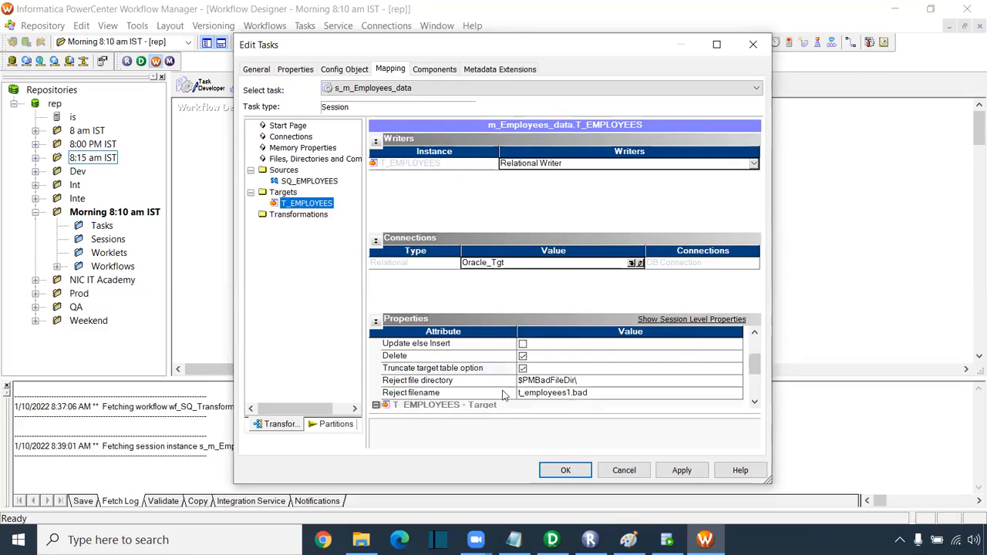
{"action": "left_click", "coordinate": [470, 372]}
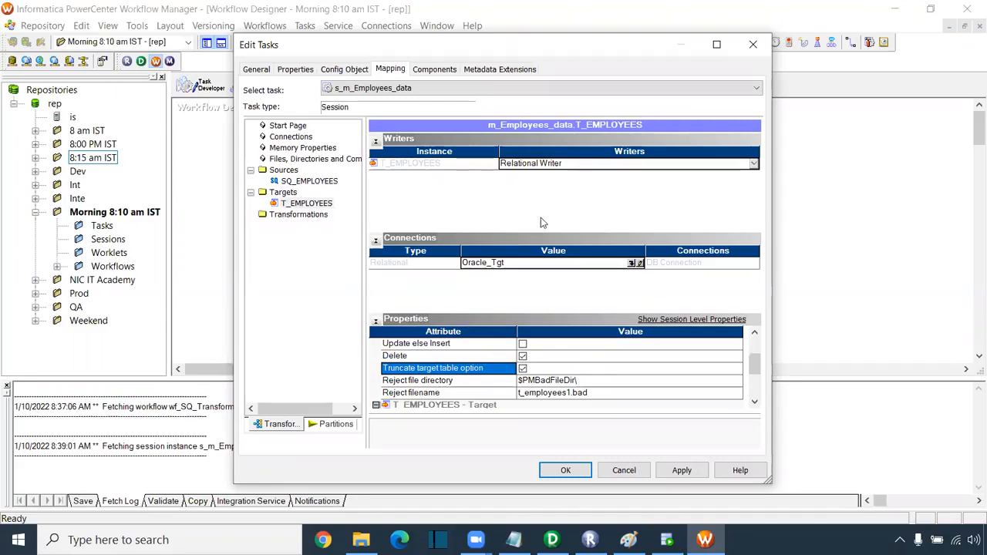
- Recheck the source and target settings, then show the session's config object attributes
{"action": "left_click", "coordinate": [334, 182]}
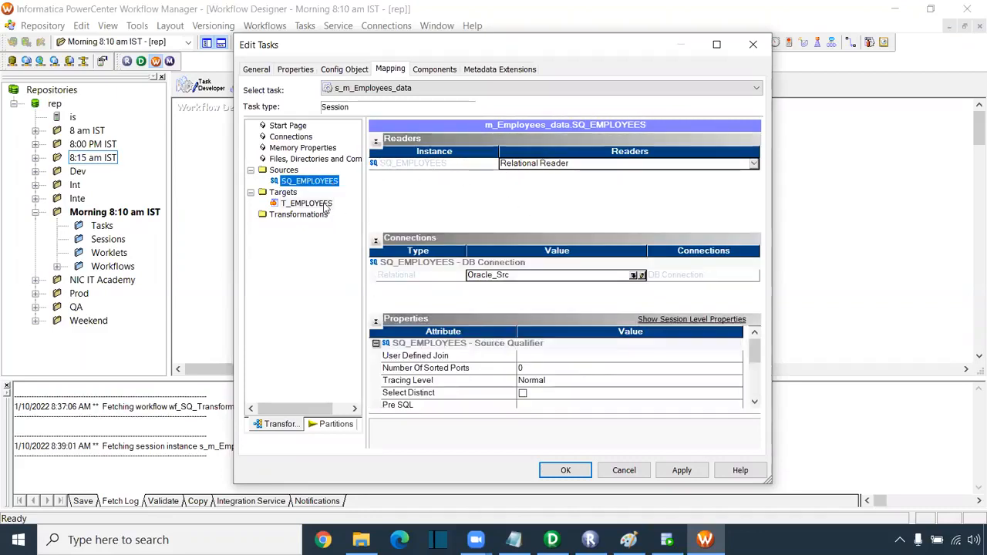
{"action": "left_click", "coordinate": [324, 205]}
{"action": "left_click", "coordinate": [342, 70]}
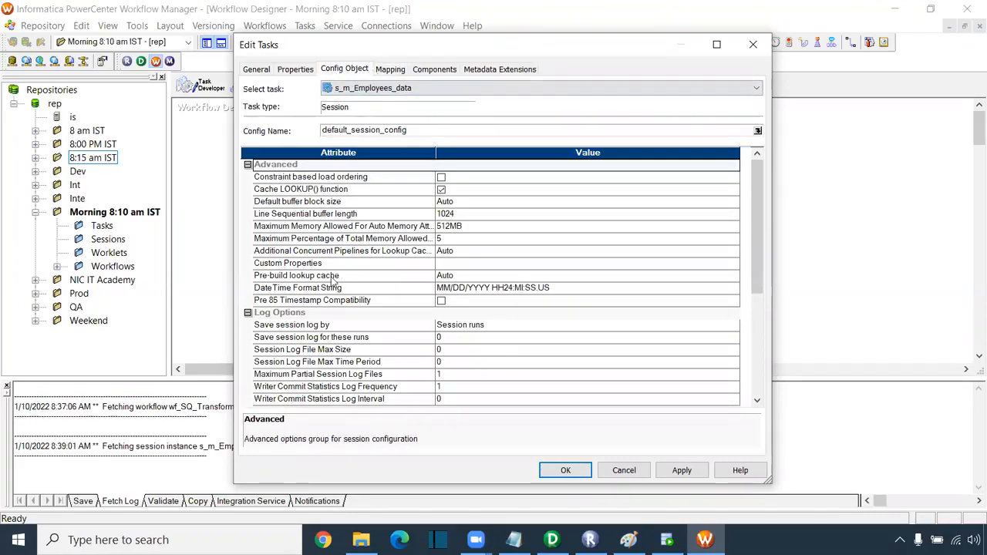
- Set the session's Stop on errors attribute to 1
{"action": "scroll", "coordinate": [333, 281], "scroll_direction": "down", "scroll_amount": 3}
{"action": "left_click", "coordinate": [302, 313]}
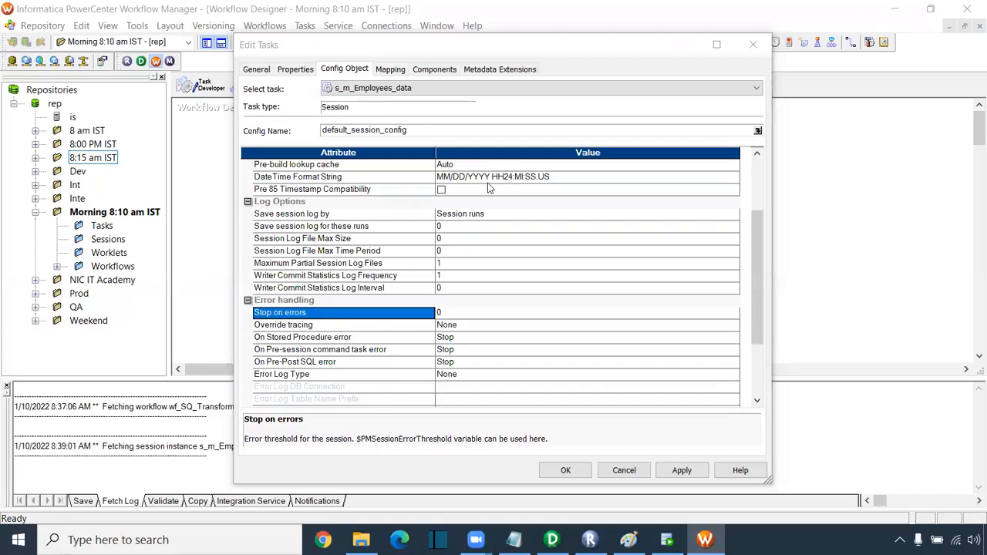
{"action": "left_click", "coordinate": [440, 313]}
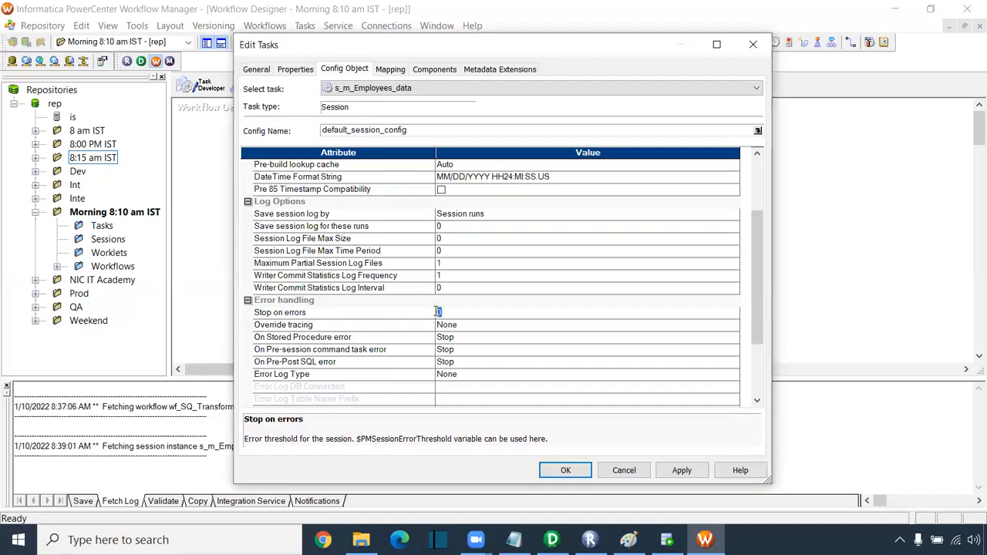
{"action": "type", "text": "1"}
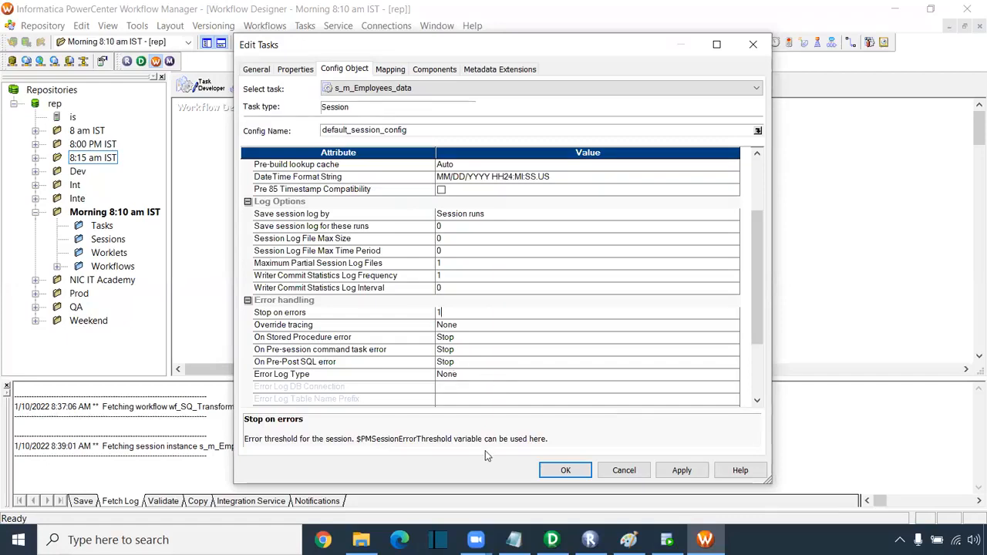
- Enable 'Fail parent if this task fails' on the General tab, apply, and close the editor
{"action": "left_click", "coordinate": [257, 71]}
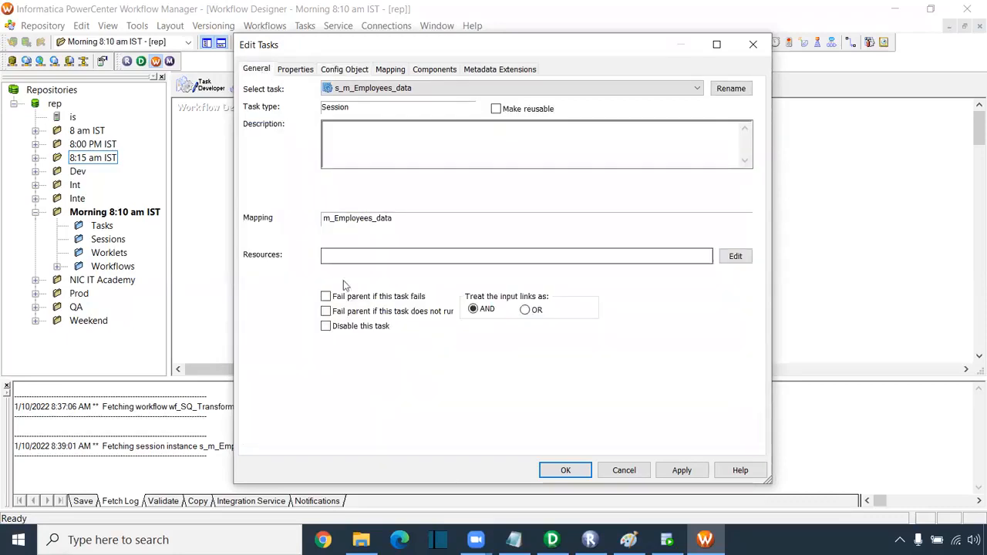
{"action": "left_click", "coordinate": [326, 301]}
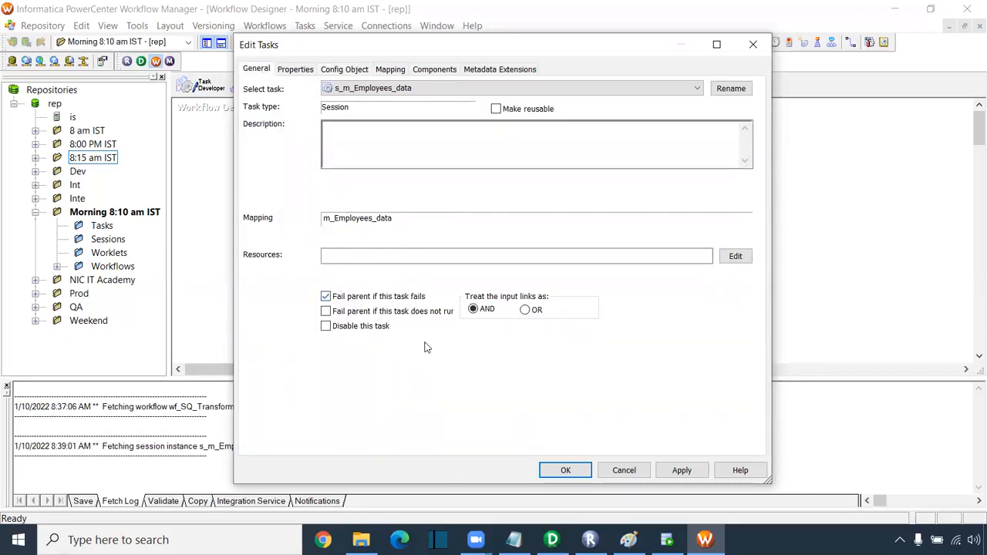
{"action": "left_click", "coordinate": [675, 473]}
{"action": "left_click", "coordinate": [567, 471]}
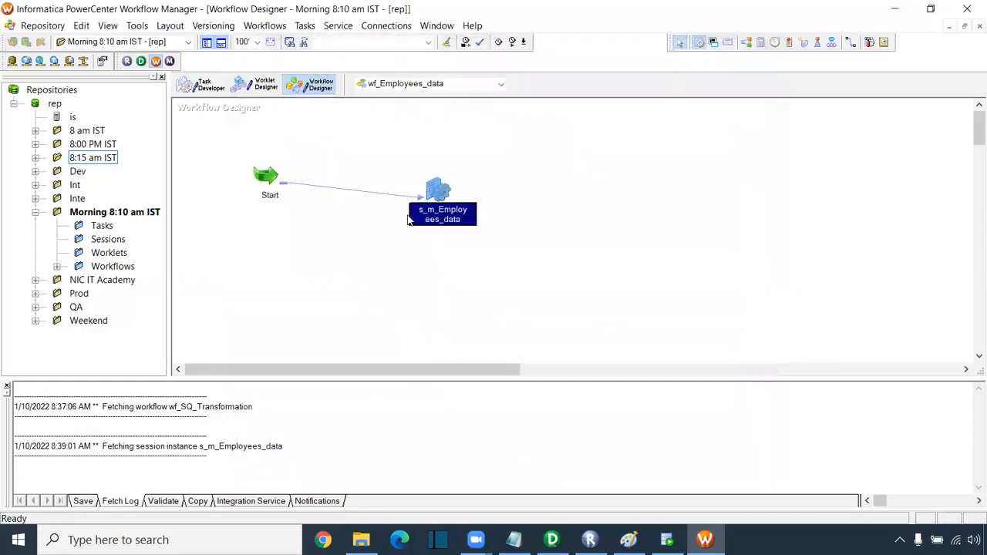
- Save wf_Employees_data with Ctrl+S and confirm the output reports it VALID
{"action": "left_click_drag", "start_coordinate": [393, 149], "coordinate": [501, 249]}
{"action": "left_click", "coordinate": [333, 239]}
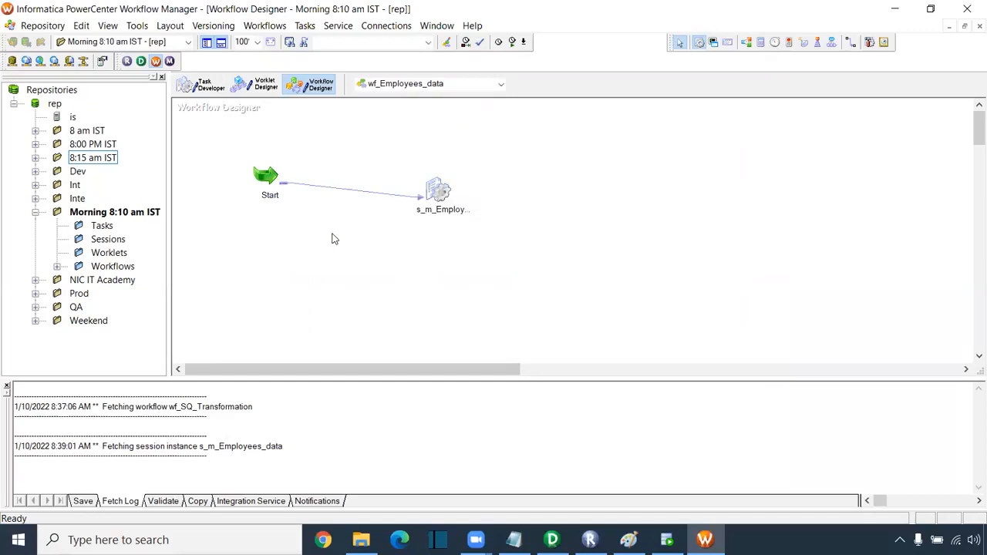
{"action": "key", "text": "ctrl+s"}
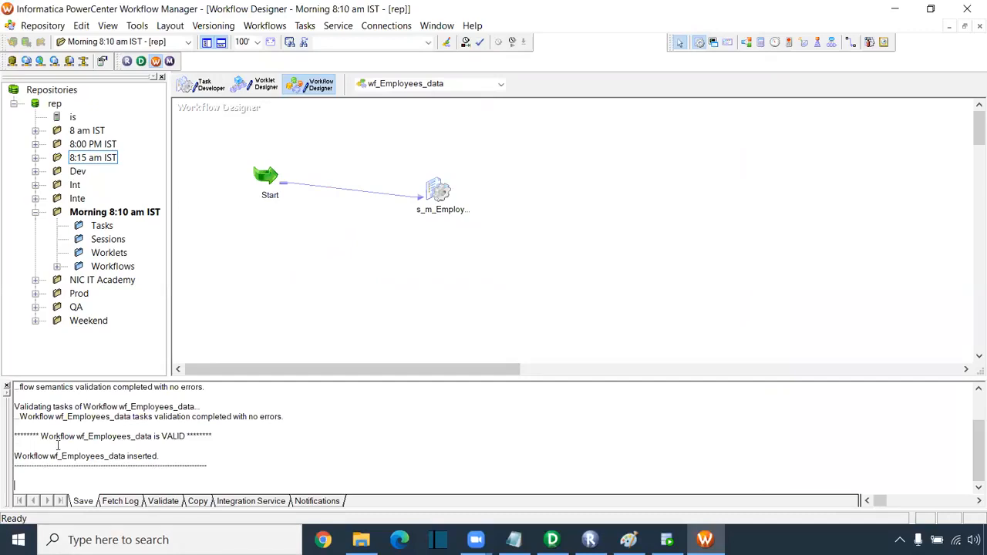
{"action": "left_click_drag", "start_coordinate": [43, 437], "coordinate": [224, 445]}
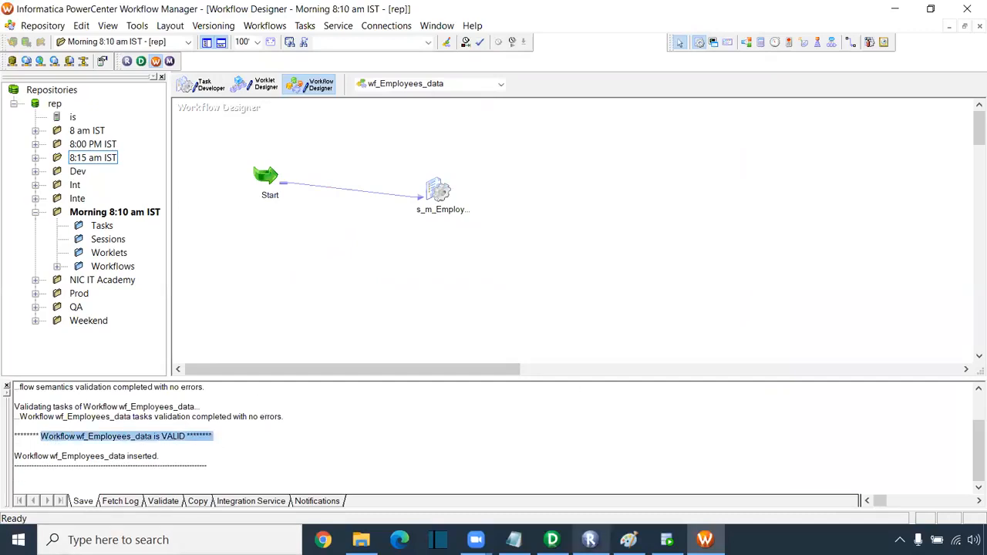
{"action": "left_click", "coordinate": [513, 540]}
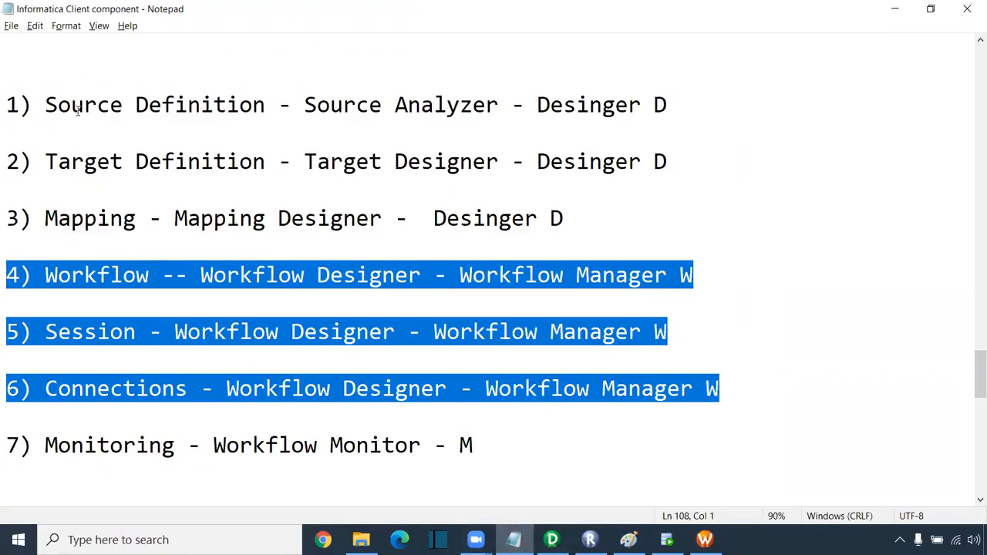
- Walk through the source, target, mapping, workflow, session and connections lines in the notes
{"action": "left_click_drag", "start_coordinate": [48, 107], "coordinate": [200, 107]}
{"action": "left_click_drag", "start_coordinate": [70, 162], "coordinate": [228, 162]}
{"action": "left_click_drag", "start_coordinate": [83, 218], "coordinate": [198, 218]}
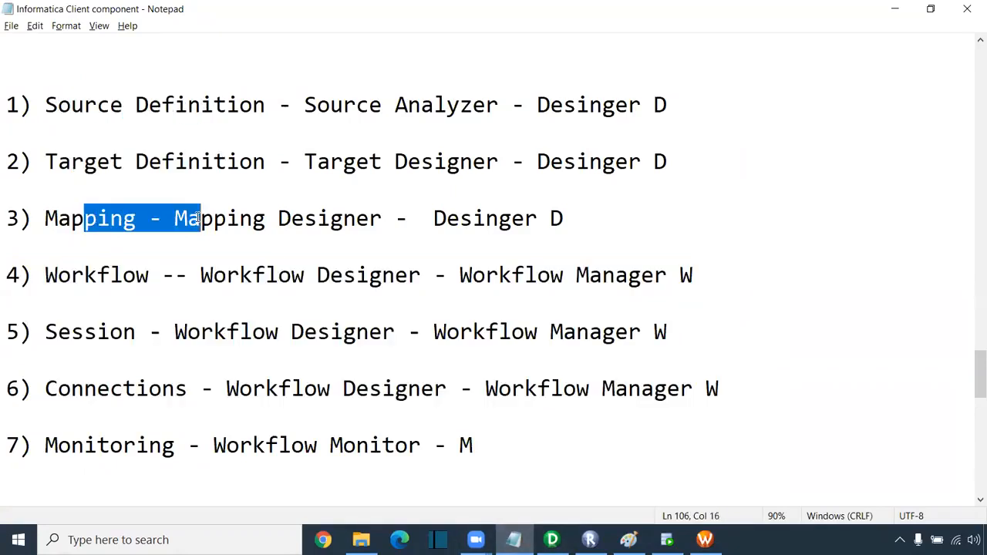
{"action": "left_click_drag", "start_coordinate": [97, 275], "coordinate": [306, 276]}
{"action": "left_click_drag", "start_coordinate": [81, 333], "coordinate": [265, 333]}
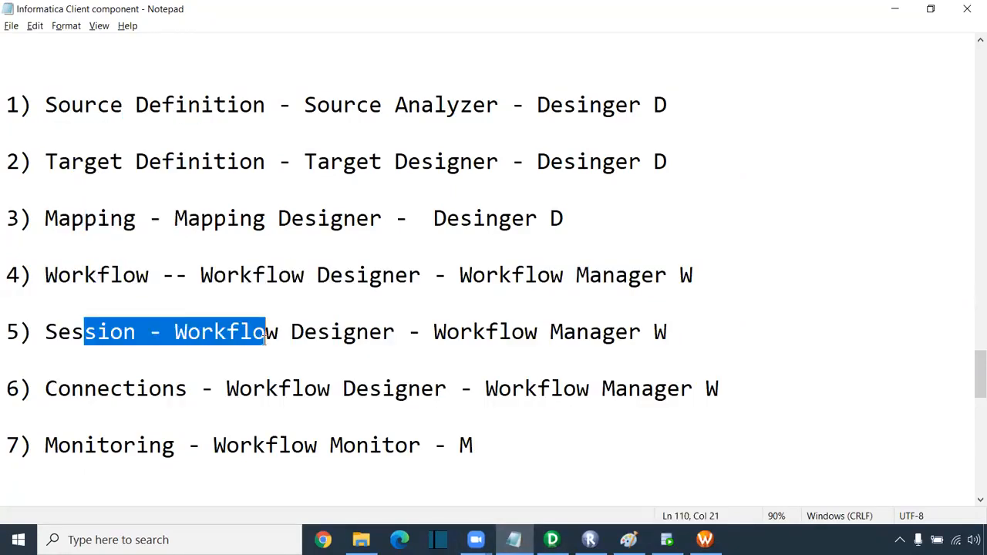
{"action": "left_click_drag", "start_coordinate": [98, 389], "coordinate": [708, 388]}
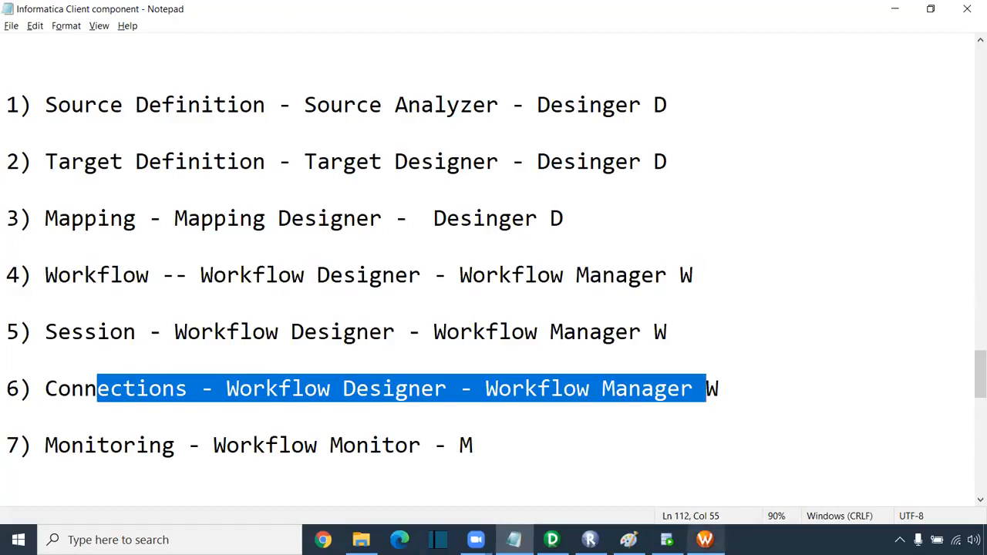
{"action": "left_click", "coordinate": [705, 540]}
- Browse the relational database connections list and close it
{"action": "left_click", "coordinate": [397, 27]}
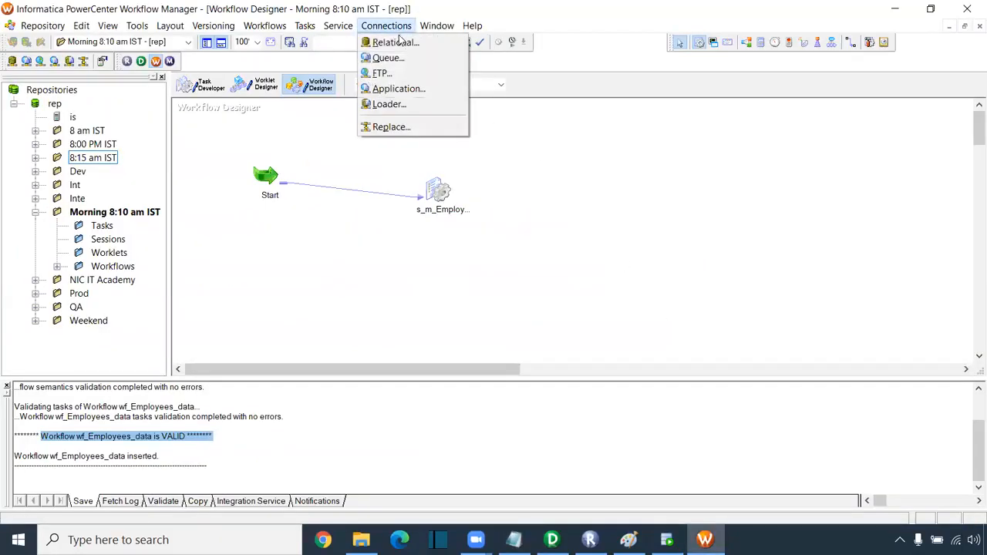
{"action": "left_click", "coordinate": [396, 42]}
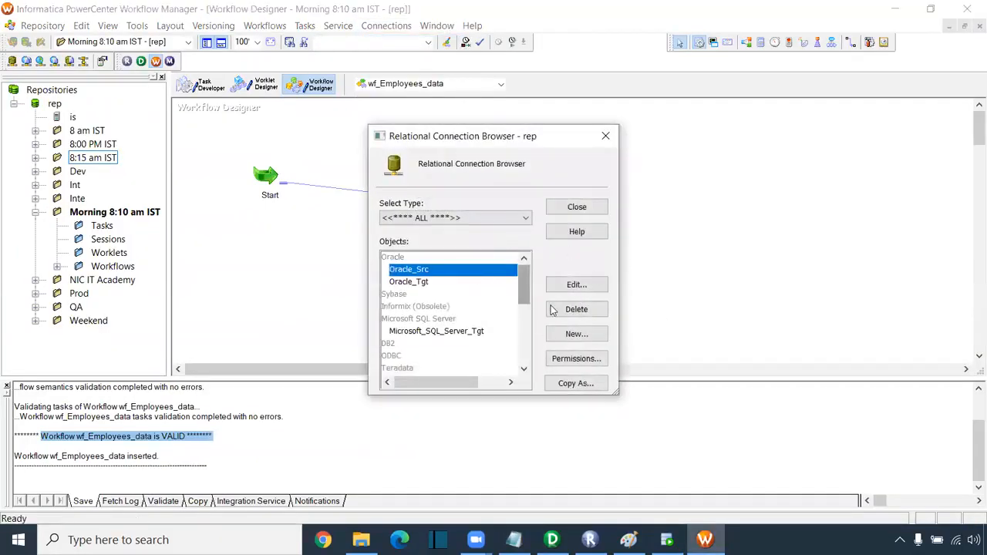
{"action": "left_click", "coordinate": [605, 136]}
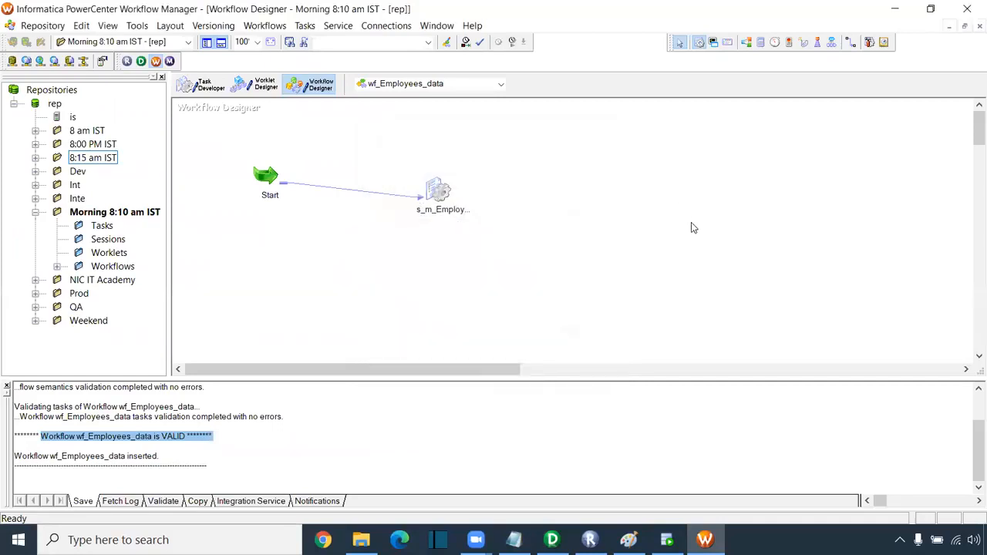
- Run the t_employees query in SQL Developer, confirming the target table has 0 rows
{"action": "mouse_move", "coordinate": [609, 535]}
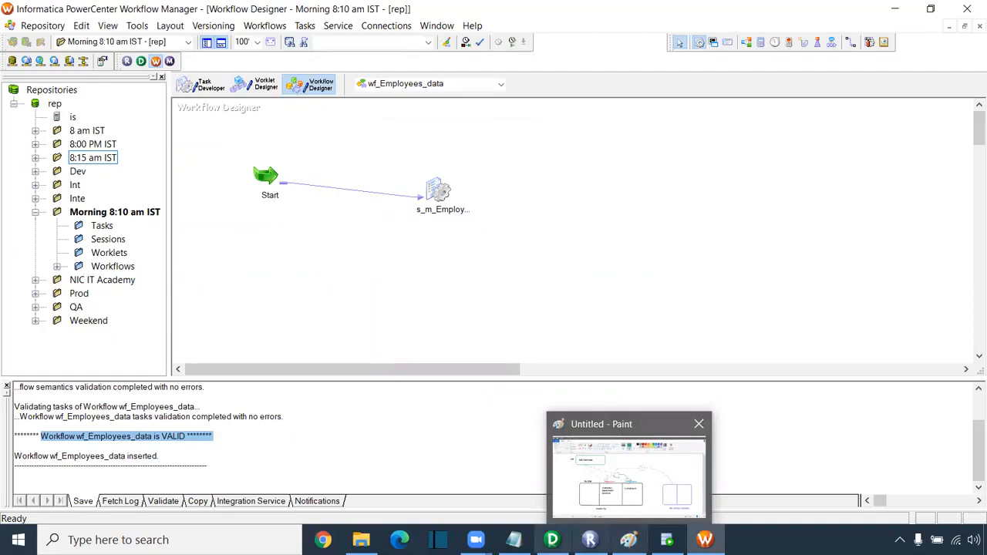
{"action": "left_click", "coordinate": [667, 540]}
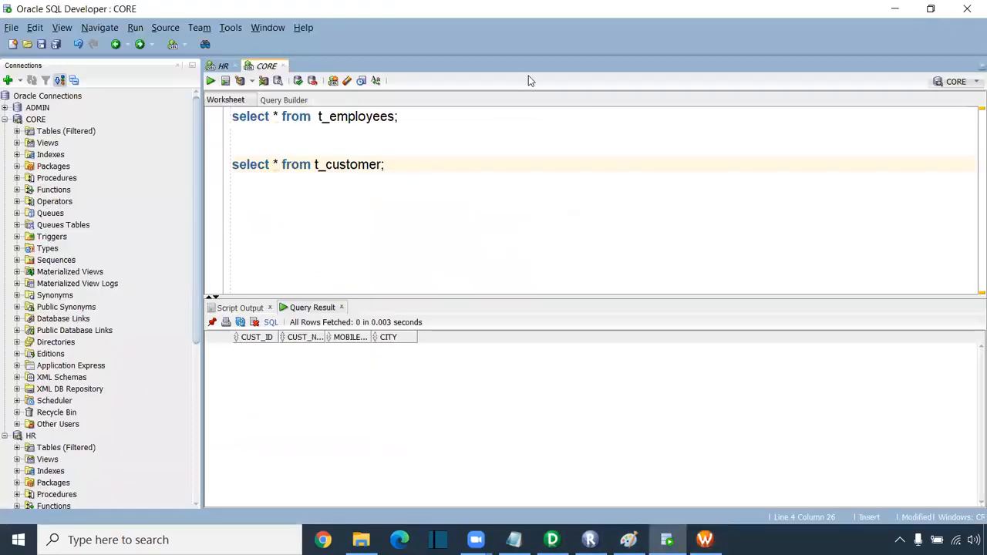
{"action": "triple_click", "coordinate": [402, 119]}
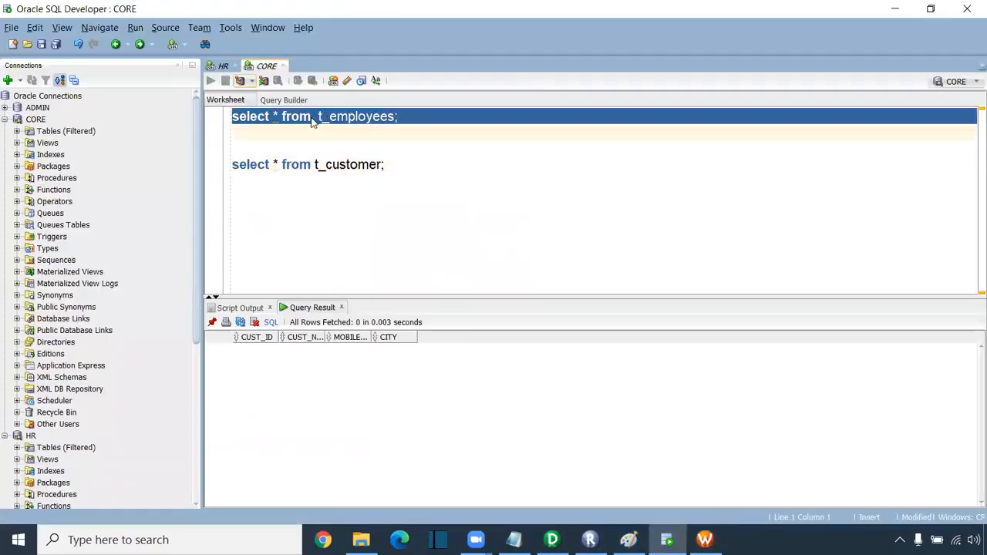
{"action": "key", "text": "ctrl+Return"}
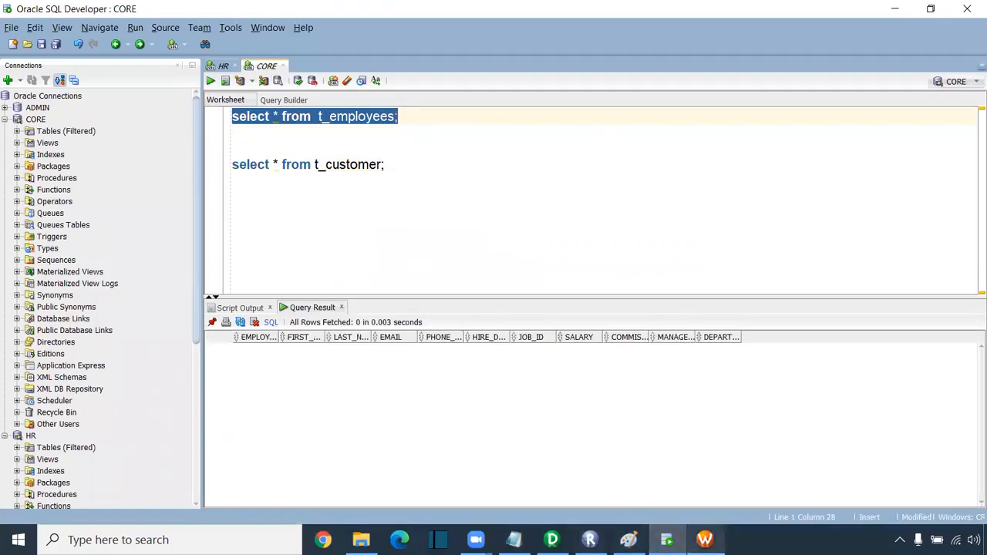
{"action": "left_click", "coordinate": [705, 540]}
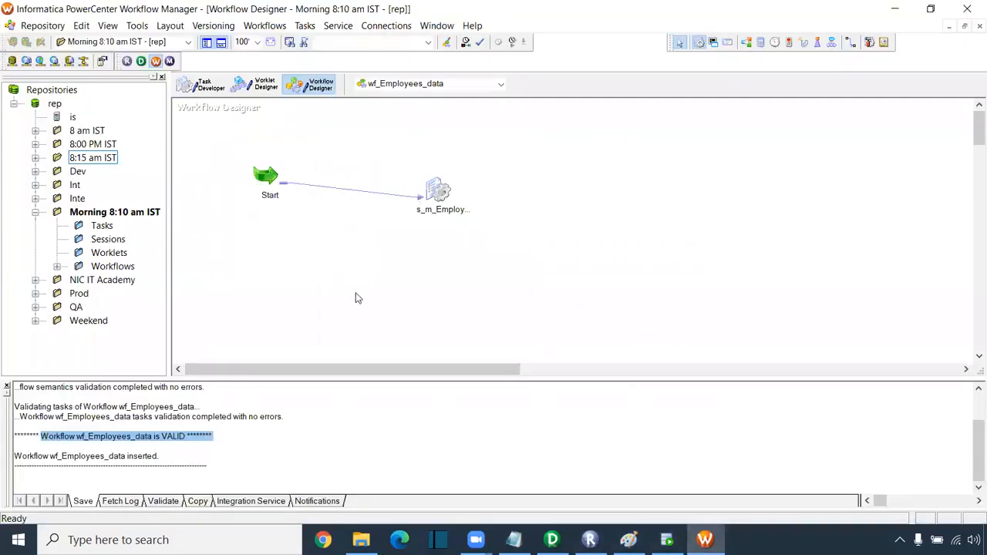
- Start wf_Employees_data from the canvas menu and watch its new run in Workflow Monitor
{"action": "right_click", "coordinate": [540, 196]}
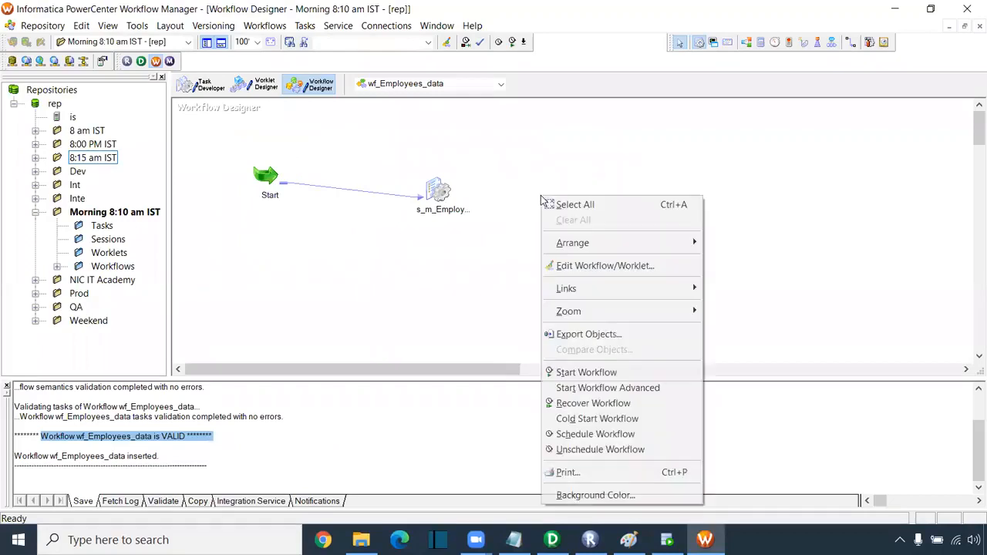
{"action": "right_click", "coordinate": [360, 279]}
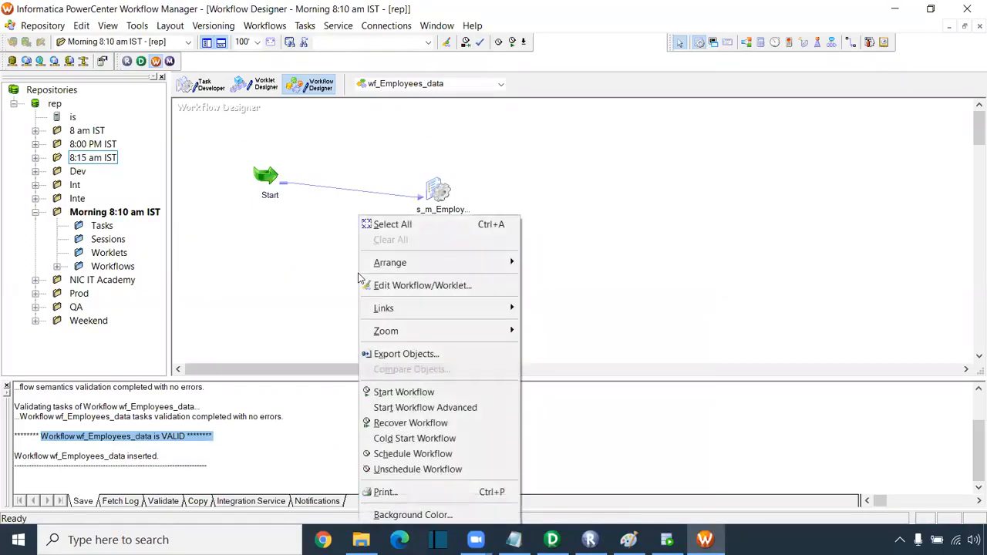
{"action": "left_click", "coordinate": [405, 393]}
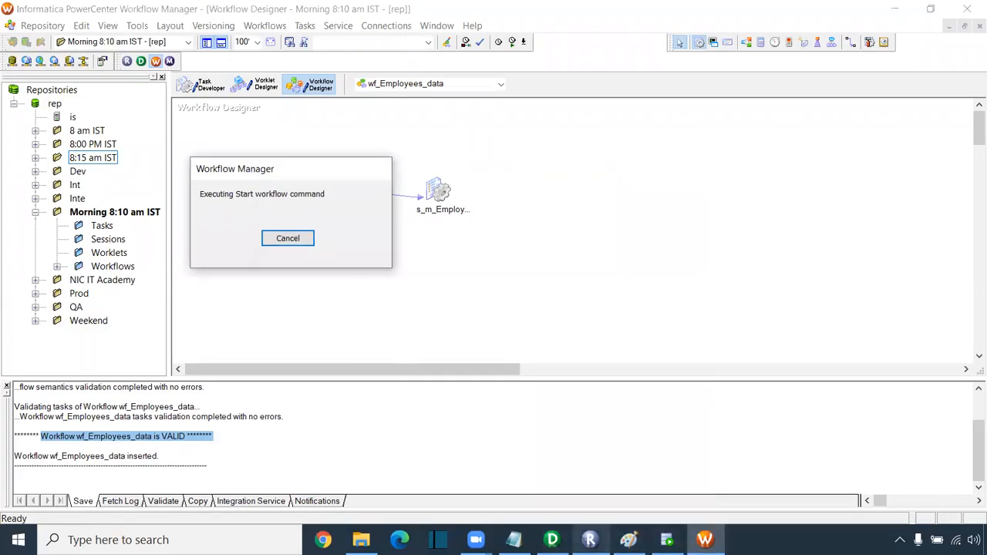
{"action": "mouse_move", "coordinate": [553, 540]}
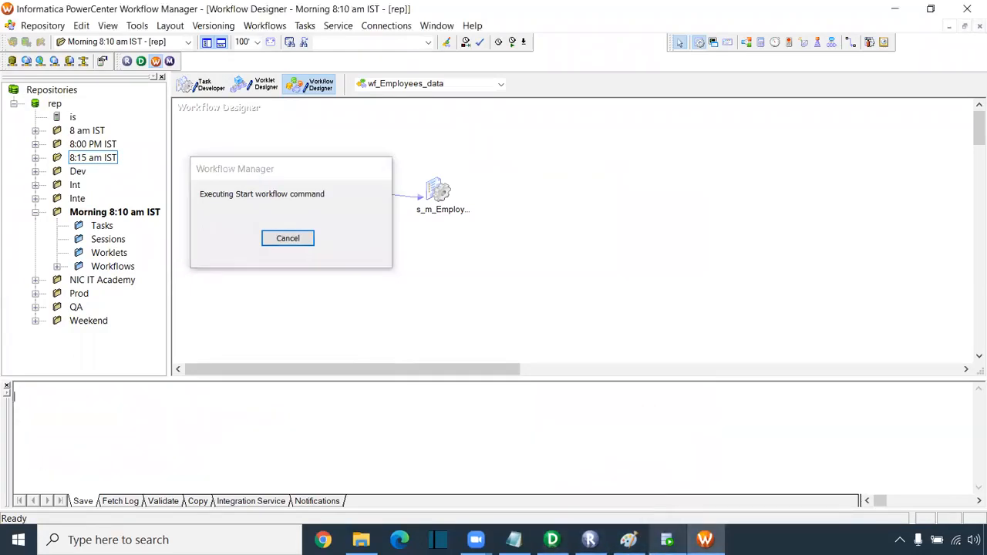
{"action": "mouse_move", "coordinate": [705, 539]}
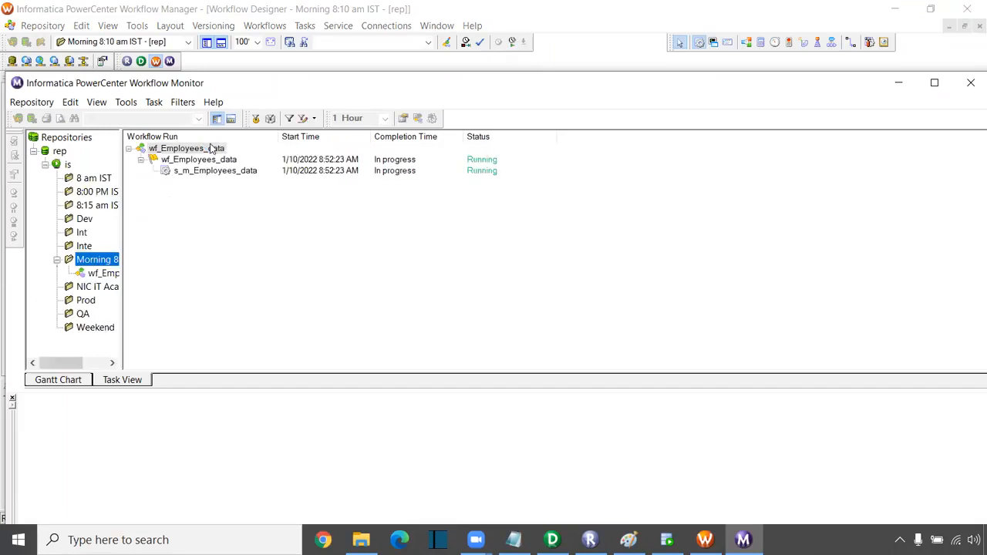
- Maximize Workflow Monitor, widen the navigator, and list only the wf_Employees_data runs
{"action": "double_click", "coordinate": [304, 88]}
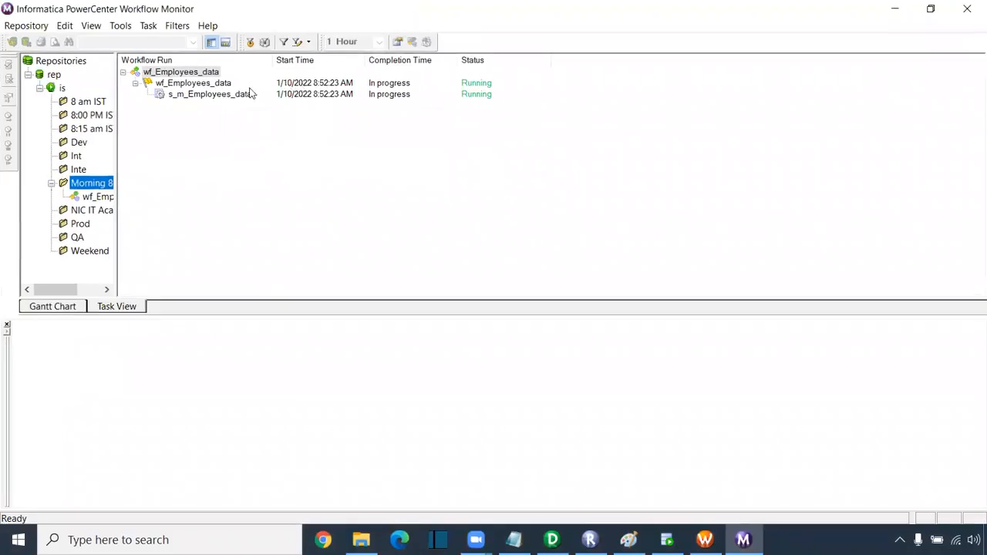
{"action": "left_click", "coordinate": [207, 94]}
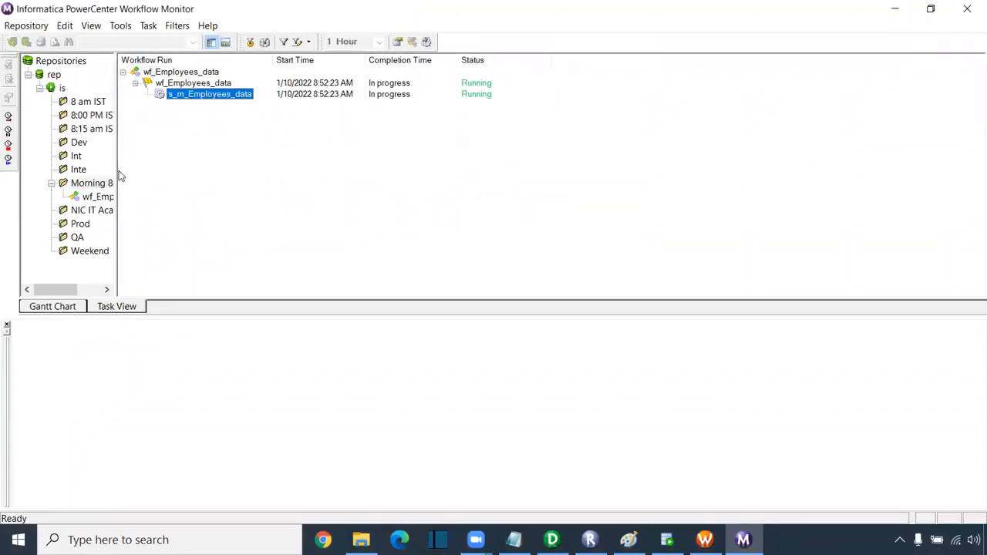
{"action": "left_click_drag", "start_coordinate": [117, 168], "coordinate": [193, 171]}
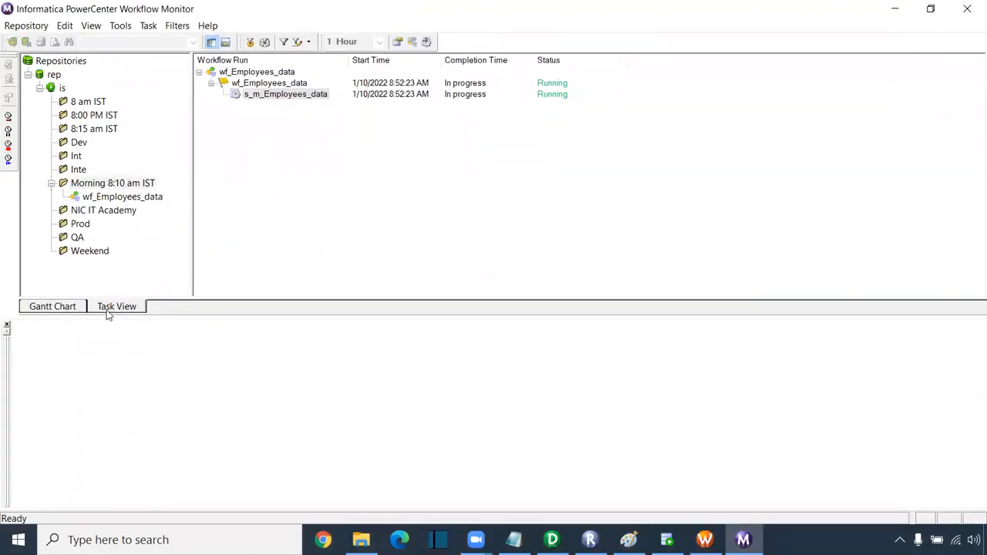
{"action": "left_click", "coordinate": [39, 308]}
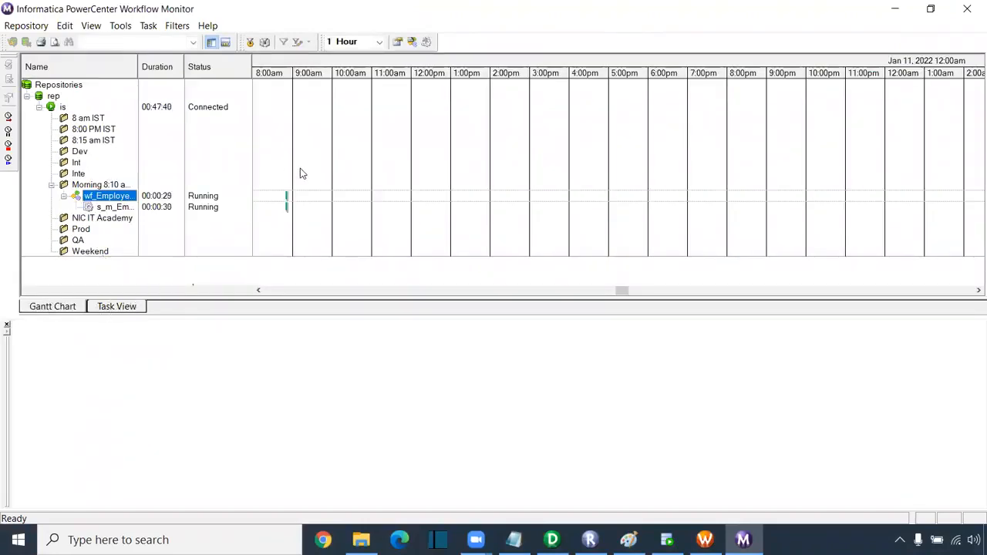
{"action": "left_click", "coordinate": [117, 308]}
{"action": "left_click", "coordinate": [114, 199]}
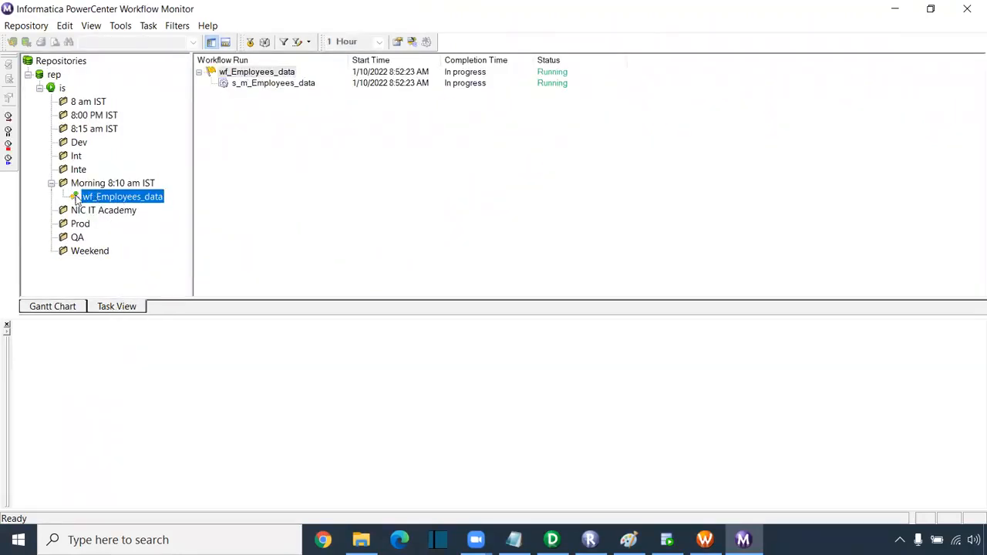
{"action": "left_click", "coordinate": [286, 85]}
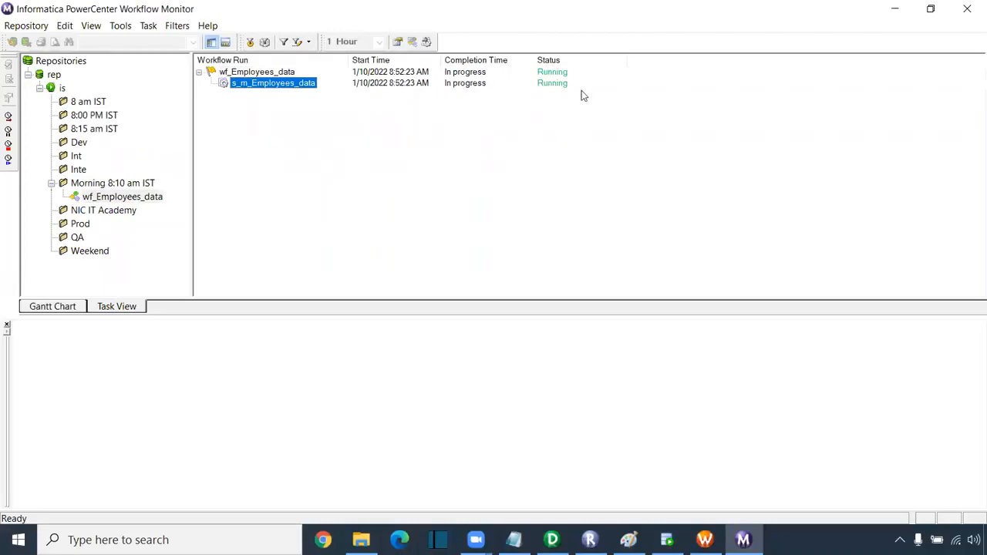
- Show the run properties of the s_m_Employees_data session run
{"action": "right_click", "coordinate": [300, 90]}
{"action": "key", "text": "Escape"}
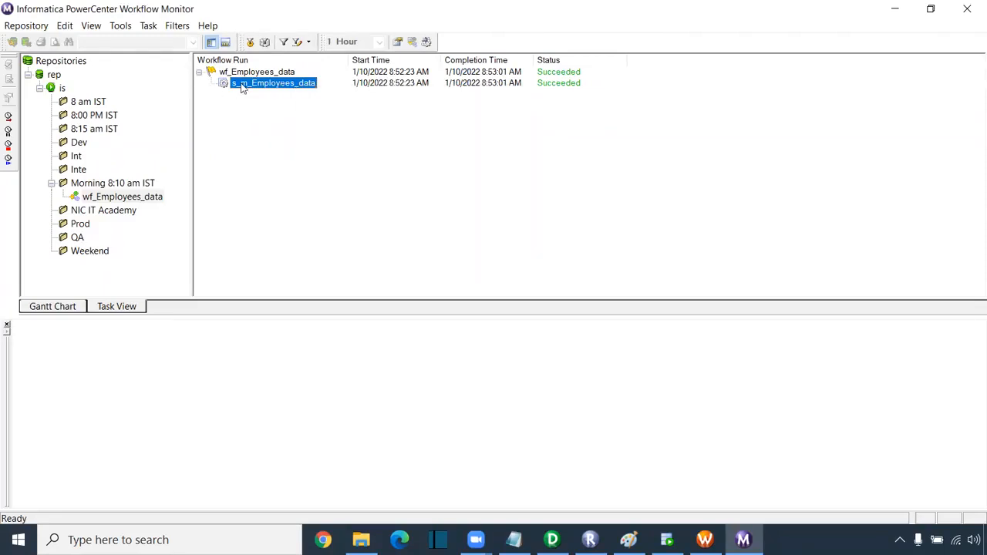
{"action": "left_click", "coordinate": [235, 73]}
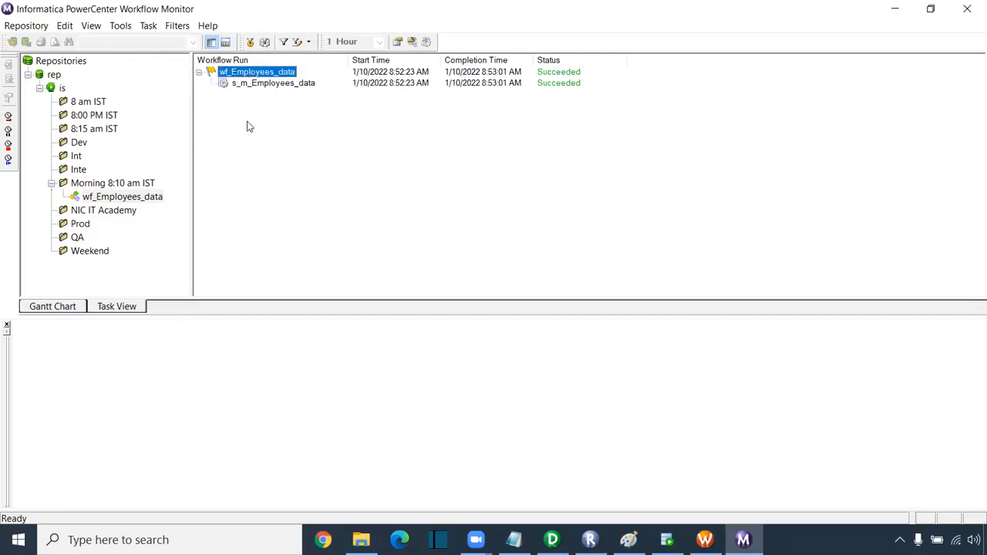
{"action": "left_click", "coordinate": [246, 86]}
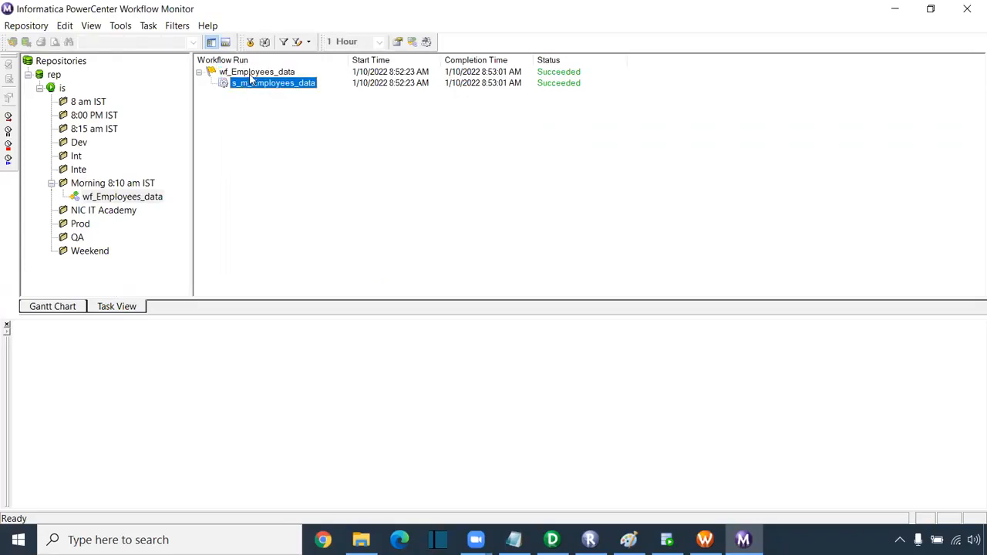
{"action": "left_click", "coordinate": [250, 74]}
{"action": "left_click", "coordinate": [254, 86]}
{"action": "right_click", "coordinate": [254, 88]}
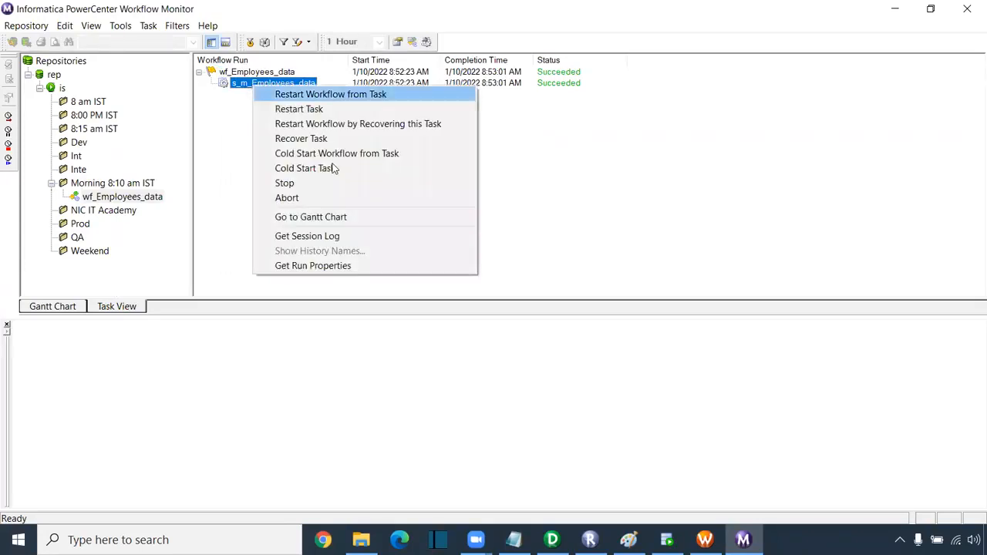
{"action": "left_click", "coordinate": [312, 265]}
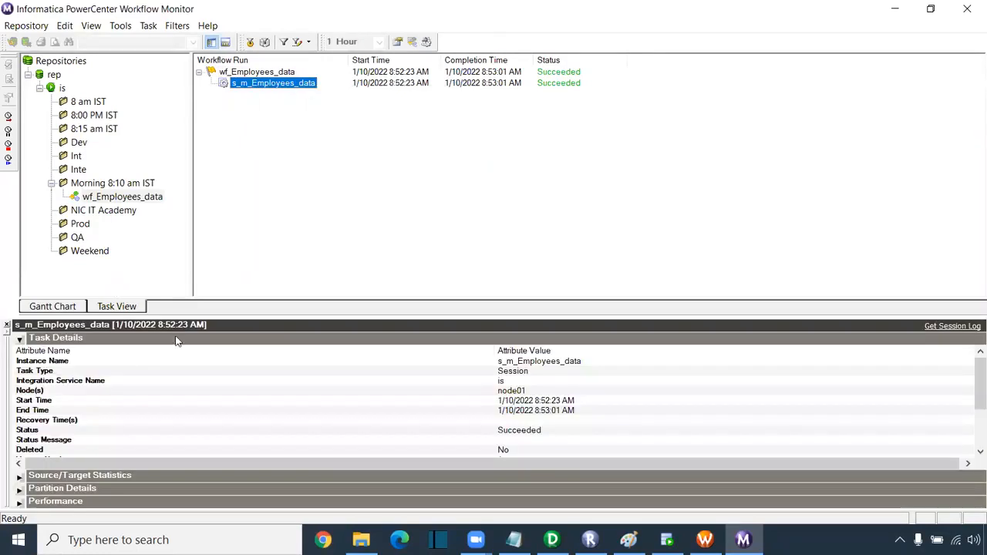
- Check Source/Target Statistics: 107 applied rows for SQ_EMPLOYEES and T_EMPLOYEES, then open the session log
{"action": "left_click", "coordinate": [18, 339]}
{"action": "left_click", "coordinate": [19, 352]}
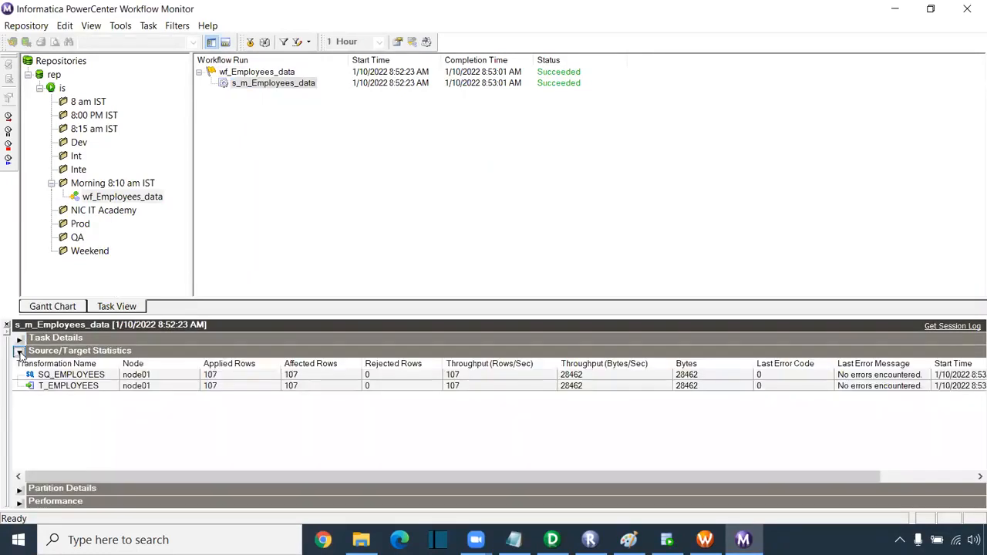
{"action": "left_click", "coordinate": [230, 375]}
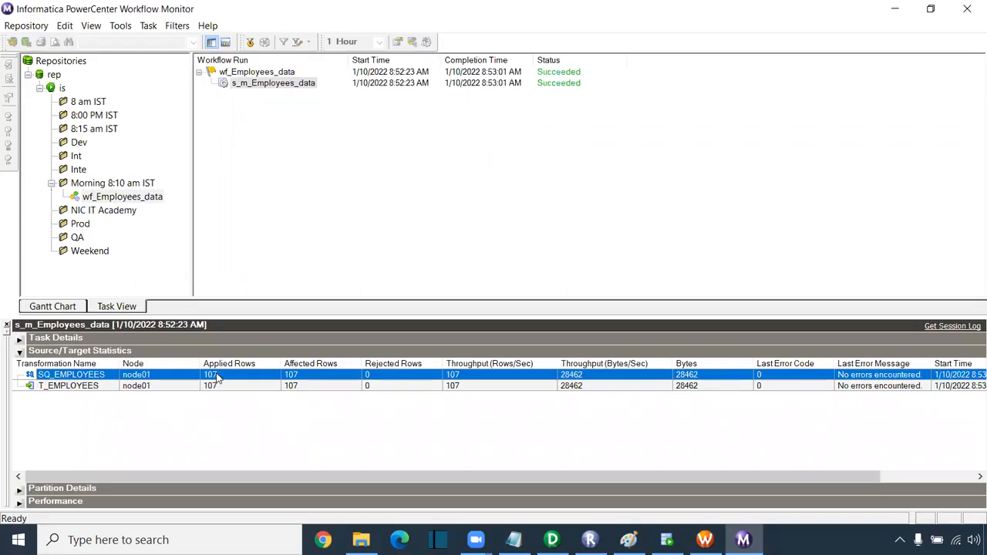
{"action": "left_click", "coordinate": [216, 387]}
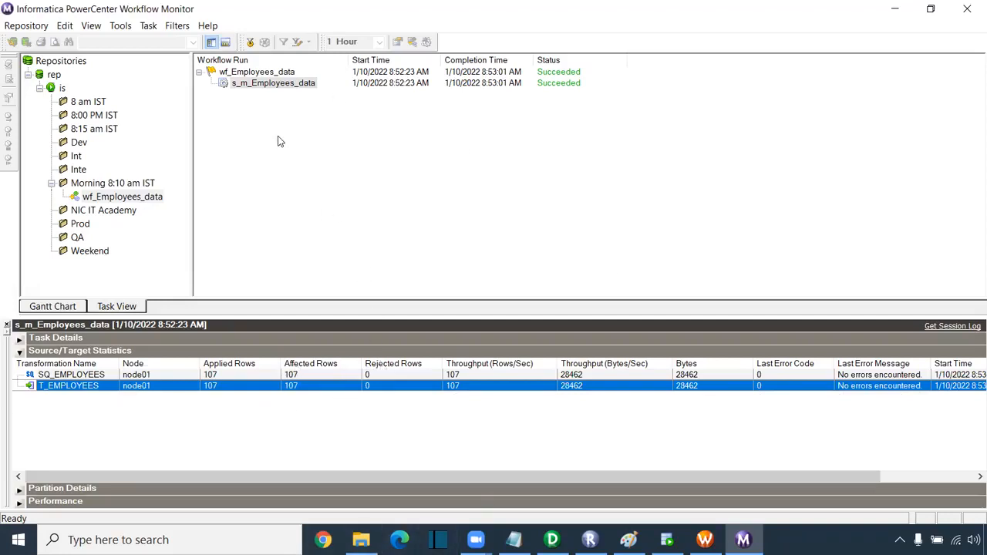
{"action": "right_click", "coordinate": [298, 85]}
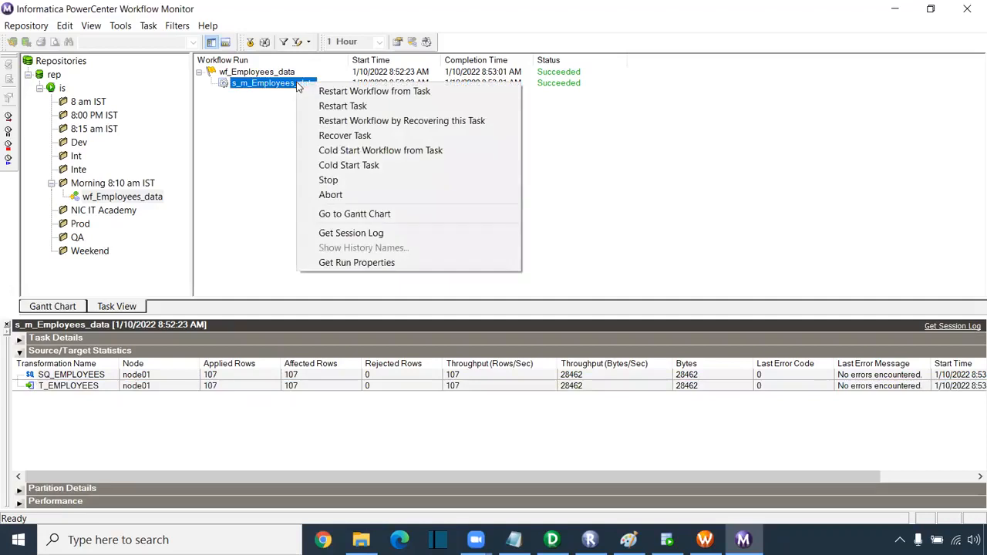
{"action": "left_click", "coordinate": [356, 240]}
{"action": "left_click", "coordinate": [477, 43]}
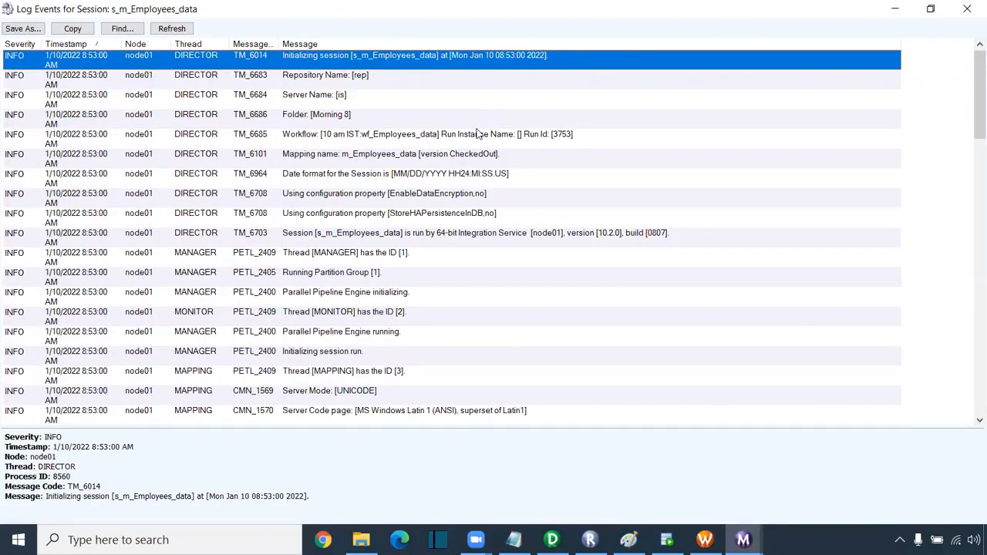
{"action": "left_click", "coordinate": [292, 124]}
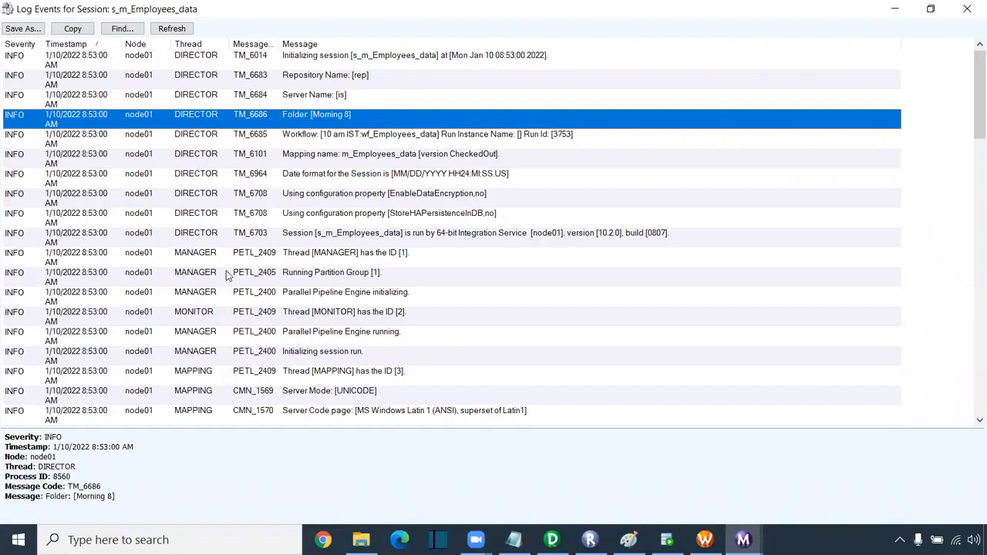
{"action": "scroll", "coordinate": [363, 230], "scroll_direction": "down", "scroll_amount": 5}
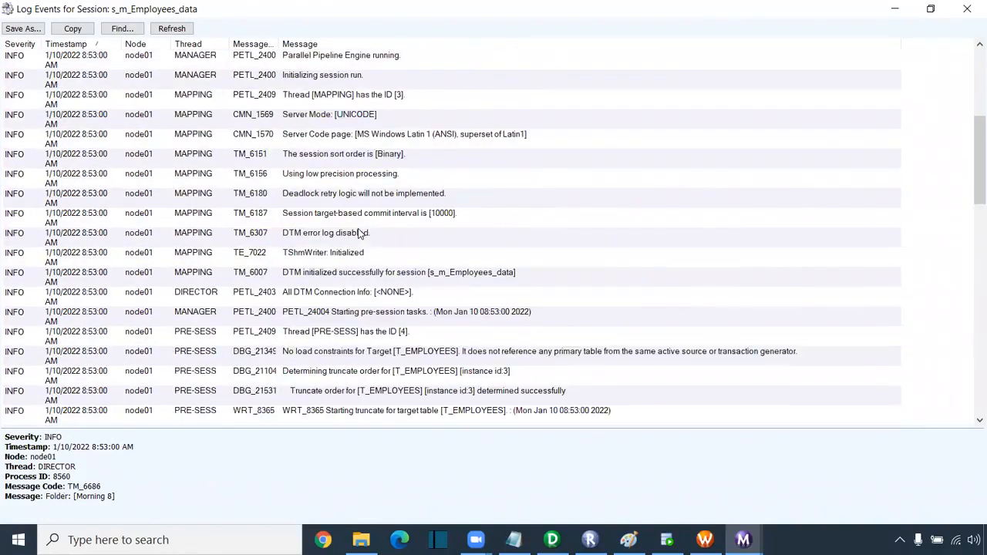
{"action": "scroll", "coordinate": [360, 233], "scroll_direction": "down", "scroll_amount": 2}
{"action": "scroll", "coordinate": [235, 257], "scroll_direction": "down", "scroll_amount": 1}
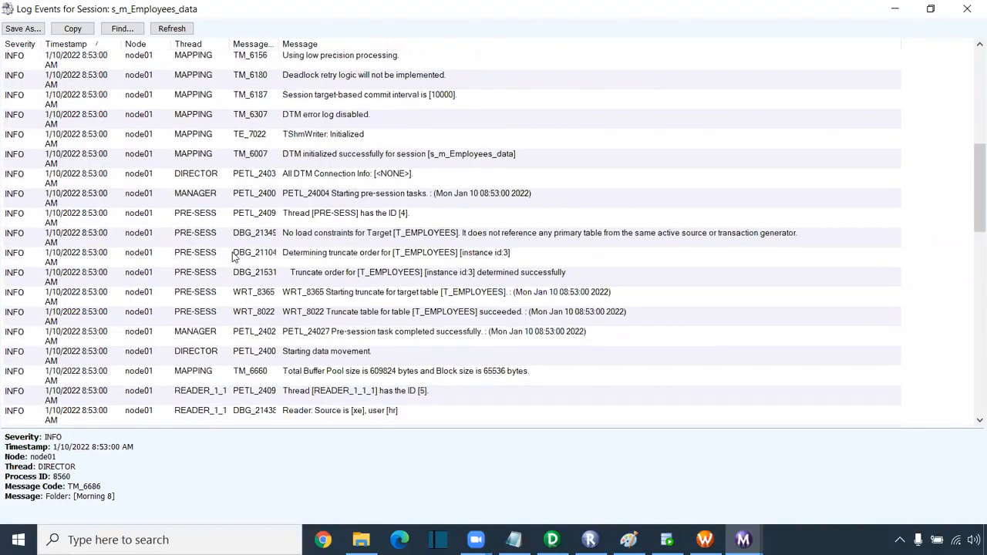
{"action": "scroll", "coordinate": [236, 257], "scroll_direction": "down", "scroll_amount": 1}
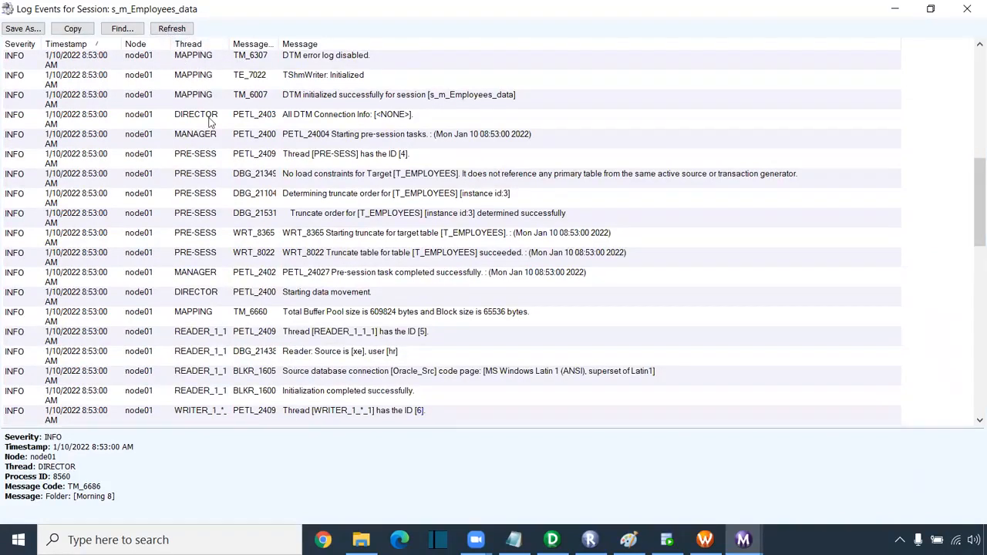
{"action": "scroll", "coordinate": [221, 231], "scroll_direction": "down", "scroll_amount": 1}
{"action": "left_click", "coordinate": [154, 295]}
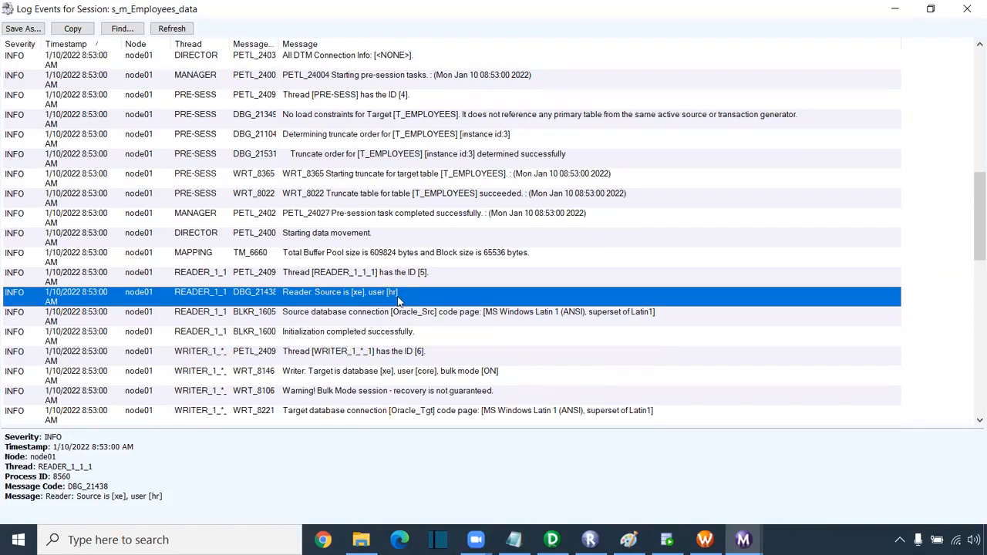
{"action": "scroll", "coordinate": [398, 301], "scroll_direction": "down", "scroll_amount": 2}
{"action": "left_click", "coordinate": [231, 318]}
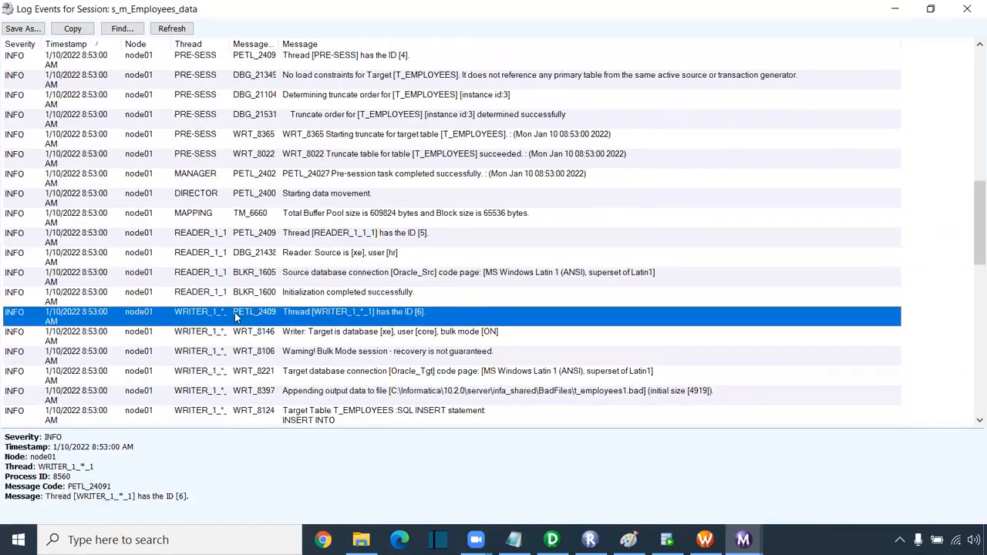
{"action": "left_click", "coordinate": [380, 341]}
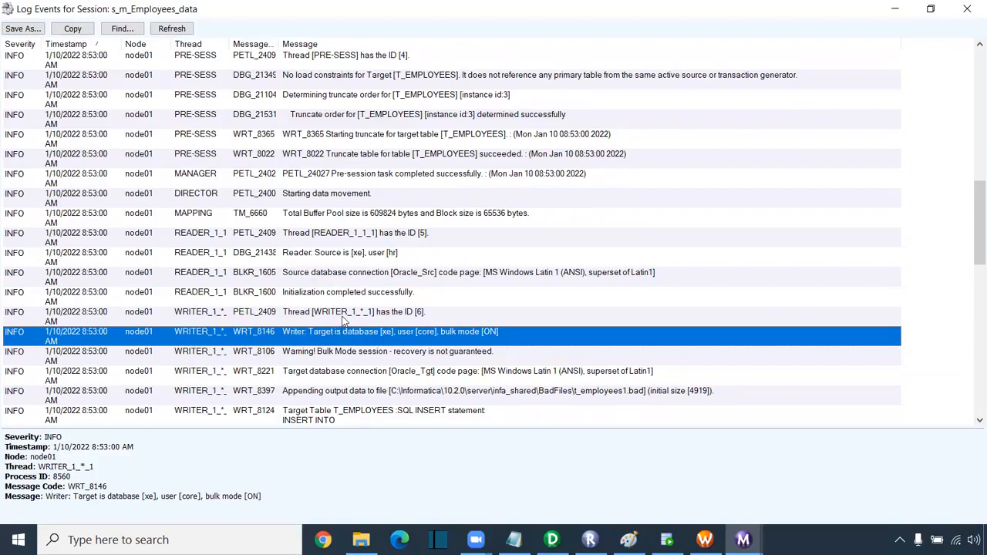
{"action": "left_click", "coordinate": [227, 316]}
{"action": "scroll", "coordinate": [227, 316], "scroll_direction": "down", "scroll_amount": 1}
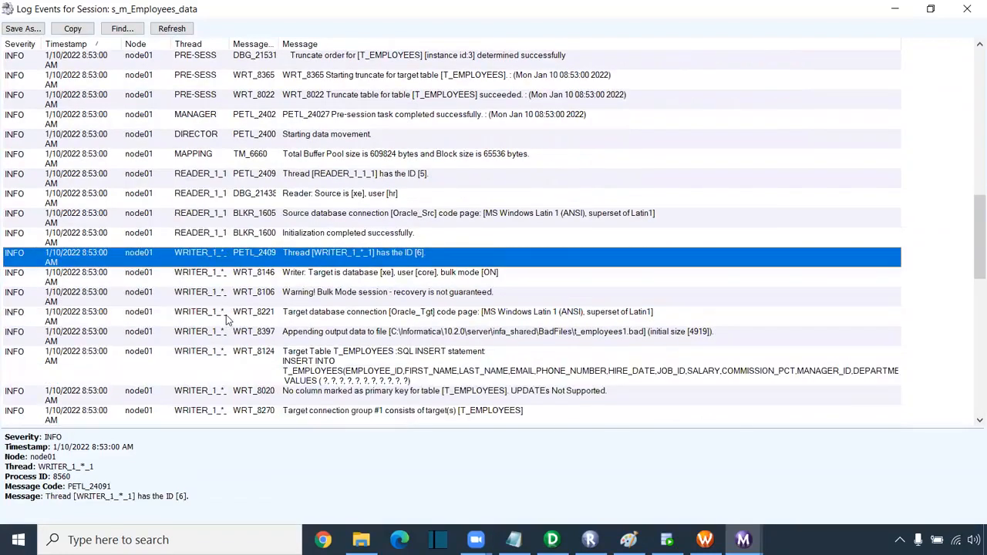
{"action": "scroll", "coordinate": [227, 320], "scroll_direction": "down", "scroll_amount": 2}
- Highlight the WRT_8124 INSERT INTO T_EMPLOYEES statement, its column list and value placeholders
{"action": "left_click", "coordinate": [306, 258]}
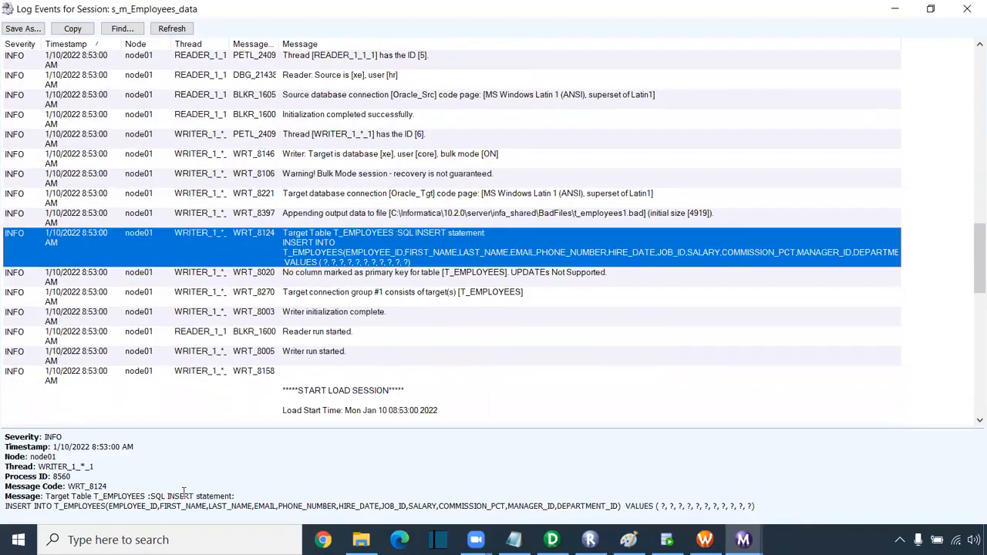
{"action": "left_click_drag", "start_coordinate": [167, 496], "coordinate": [241, 499]}
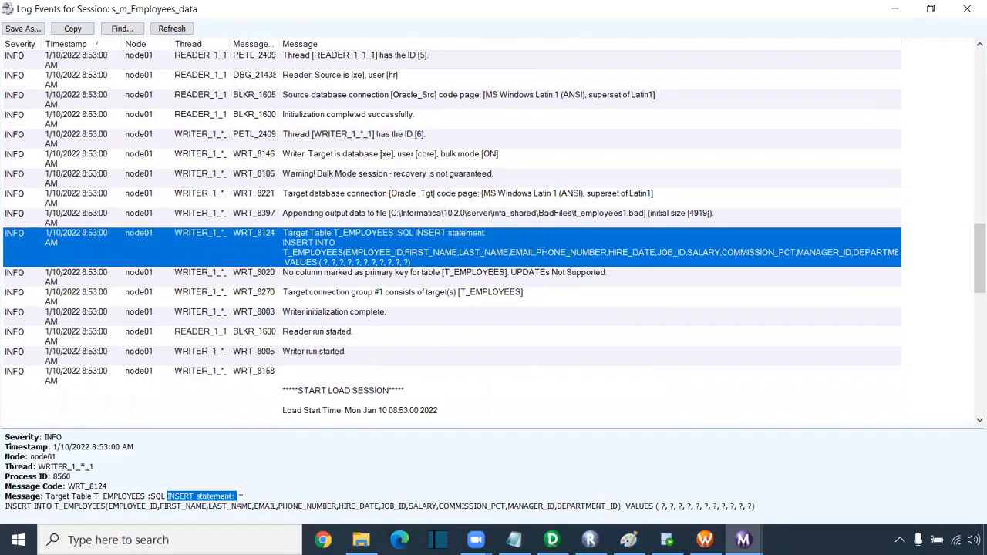
{"action": "left_click_drag", "start_coordinate": [7, 509], "coordinate": [168, 513]}
{"action": "left_click_drag", "start_coordinate": [230, 510], "coordinate": [622, 502]}
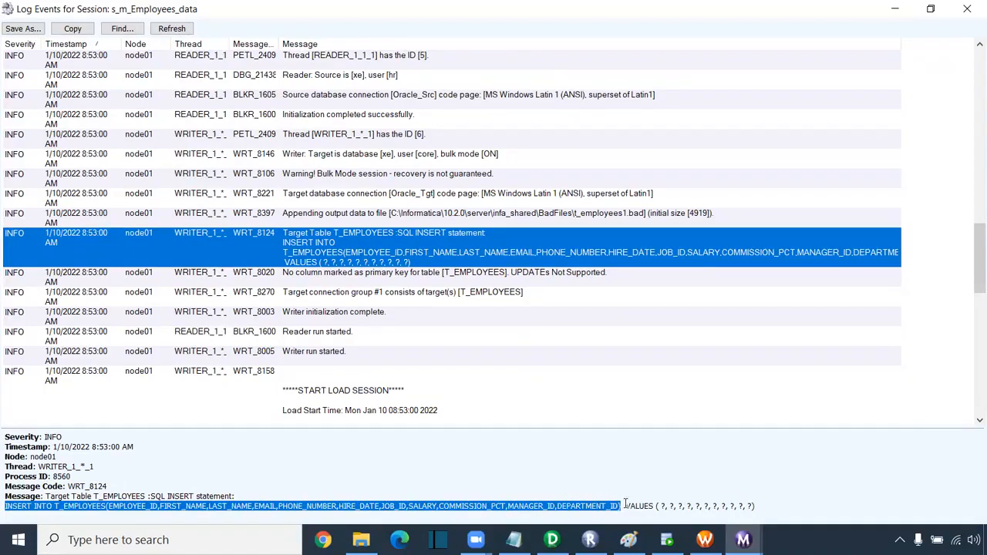
{"action": "double_click", "coordinate": [637, 506]}
{"action": "left_click_drag", "start_coordinate": [762, 513], "coordinate": [662, 507]}
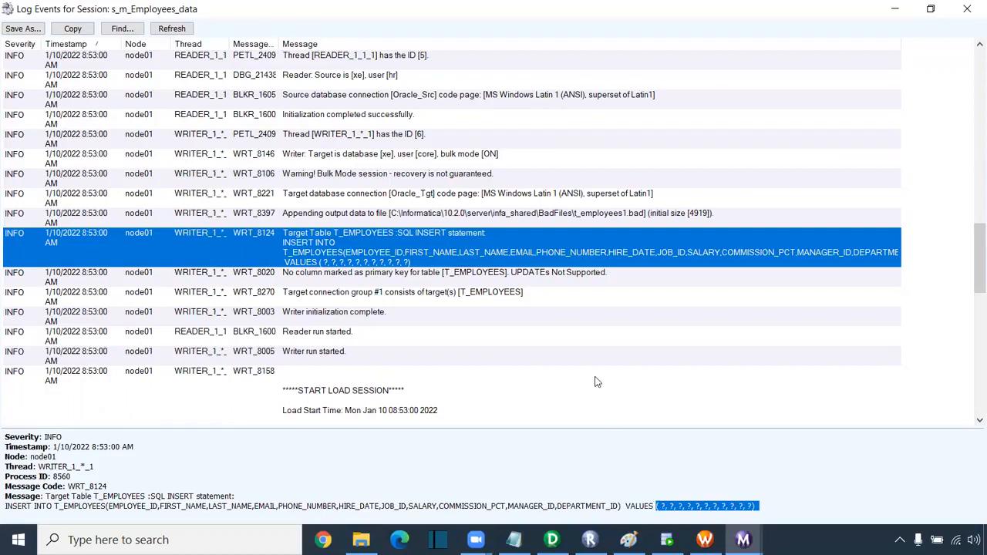
- Highlight the RR_4010 SQ_EMPLOYEES SELECT query on EMPLOYEES, then close Log Events
{"action": "scroll", "coordinate": [436, 387], "scroll_direction": "down", "scroll_amount": 3}
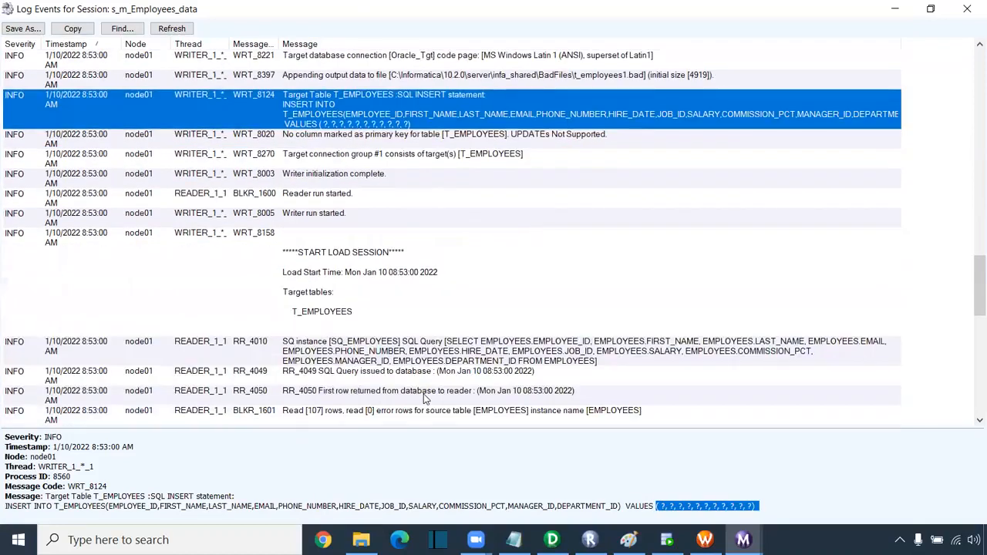
{"action": "left_click", "coordinate": [415, 355]}
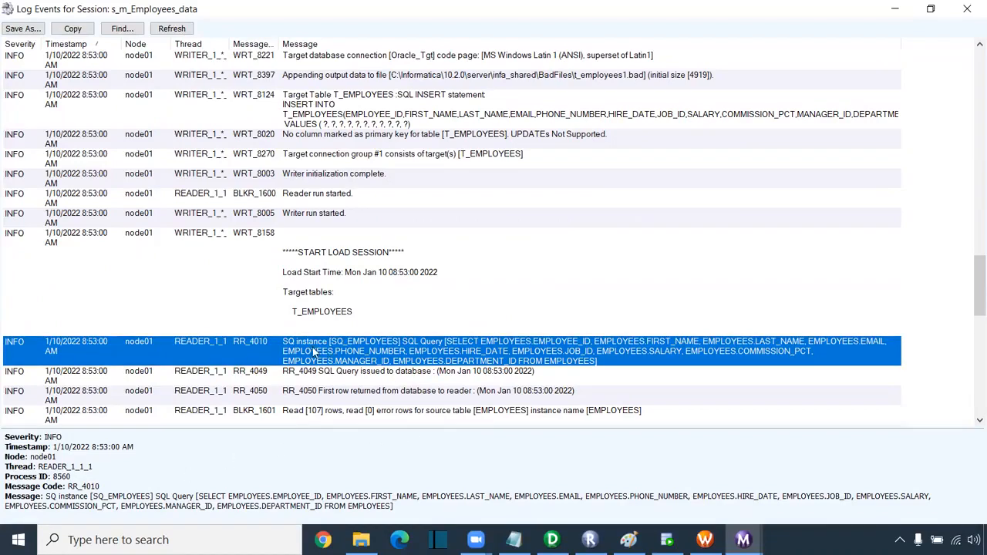
{"action": "left_click_drag", "start_coordinate": [393, 507], "coordinate": [199, 496]}
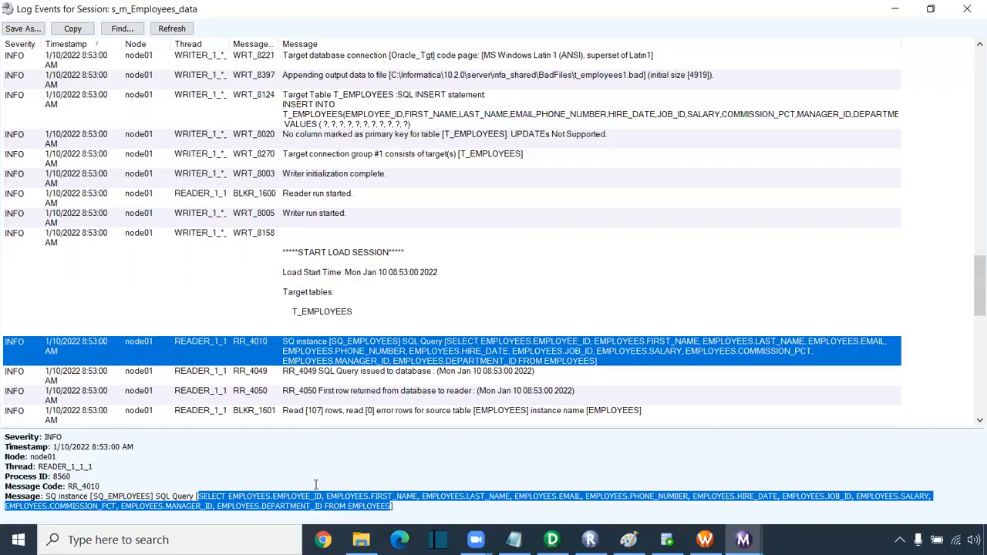
{"action": "left_click", "coordinate": [260, 472]}
{"action": "left_click_drag", "start_coordinate": [391, 508], "coordinate": [204, 492]}
{"action": "left_click", "coordinate": [967, 9]}
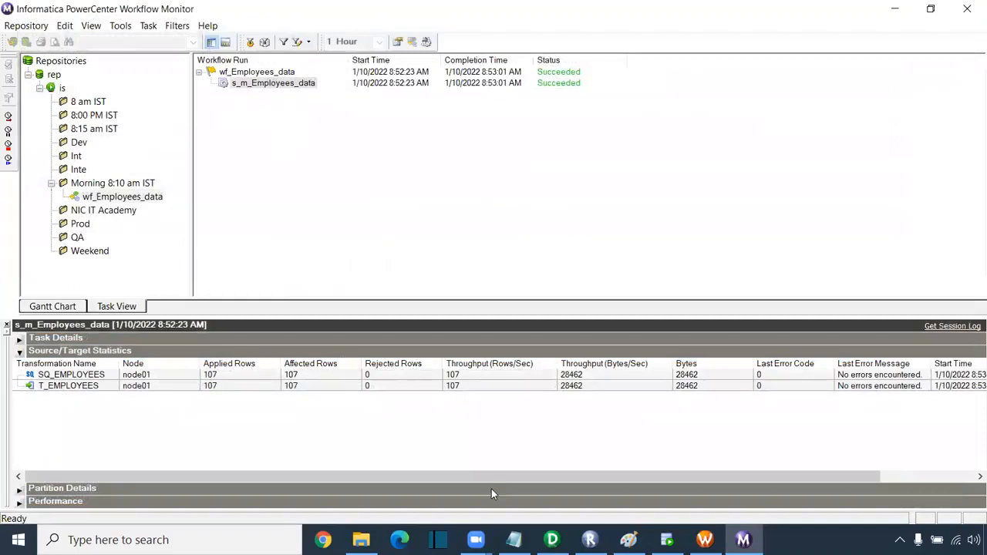
- Rerun select * from t_employees in SQL Developer
{"action": "left_click", "coordinate": [666, 540]}
{"action": "left_click", "coordinate": [344, 125]}
{"action": "left_click_drag", "start_coordinate": [414, 123], "coordinate": [131, 104]}
{"action": "left_click", "coordinate": [210, 81]}
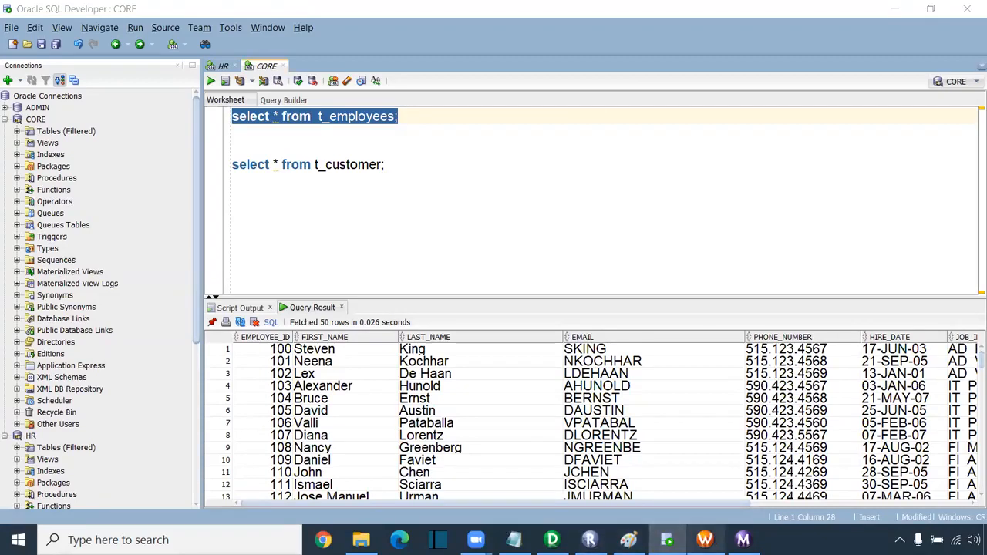
- In Workflow Monitor, dismiss the session's restart options and reselect the wf_Employees_data session run
{"action": "left_click", "coordinate": [743, 540]}
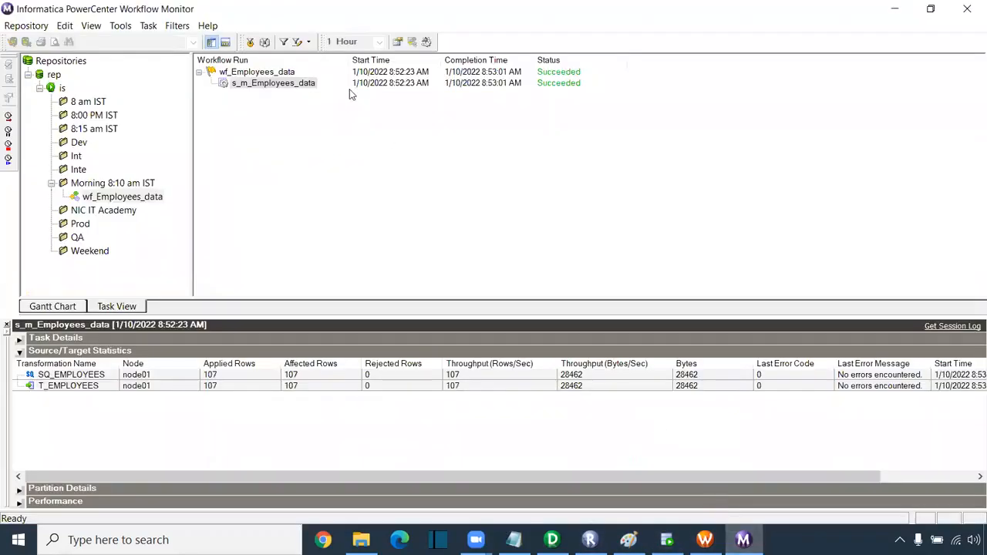
{"action": "right_click", "coordinate": [293, 86]}
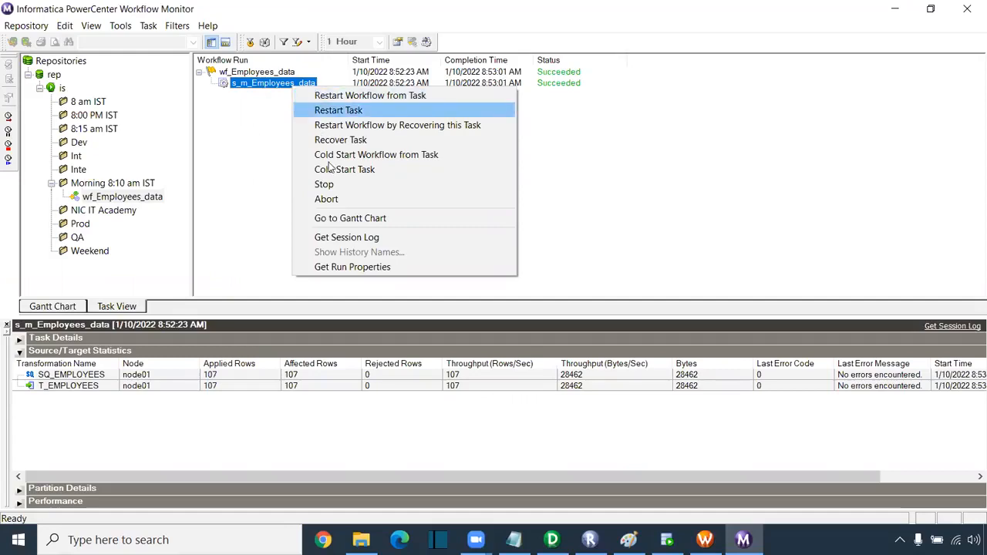
{"action": "left_click", "coordinate": [283, 136]}
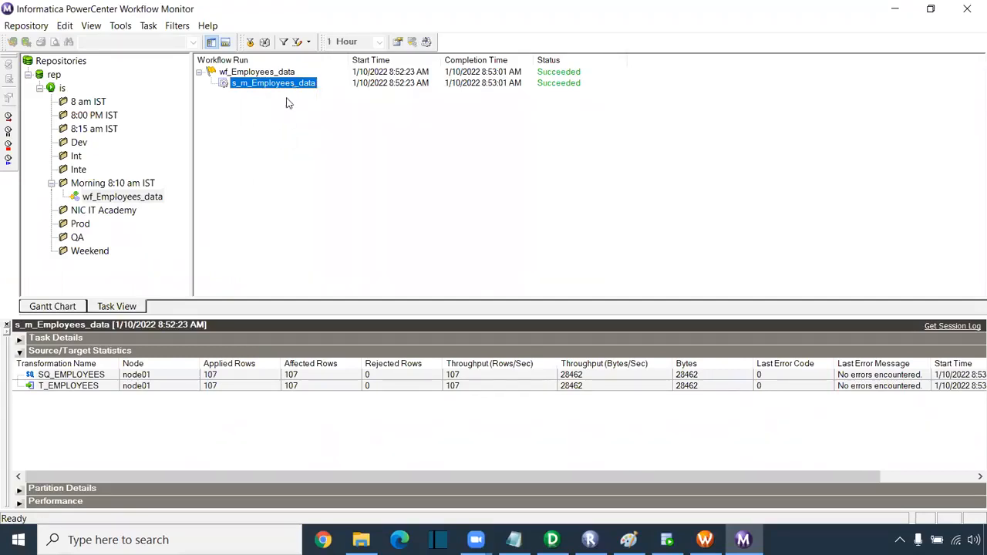
{"action": "left_click", "coordinate": [120, 202]}
{"action": "left_click", "coordinate": [124, 209]}
{"action": "left_click", "coordinate": [126, 200]}
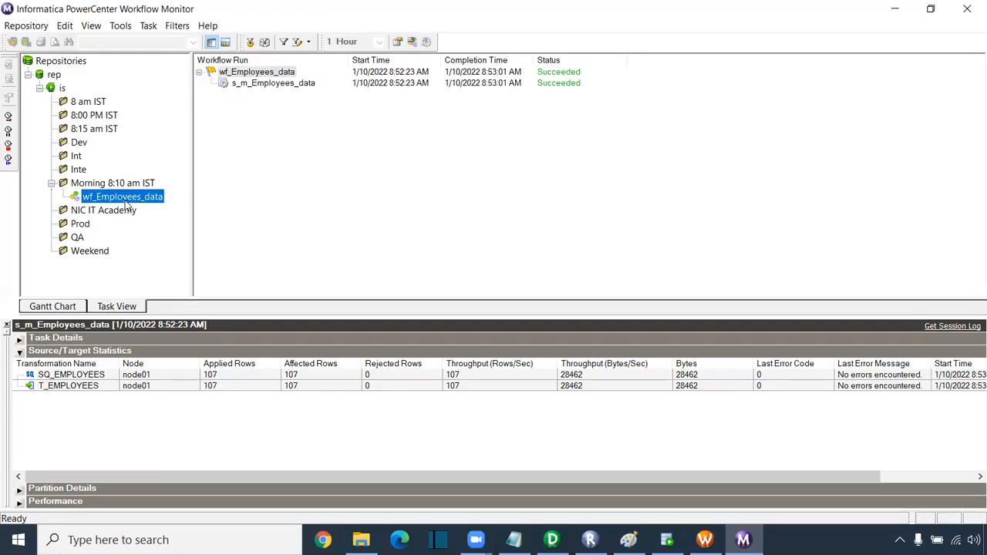
{"action": "left_click", "coordinate": [293, 87]}
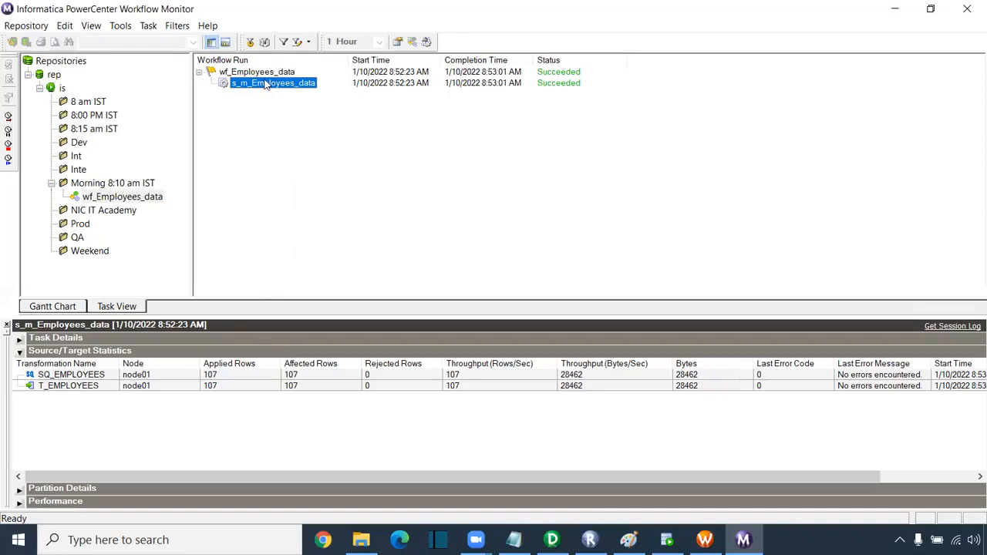
{"action": "left_click", "coordinate": [127, 202]}
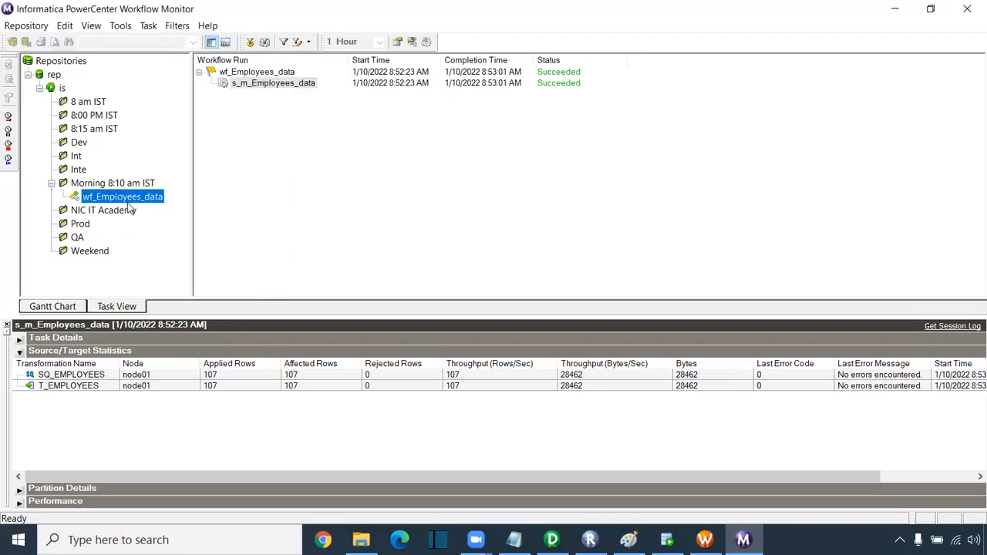
{"action": "left_click", "coordinate": [266, 84]}
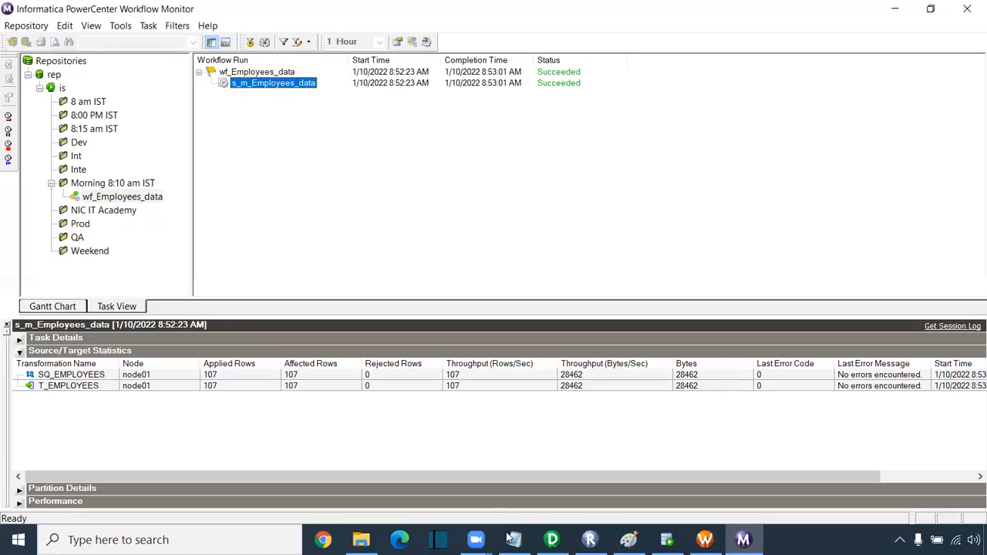
{"action": "left_click", "coordinate": [552, 540]}
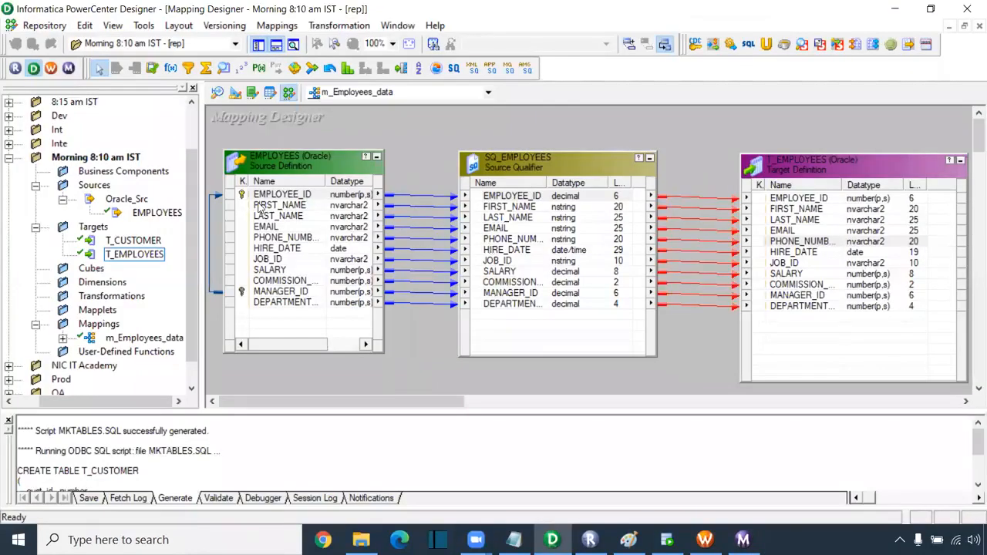
- Rearrange SQ_EMPLOYEES and T_EMPLOYEES and select ports like FIRST_NAME, LAST_NAME, SALARY, EMPLOYEE_ID to trace links
{"action": "left_click", "coordinate": [526, 210]}
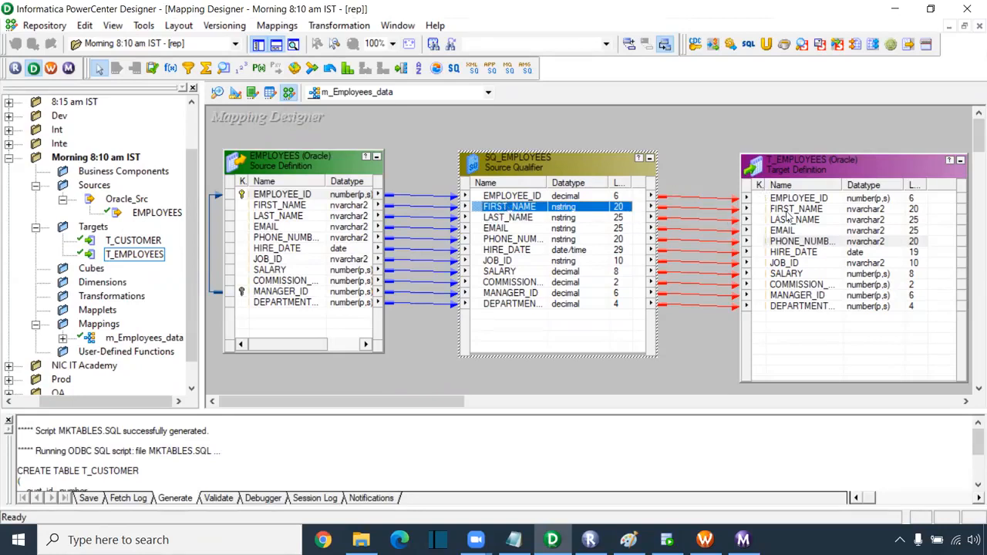
{"action": "left_click_drag", "start_coordinate": [800, 169], "coordinate": [847, 169]}
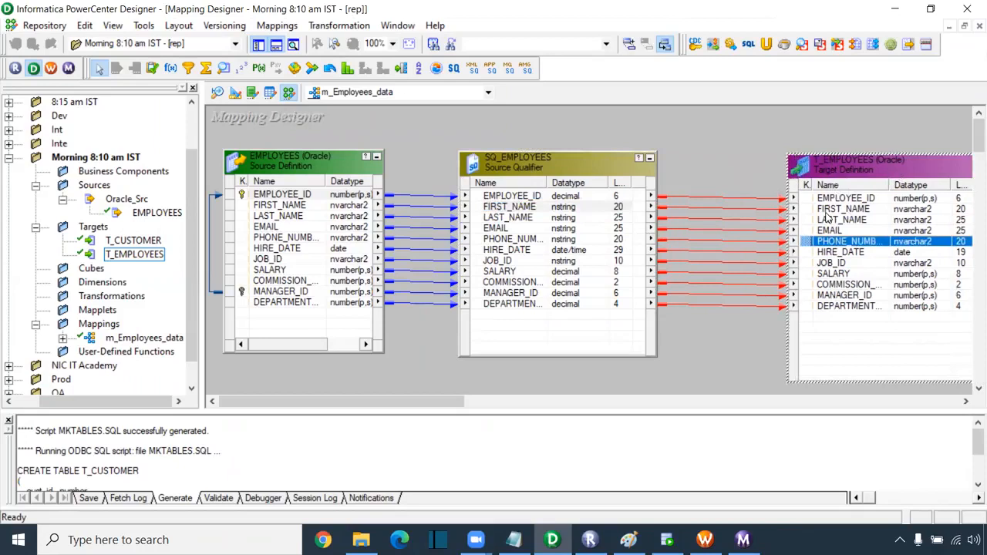
{"action": "left_click", "coordinate": [492, 219]}
{"action": "left_click", "coordinate": [508, 239], "text": "ctrl"}
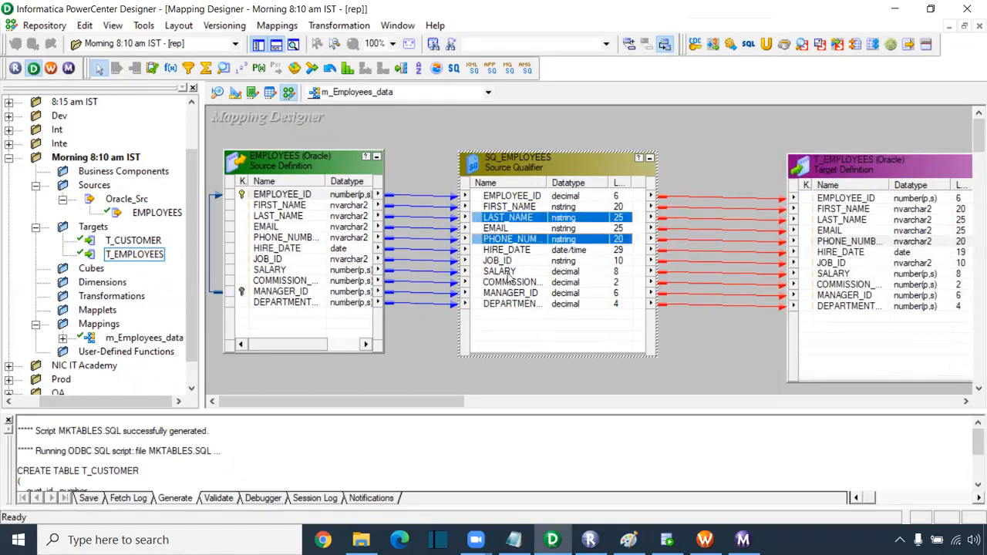
{"action": "left_click", "coordinate": [510, 272], "text": "ctrl"}
{"action": "left_click", "coordinate": [531, 197], "text": "ctrl"}
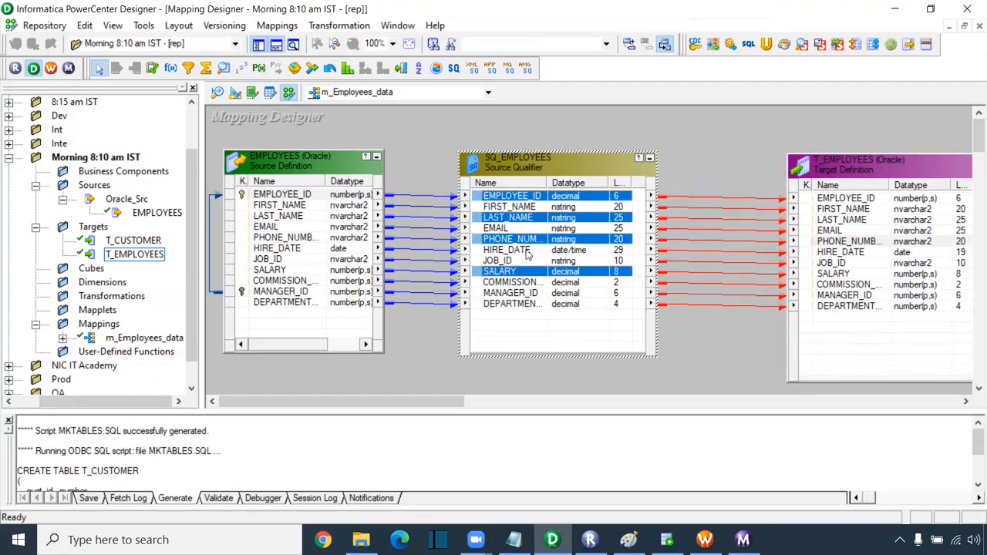
{"action": "left_click", "coordinate": [515, 304], "text": "ctrl"}
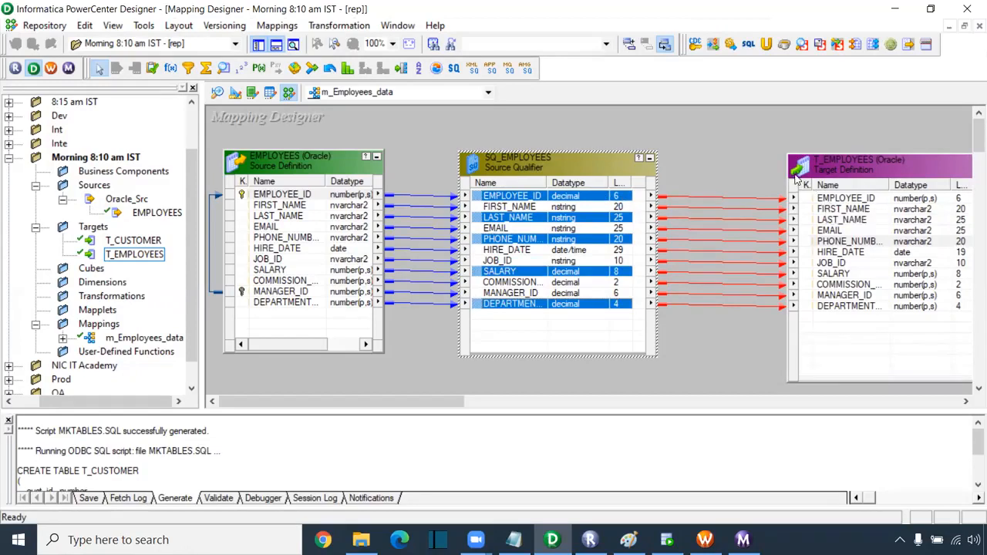
{"action": "left_click_drag", "start_coordinate": [851, 167], "coordinate": [858, 151]}
{"action": "left_click_drag", "start_coordinate": [569, 158], "coordinate": [546, 138]}
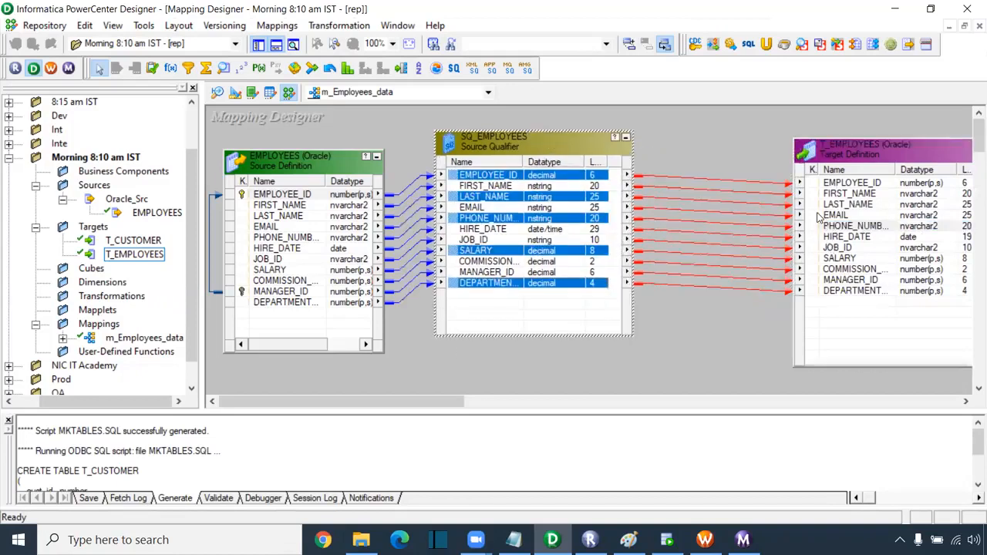
{"action": "left_click", "coordinate": [561, 176]}
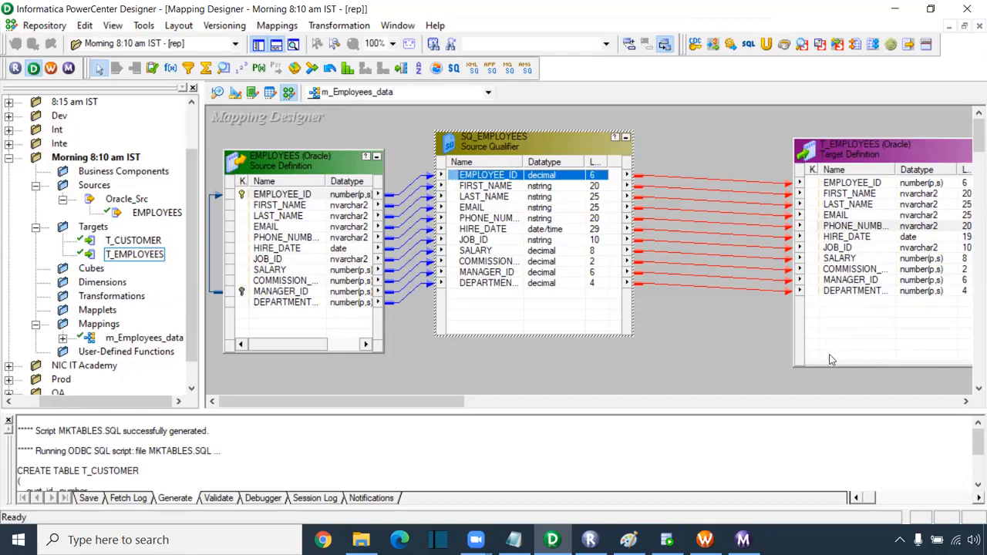
- Widen the T_EMPLOYEES and EMPLOYEES name columns and check the DEPARTMENT_ID port link
{"action": "left_click_drag", "start_coordinate": [889, 164], "coordinate": [923, 165]}
{"action": "left_click", "coordinate": [917, 292]}
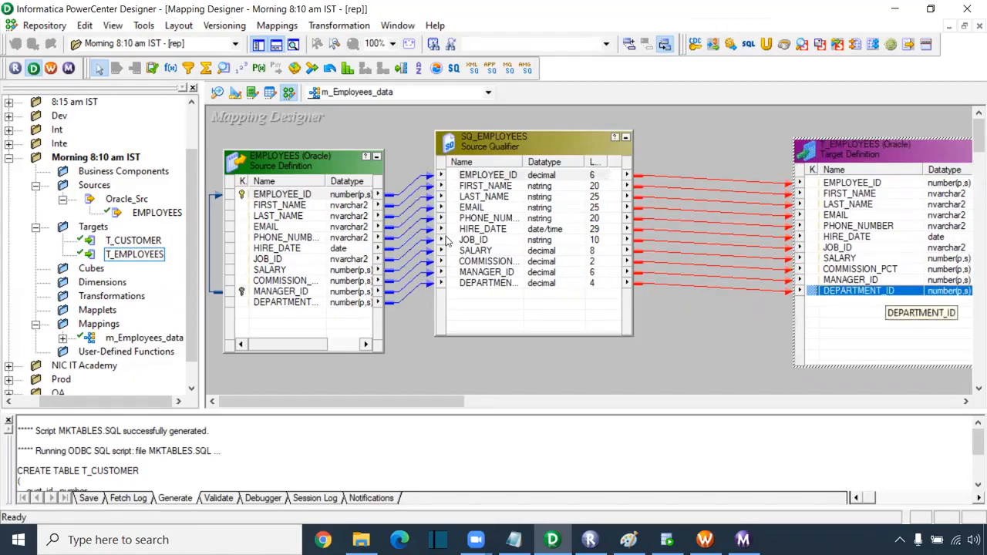
{"action": "left_click", "coordinate": [282, 304]}
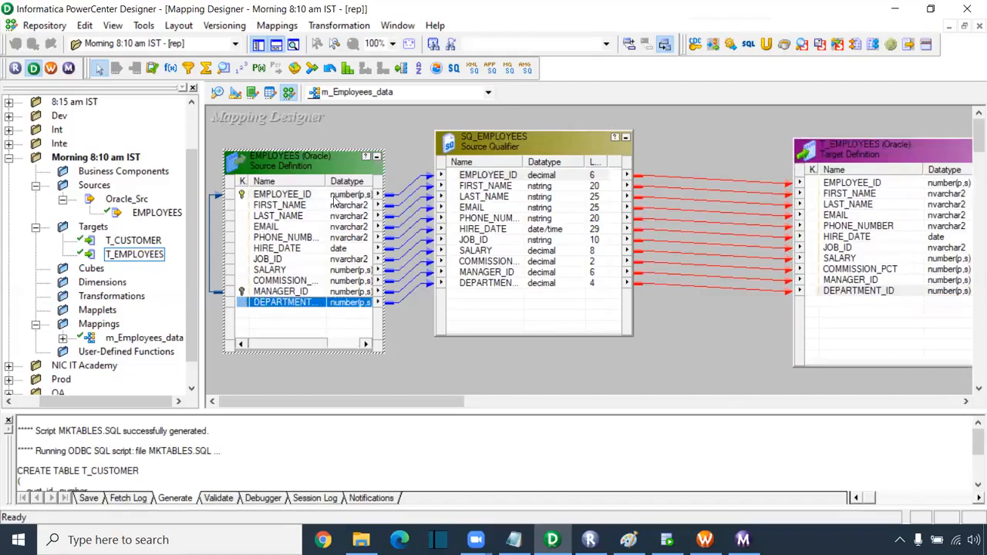
{"action": "left_click_drag", "start_coordinate": [328, 182], "coordinate": [342, 182]}
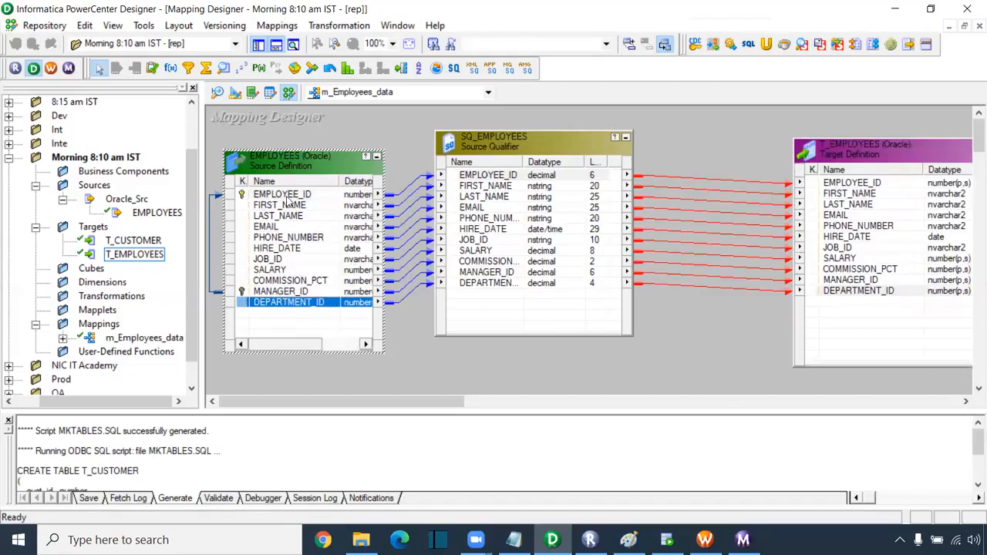
{"action": "left_click", "coordinate": [851, 291]}
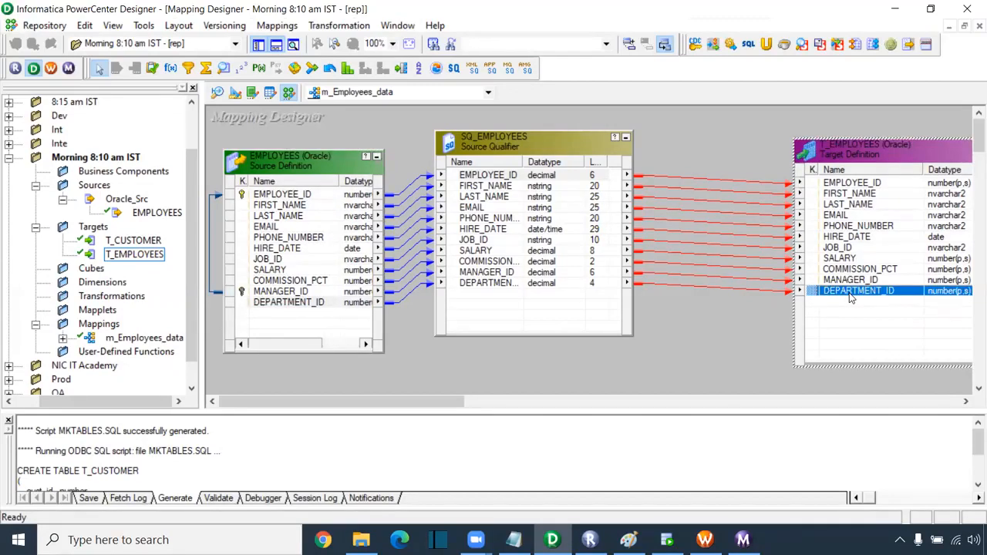
{"action": "left_click", "coordinate": [720, 318]}
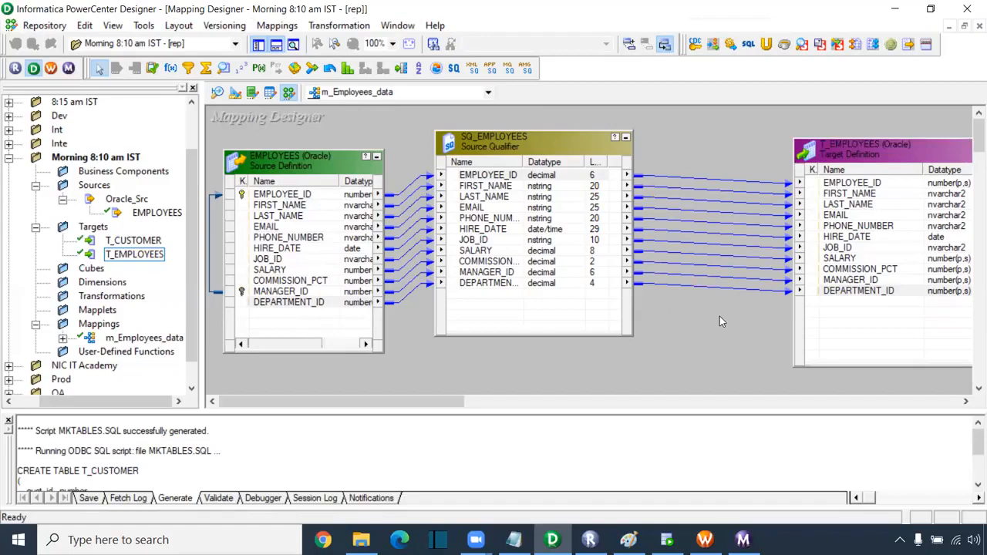
- Select the links into T_EMPLOYEES to confirm all eleven columns are connected
{"action": "left_click_drag", "start_coordinate": [662, 158], "coordinate": [662, 301]}
{"action": "left_click", "coordinate": [518, 178]}
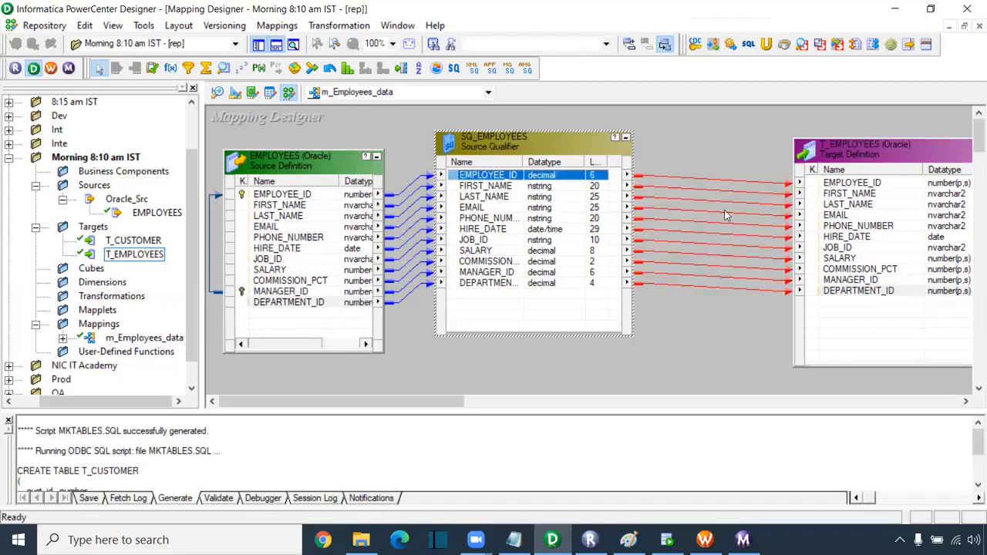
{"action": "left_click", "coordinate": [516, 186]}
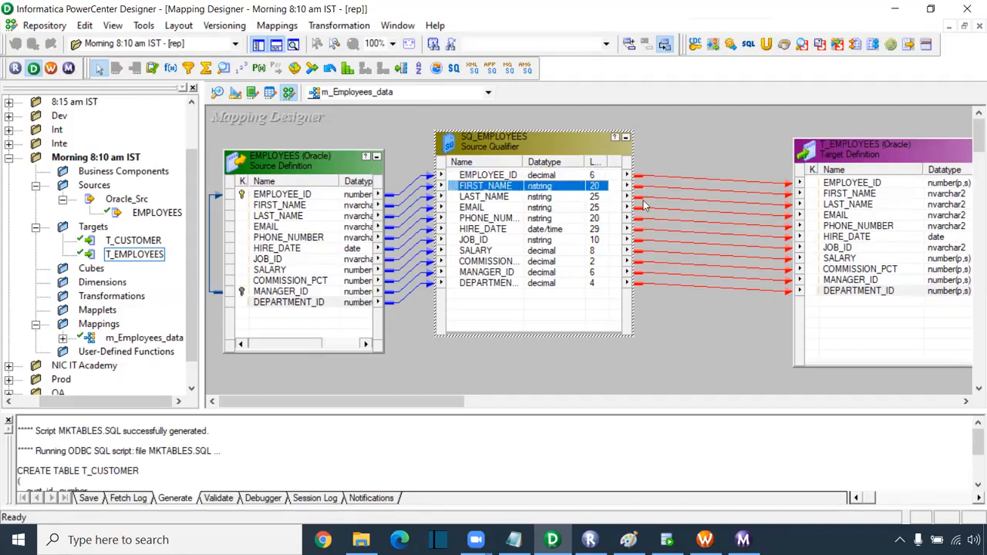
{"action": "left_click", "coordinate": [511, 285]}
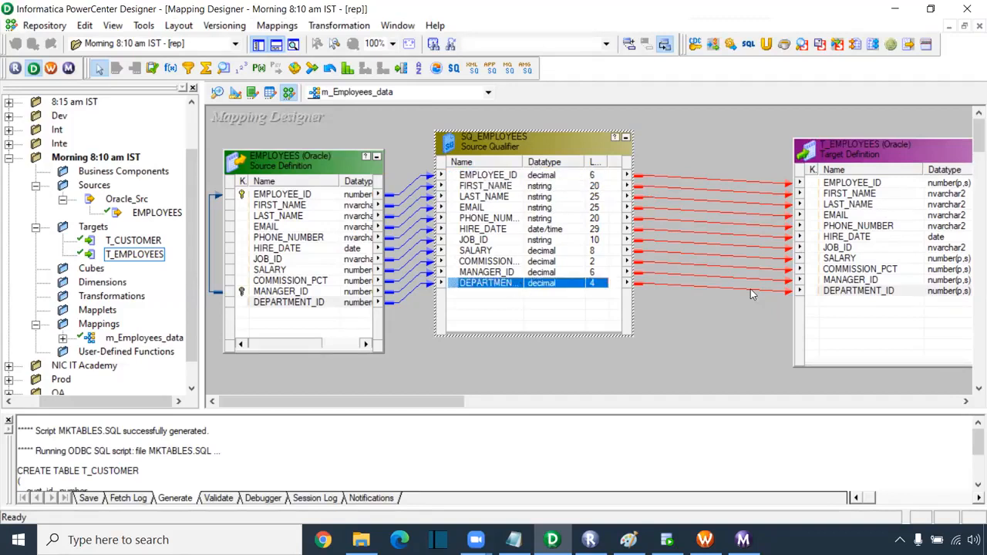
{"action": "left_click_drag", "start_coordinate": [680, 119], "coordinate": [732, 356]}
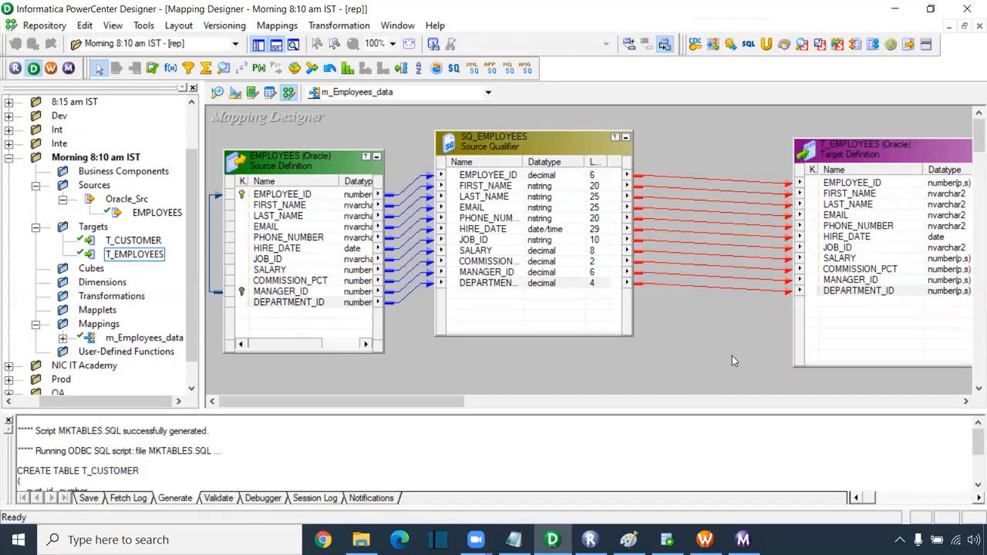
{"action": "left_click", "coordinate": [668, 146]}
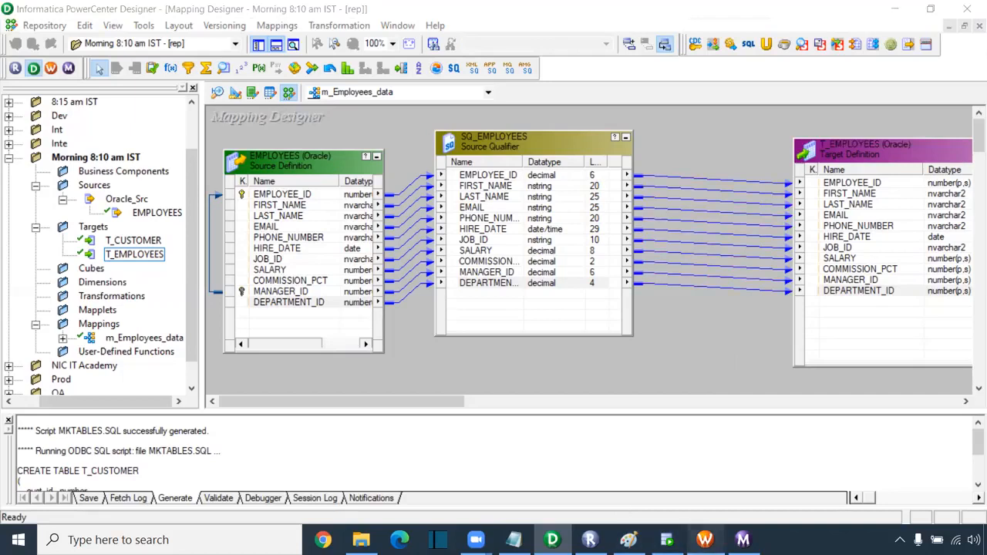
{"action": "left_click", "coordinate": [704, 539]}
- Rerun wf_Employees_data with Start Workflow from the Workflow Designer canvas menu
{"action": "right_click", "coordinate": [510, 175]}
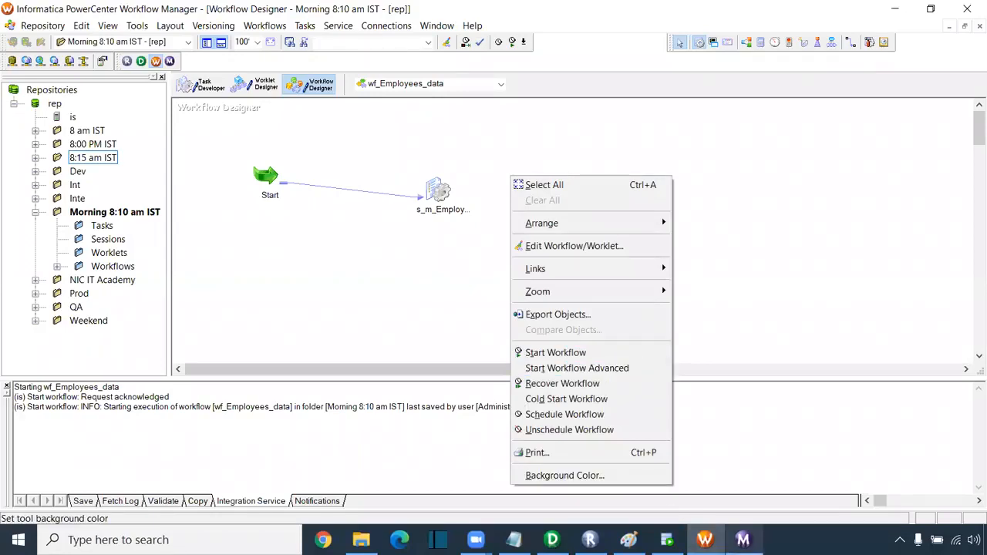
{"action": "mouse_move", "coordinate": [667, 539]}
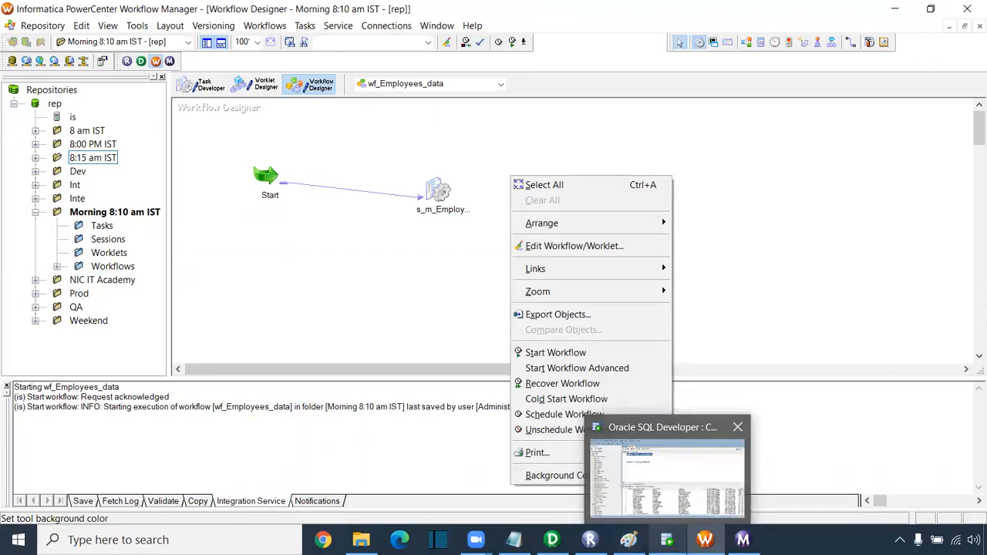
{"action": "left_click", "coordinate": [667, 540]}
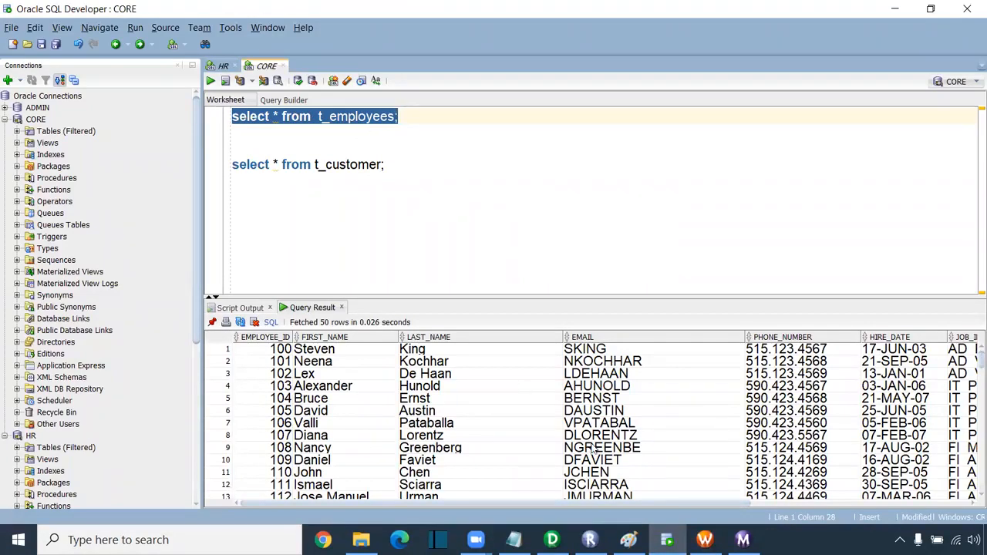
{"action": "left_click", "coordinate": [705, 540]}
{"action": "right_click", "coordinate": [525, 206]}
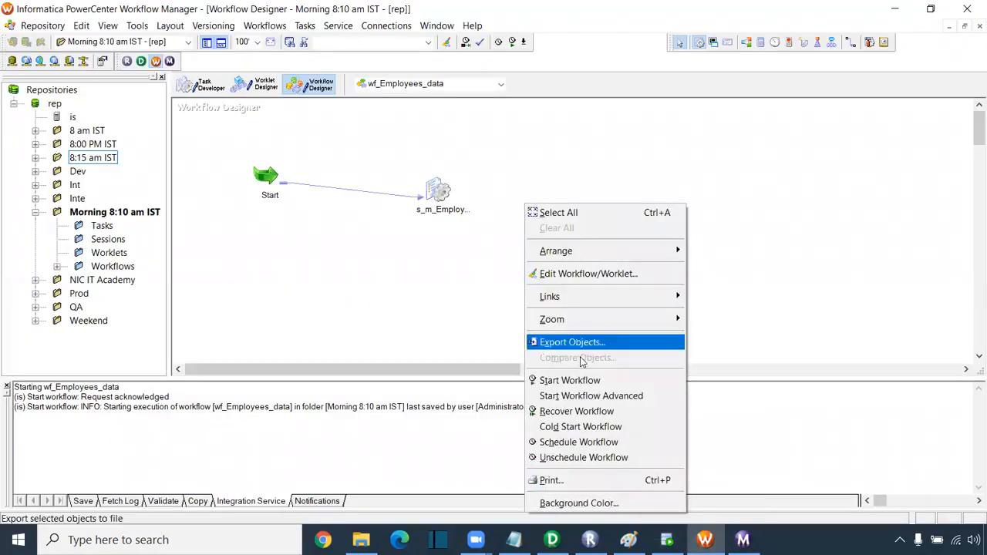
{"action": "left_click", "coordinate": [571, 379]}
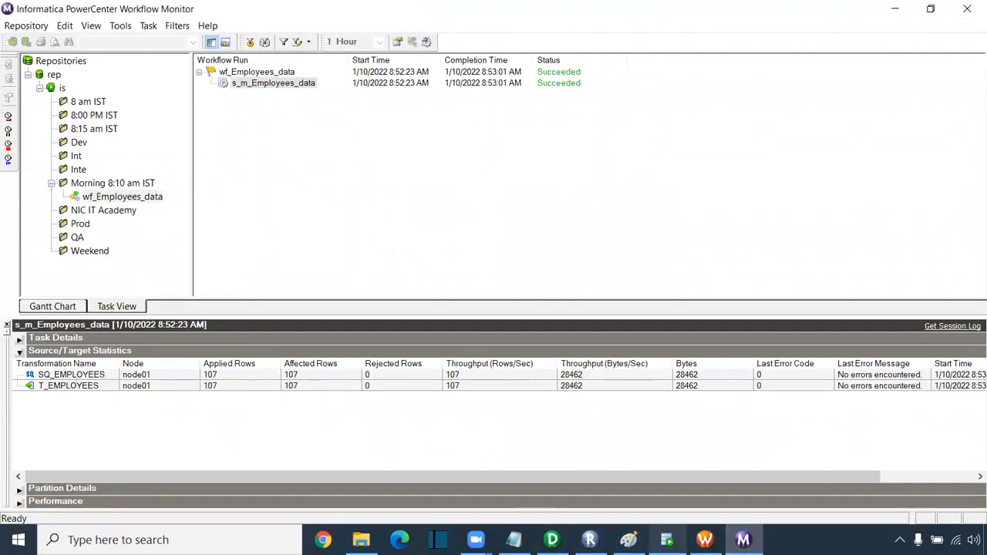
- Select wf_Employees_data in Workflow Monitor and review the 8:58:51 AM run's Source/Target Statistics
{"action": "mouse_move", "coordinate": [666, 540]}
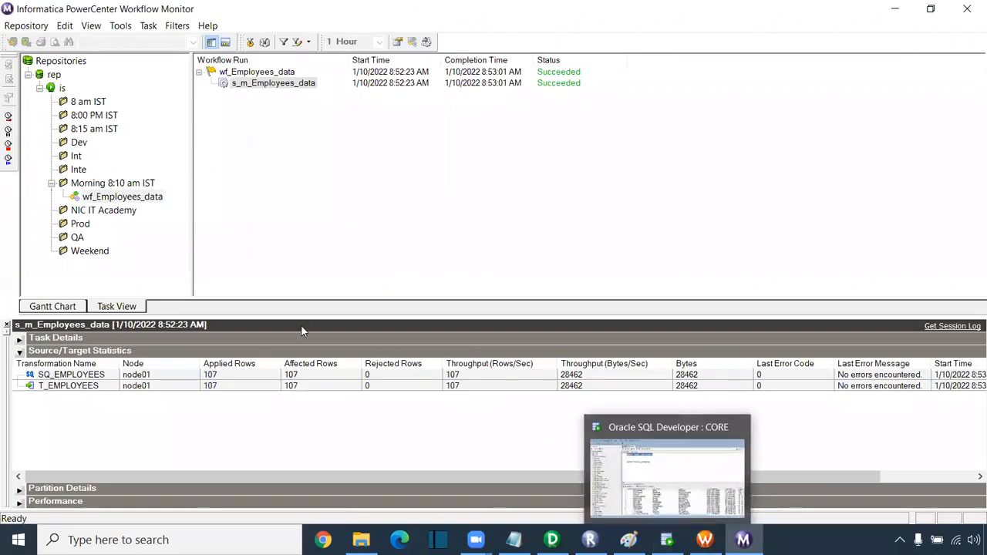
{"action": "left_click", "coordinate": [103, 211]}
{"action": "left_click", "coordinate": [122, 197]}
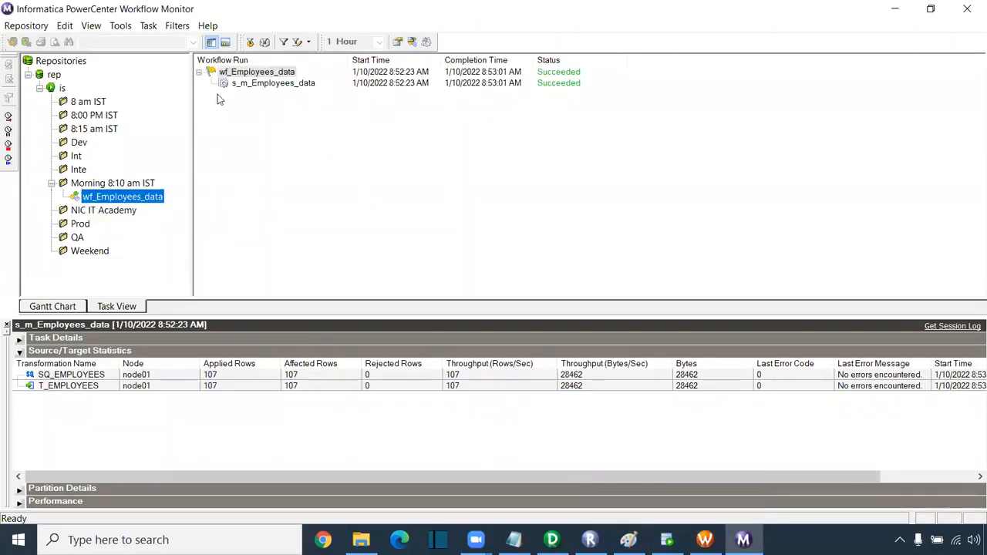
{"action": "left_click", "coordinate": [270, 83]}
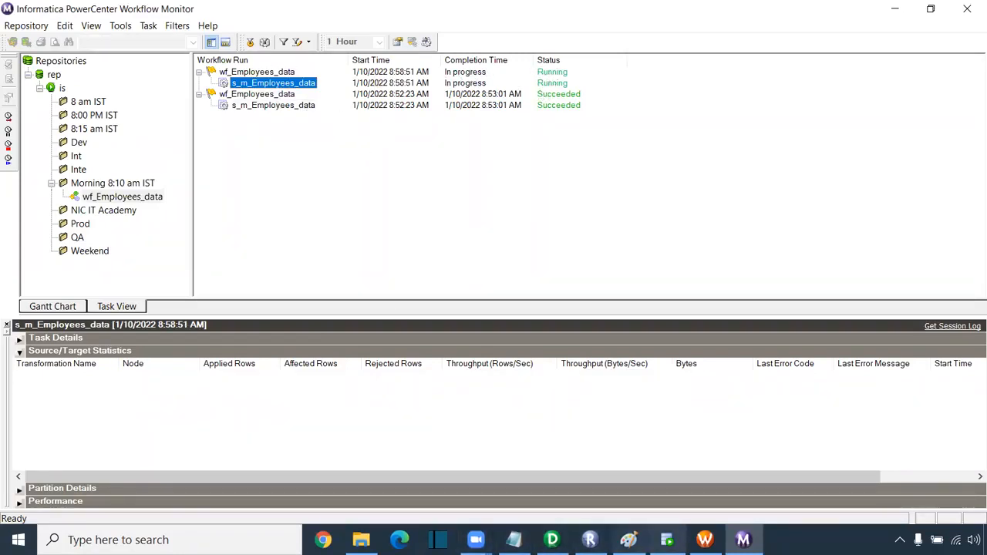
{"action": "mouse_move", "coordinate": [667, 540]}
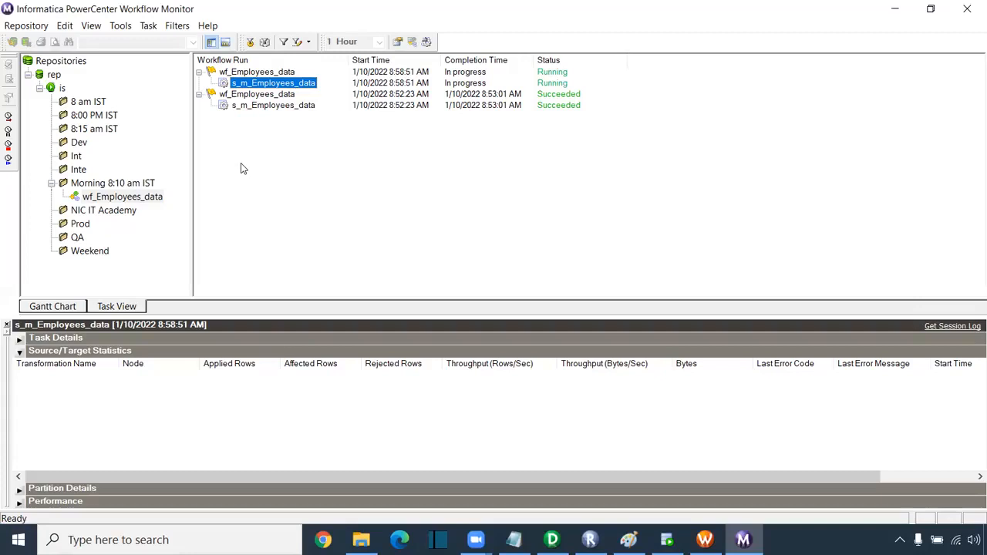
{"action": "key", "text": "alt+Tab"}
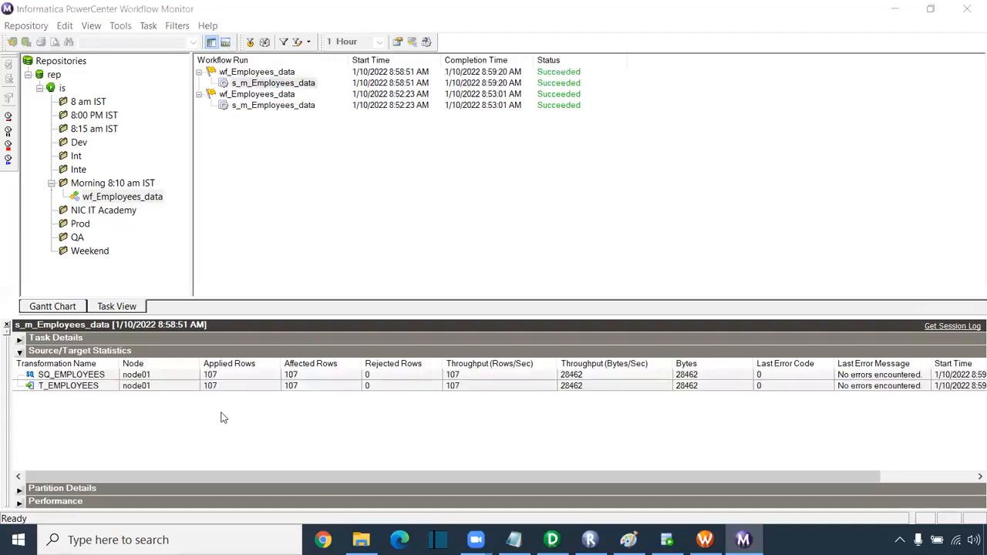
{"action": "left_click", "coordinate": [667, 540]}
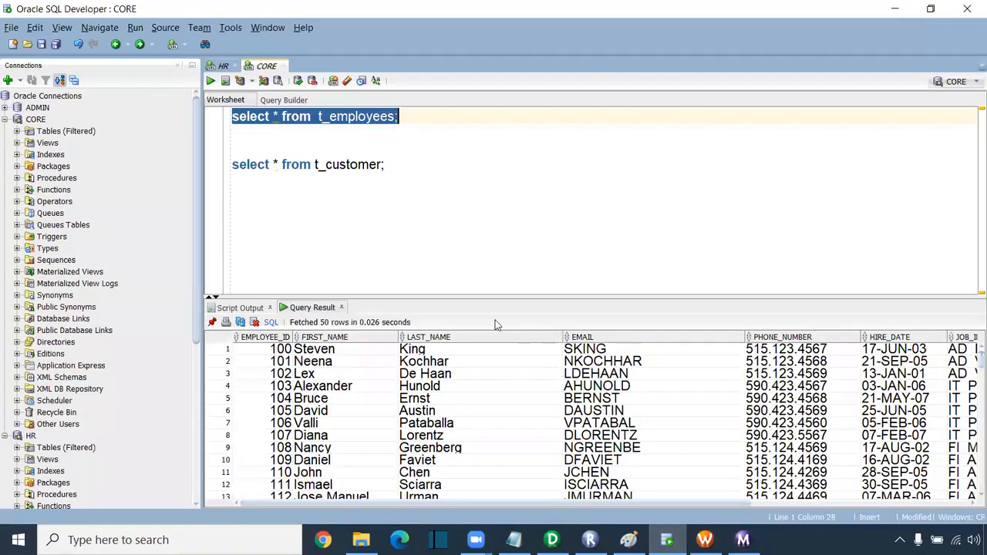
- Rerun select * from t_employees, count its 107 rows, then open the s_m_Employees_data session settings
{"action": "right_click", "coordinate": [407, 394]}
{"action": "left_click", "coordinate": [376, 174]}
{"action": "left_click_drag", "start_coordinate": [406, 119], "coordinate": [168, 118]}
{"action": "left_click", "coordinate": [210, 80]}
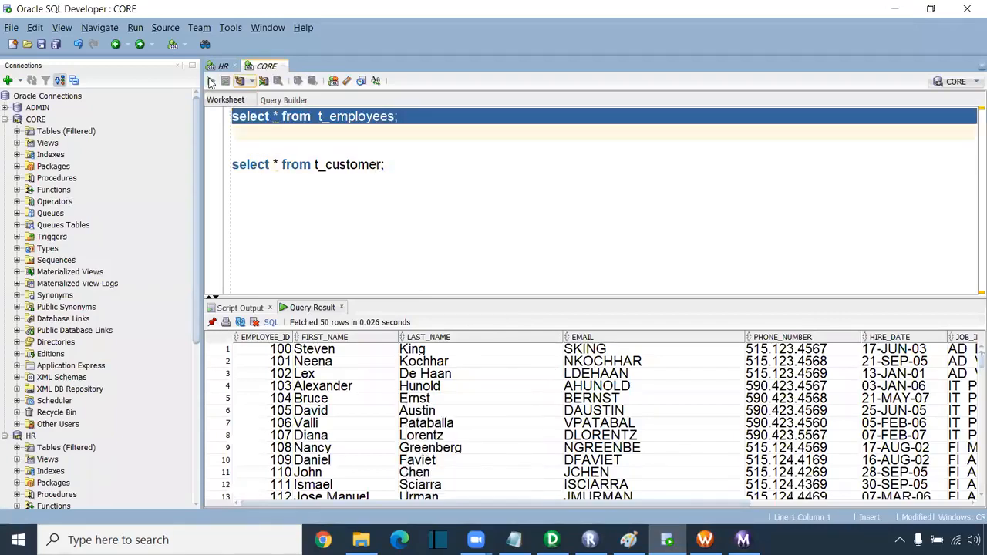
{"action": "right_click", "coordinate": [331, 383]}
{"action": "left_click", "coordinate": [388, 441]}
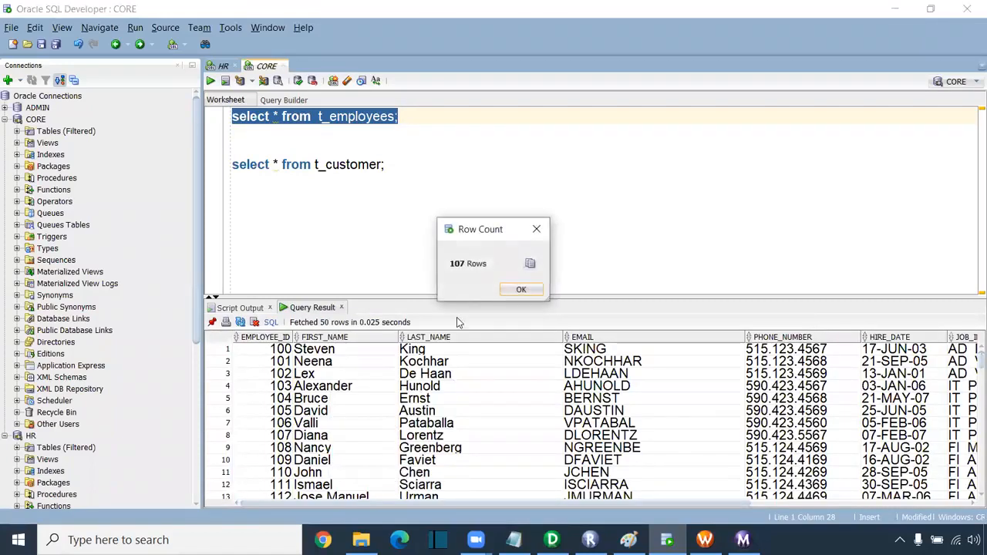
{"action": "left_click", "coordinate": [521, 290]}
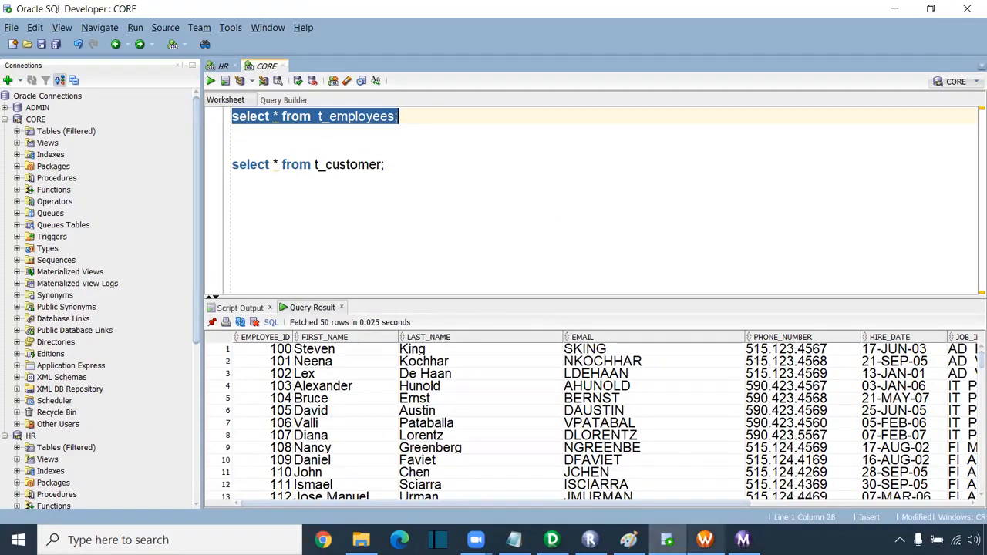
{"action": "left_click", "coordinate": [705, 540]}
{"action": "double_click", "coordinate": [440, 196]}
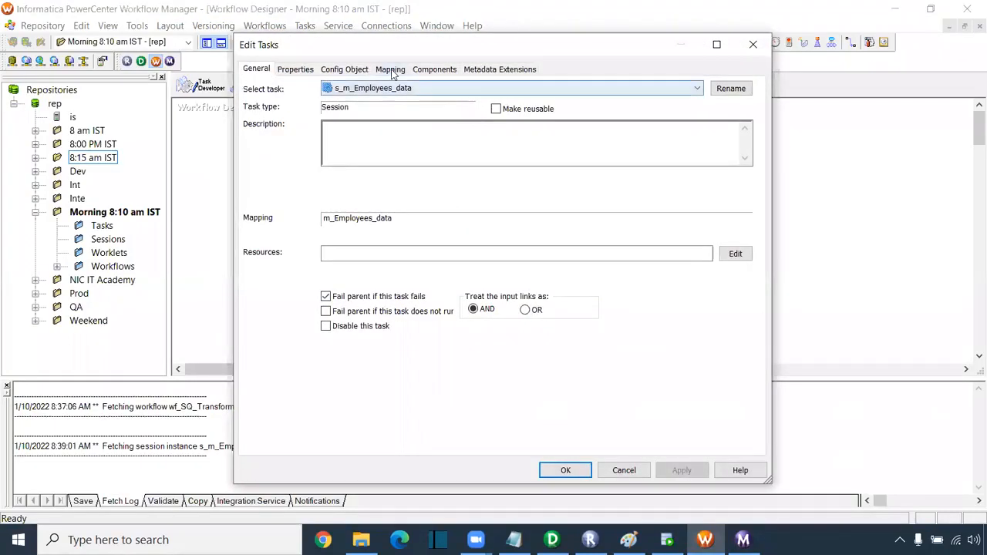
- Turn off truncating the T_EMPLOYEES target table in the session and save the workflow
{"action": "left_click", "coordinate": [390, 70]}
{"action": "left_click", "coordinate": [309, 204]}
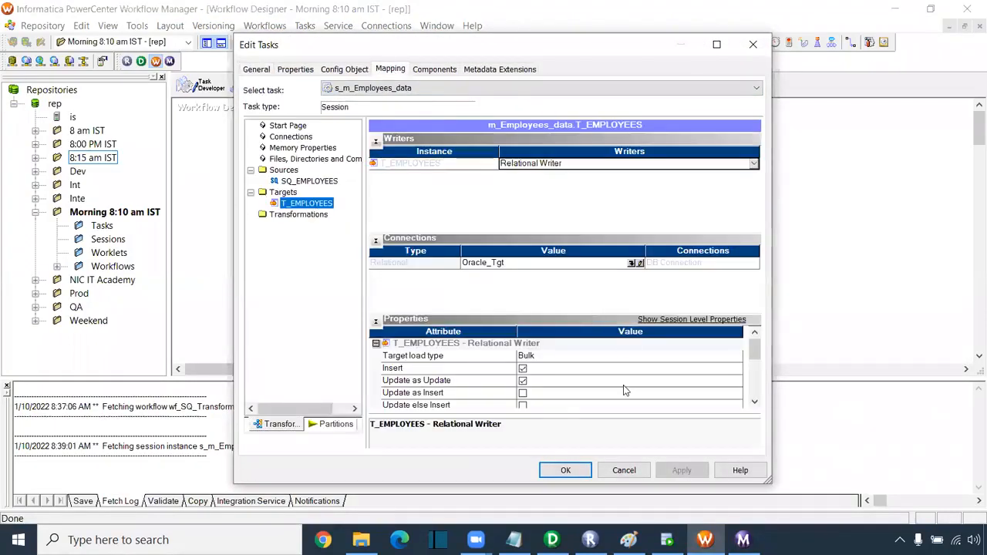
{"action": "scroll", "coordinate": [533, 395], "scroll_direction": "down", "scroll_amount": 1}
{"action": "left_click", "coordinate": [523, 393]}
{"action": "left_click", "coordinate": [689, 470]}
{"action": "left_click", "coordinate": [566, 470]}
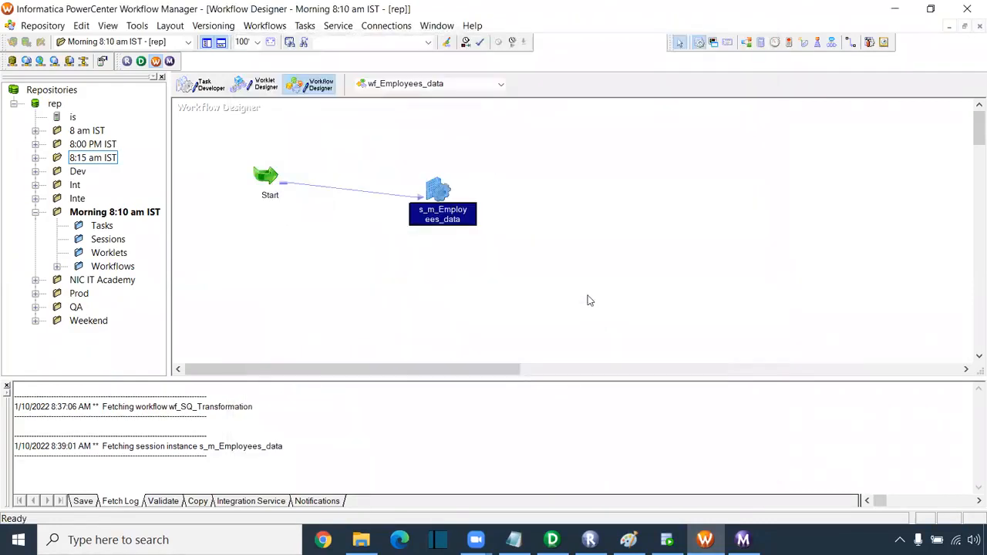
{"action": "key", "text": "ctrl+s"}
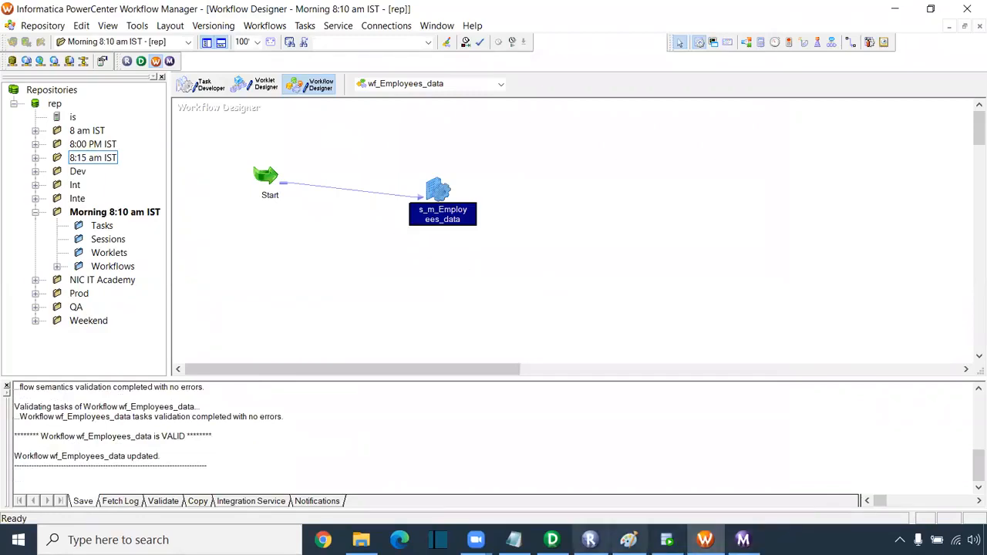
- Check T_EMPLOYEES in Designer and its first eleven IDs in SQL Developer, then open the workflow canvas menu
{"action": "left_click", "coordinate": [552, 539]}
{"action": "left_click", "coordinate": [854, 188]}
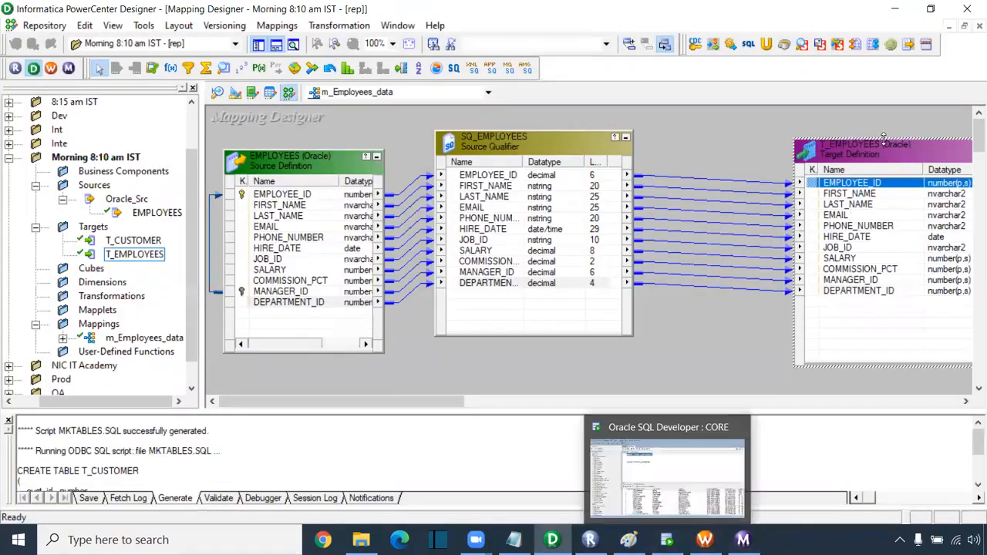
{"action": "left_click", "coordinate": [667, 540]}
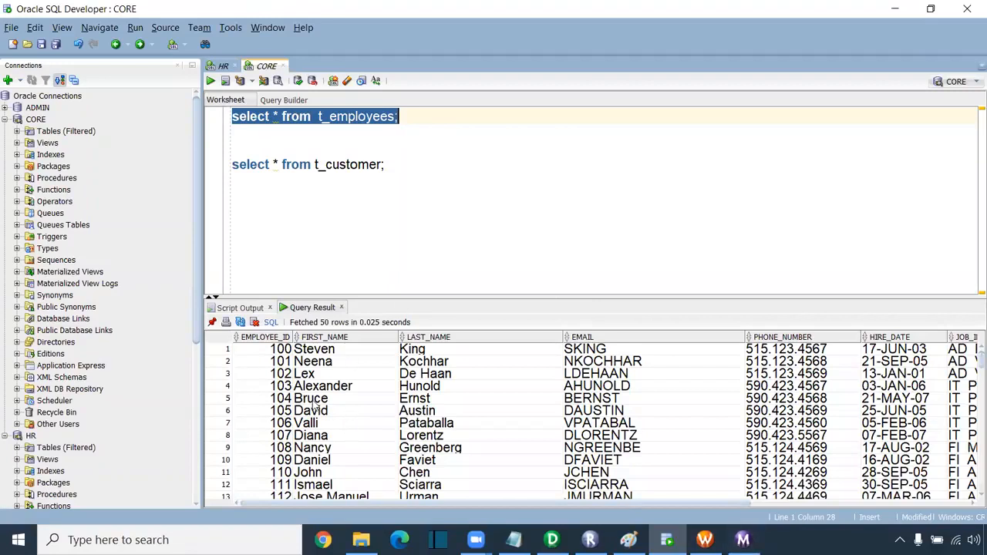
{"action": "left_click_drag", "start_coordinate": [266, 349], "coordinate": [262, 471]}
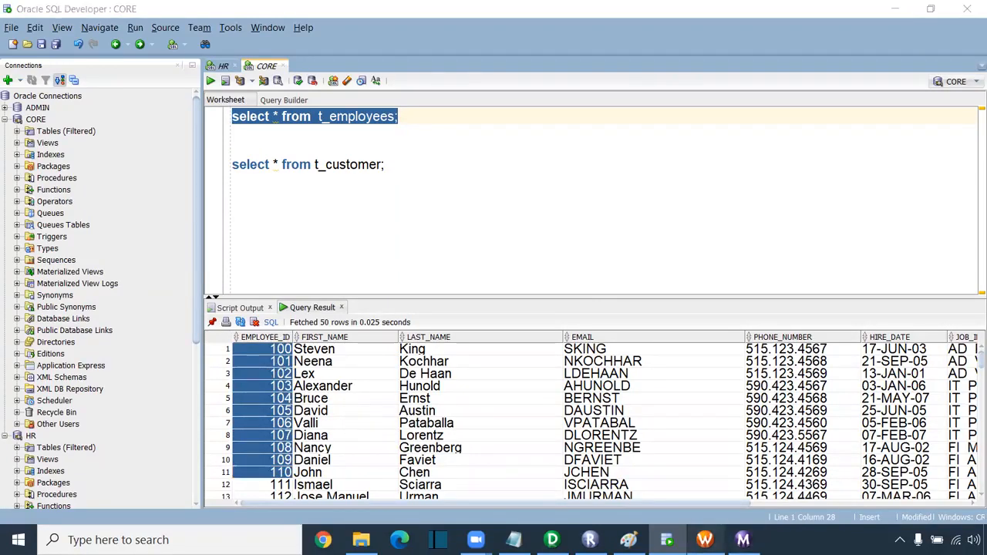
{"action": "left_click", "coordinate": [704, 540]}
{"action": "right_click", "coordinate": [556, 213]}
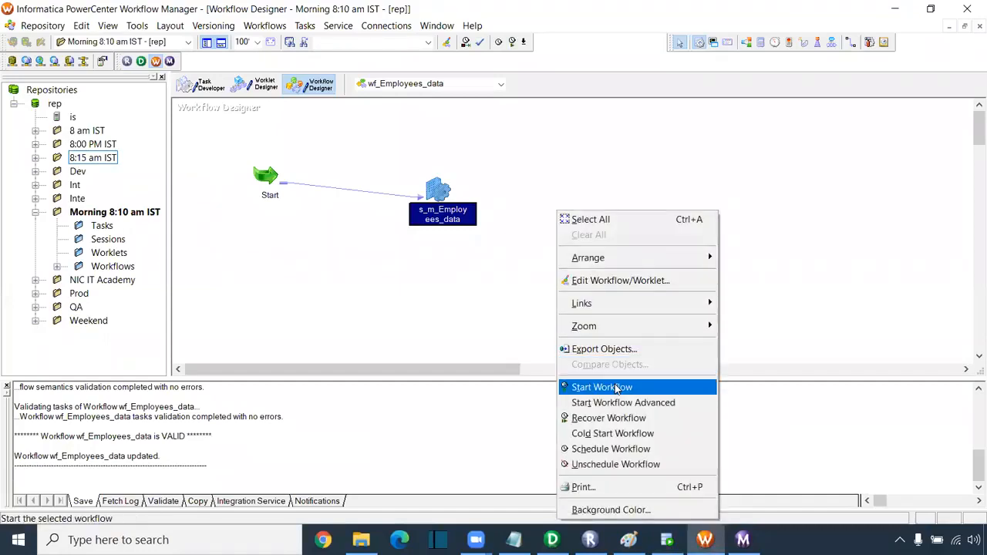
- Start a third wf_Employees_data run and check its 107-row T_EMPLOYEES load in Workflow Monitor
{"action": "left_click", "coordinate": [571, 388]}
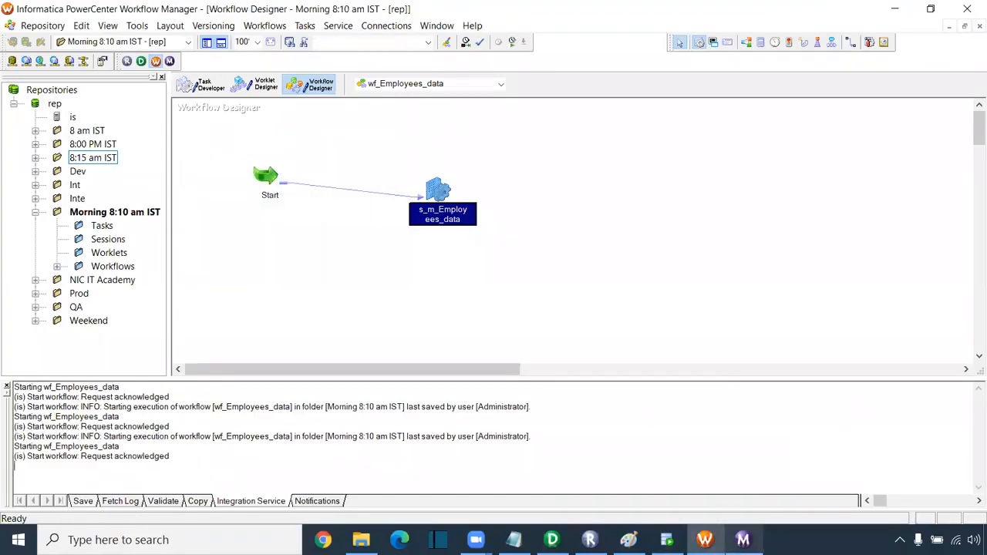
{"action": "left_click", "coordinate": [743, 540]}
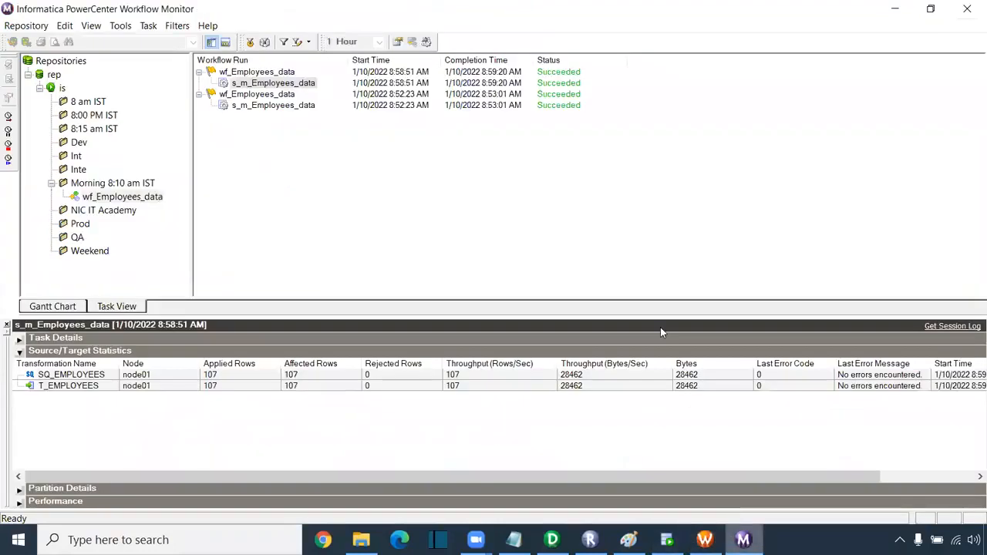
{"action": "left_click", "coordinate": [125, 212]}
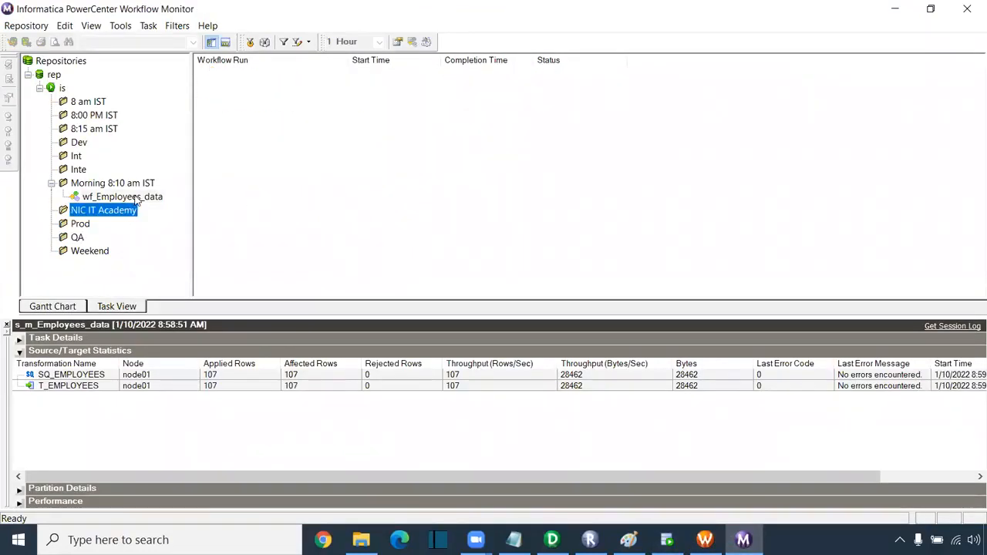
{"action": "left_click", "coordinate": [122, 197]}
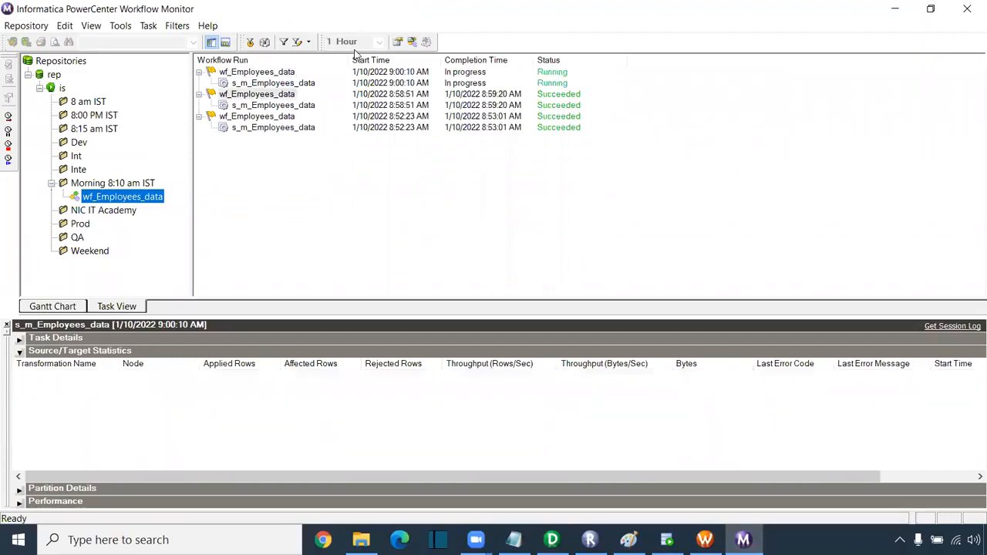
{"action": "left_click", "coordinate": [304, 83]}
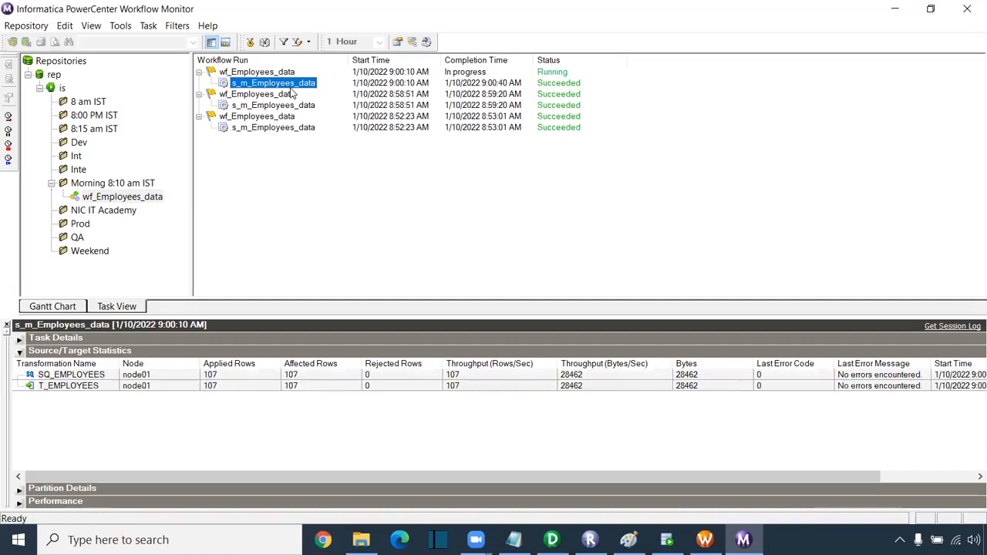
{"action": "left_click", "coordinate": [239, 386]}
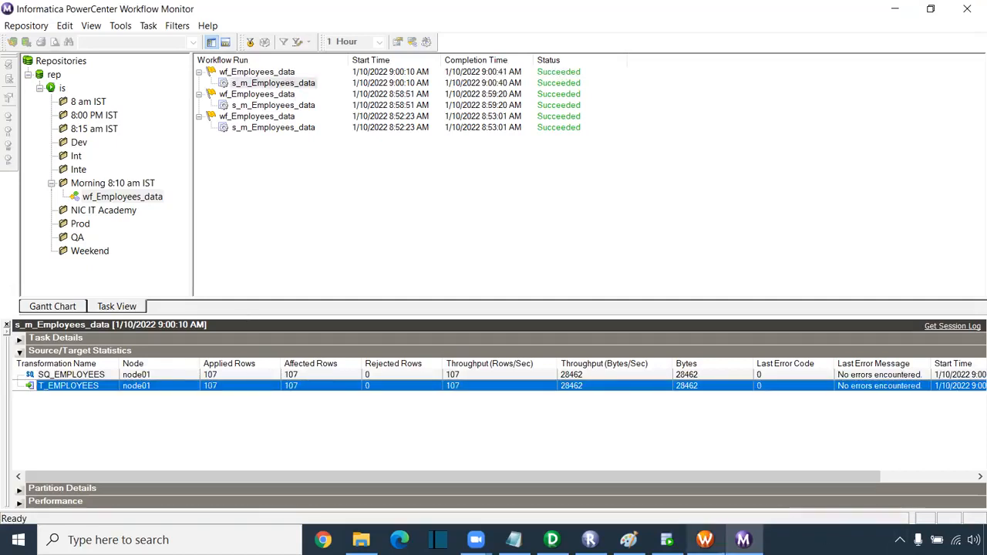
- Rerun the select * from t_employees query in SQL Developer
{"action": "left_click", "coordinate": [667, 540]}
{"action": "left_click", "coordinate": [430, 127]}
{"action": "left_click_drag", "start_coordinate": [437, 112], "coordinate": [160, 93]}
{"action": "left_click", "coordinate": [211, 81]}
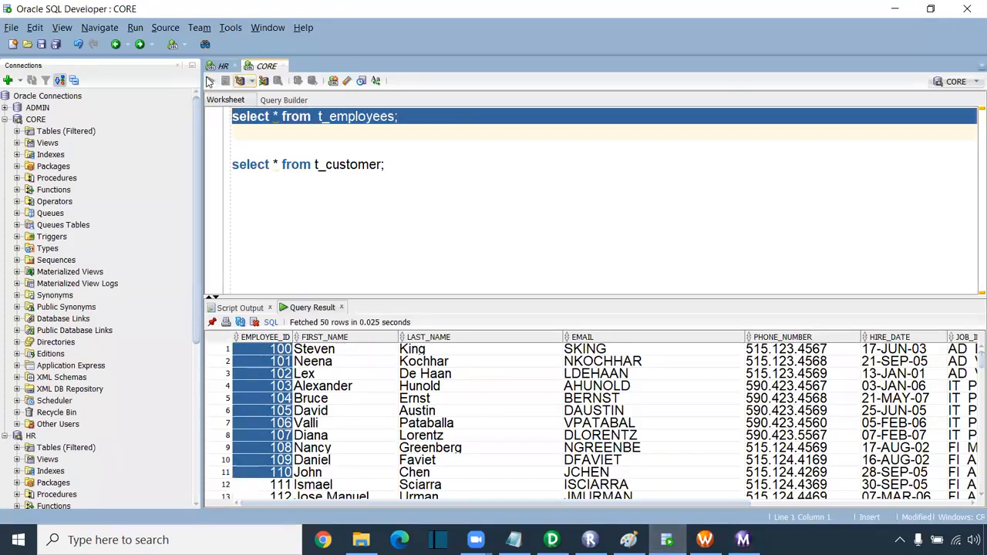
- Count the T_EMPLOYEES results at 214 rows and sort them by EMPLOYEE_ID
{"action": "right_click", "coordinate": [281, 378]}
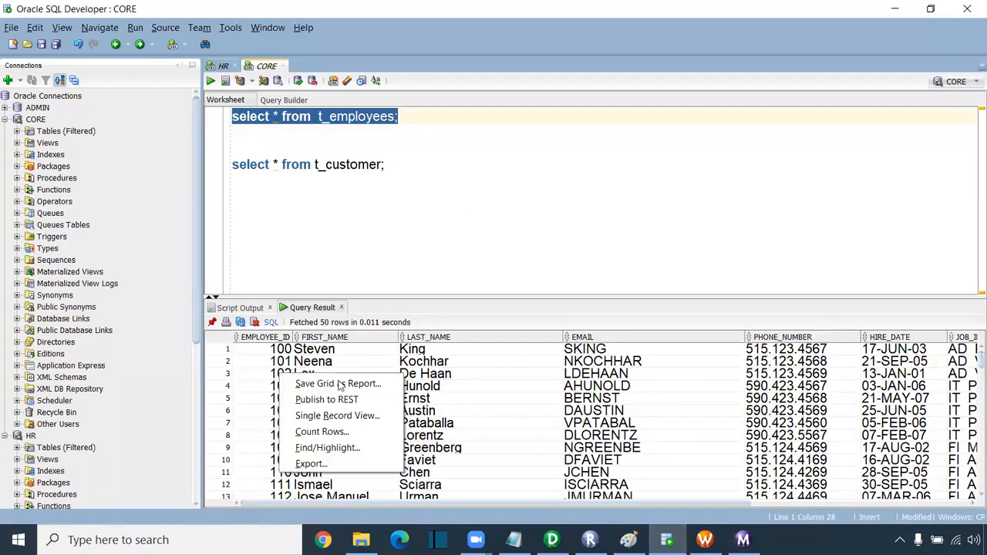
{"action": "left_click", "coordinate": [341, 434]}
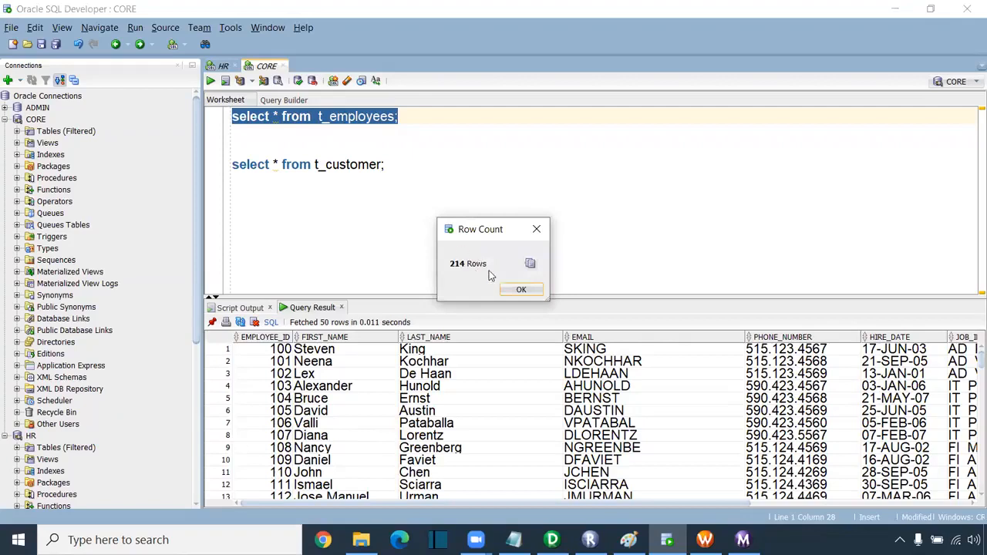
{"action": "left_click", "coordinate": [521, 290]}
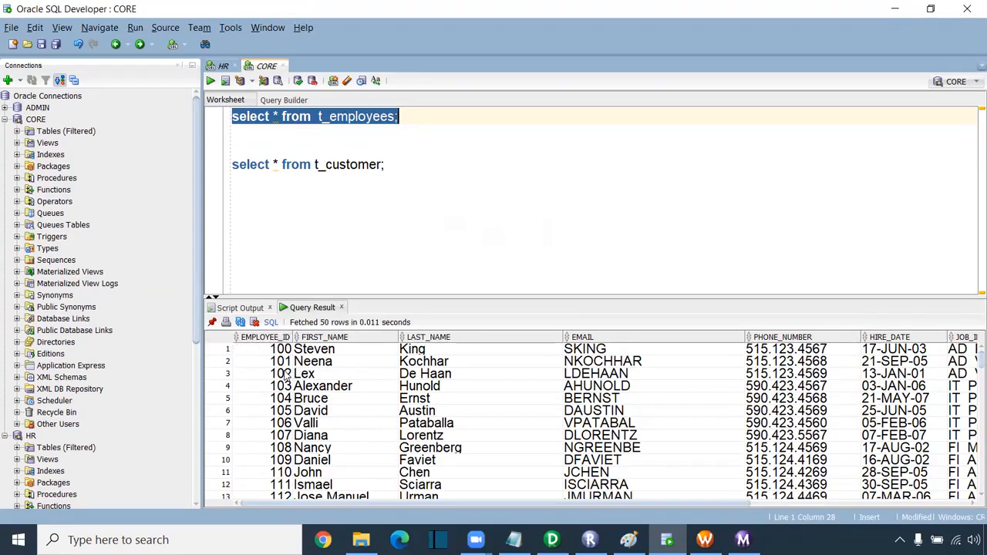
{"action": "left_click", "coordinate": [239, 344]}
{"action": "left_click", "coordinate": [239, 340]}
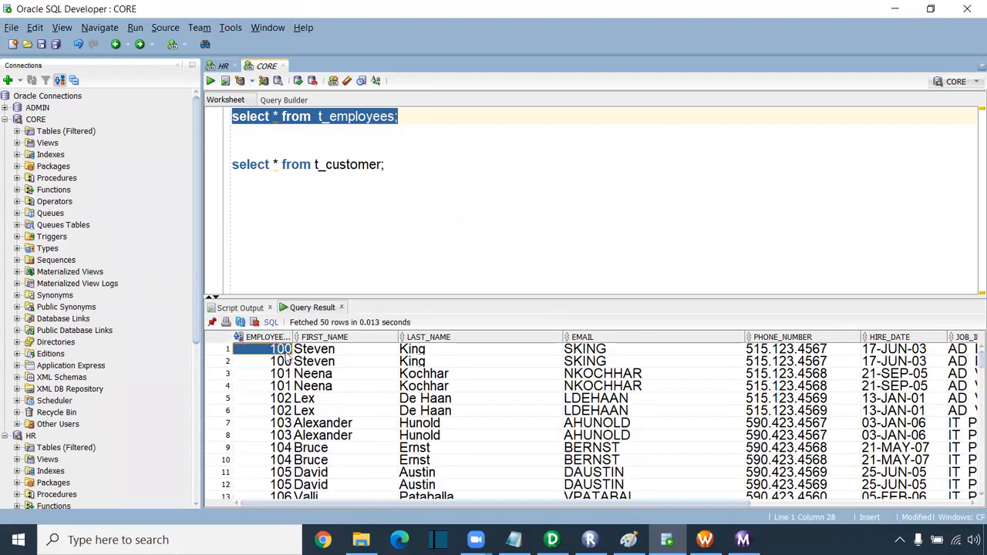
- Highlight the two duplicate rows for employee 100, then move to the HR worksheet
{"action": "left_click", "coordinate": [315, 362]}
{"action": "left_click_drag", "start_coordinate": [289, 351], "coordinate": [971, 373]}
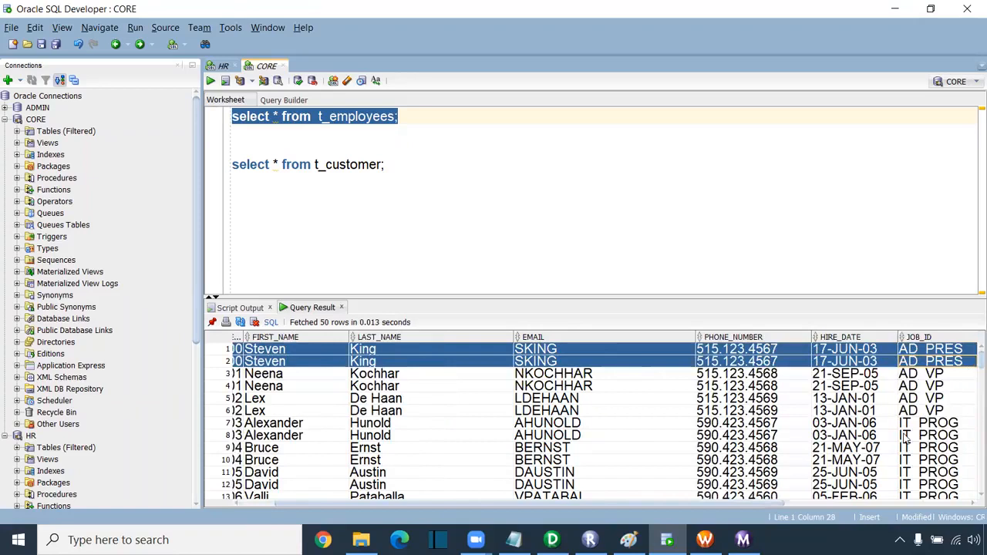
{"action": "left_click_drag", "start_coordinate": [761, 506], "coordinate": [719, 505]}
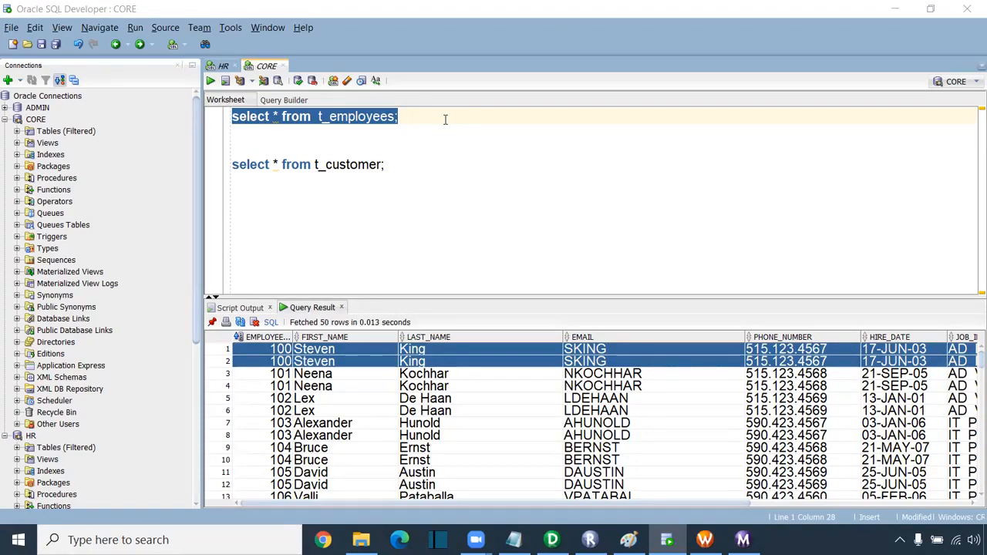
{"action": "left_click", "coordinate": [398, 142]}
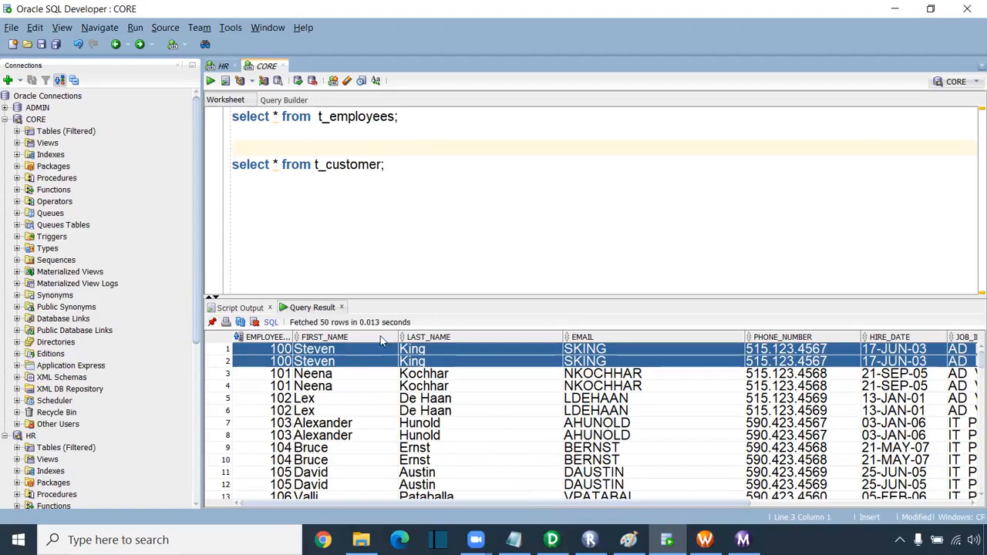
{"action": "left_click", "coordinate": [223, 67]}
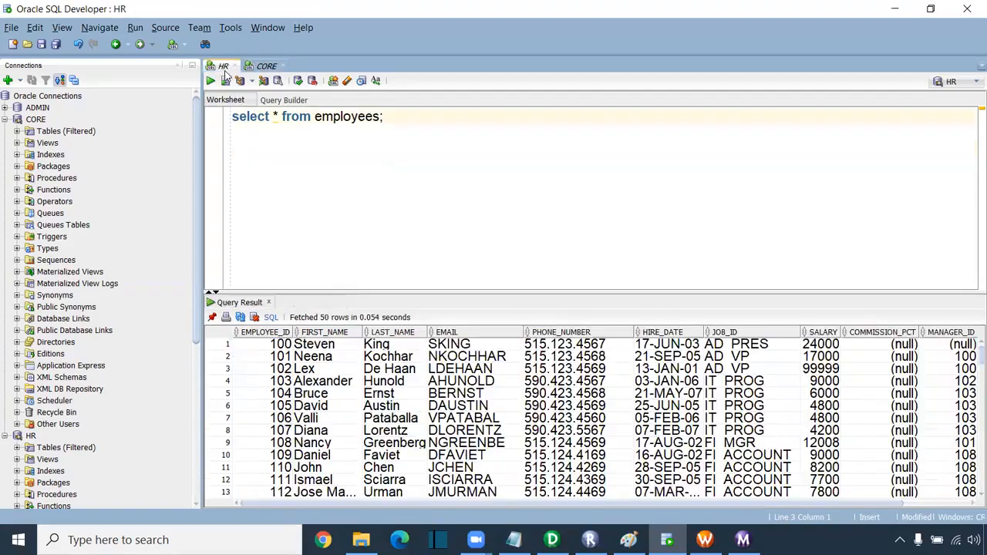
- Mark employee IDs 100–107 in the HR employees results, each listed once, then bring up the Paint diagram
{"action": "left_click_drag", "start_coordinate": [279, 356], "coordinate": [279, 431]}
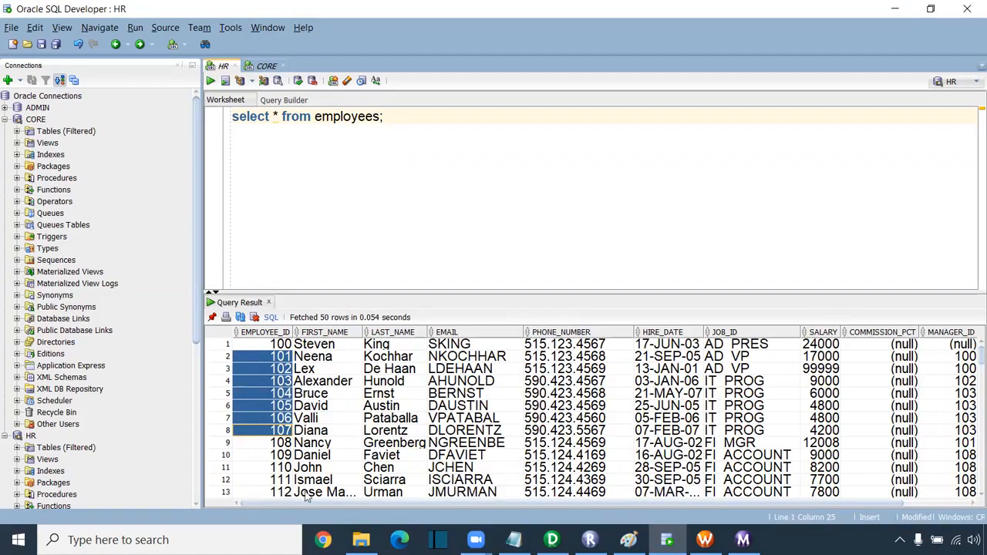
{"action": "scroll", "coordinate": [300, 494], "scroll_direction": "down", "scroll_amount": 2}
{"action": "left_click", "coordinate": [283, 480]}
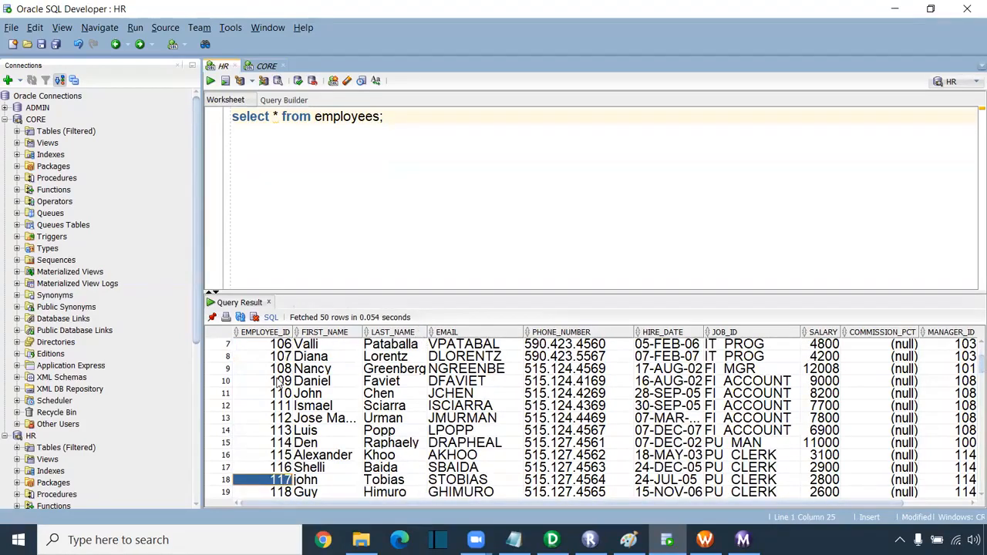
{"action": "scroll", "coordinate": [284, 380], "scroll_direction": "up", "scroll_amount": 2}
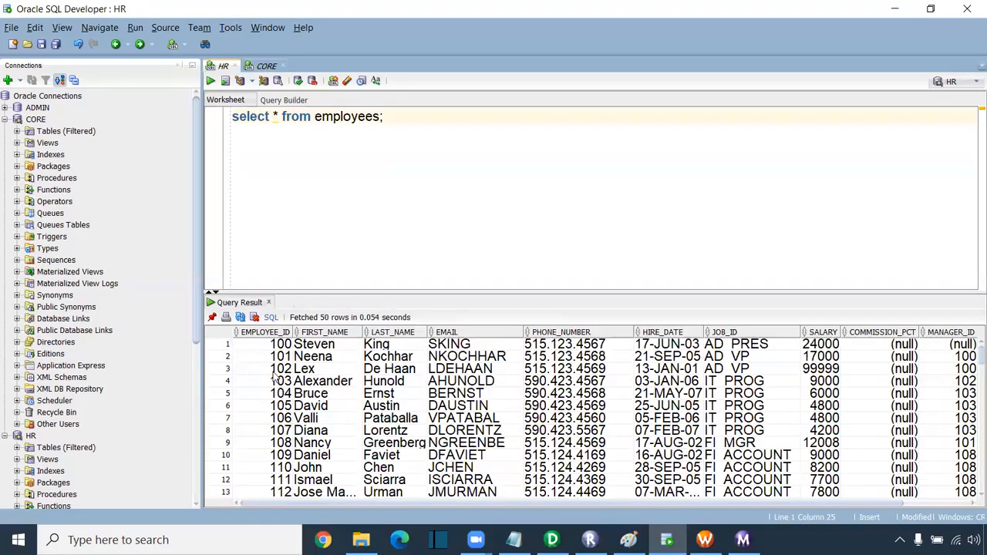
{"action": "left_click", "coordinate": [280, 349]}
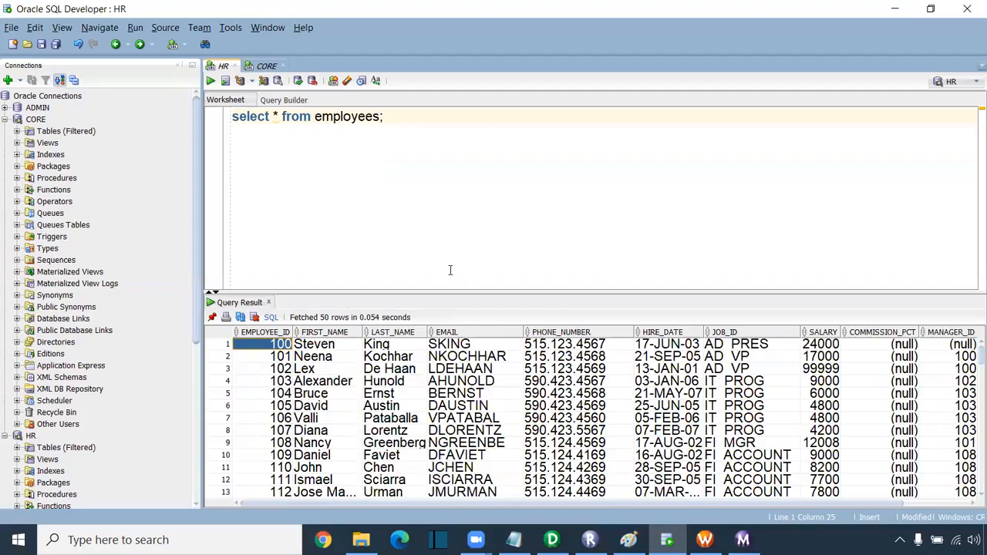
{"action": "left_click_drag", "start_coordinate": [287, 356], "coordinate": [285, 349]}
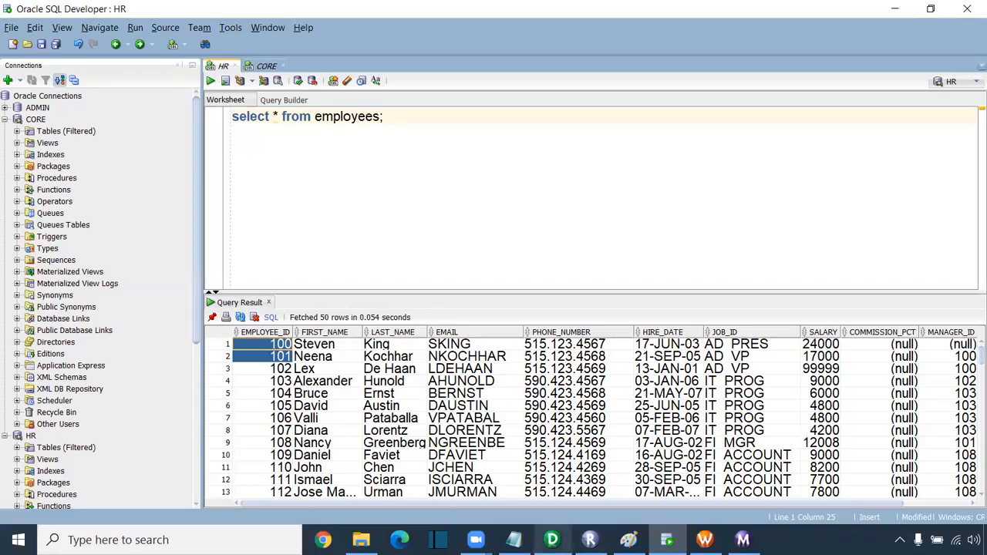
{"action": "mouse_move", "coordinate": [551, 540]}
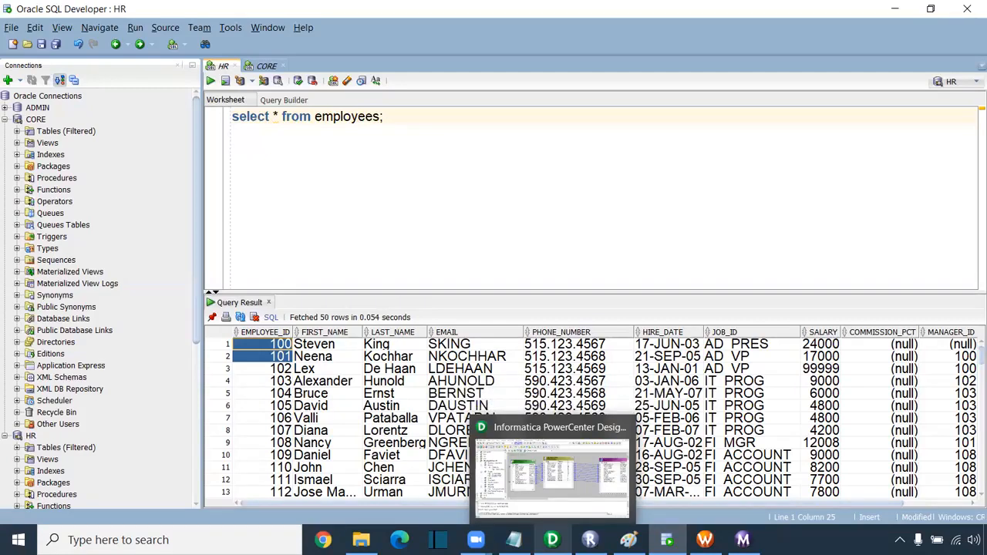
{"action": "left_click", "coordinate": [267, 393]}
{"action": "left_click_drag", "start_coordinate": [280, 345], "coordinate": [278, 431]}
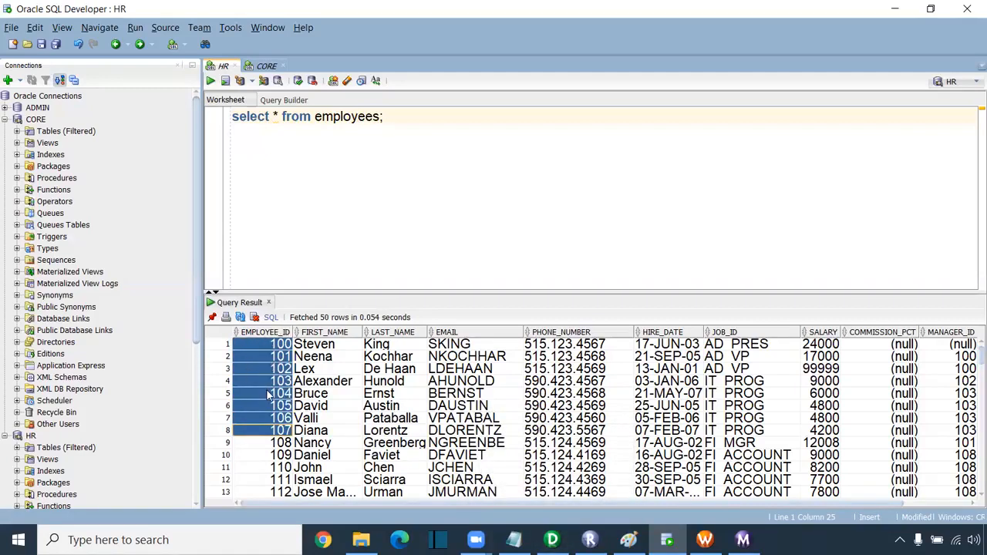
{"action": "left_click", "coordinate": [284, 346]}
{"action": "left_click_drag", "start_coordinate": [282, 432], "coordinate": [283, 346]}
{"action": "left_click", "coordinate": [629, 539]}
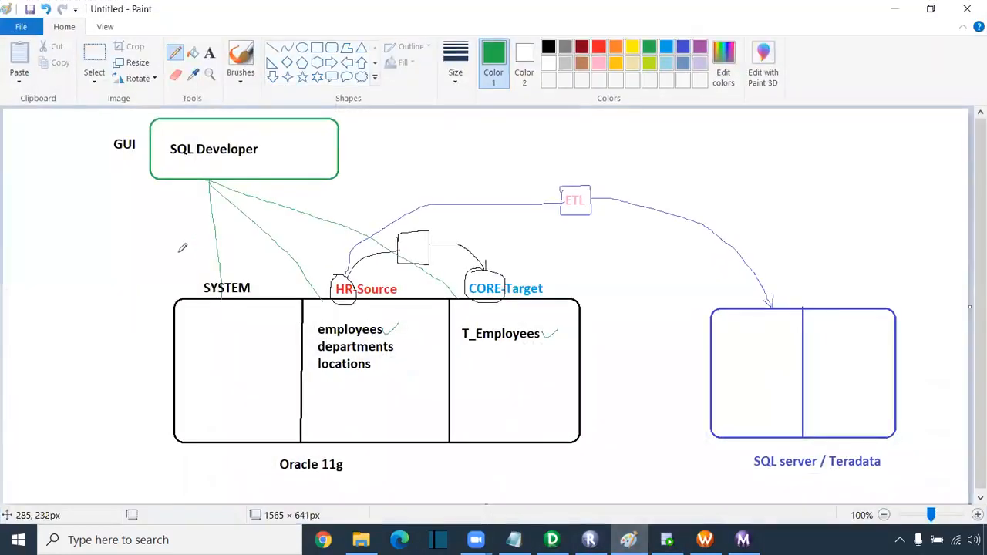
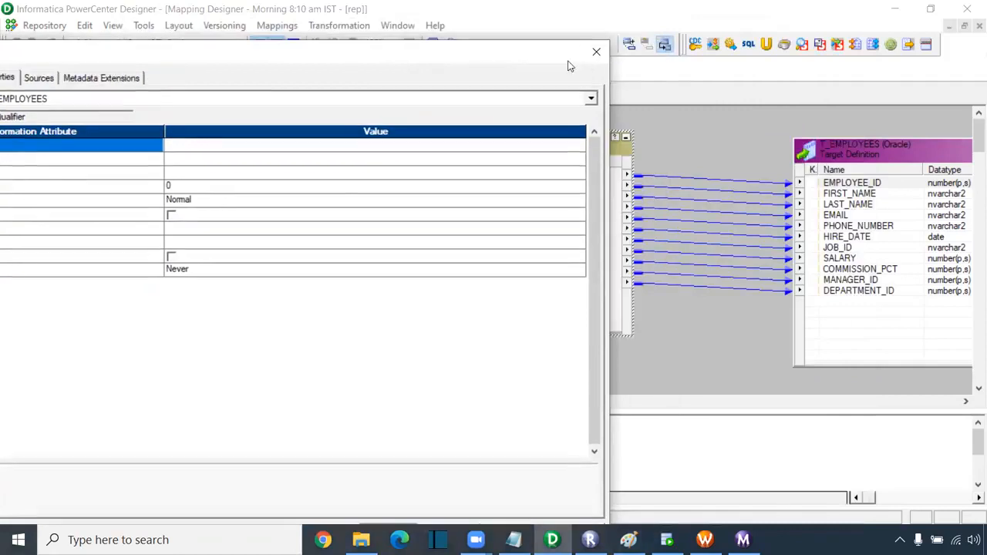
- Close the SQ_EMPLOYEES transformation properties and switch to Workflow Manager's wf_Employees_data workflow
{"action": "left_click", "coordinate": [596, 51]}
{"action": "left_click", "coordinate": [477, 284]}
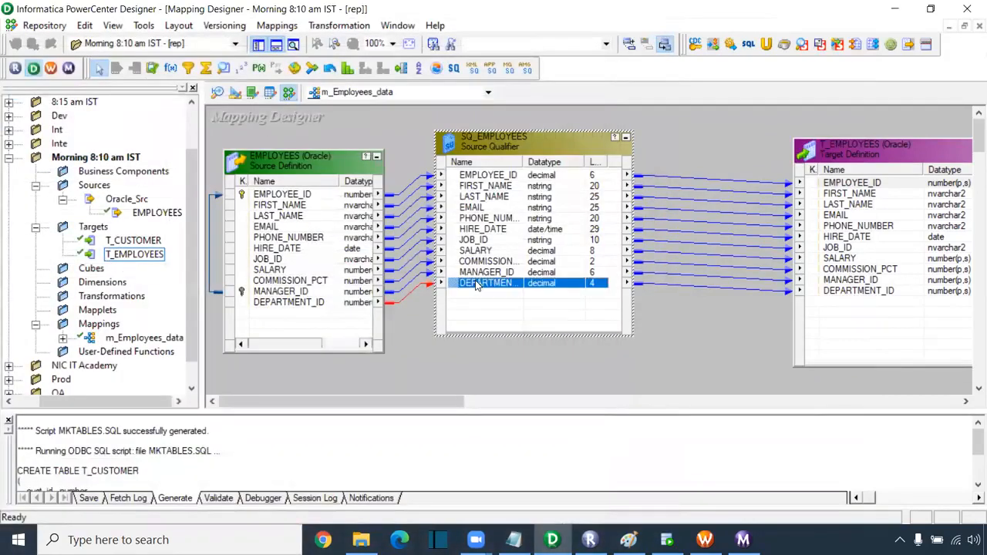
{"action": "left_click", "coordinate": [397, 320]}
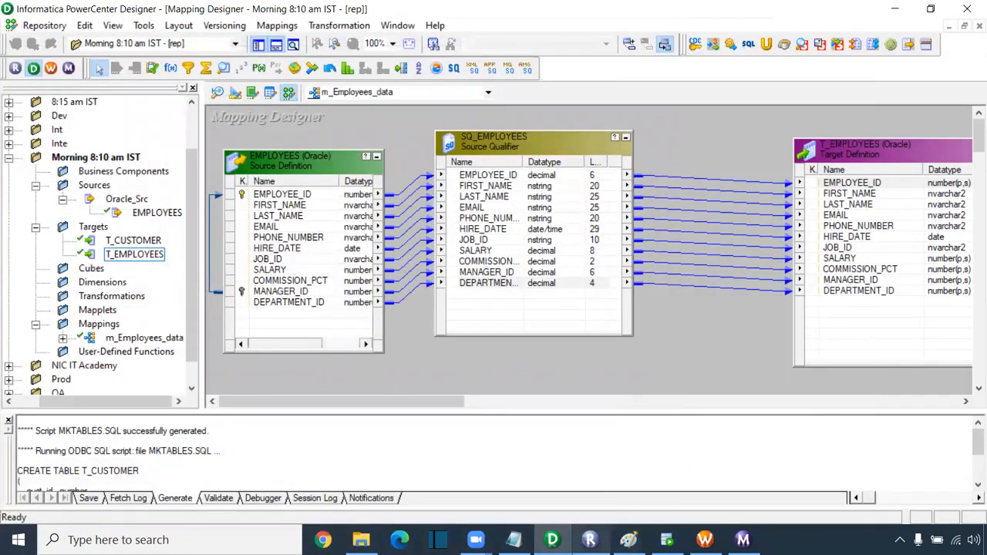
{"action": "left_click", "coordinate": [705, 540]}
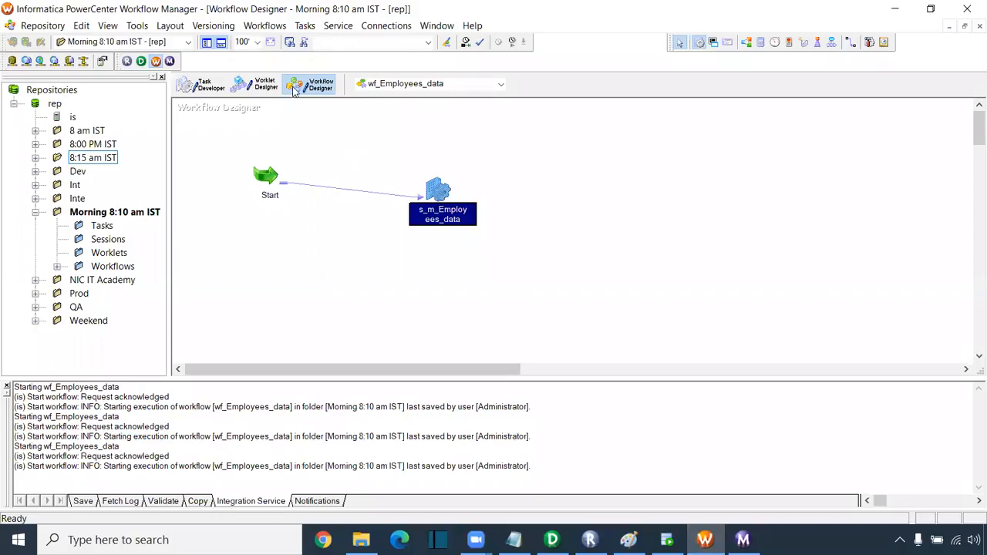
{"action": "left_click", "coordinate": [264, 25]}
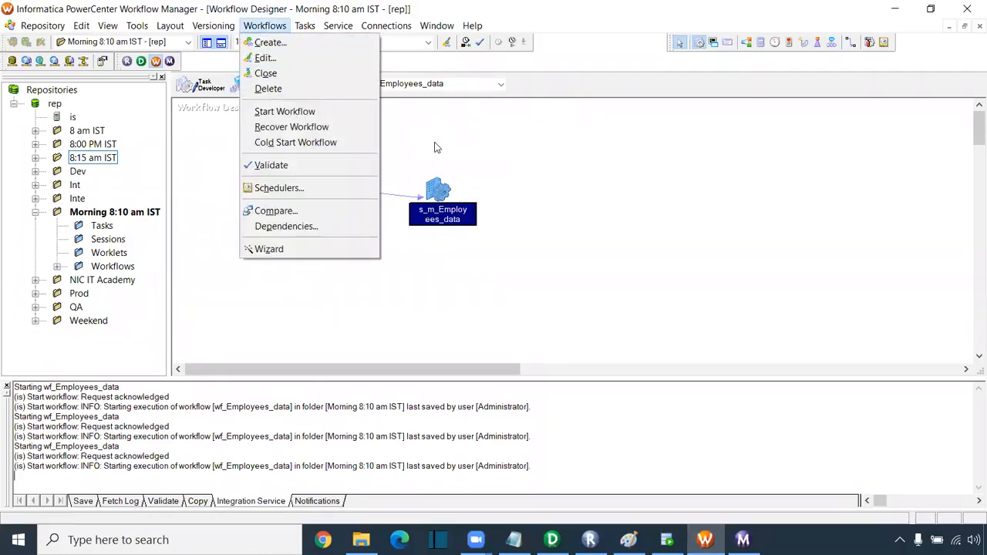
- Open the Edit Workflow dialog for wf_Employees_data through Workflows > Edit
{"action": "right_click", "coordinate": [475, 284]}
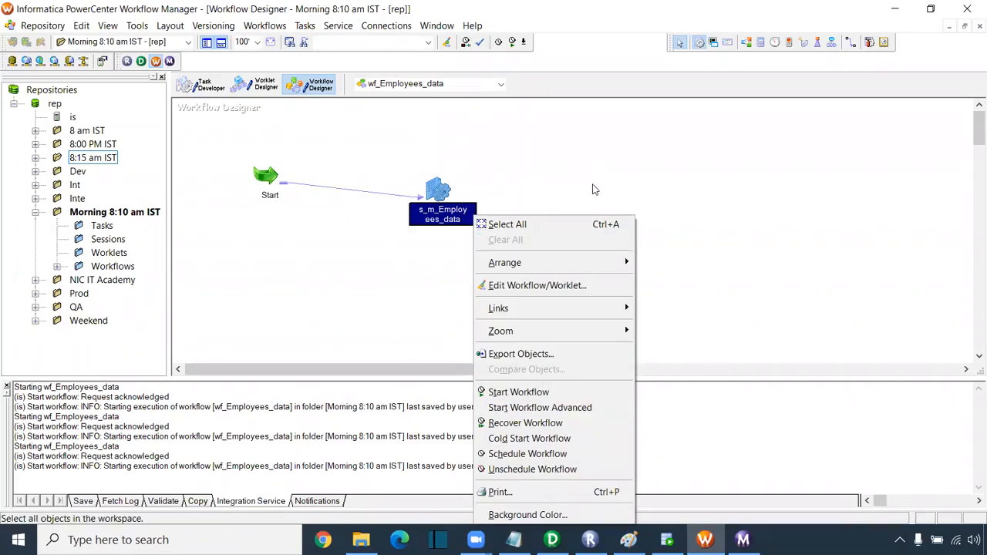
{"action": "left_click", "coordinate": [609, 158]}
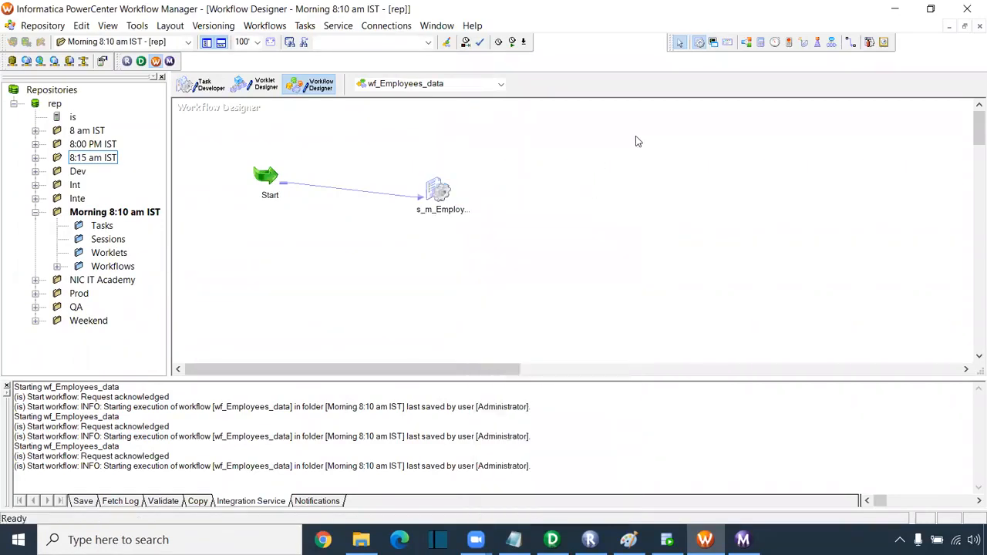
{"action": "left_click", "coordinate": [624, 191]}
{"action": "left_click", "coordinate": [265, 26]}
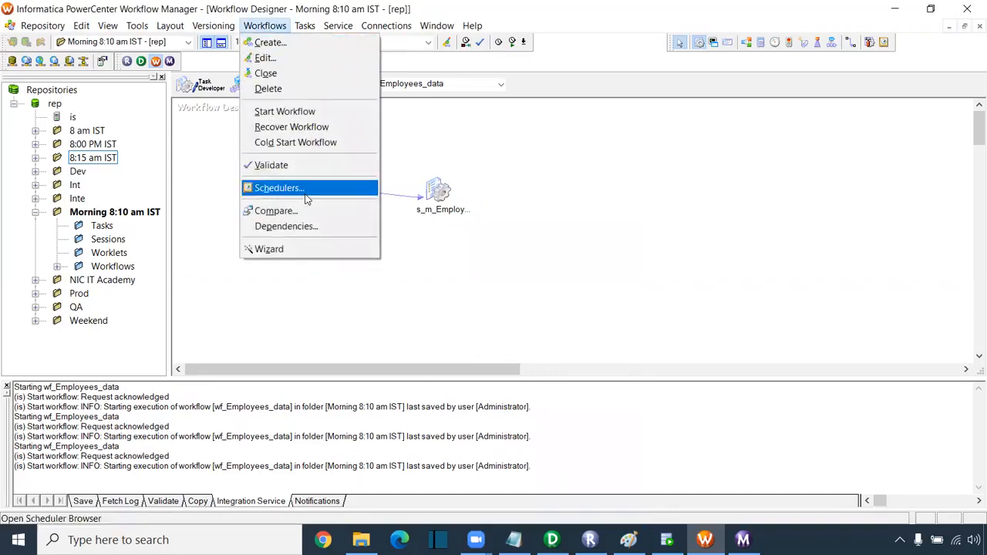
{"action": "left_click", "coordinate": [265, 58]}
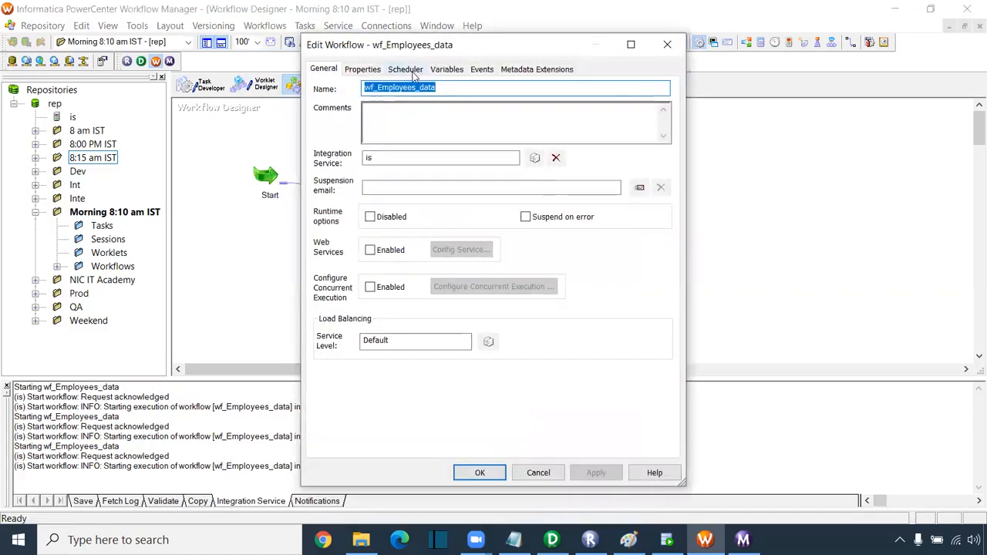
{"action": "left_click", "coordinate": [410, 69]}
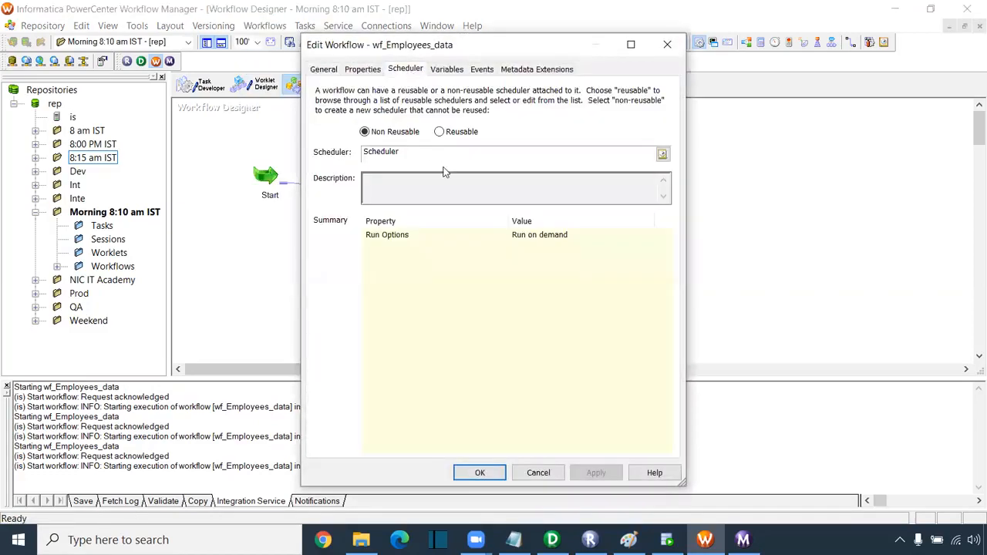
- Edit the workflow scheduler: turn off Run on demand and set the start time to 09:07
{"action": "left_click", "coordinate": [662, 156]}
{"action": "left_click", "coordinate": [354, 145]}
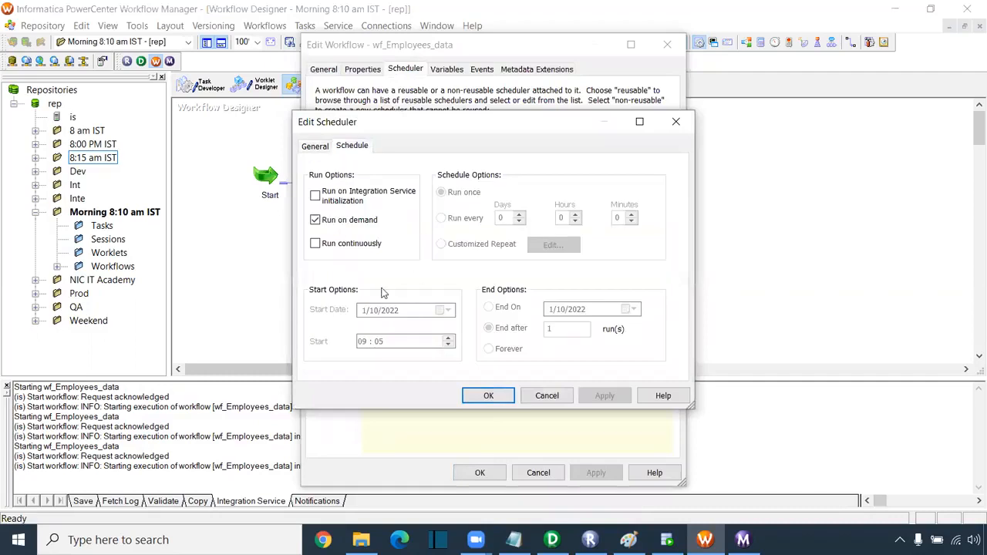
{"action": "left_click", "coordinate": [315, 220]}
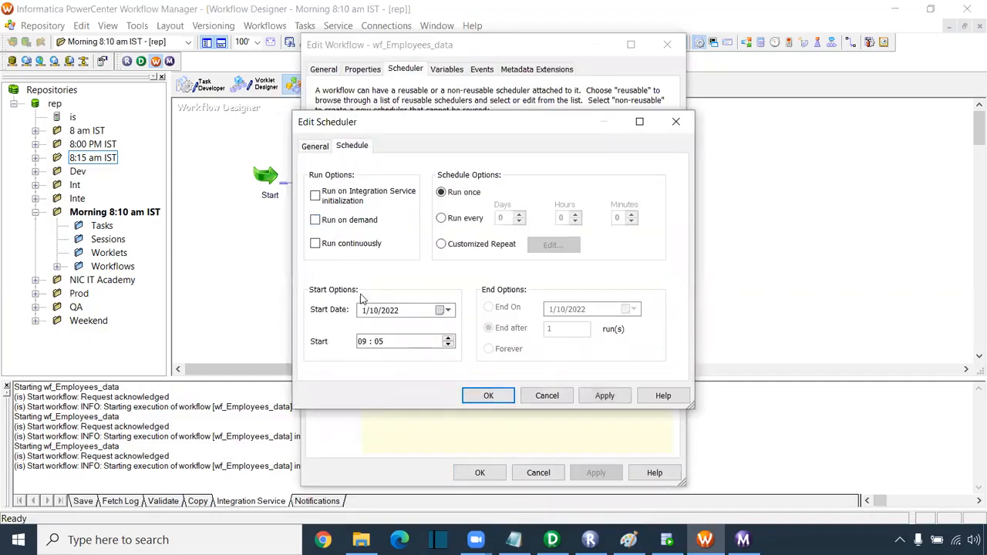
{"action": "left_click", "coordinate": [378, 341]}
{"action": "left_click", "coordinate": [448, 339]}
{"action": "left_click", "coordinate": [448, 339]}
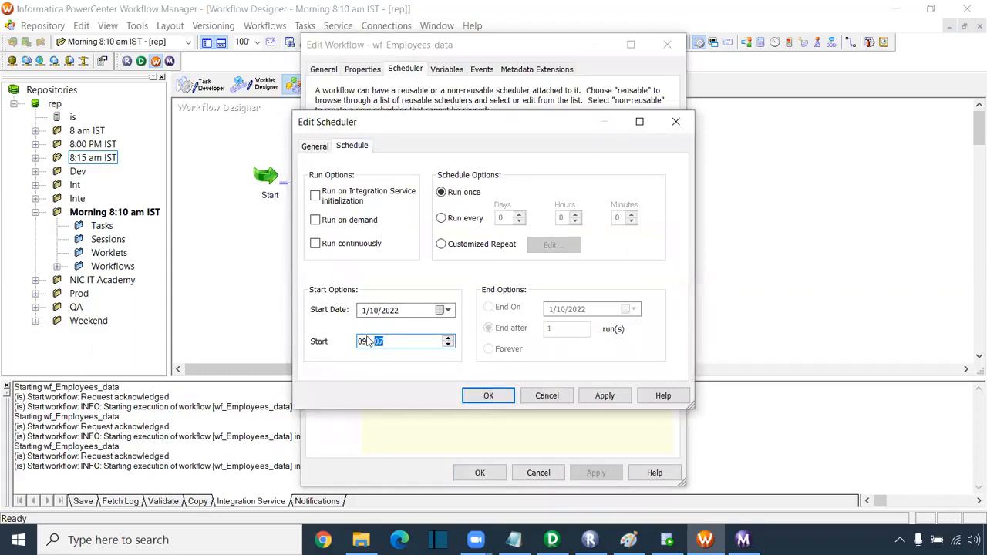
- Run on Integration Service initialization, repeat every 2 minutes, end after 2 runs, and confirm
{"action": "left_click", "coordinate": [316, 197]}
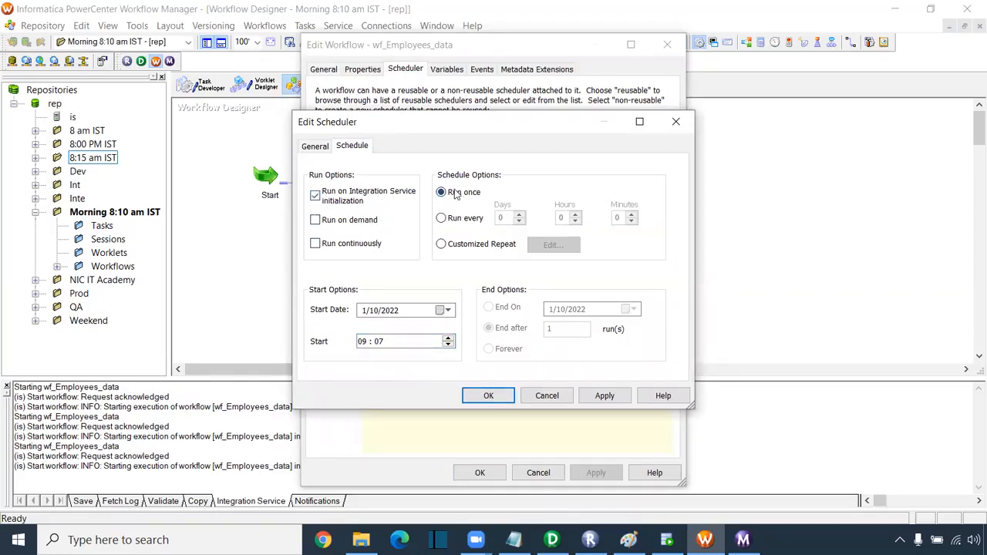
{"action": "left_click", "coordinate": [441, 218]}
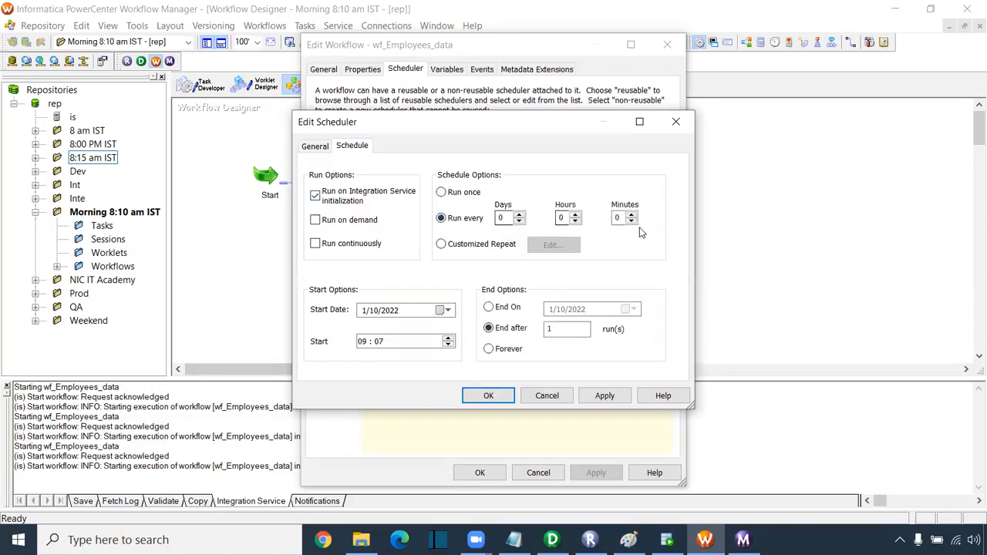
{"action": "left_click", "coordinate": [630, 214]}
{"action": "left_click", "coordinate": [631, 214]}
{"action": "double_click", "coordinate": [567, 328]}
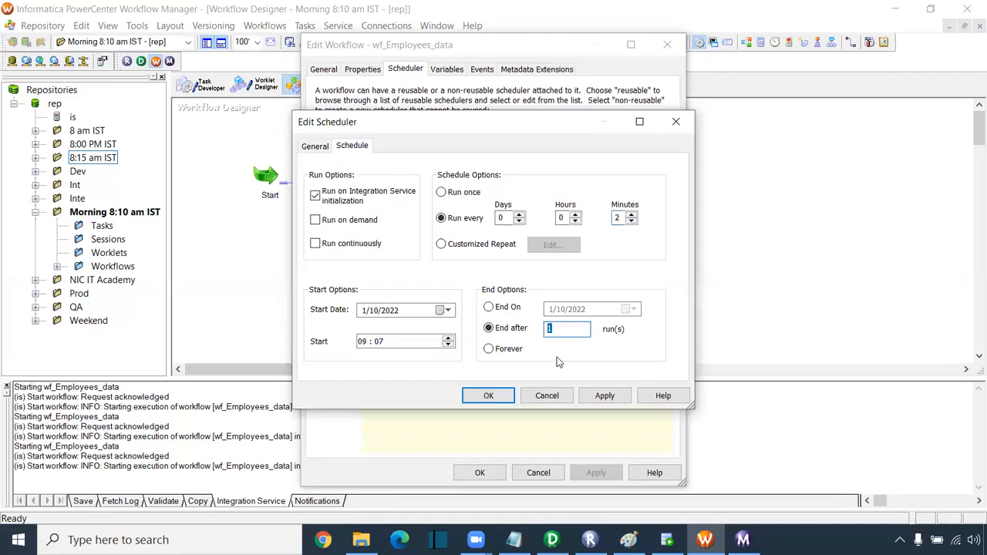
{"action": "type", "text": "2"}
{"action": "left_click", "coordinate": [489, 395]}
{"action": "left_click", "coordinate": [479, 473]}
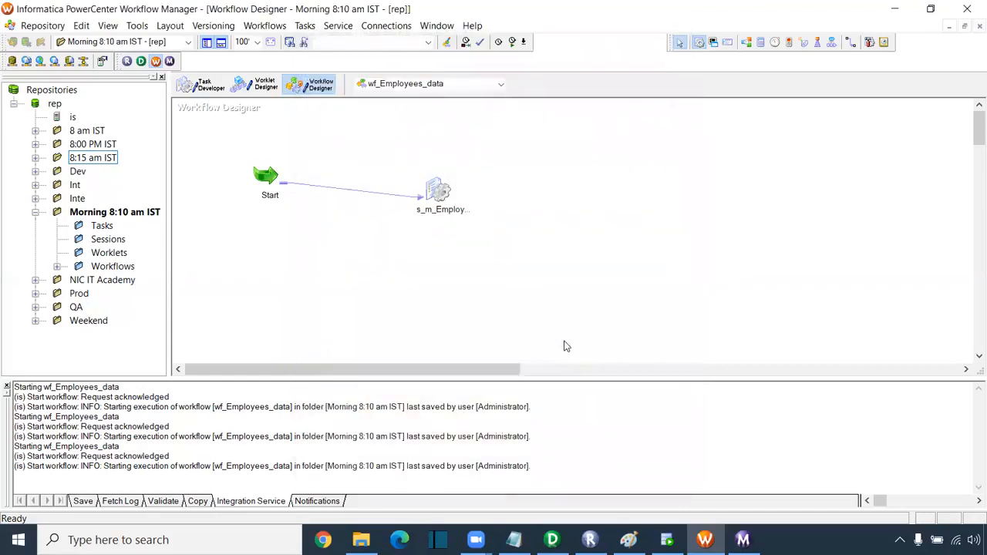
- Schedule wf_Employees_data from the canvas menu and check the scheduling confirmation in the log
{"action": "right_click", "coordinate": [544, 191]}
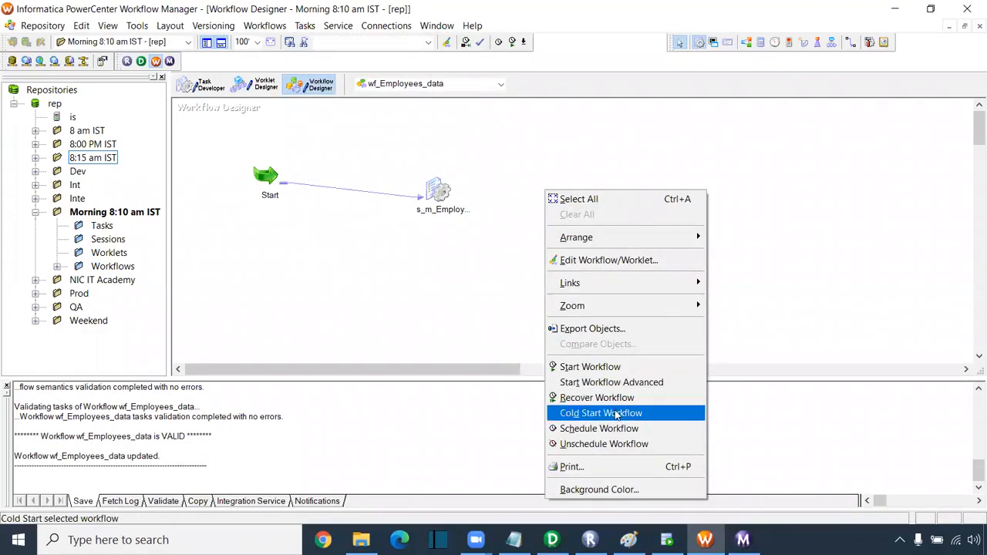
{"action": "left_click", "coordinate": [598, 429]}
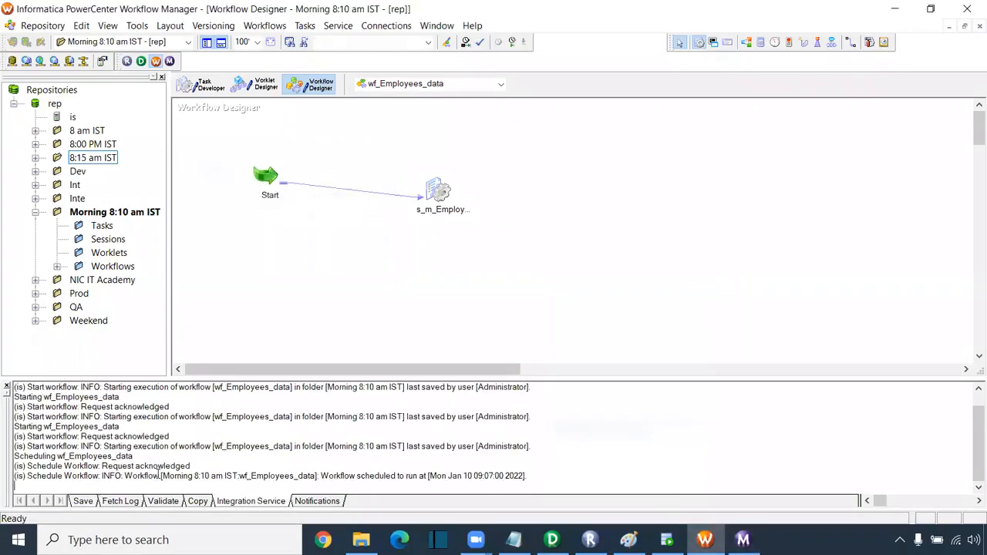
{"action": "left_click_drag", "start_coordinate": [115, 465], "coordinate": [596, 483]}
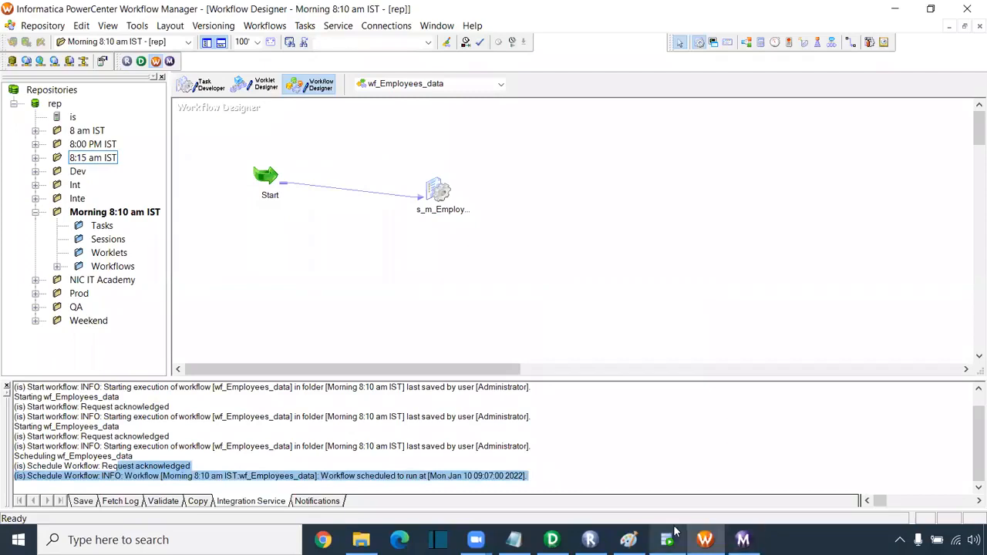
{"action": "left_click_drag", "start_coordinate": [321, 476], "coordinate": [534, 482]}
{"action": "left_click", "coordinate": [743, 540]}
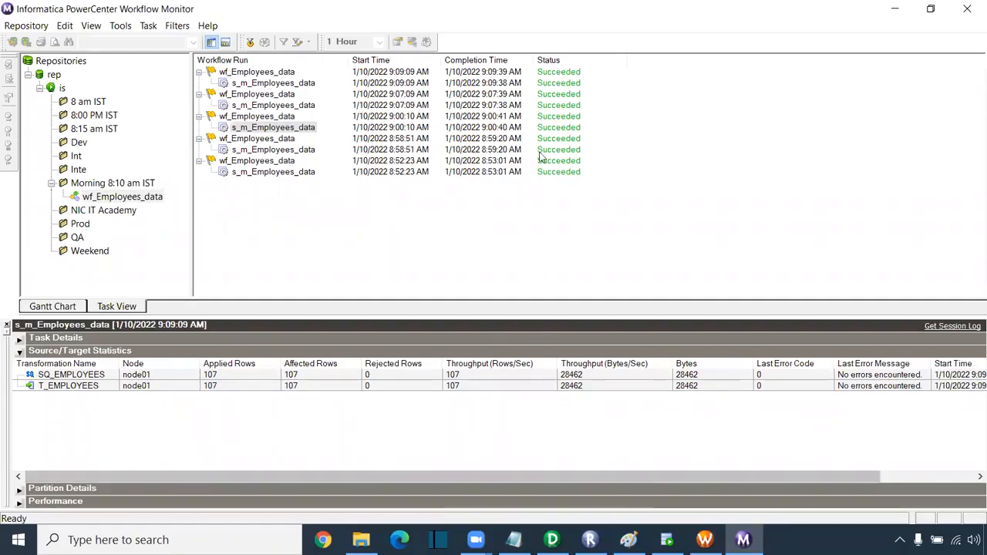
- Show the latest s_m_Employees_data run statistics: 107 rows loaded into T_EMPLOYEES, none rejected
{"action": "left_click", "coordinate": [255, 84]}
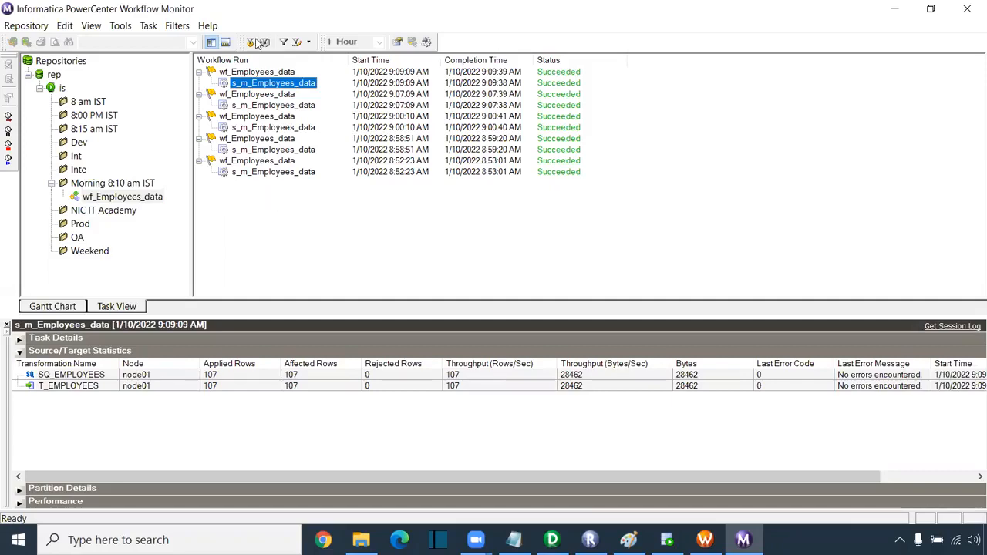
{"action": "left_click", "coordinate": [256, 43]}
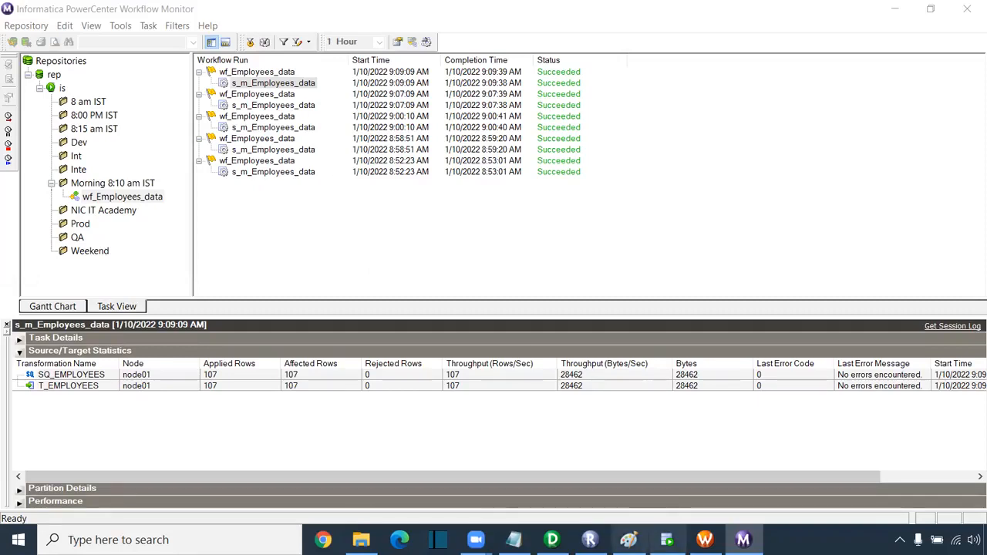
{"action": "left_click", "coordinate": [628, 540]}
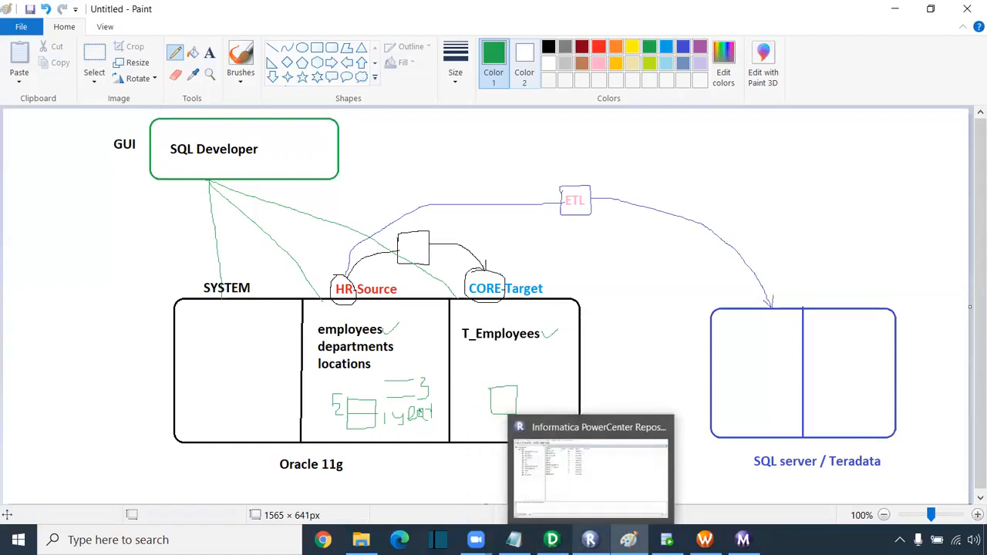
- Close Repository Manager and return to the m_Employees_data mapping in Designer
{"action": "left_click", "coordinate": [590, 540]}
{"action": "left_click", "coordinate": [968, 7]}
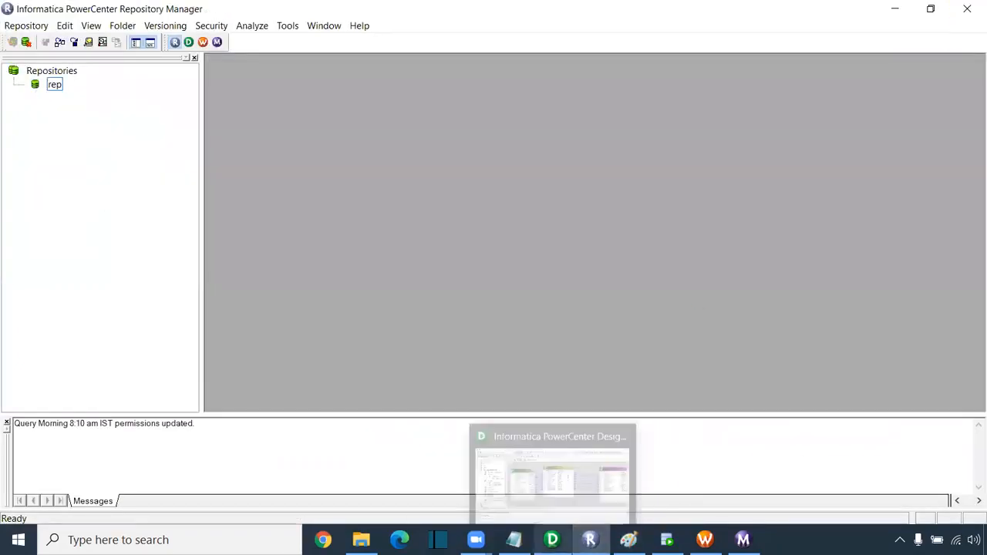
{"action": "left_click", "coordinate": [552, 540]}
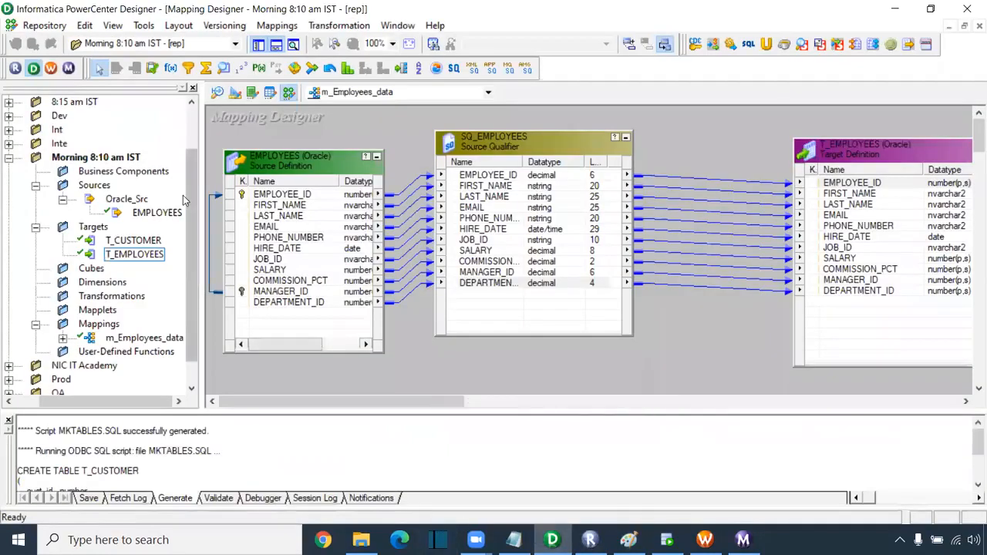
- Disconnect Designer from the rep repository and bring the Paint architecture diagram forward
{"action": "left_click_drag", "start_coordinate": [77, 401], "coordinate": [43, 401]}
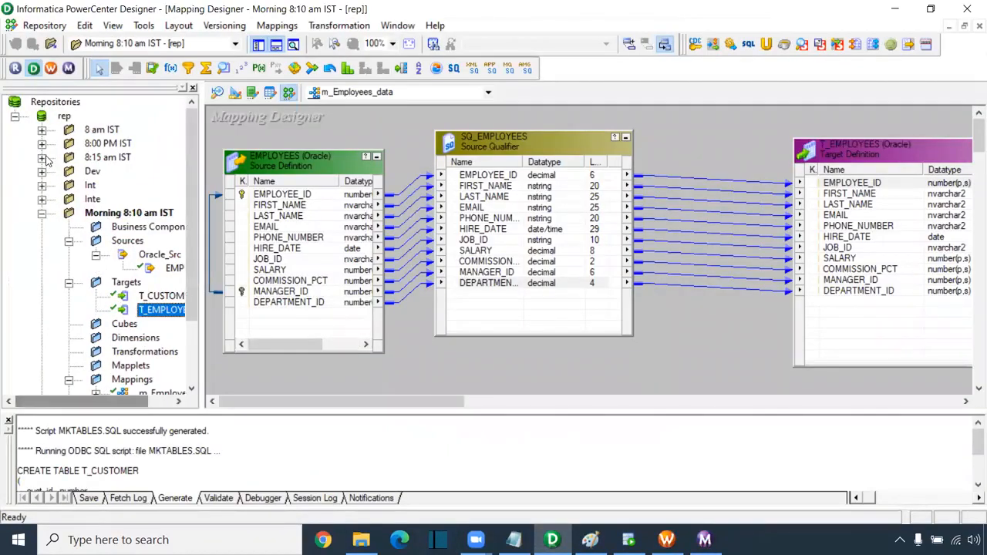
{"action": "right_click", "coordinate": [66, 120]}
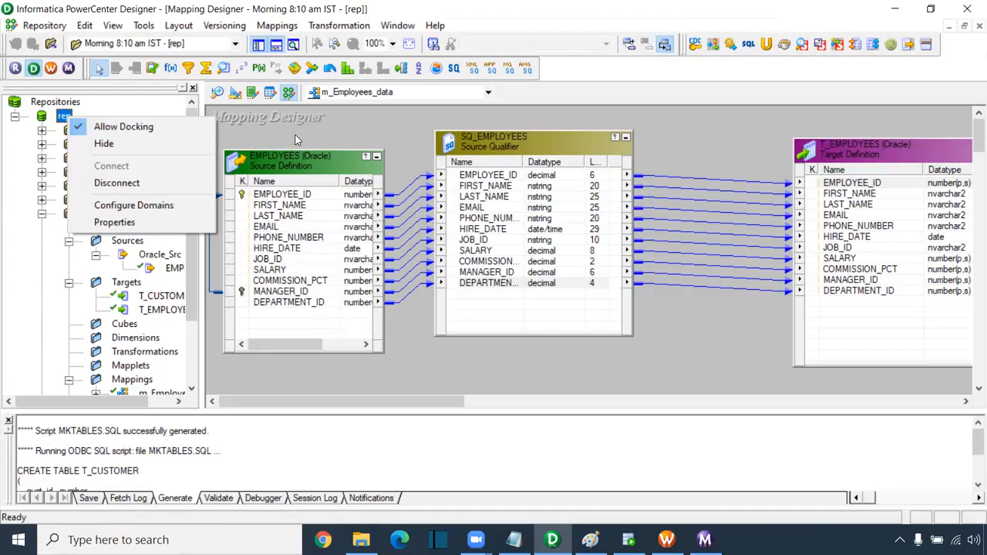
{"action": "left_click", "coordinate": [587, 32]}
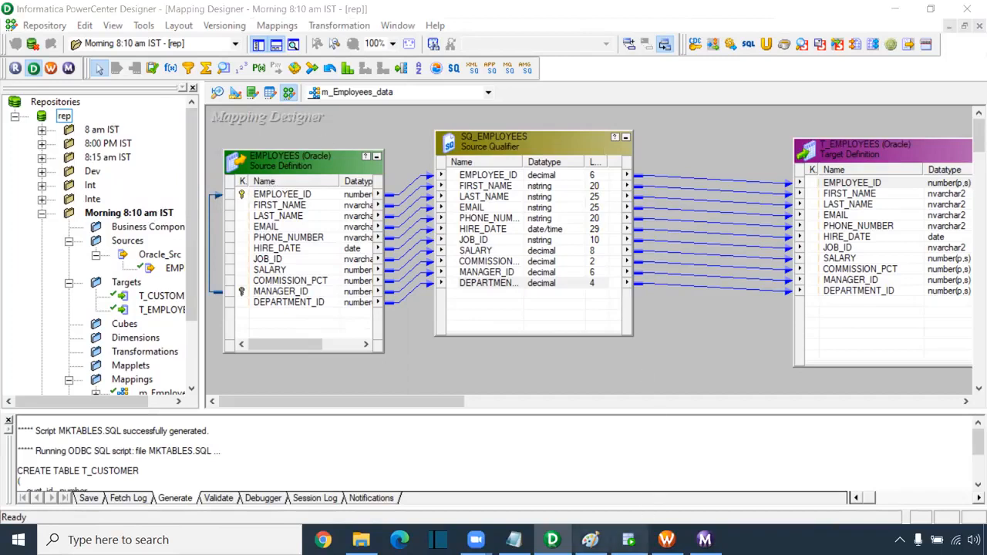
{"action": "left_click", "coordinate": [590, 540]}
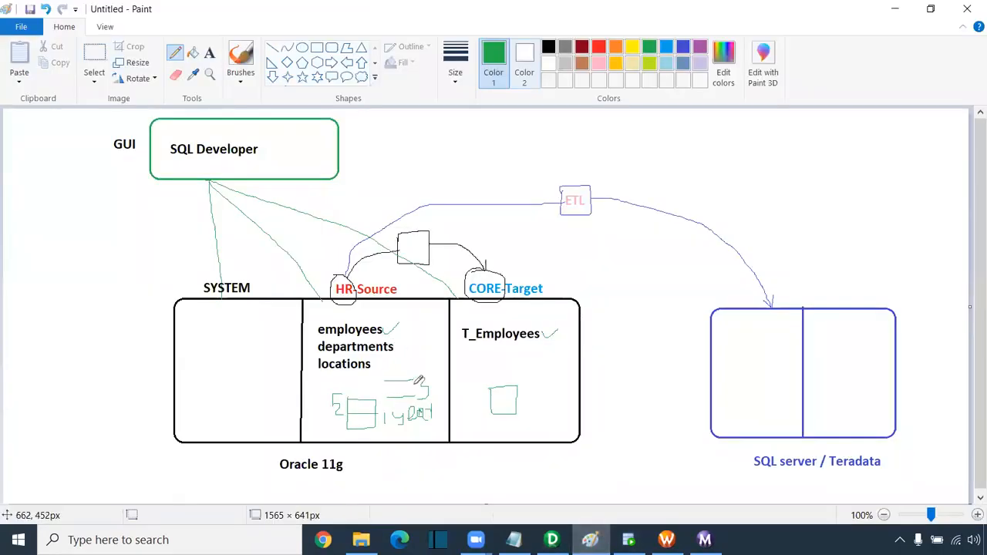
- Switch from Paint to SQL Developer's CORE worksheet
{"action": "left_click", "coordinate": [582, 34]}
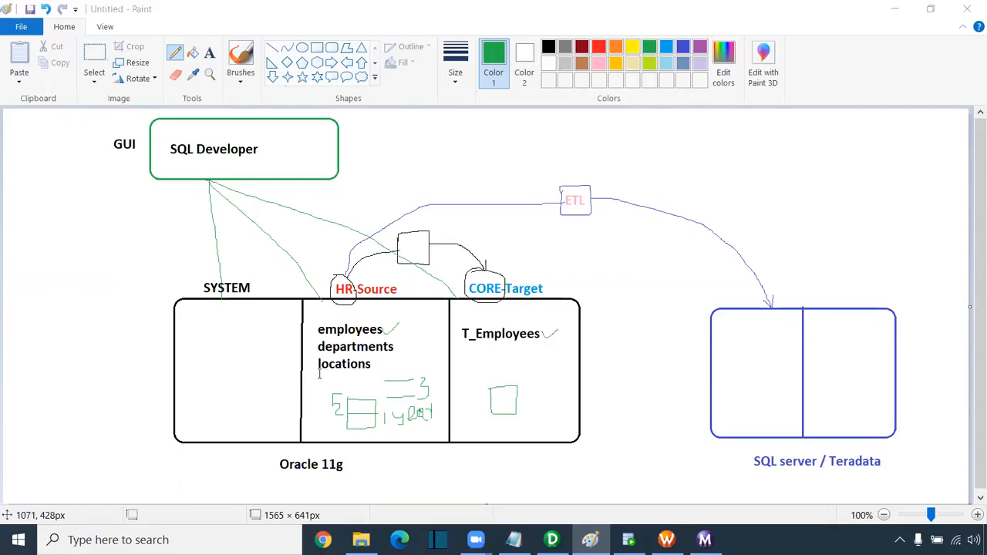
{"action": "key", "text": "alt+Tab"}
{"action": "key", "text": "alt+Tab"}
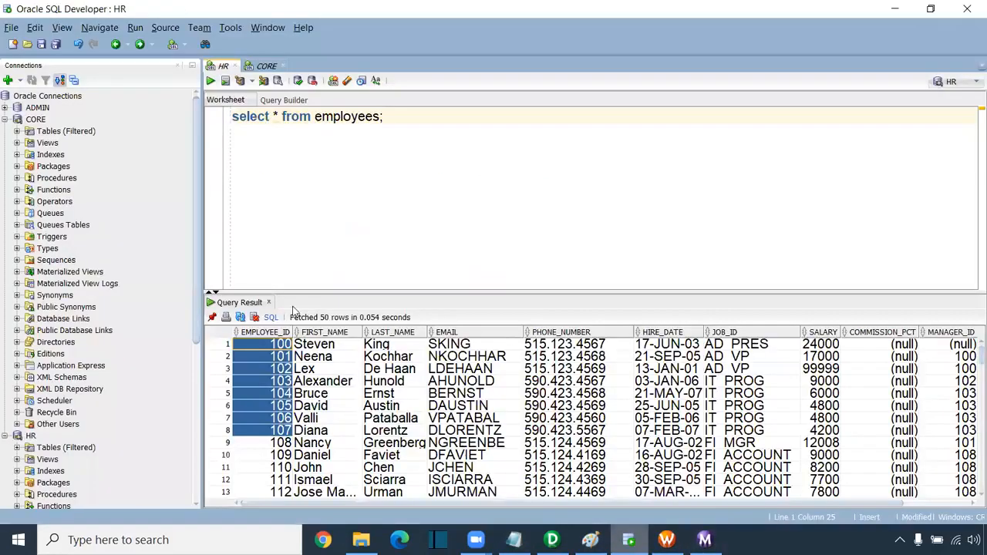
{"action": "left_click", "coordinate": [266, 68]}
- Compare the CORE t_employees query with the HR employees results, then return to Paint
{"action": "left_click_drag", "start_coordinate": [417, 117], "coordinate": [221, 114]}
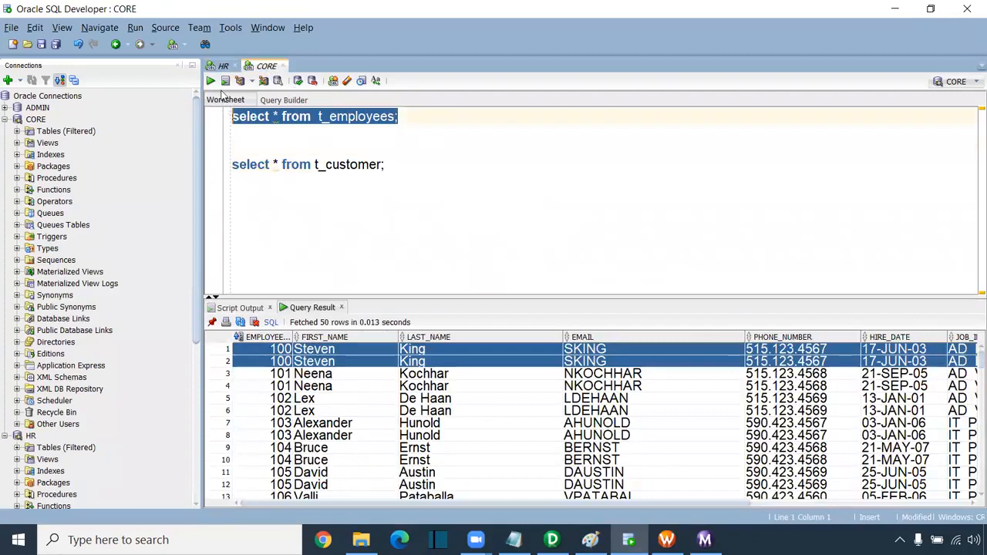
{"action": "left_click", "coordinate": [222, 66]}
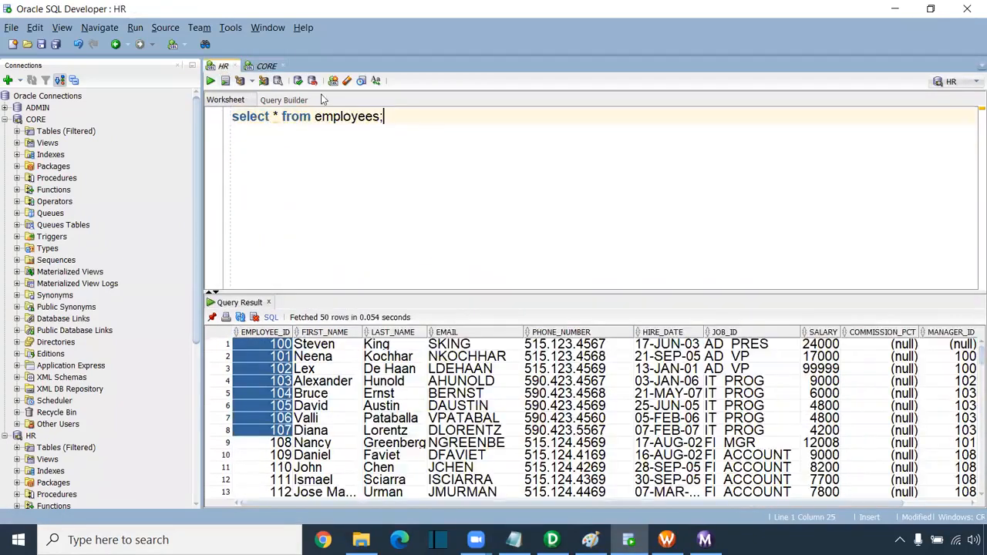
{"action": "left_click", "coordinate": [267, 67]}
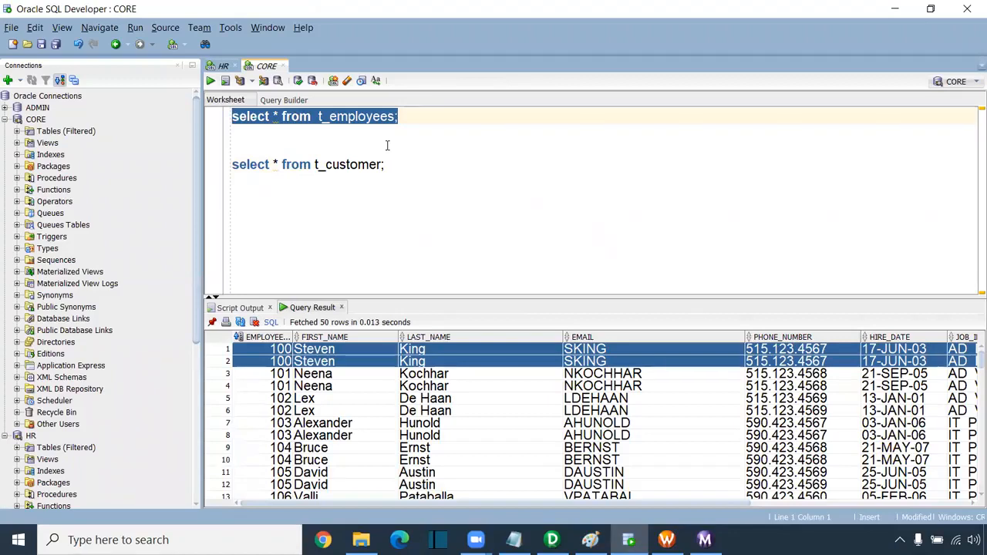
{"action": "left_click", "coordinate": [376, 198]}
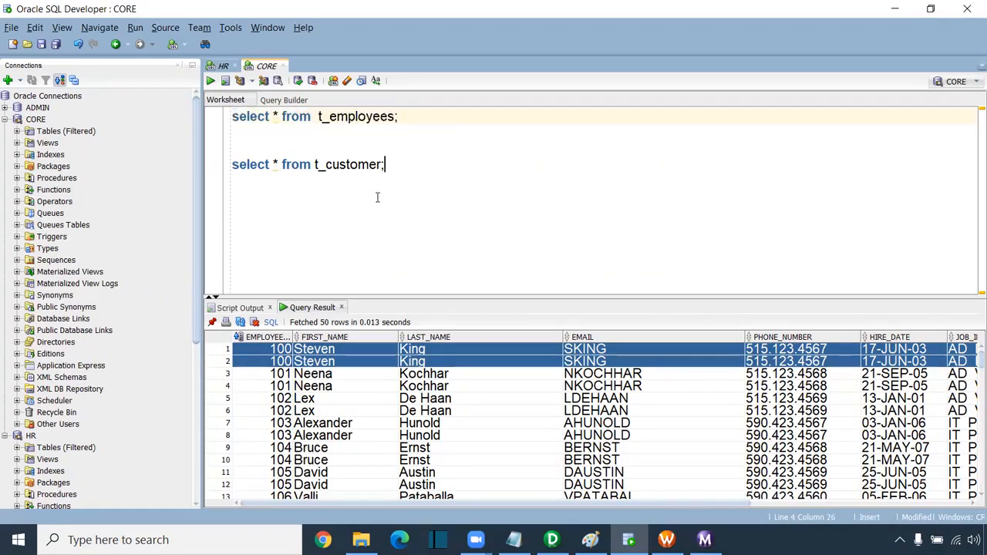
{"action": "key", "text": "Return"}
{"action": "key", "text": "Return"}
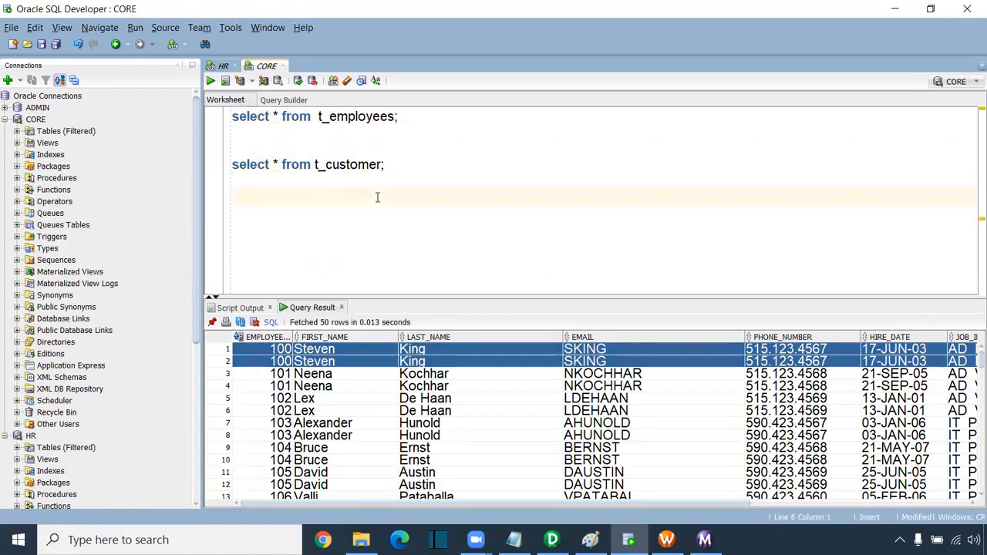
{"action": "left_click_drag", "start_coordinate": [416, 116], "coordinate": [189, 115]}
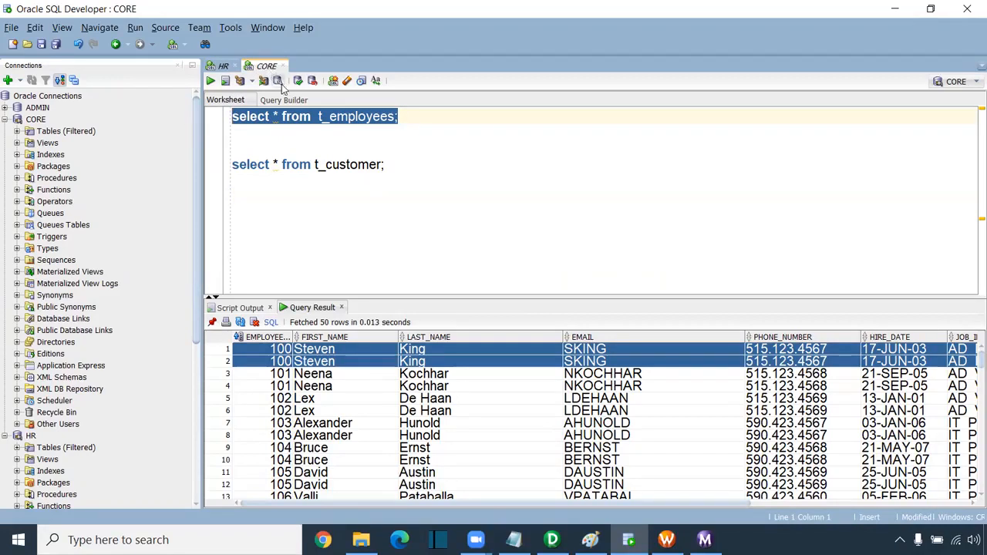
{"action": "left_click", "coordinate": [380, 133]}
{"action": "left_click_drag", "start_coordinate": [398, 116], "coordinate": [164, 108]}
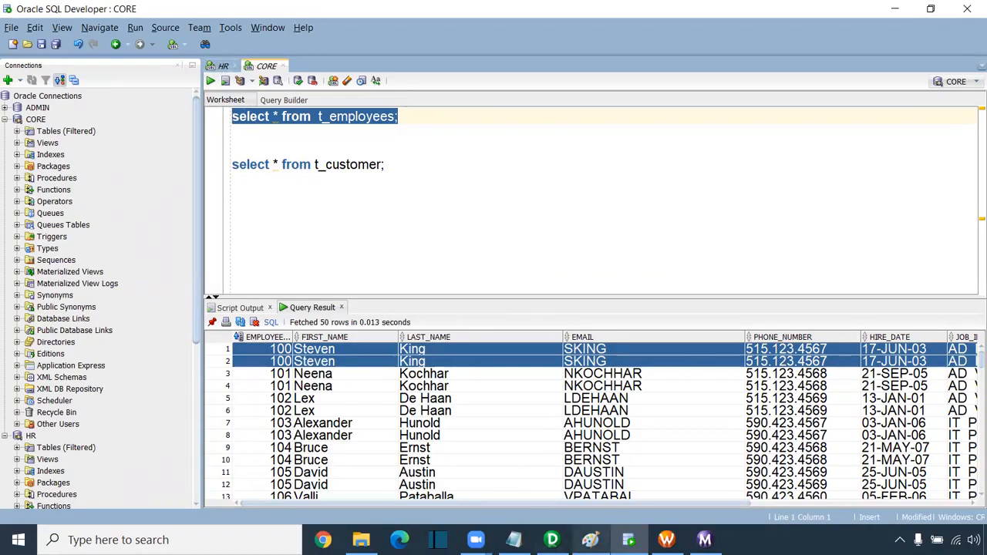
{"action": "left_click", "coordinate": [590, 540]}
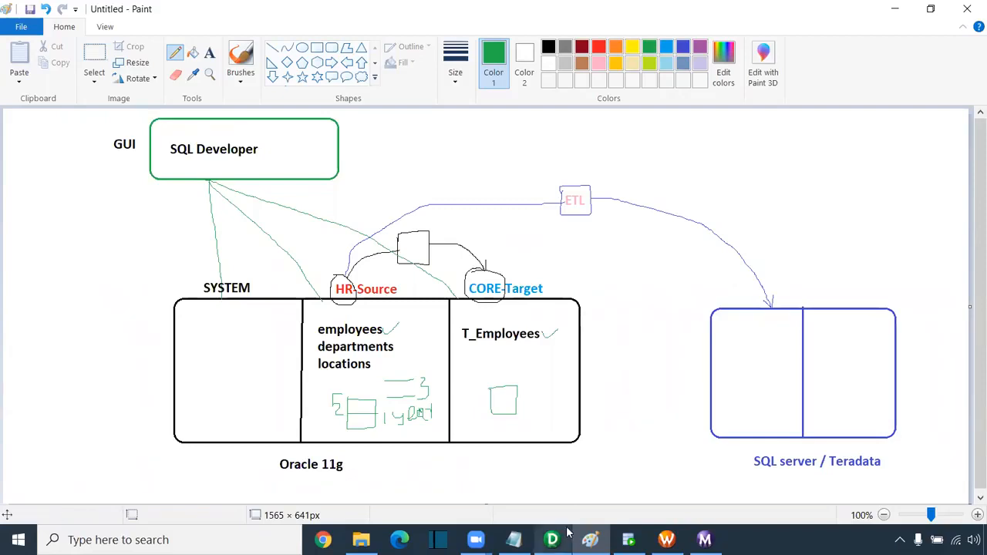
- Save the diagram as 'Day 4 - Infa set up' in Documents\8.10 am
{"action": "left_click", "coordinate": [32, 30]}
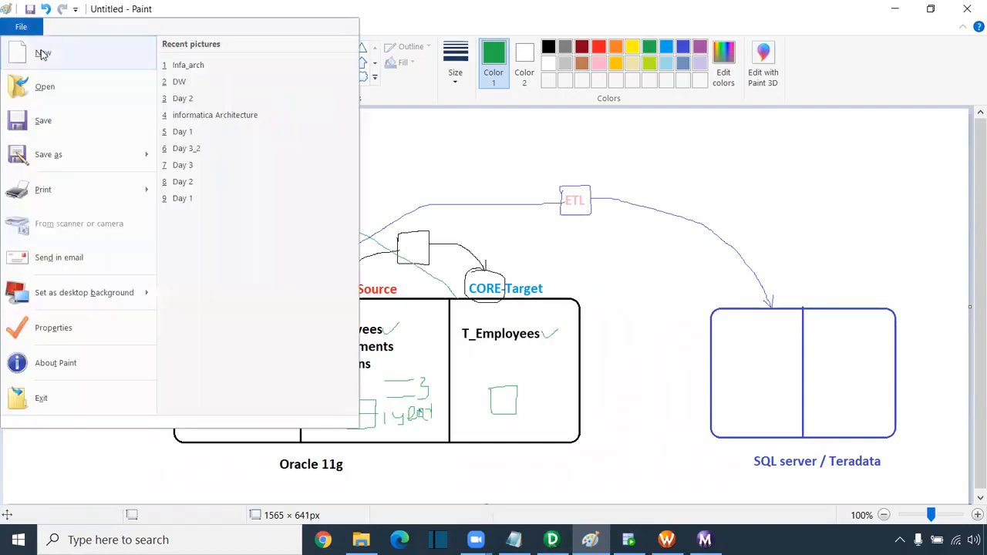
{"action": "left_click", "coordinate": [46, 121]}
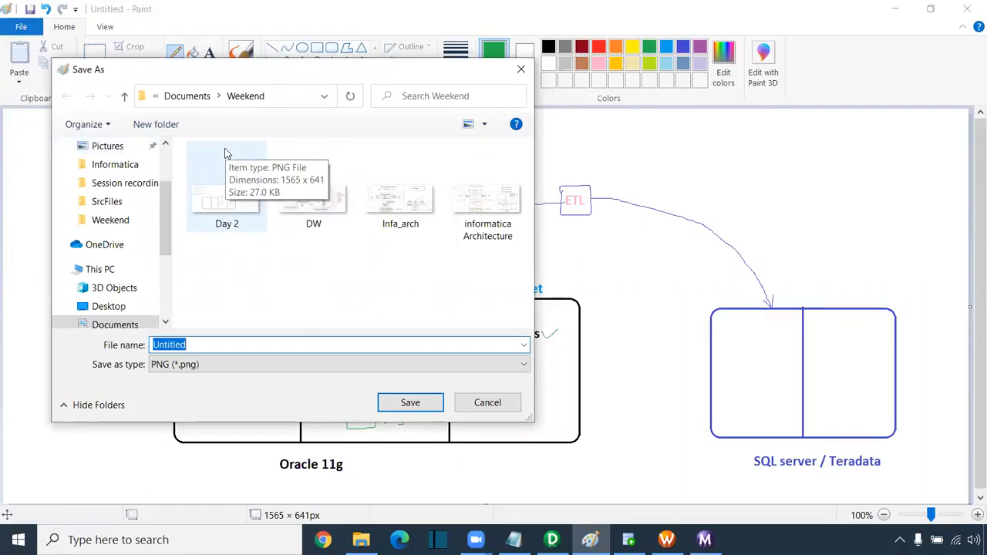
{"action": "left_click", "coordinate": [196, 99]}
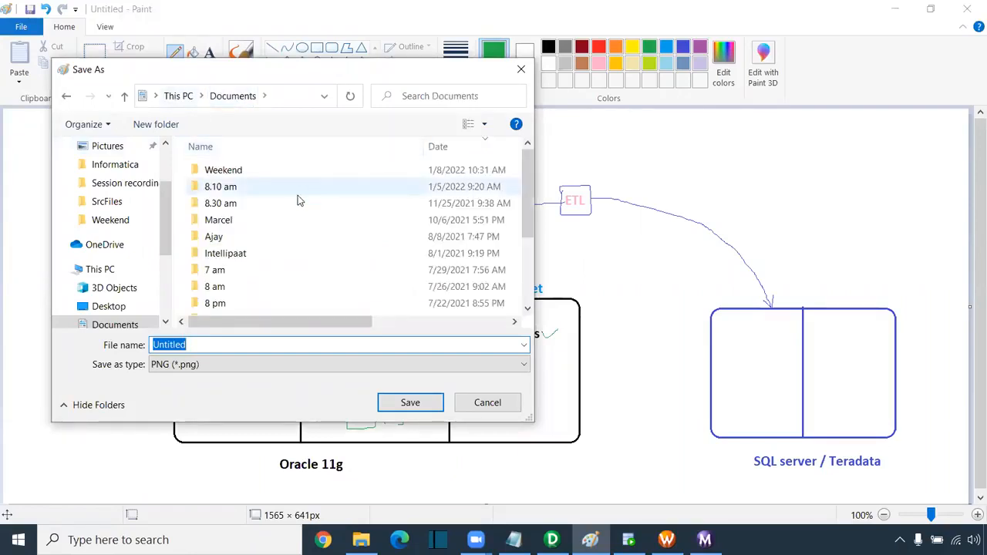
{"action": "double_click", "coordinate": [263, 187]}
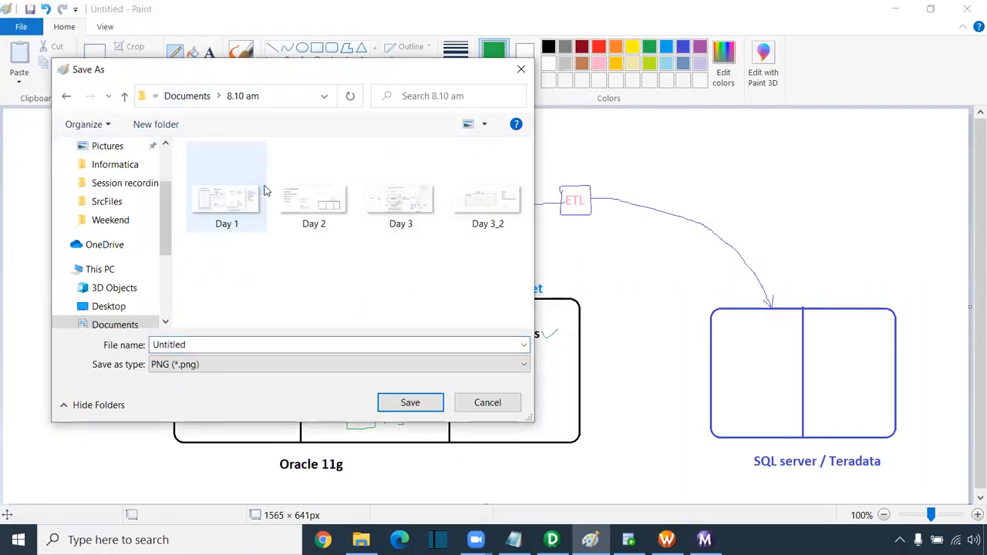
{"action": "double_click", "coordinate": [202, 342]}
{"action": "type", "text": "Day "}
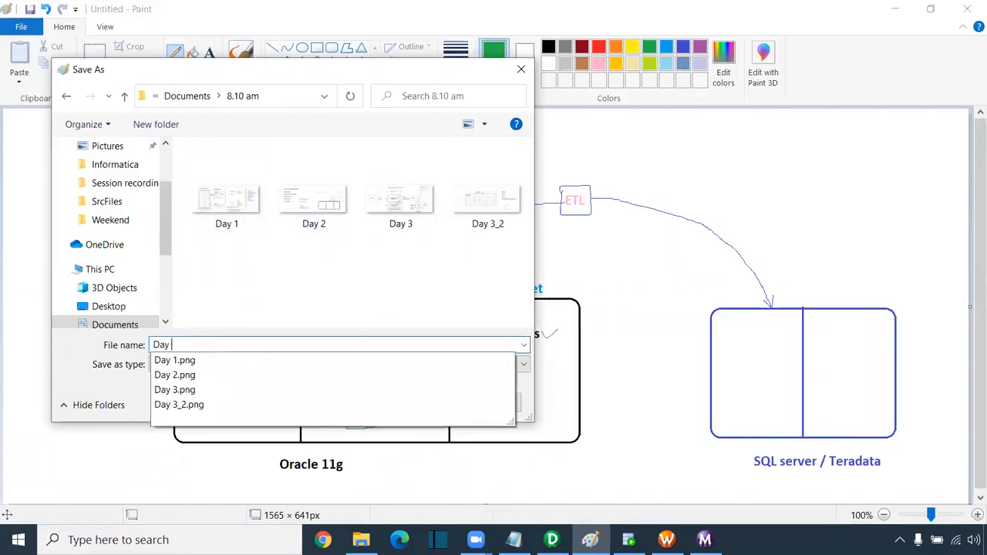
{"action": "type", "text": "4 - In"}
{"action": "type", "text": "fo"}
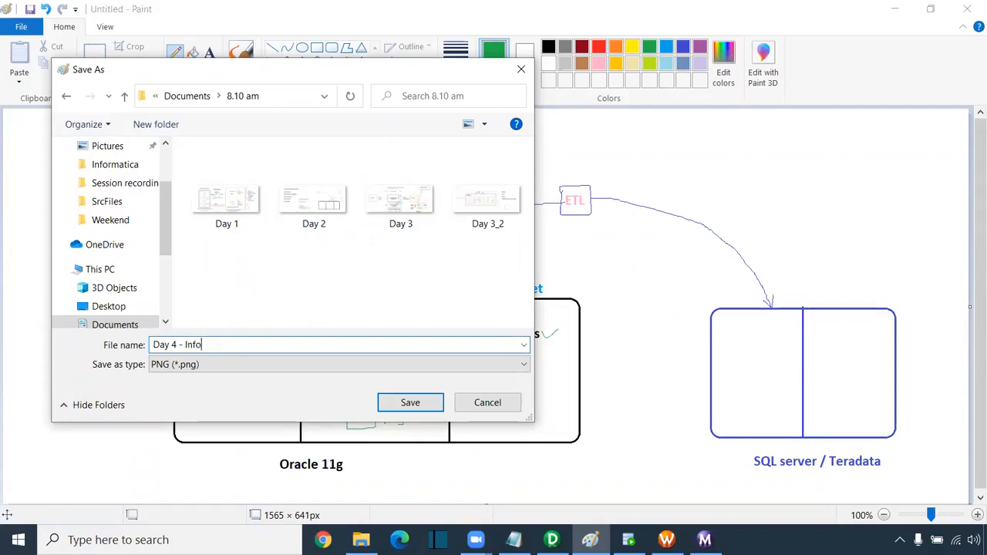
{"action": "key", "text": "BackSpace"}
{"action": "type", "text": "a set up"}
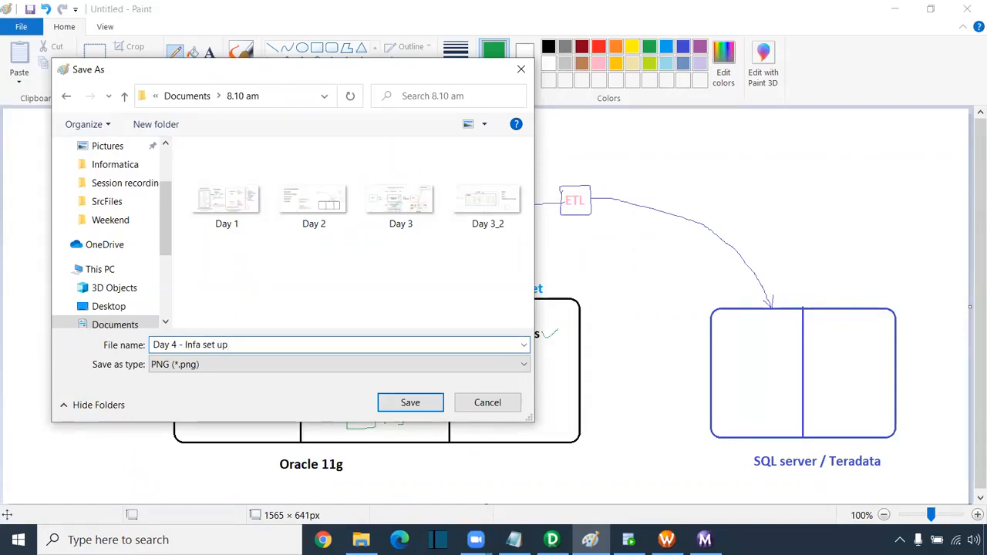
{"action": "left_click", "coordinate": [384, 402]}
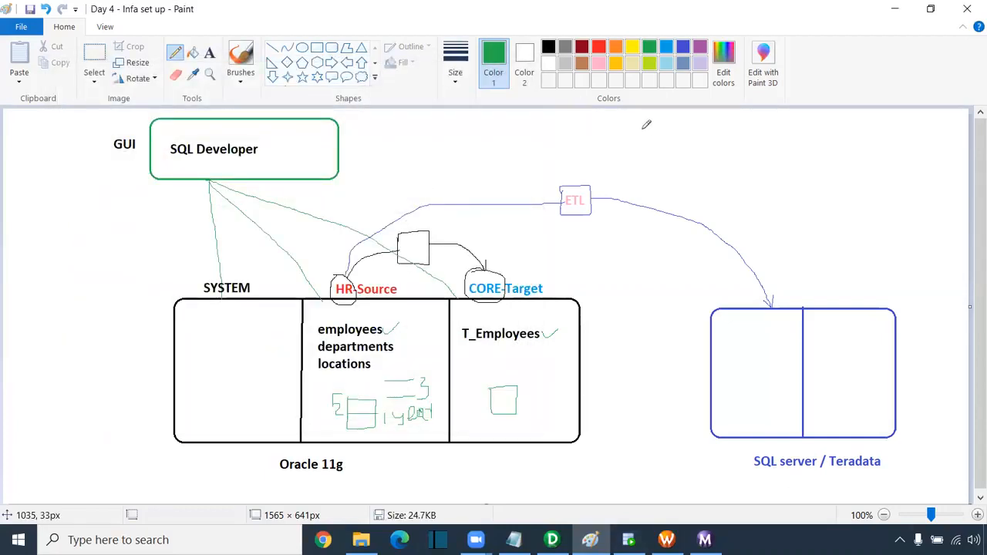
- Handwrite a small green 'T_' beneath the T_Employees label in the CORE-Target area
{"action": "left_click", "coordinate": [579, 73]}
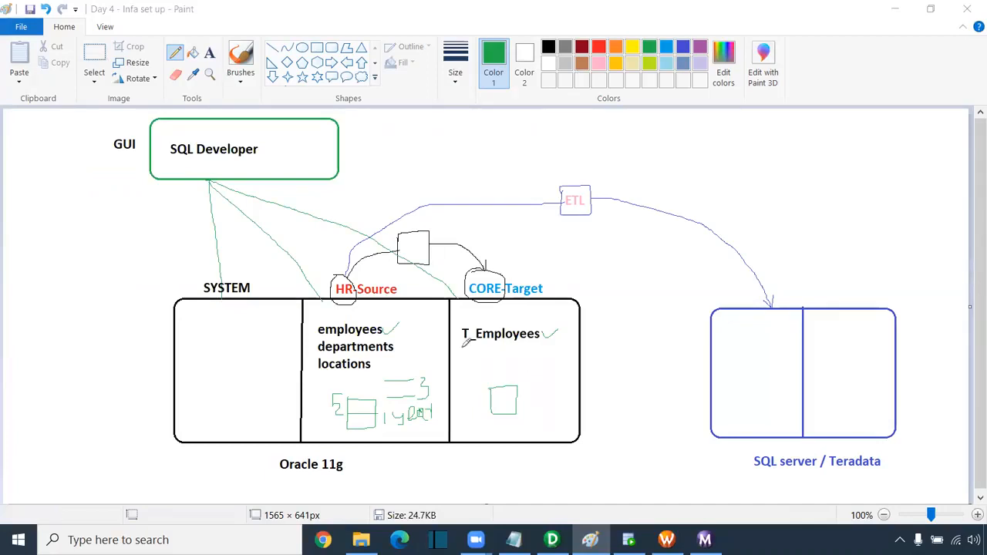
{"action": "left_click_drag", "start_coordinate": [462, 354], "coordinate": [469, 359]}
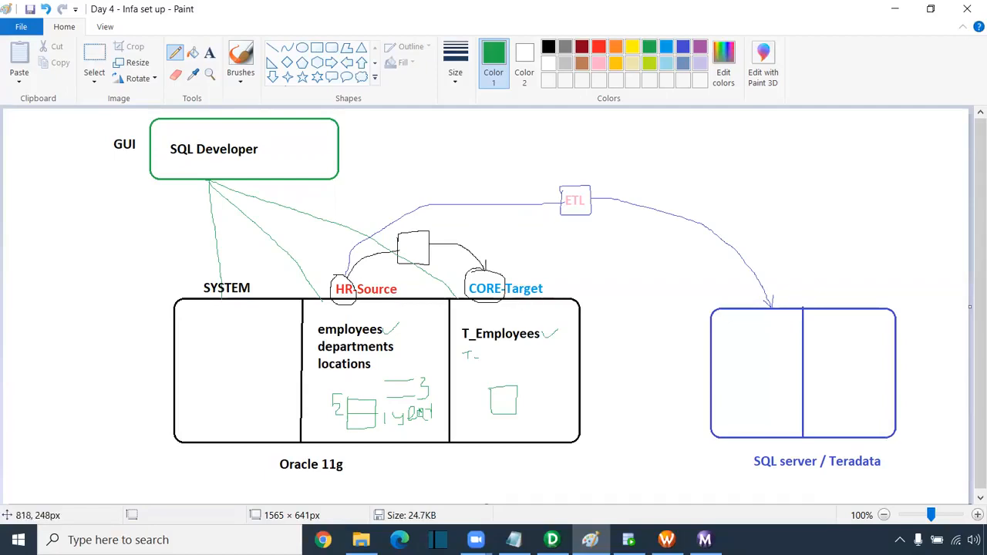
{"action": "left_click", "coordinate": [704, 540]}
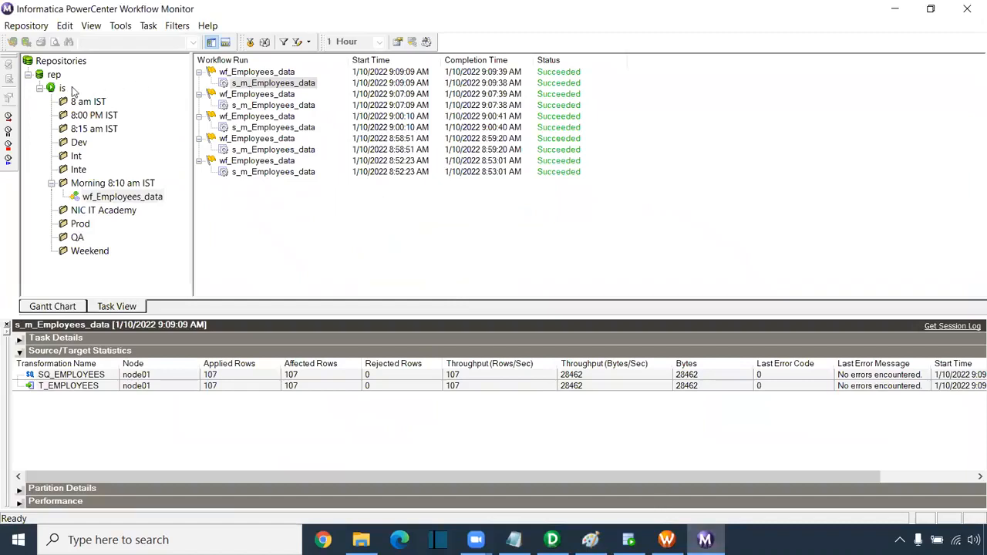
- Move the Workflow Monitor window aside and close it
{"action": "left_click_drag", "start_coordinate": [576, 11], "coordinate": [398, 67]}
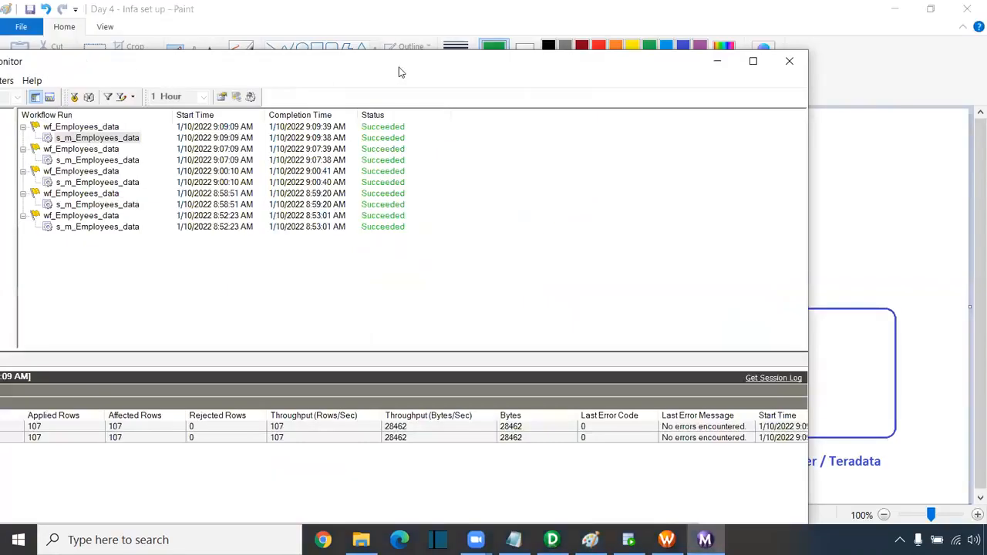
{"action": "left_click_drag", "start_coordinate": [698, 70], "coordinate": [439, 74]}
{"action": "left_click", "coordinate": [526, 66]}
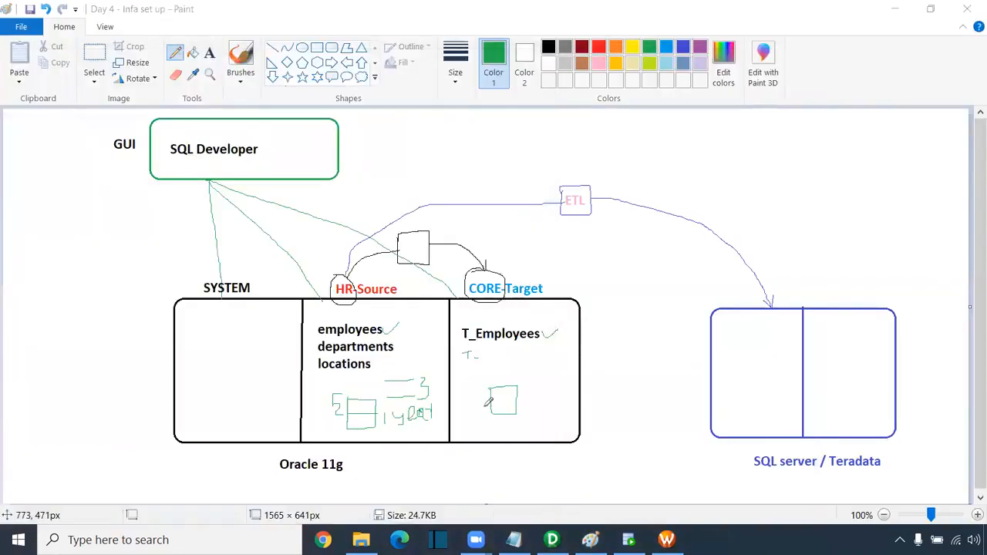
- Disconnect Workflow Manager from rep, close it, and show Designer's Target Designer
{"action": "left_click", "coordinate": [667, 539]}
{"action": "right_click", "coordinate": [54, 103]}
{"action": "left_click", "coordinate": [108, 160]}
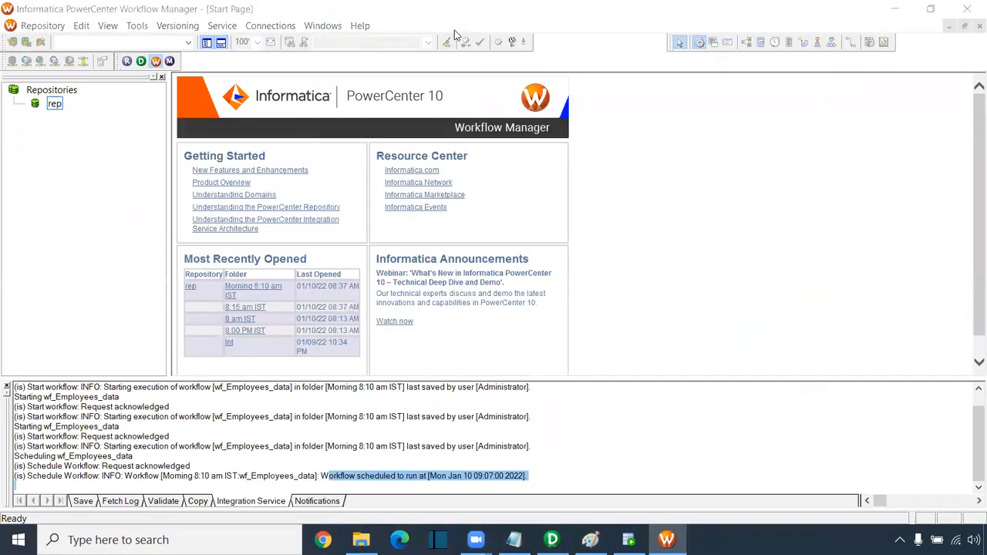
{"action": "left_click", "coordinate": [969, 12]}
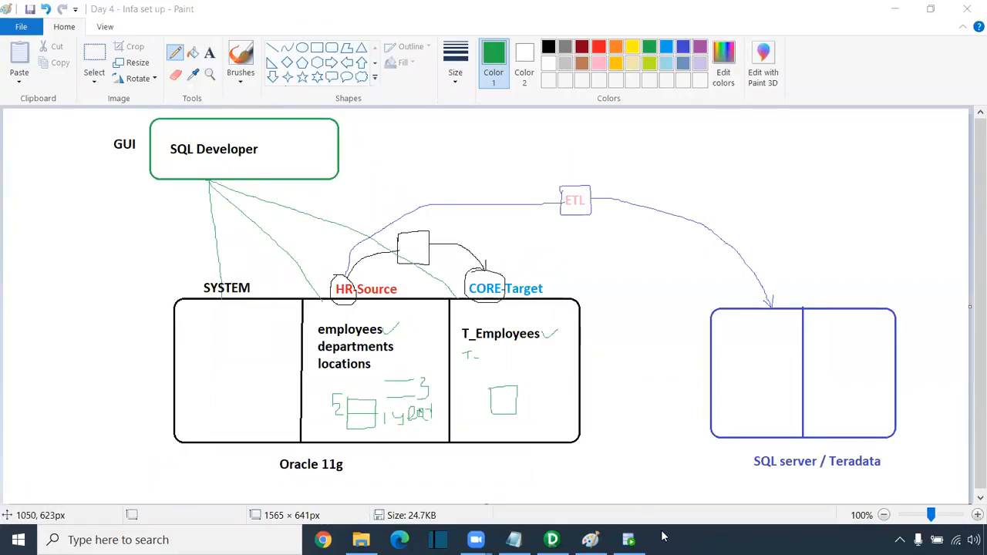
{"action": "key", "text": "alt+Tab"}
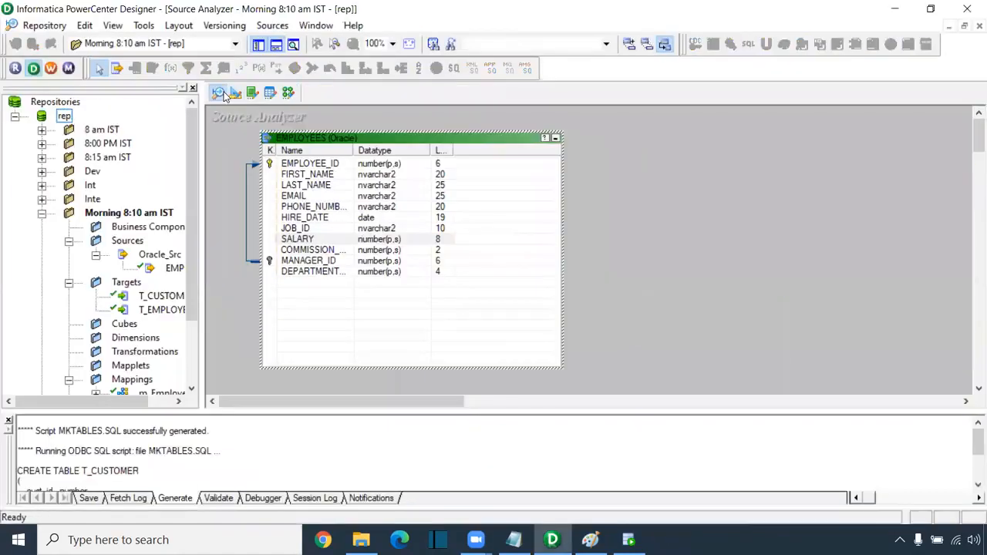
{"action": "left_click", "coordinate": [235, 92]}
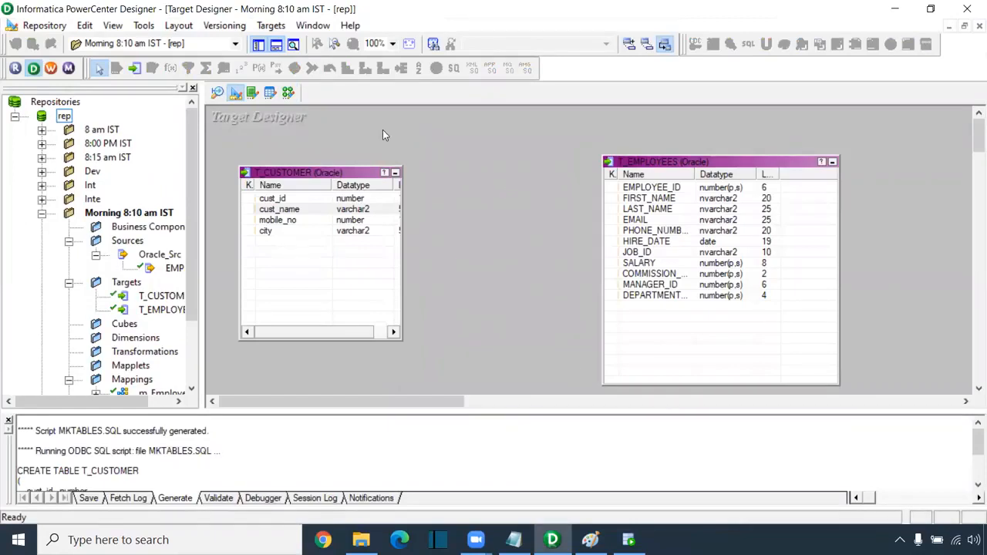
- Open the m_Employees_data mapping and move the EMPLOYEES source up
{"action": "mouse_move", "coordinate": [552, 540]}
{"action": "left_click", "coordinate": [288, 93]}
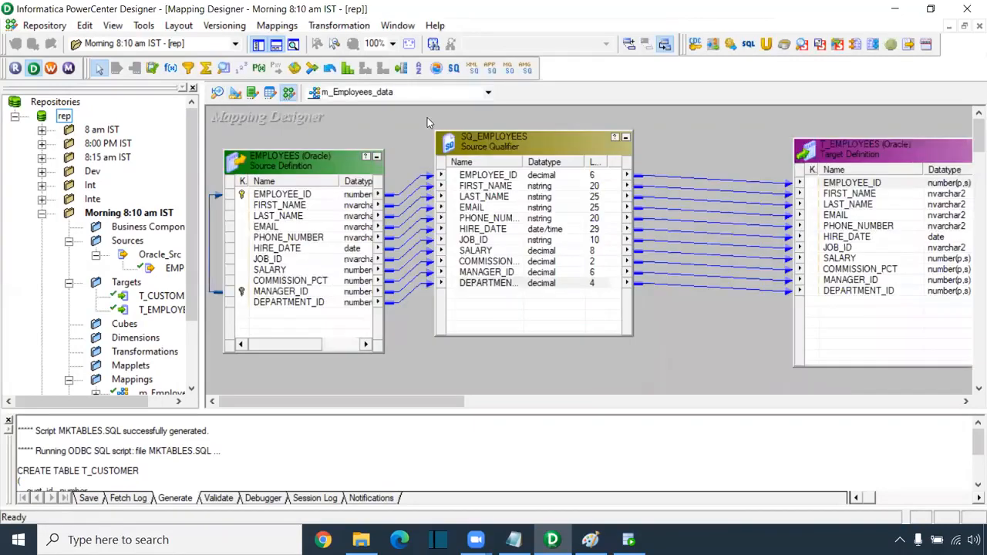
{"action": "left_click_drag", "start_coordinate": [312, 148], "coordinate": [312, 123]}
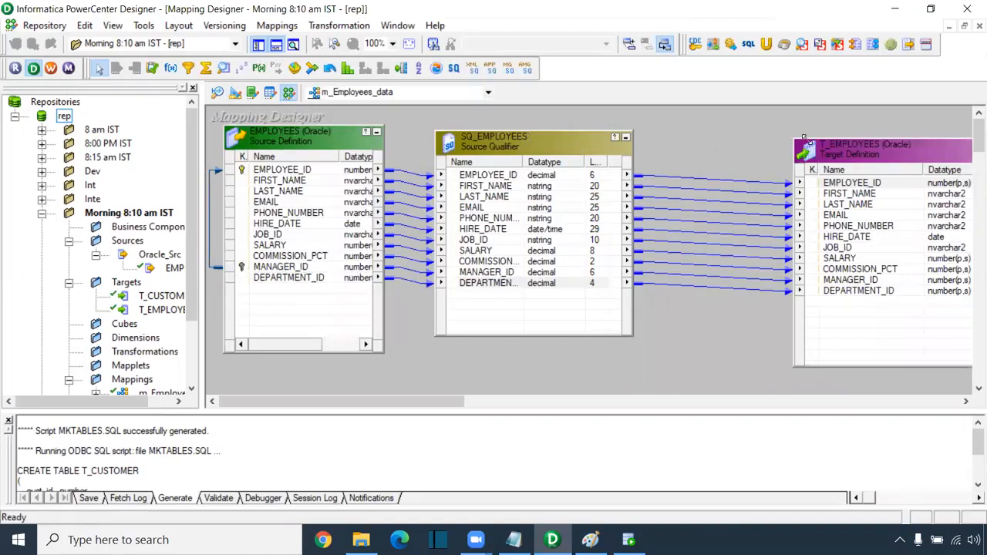
- Bring T_EMPLOYEES fully into view, deselect it, and return to the Paint diagram
{"action": "left_click_drag", "start_coordinate": [863, 148], "coordinate": [793, 139]}
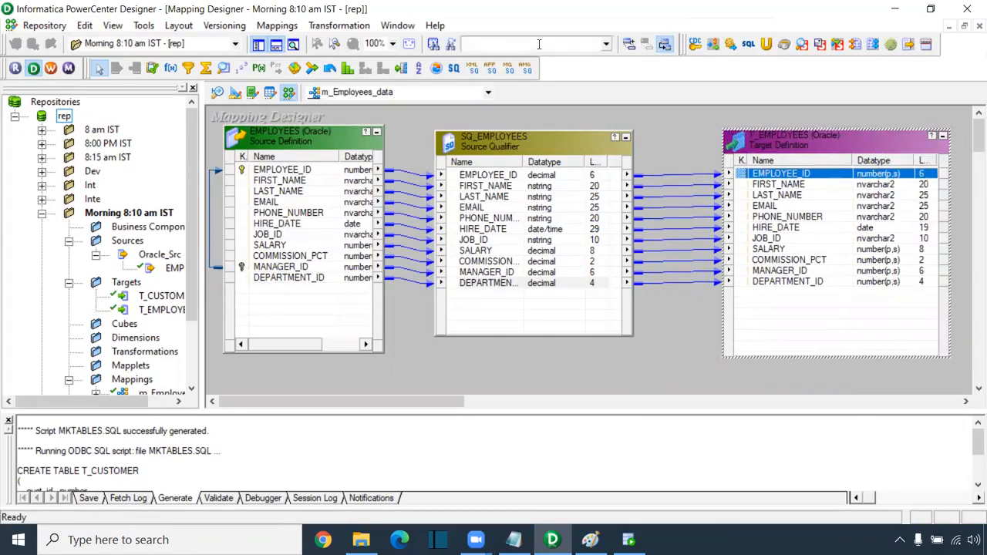
{"action": "left_click", "coordinate": [970, 55]}
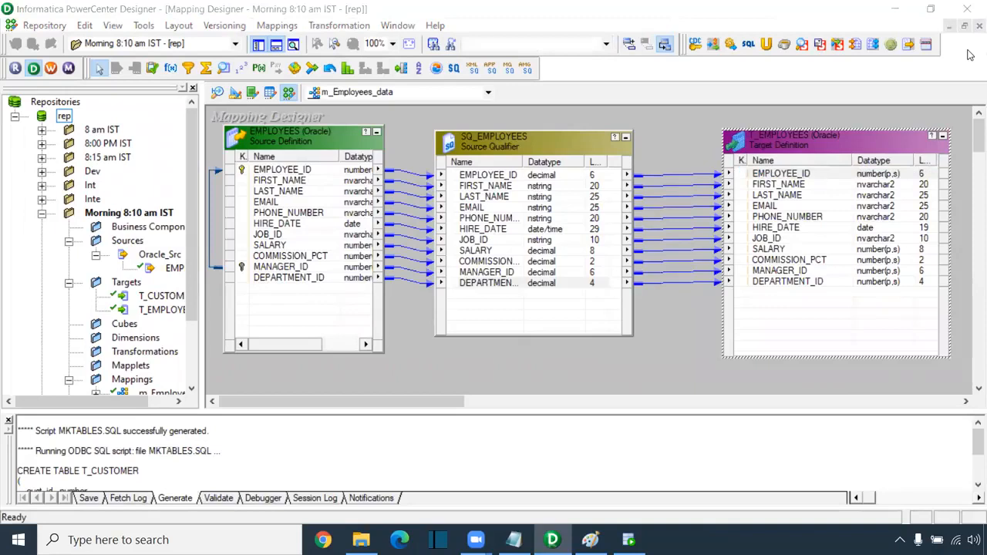
{"action": "left_click", "coordinate": [669, 140]}
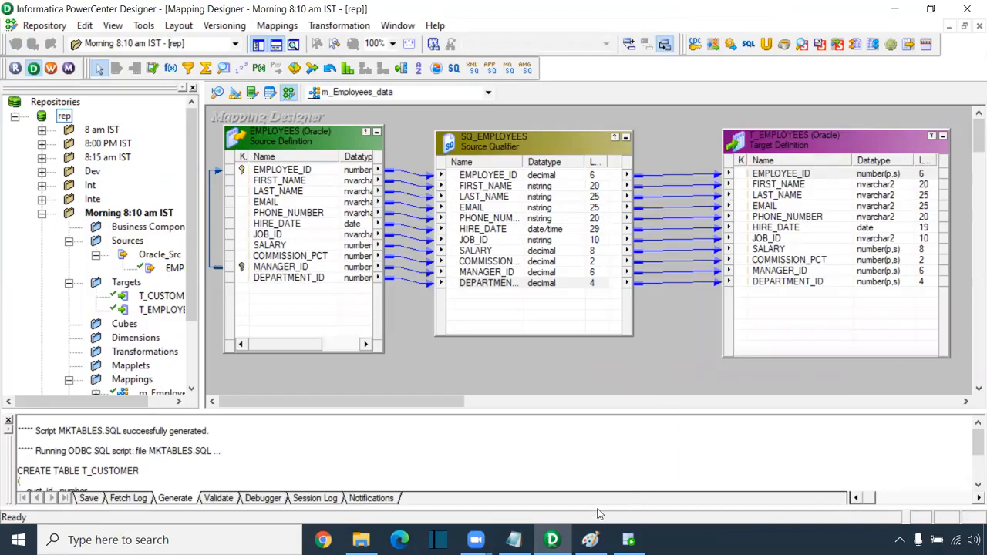
{"action": "left_click", "coordinate": [591, 539]}
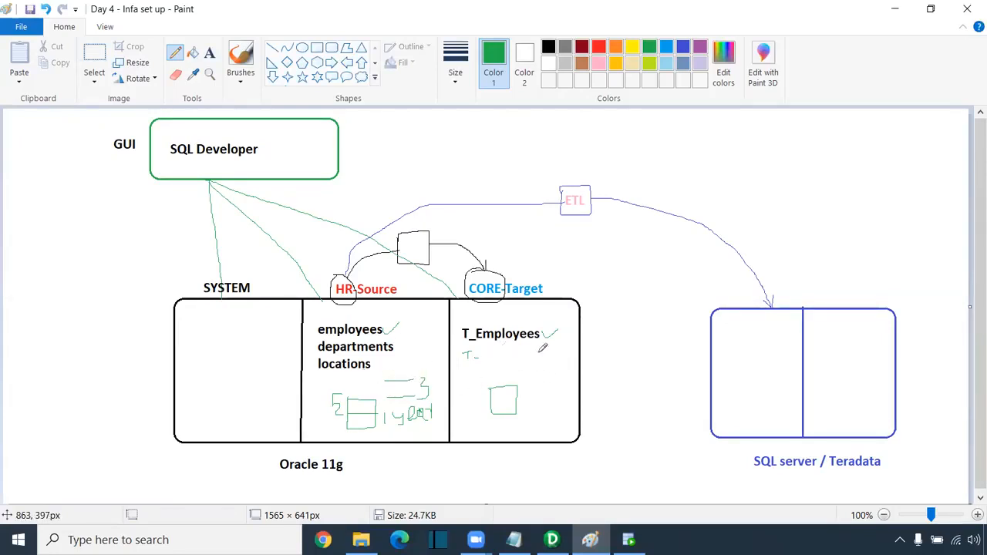
- Sketch a green brace and handwritten letters beside the Oracle box
{"action": "left_click_drag", "start_coordinate": [549, 346], "coordinate": [546, 378]}
{"action": "mouse_move", "coordinate": [608, 349]}
{"action": "left_mouse_down"}
{"action": "mouse_move", "coordinate": [603, 367]}
{"action": "mouse_move", "coordinate": [625, 369]}
{"action": "left_mouse_up"}
{"action": "left_click_drag", "start_coordinate": [619, 333], "coordinate": [627, 370]}
{"action": "mouse_move", "coordinate": [640, 332]}
{"action": "left_mouse_down"}
{"action": "mouse_move", "coordinate": [644, 365]}
{"action": "mouse_move", "coordinate": [649, 353]}
{"action": "left_mouse_up"}
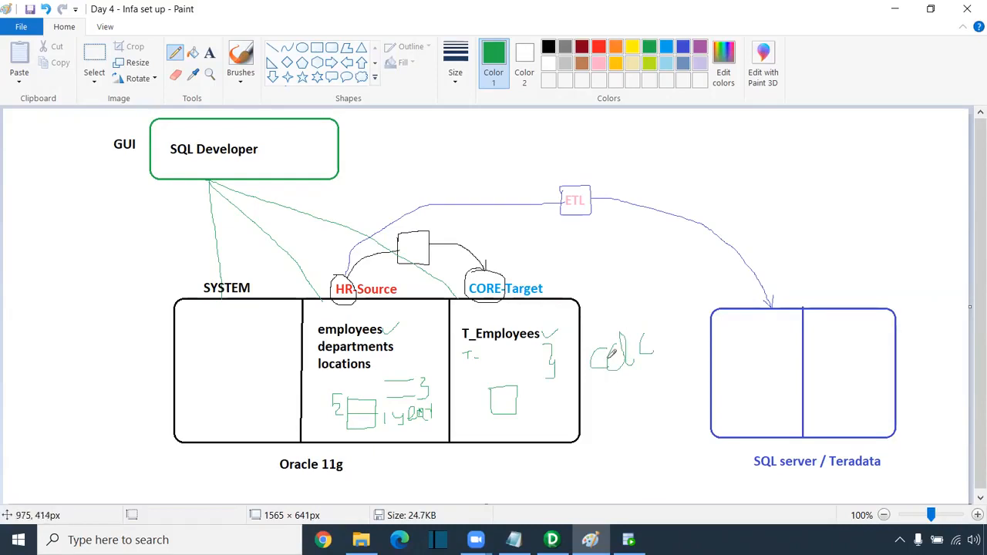
{"action": "left_click_drag", "start_coordinate": [616, 325], "coordinate": [618, 336]}
- Undo the green strokes, save the architecture diagram, and close Paint
{"action": "key", "text": "ctrl+z"}
{"action": "key", "text": "ctrl+z"}
{"action": "key", "text": "ctrl+z"}
{"action": "key", "text": "ctrl+z"}
{"action": "key", "text": "ctrl+z"}
{"action": "key", "text": "ctrl+z"}
{"action": "key", "text": "ctrl+z"}
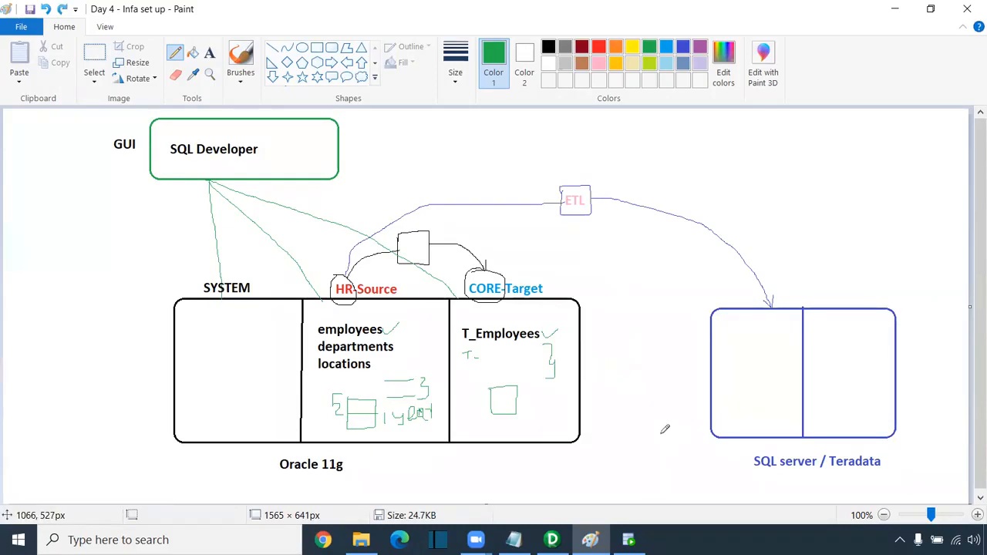
{"action": "key", "text": "ctrl+z"}
{"action": "key", "text": "ctrl+z"}
{"action": "key", "text": "ctrl+z"}
{"action": "key", "text": "ctrl+z"}
{"action": "key", "text": "ctrl+z"}
{"action": "key", "text": "ctrl+z"}
{"action": "key", "text": "ctrl+z"}
{"action": "key", "text": "ctrl+z"}
{"action": "key", "text": "ctrl+z"}
{"action": "key", "text": "ctrl+z"}
{"action": "key", "text": "ctrl+z"}
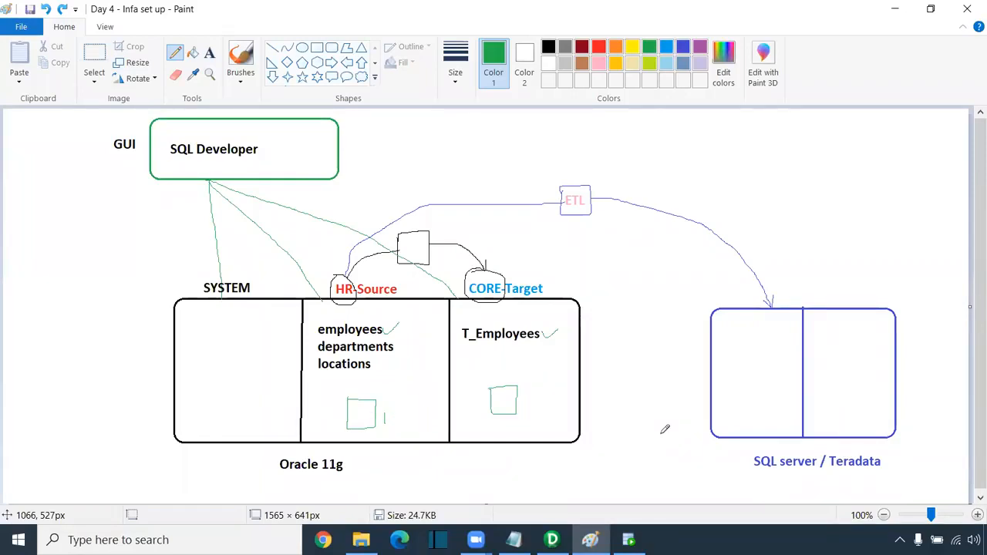
{"action": "key", "text": "ctrl+s"}
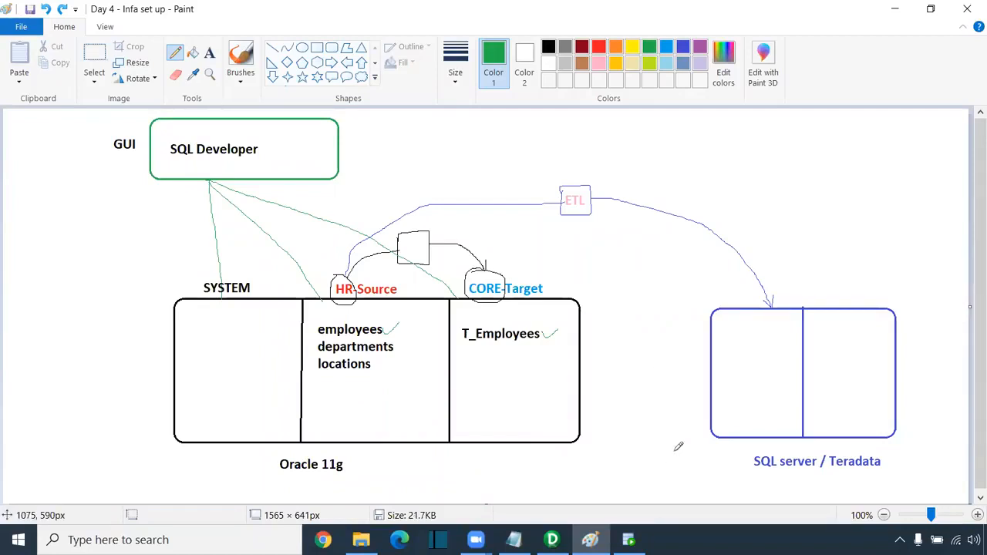
{"action": "left_click", "coordinate": [968, 12]}
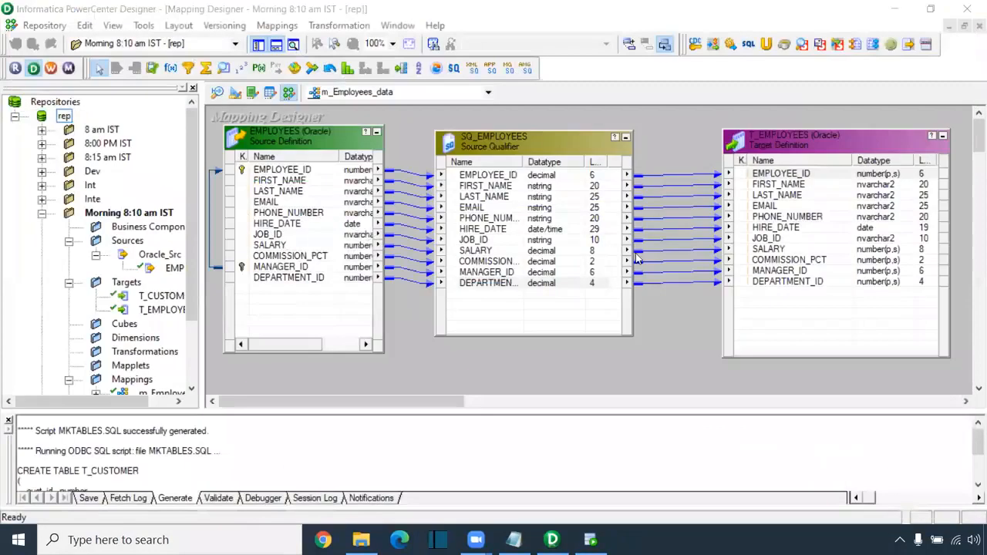
- Disconnect Designer from rep, saving the folder changes, then close Designer
{"action": "right_click", "coordinate": [69, 117]}
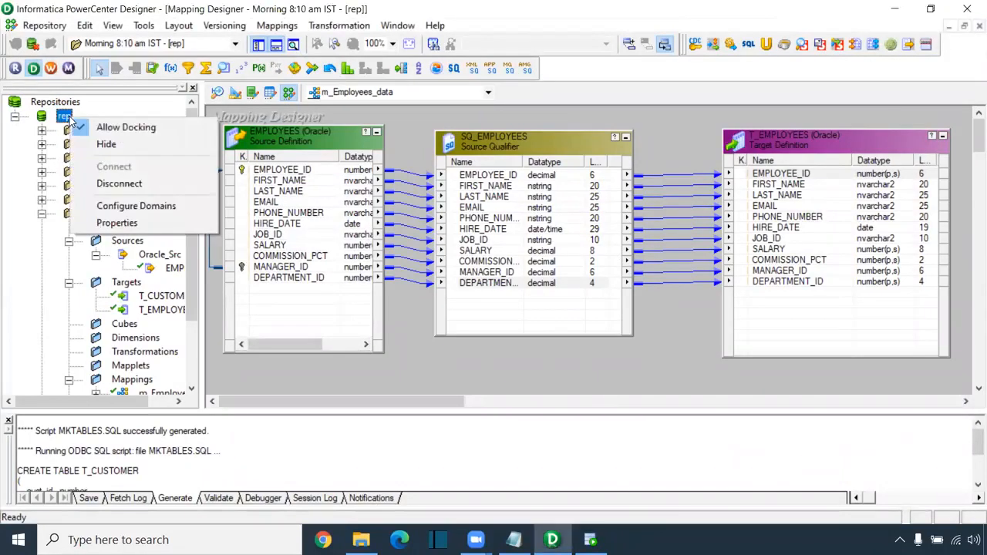
{"action": "left_click", "coordinate": [387, 389]}
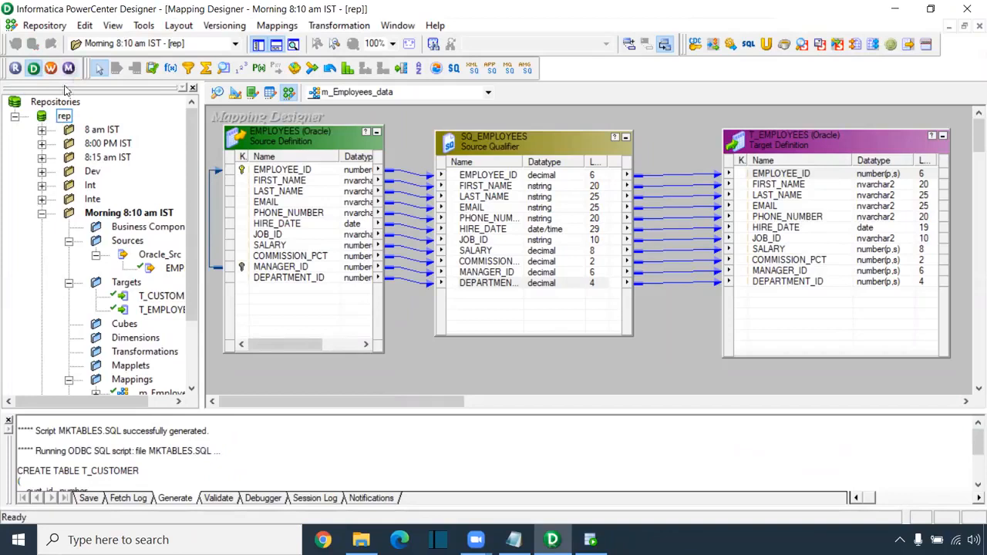
{"action": "right_click", "coordinate": [67, 120]}
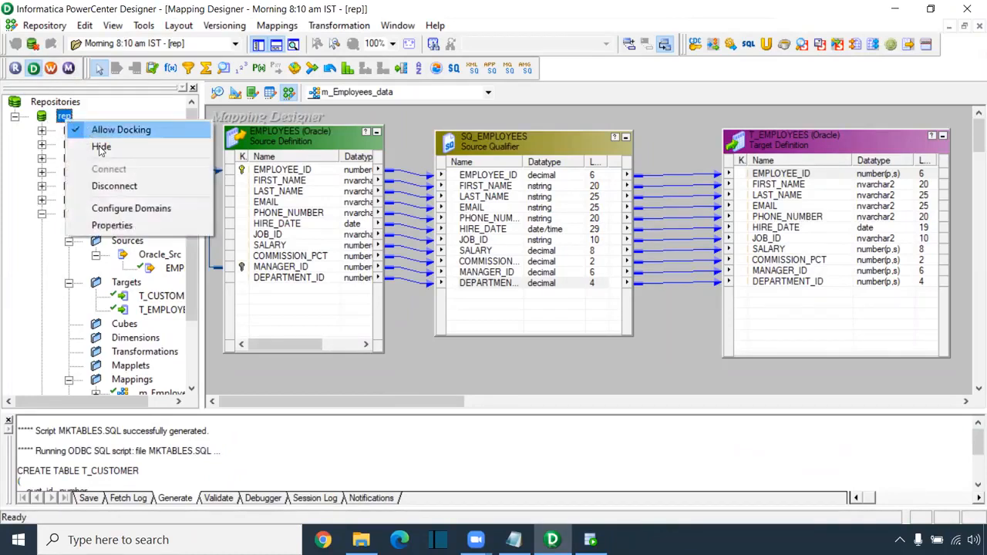
{"action": "left_click", "coordinate": [133, 193]}
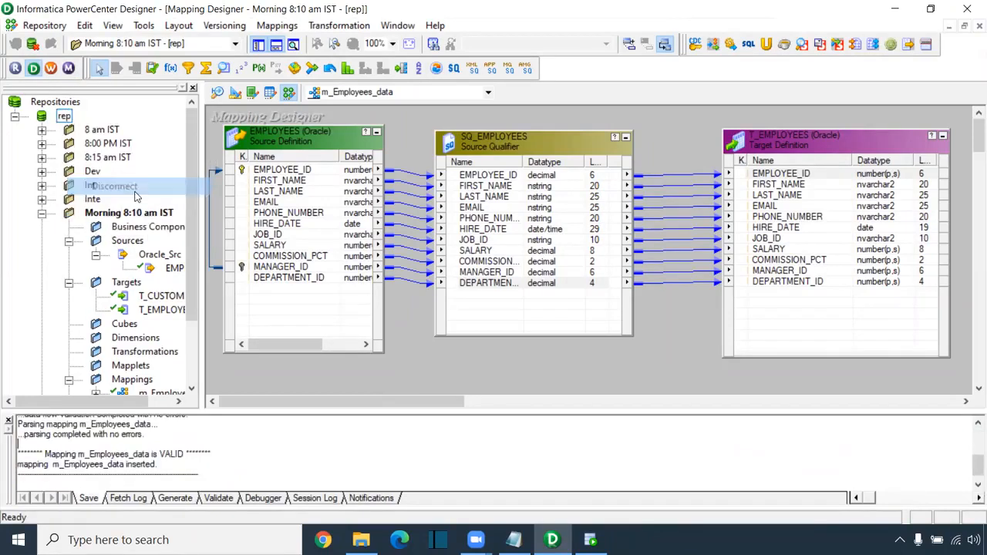
{"action": "left_click", "coordinate": [483, 301]}
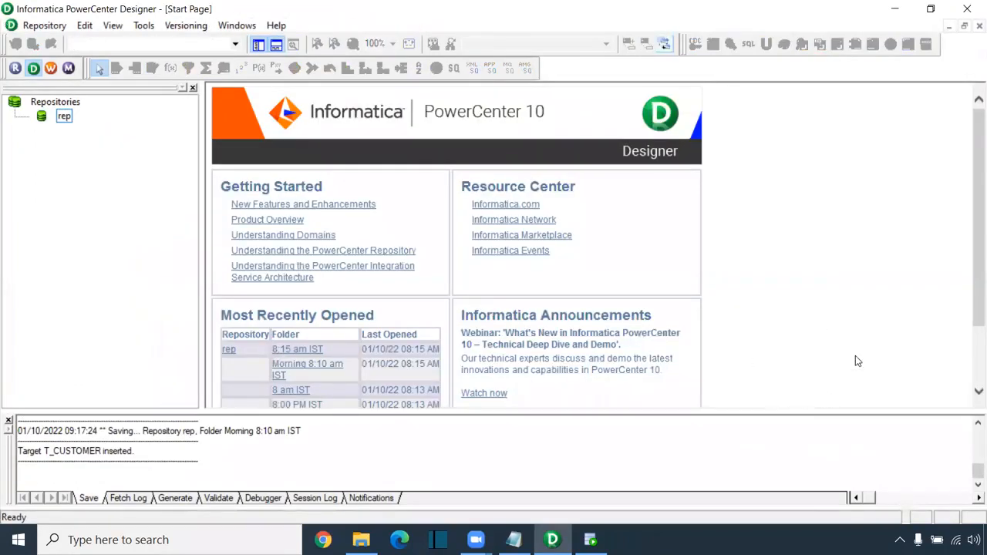
{"action": "left_click", "coordinate": [967, 9]}
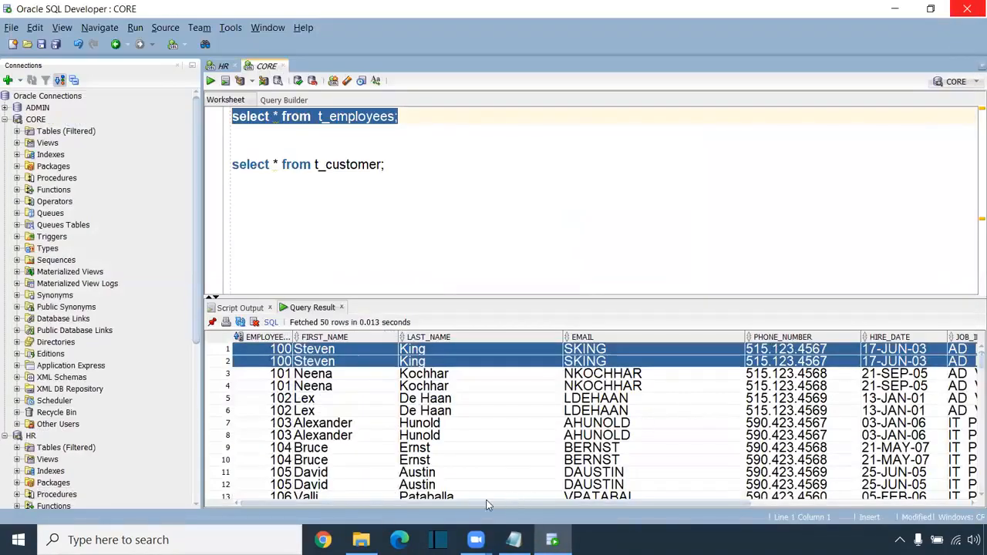
- Glance at the Informatica folder in File Explorer, then bring up the client component notes
{"action": "left_click", "coordinate": [361, 540]}
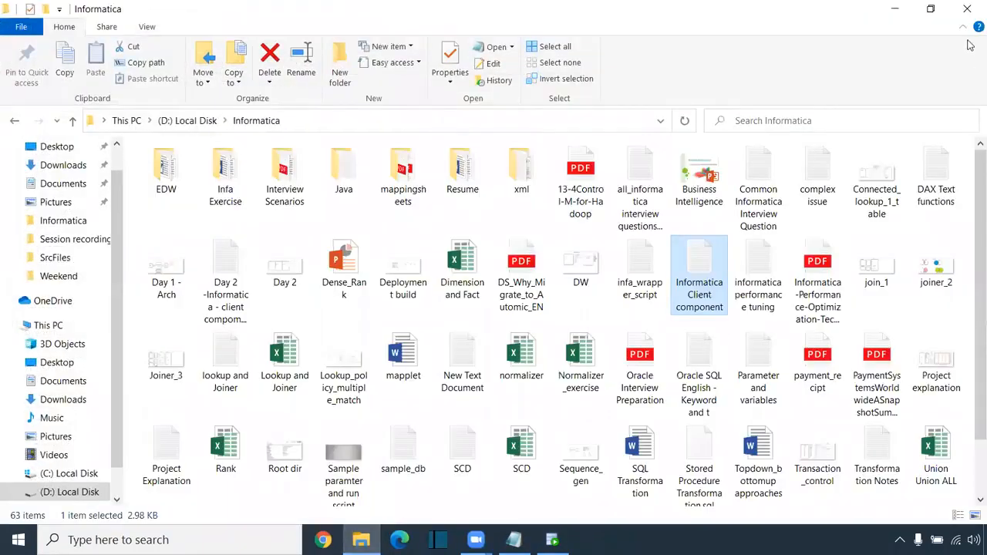
{"action": "left_click", "coordinate": [967, 8]}
{"action": "left_click", "coordinate": [459, 199]}
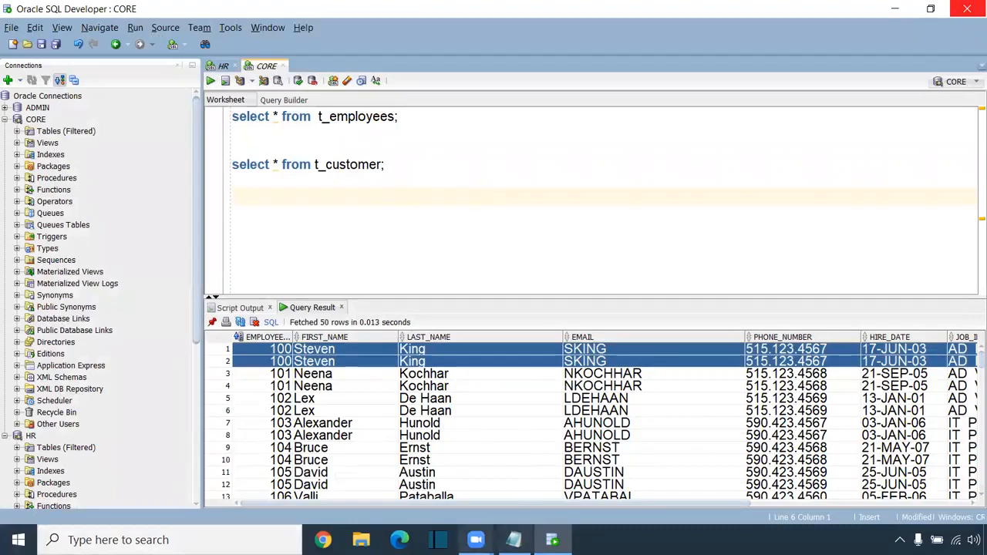
{"action": "left_click", "coordinate": [514, 540]}
- Review the mapping and session naming examples in the notes, then close Notepad
{"action": "left_click", "coordinate": [747, 331]}
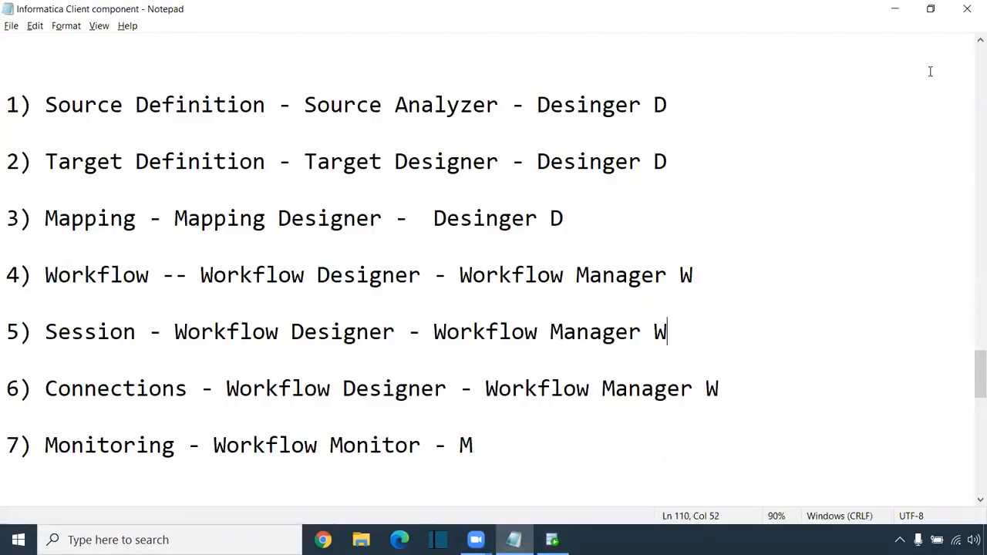
{"action": "scroll", "coordinate": [806, 201], "scroll_direction": "down", "scroll_amount": 10}
{"action": "scroll", "coordinate": [308, 220], "scroll_direction": "up", "scroll_amount": 6}
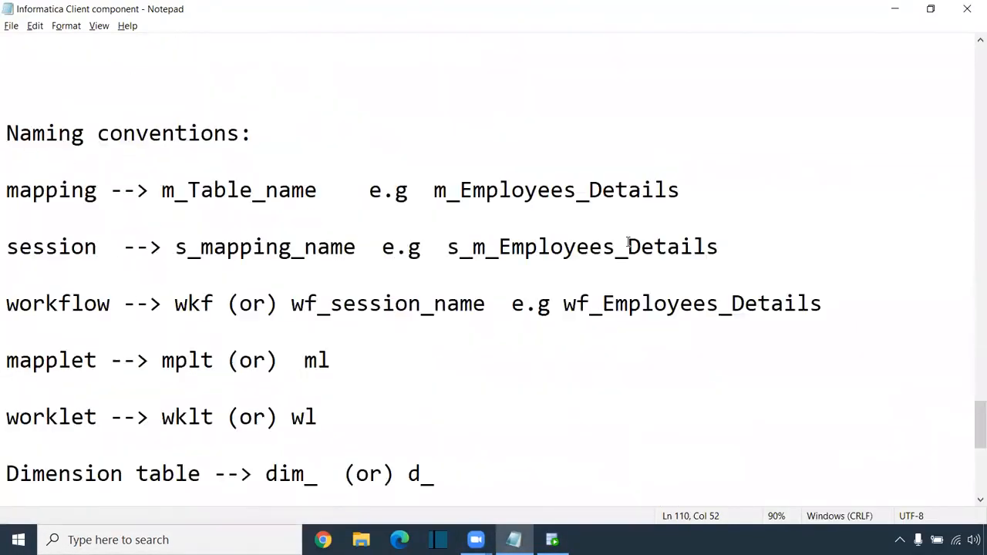
{"action": "scroll", "coordinate": [452, 282], "scroll_direction": "down", "scroll_amount": 1}
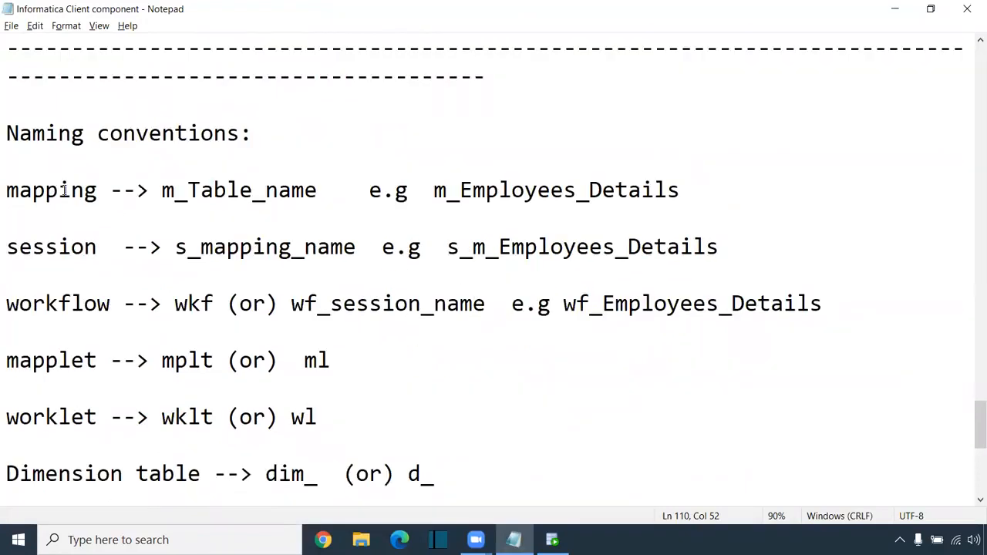
{"action": "left_click_drag", "start_coordinate": [59, 190], "coordinate": [433, 191]}
{"action": "left_click_drag", "start_coordinate": [720, 246], "coordinate": [277, 255]}
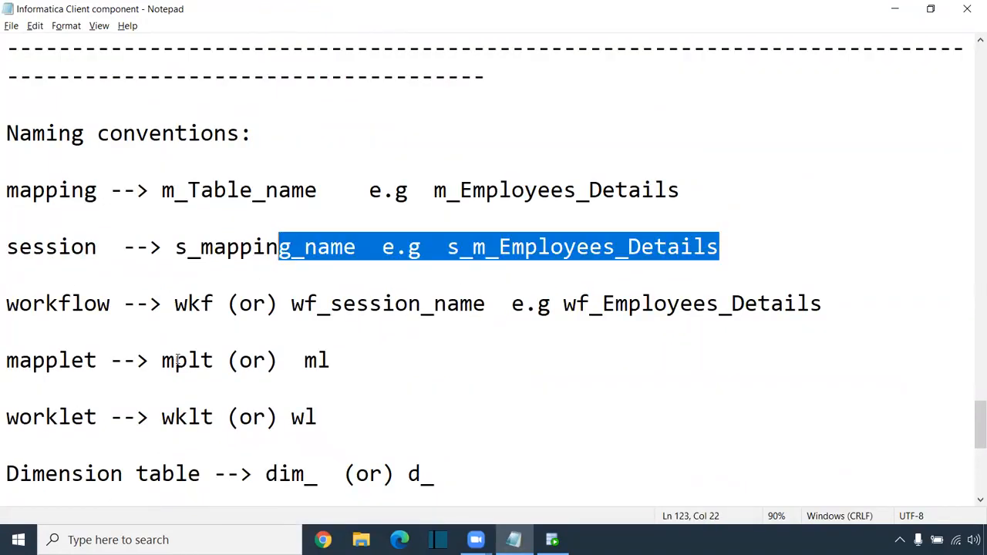
{"action": "left_click", "coordinate": [176, 361]}
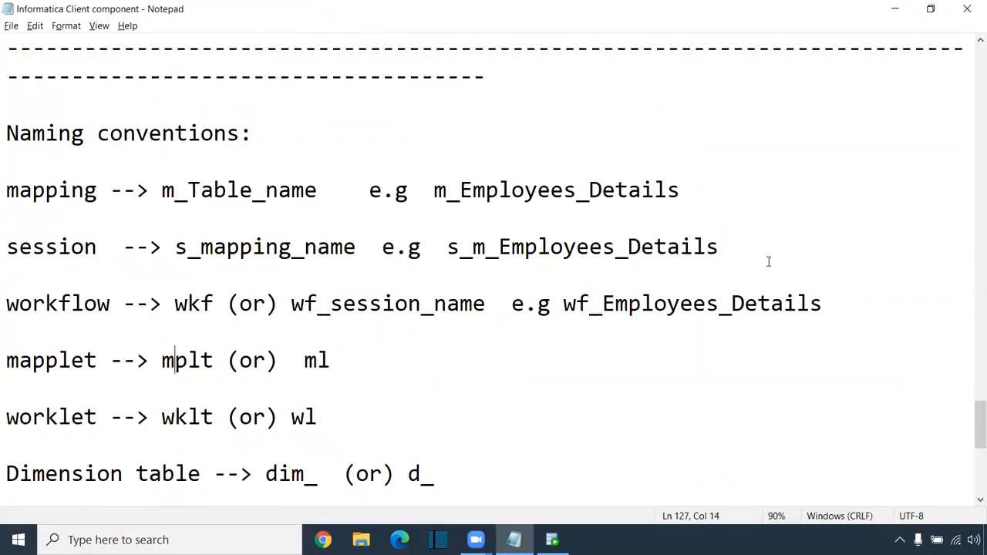
{"action": "left_click", "coordinate": [967, 10]}
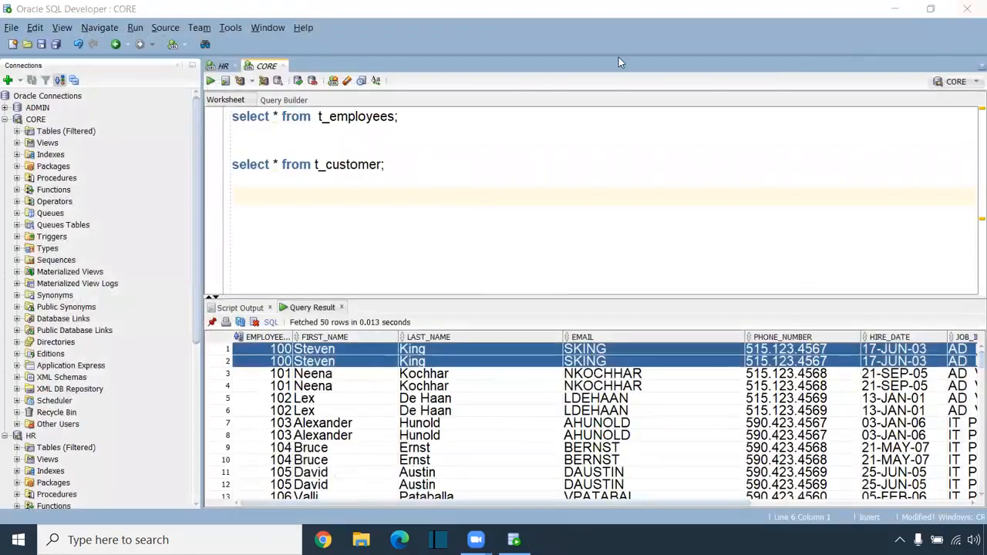